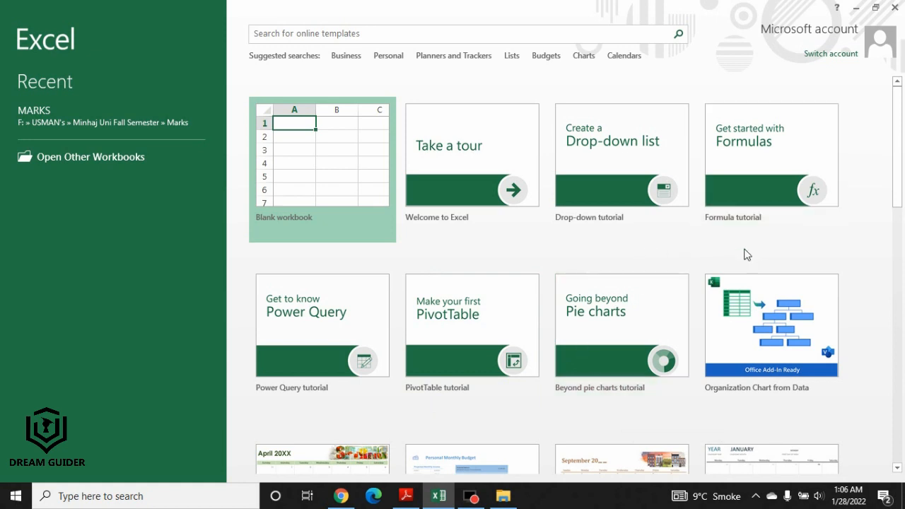
# - Create a new blank workbook from the start screen's templates
pyautogui.scroll(-2, 677, 325)
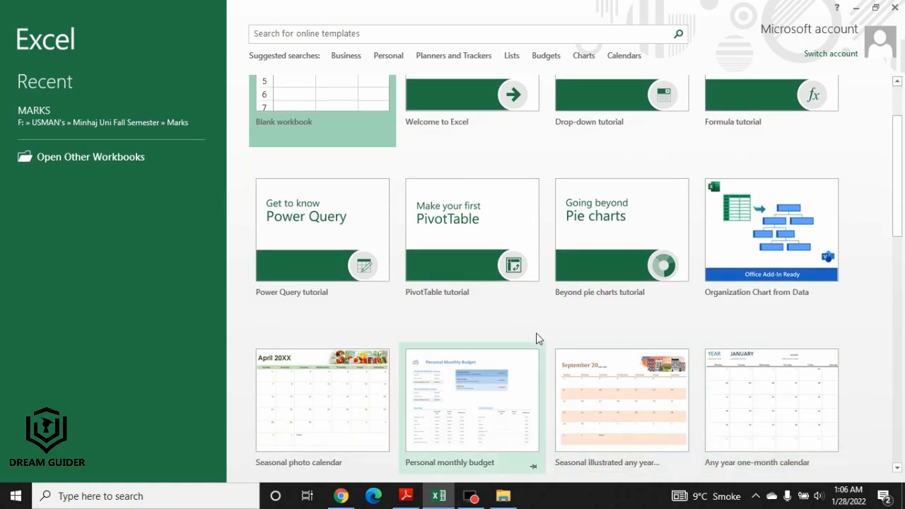
pyautogui.scroll(1, 519, 336)
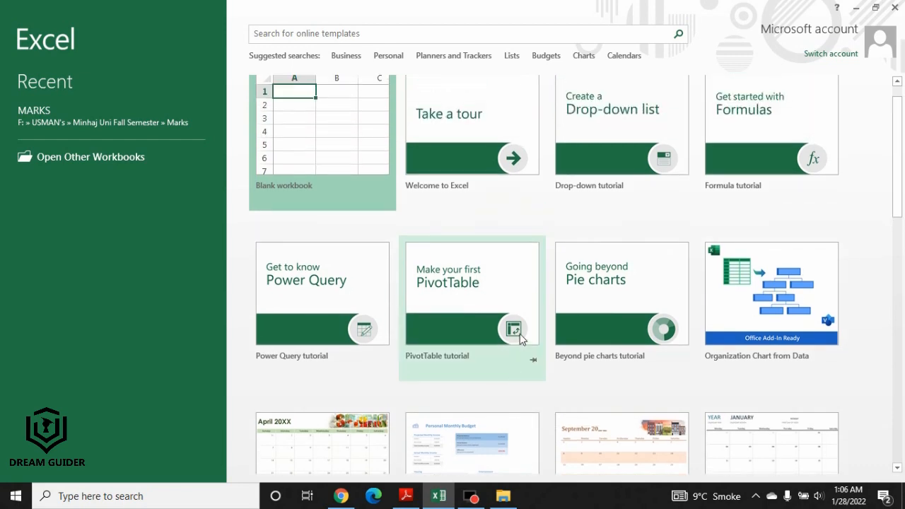
pyautogui.scroll(1, 396, 262)
pyautogui.click(314, 203)
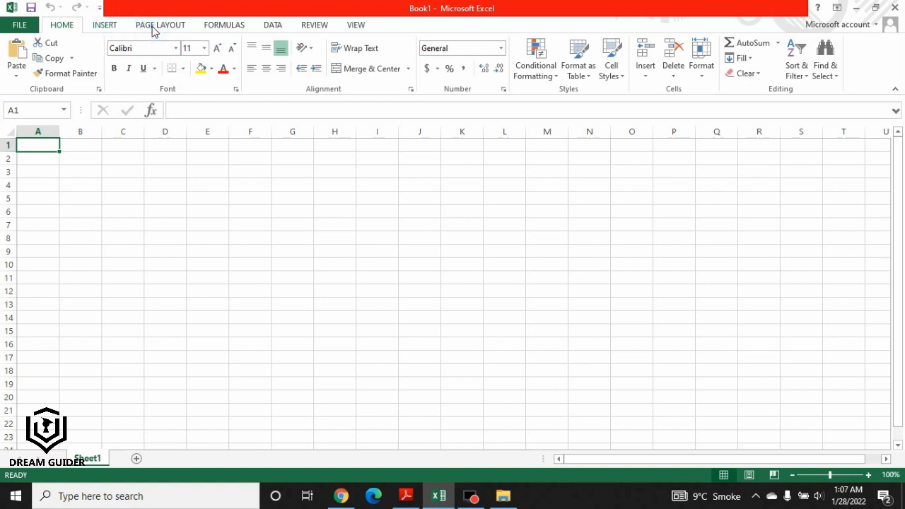
# - Examine the command groups for inserting, page layout, formulas, data, reviewing and basic editing, including the paste options
pyautogui.click(225, 26)
pyautogui.click(271, 27)
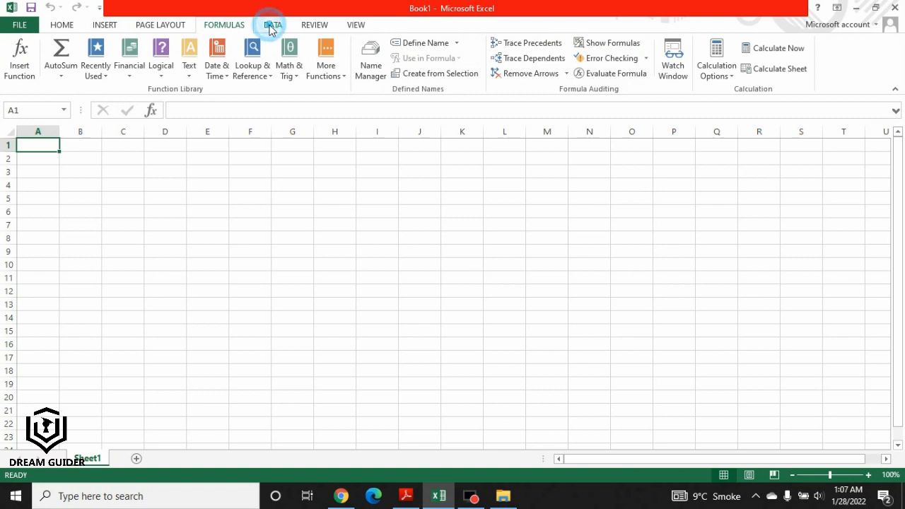
pyautogui.click(311, 25)
pyautogui.click(354, 24)
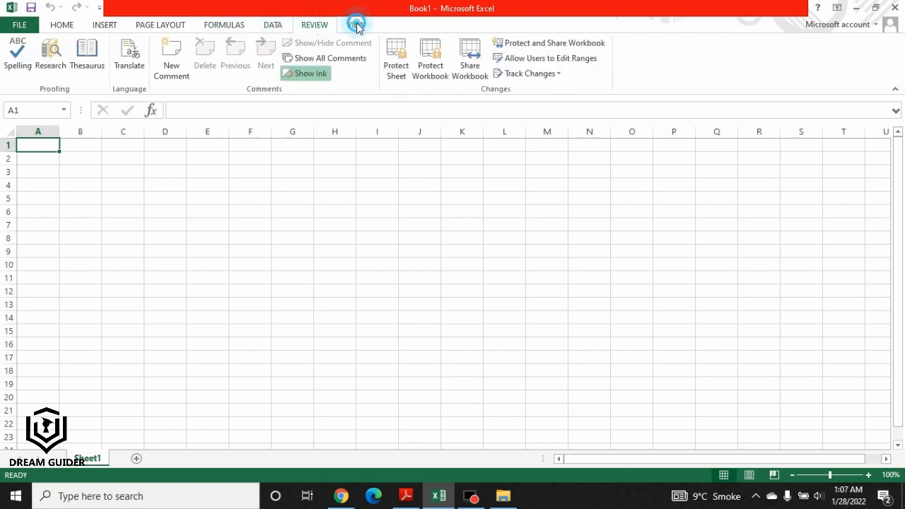
pyautogui.click(119, 26)
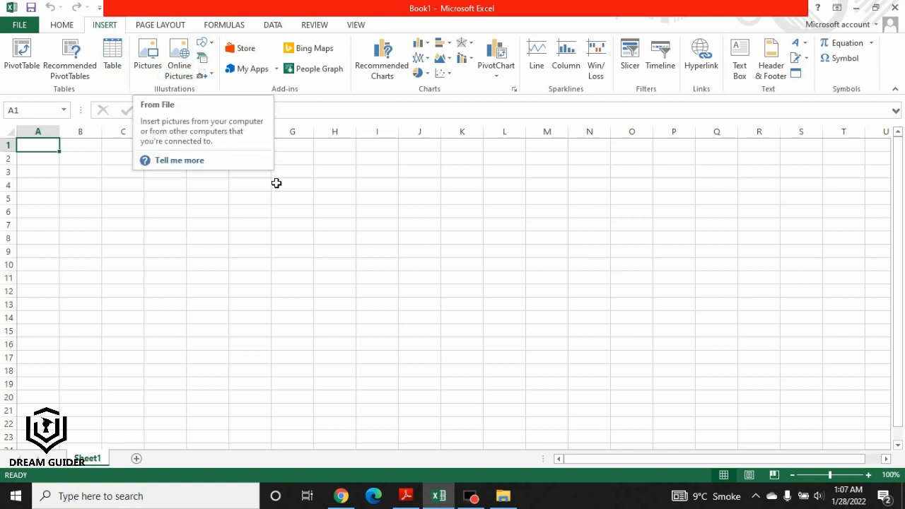
pyautogui.click(161, 27)
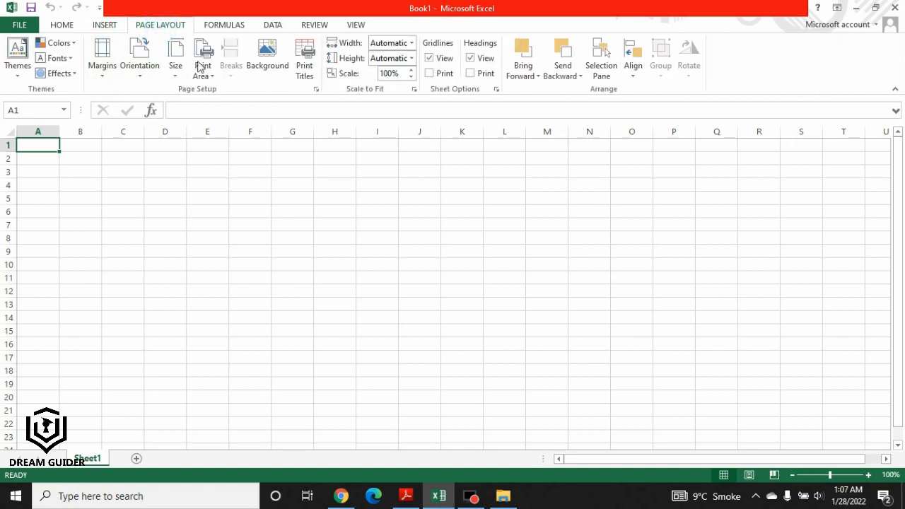
pyautogui.click(223, 27)
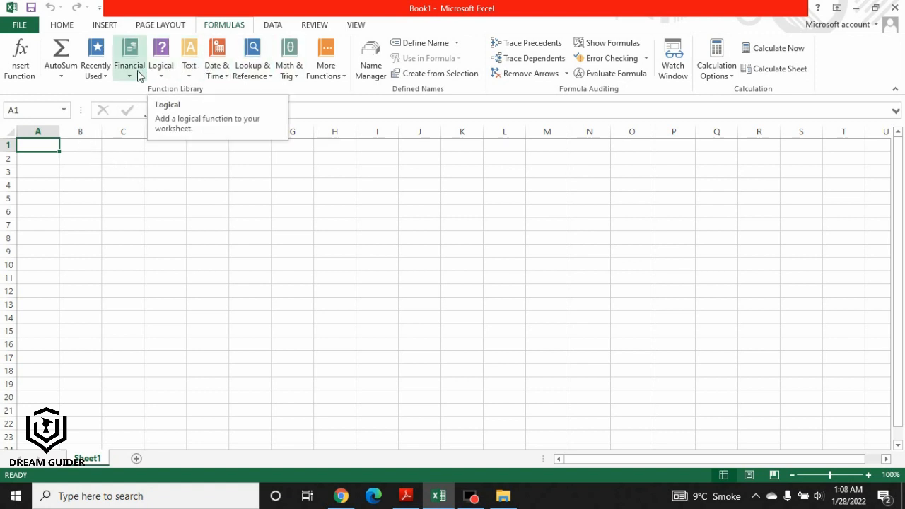
pyautogui.click(273, 26)
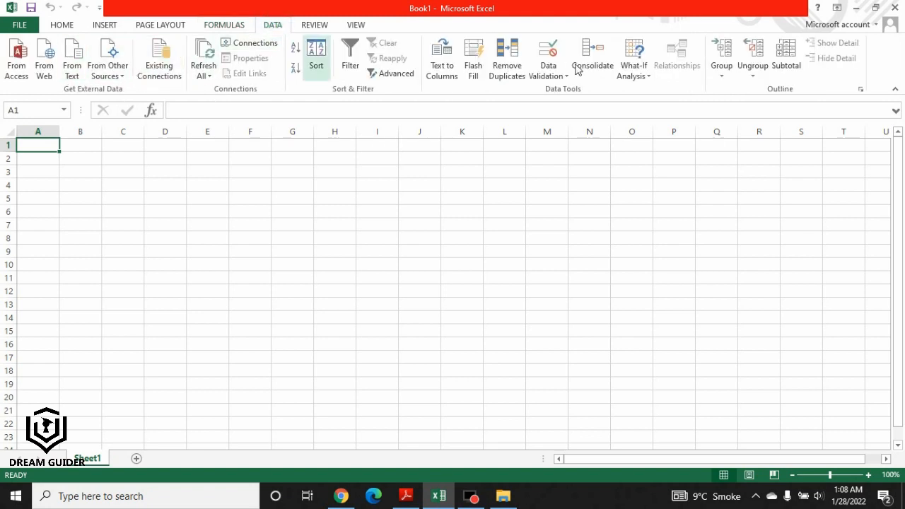
pyautogui.click(320, 26)
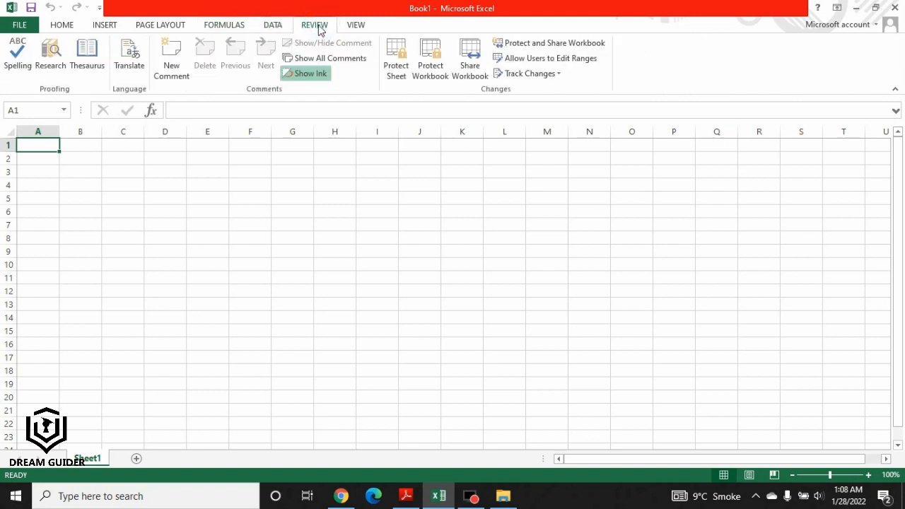
pyautogui.click(223, 25)
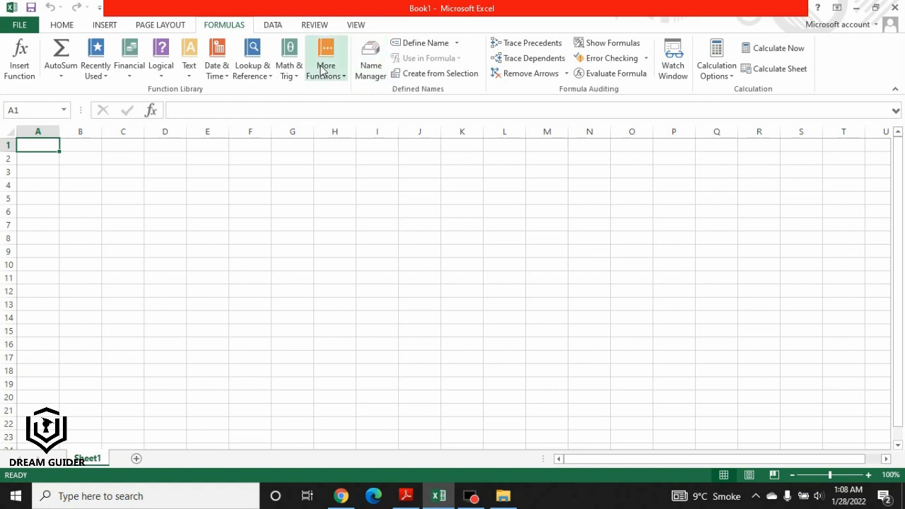
pyautogui.click(64, 24)
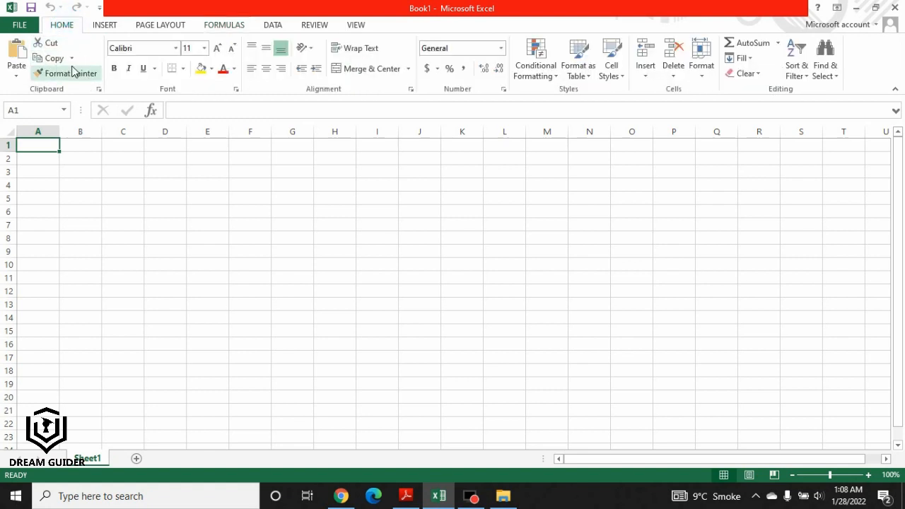
pyautogui.click(16, 78)
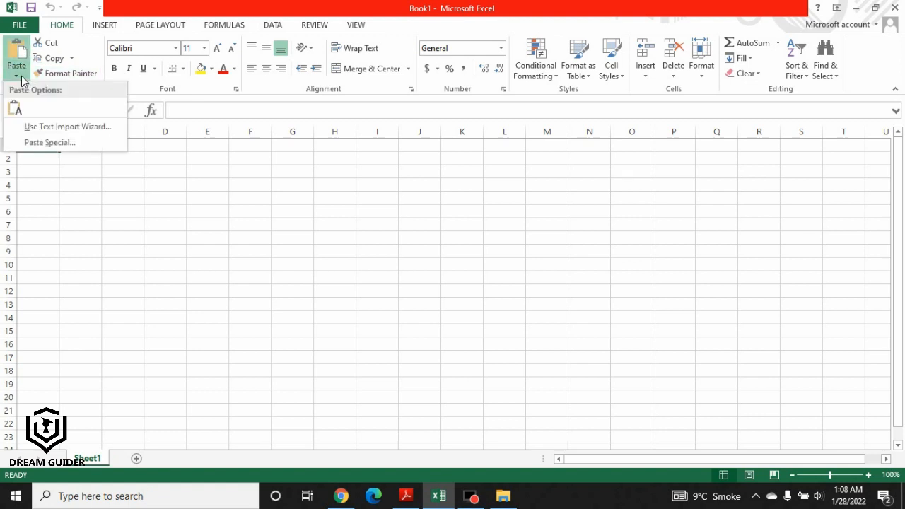
pyautogui.click(19, 77)
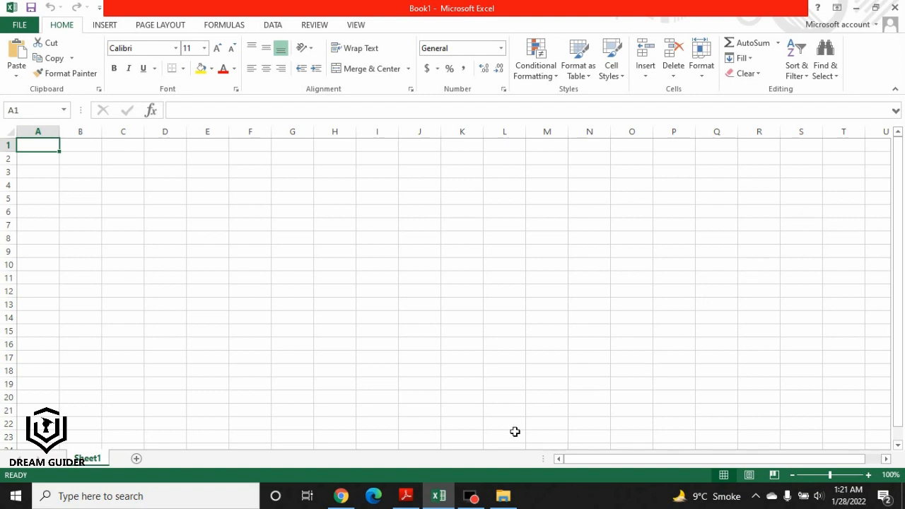
# - Consult the copy and paste instructions in excel for yt.pdf in Adobe Reader and return to the Excel workbook
pyautogui.click(405, 496)
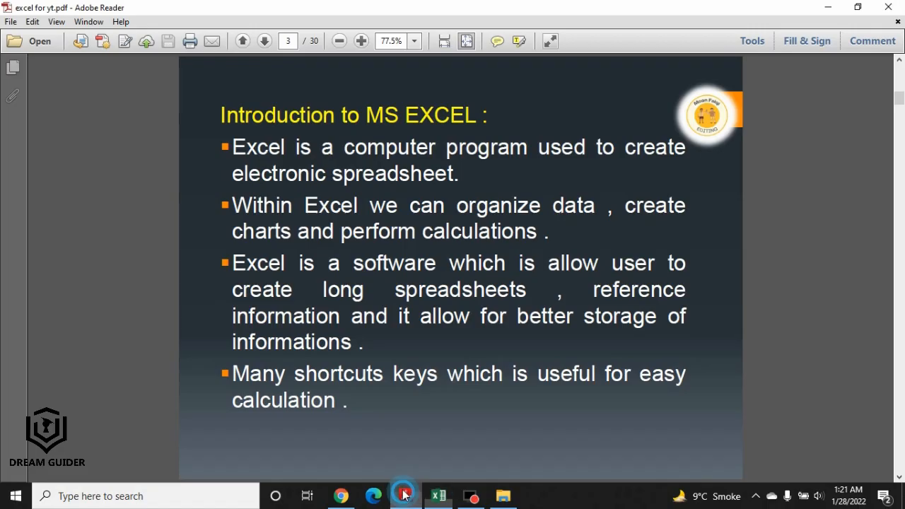
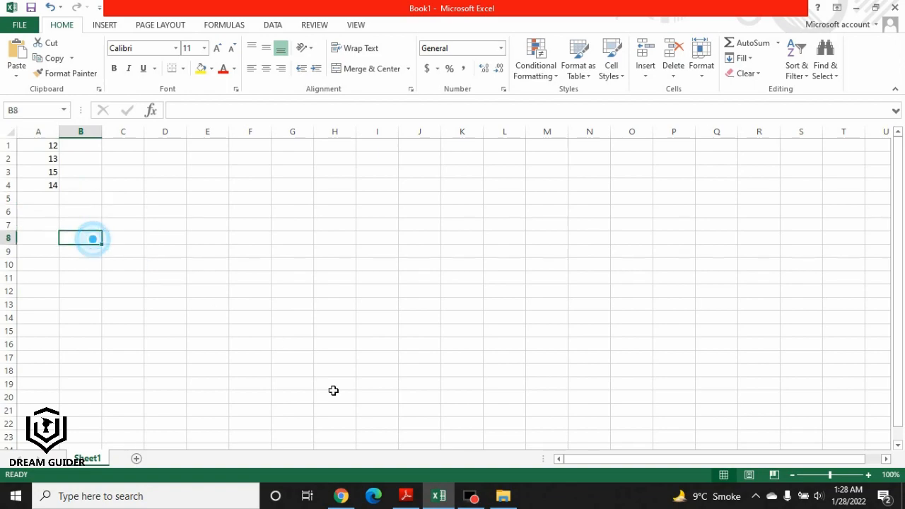
pyautogui.click(405, 495)
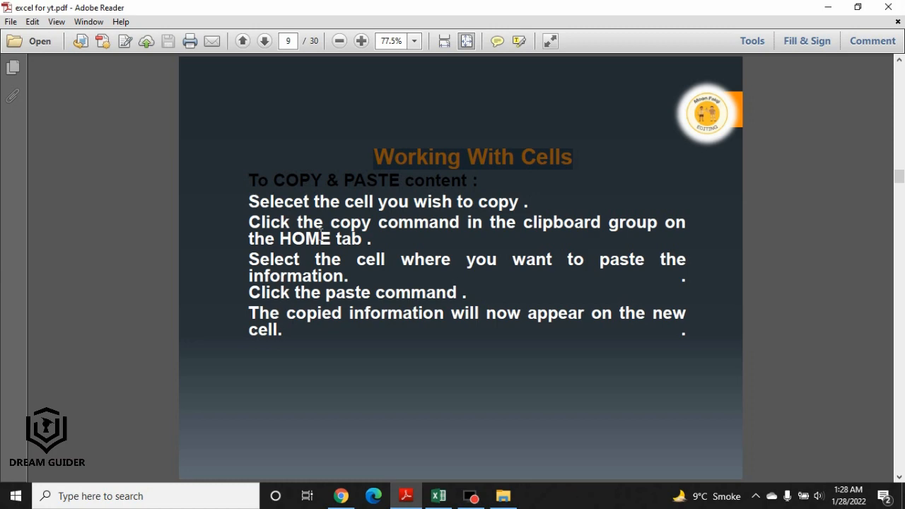
pyautogui.click(438, 496)
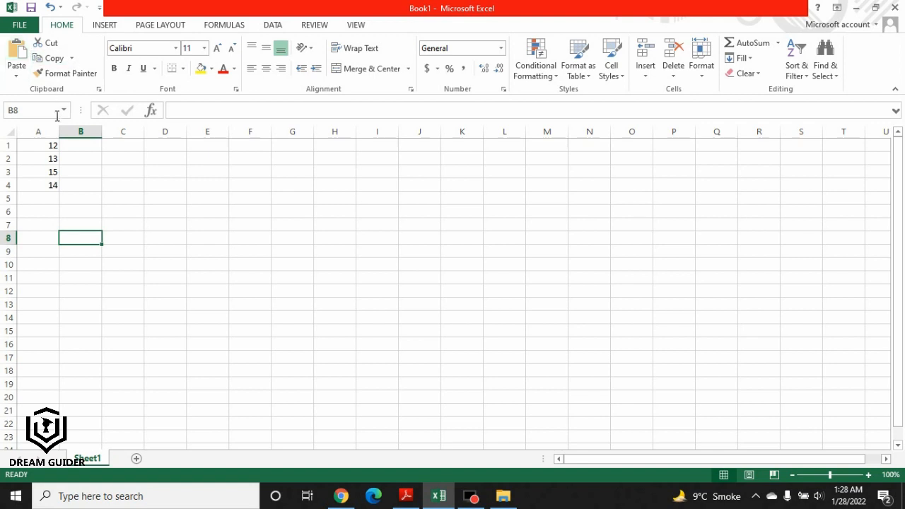
# - Copy the value 12 from cell A1 and paste it into cell M8
pyautogui.click(50, 146)
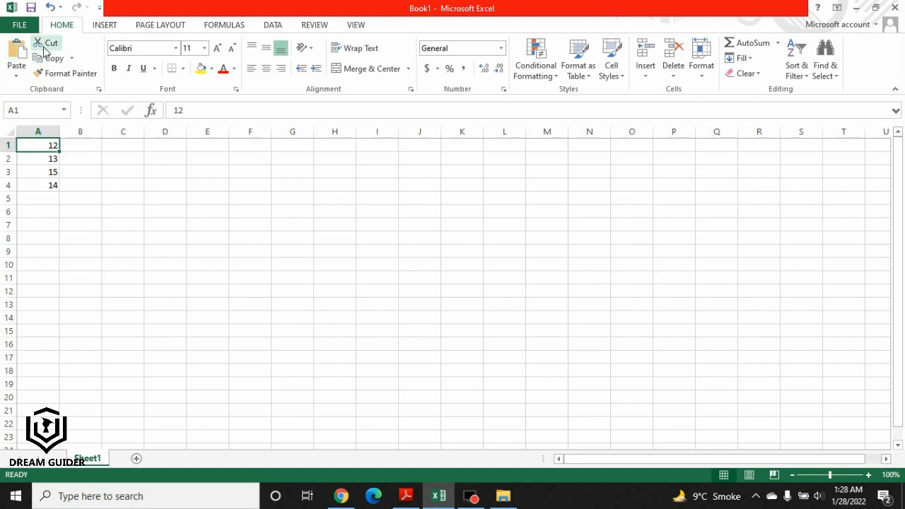
pyautogui.doubleClick(43, 145)
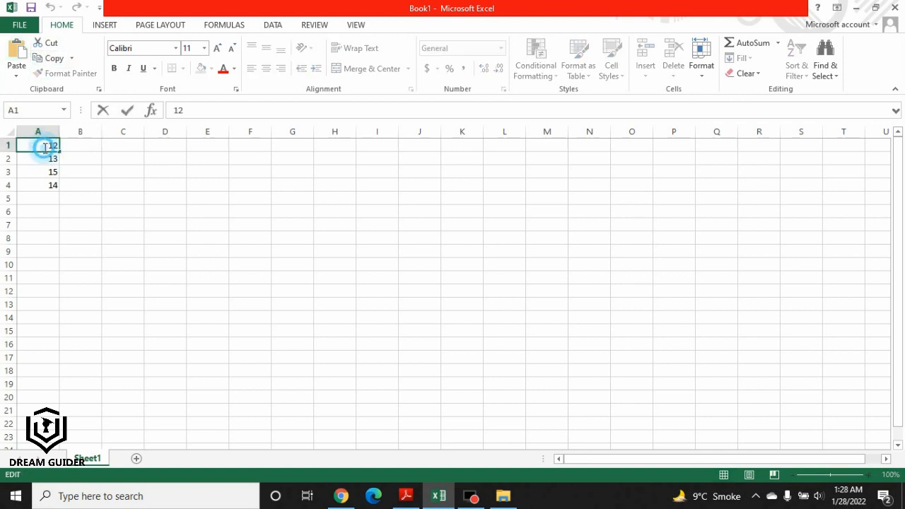
pyautogui.moveTo(44, 147); pyautogui.dragTo(71, 147)
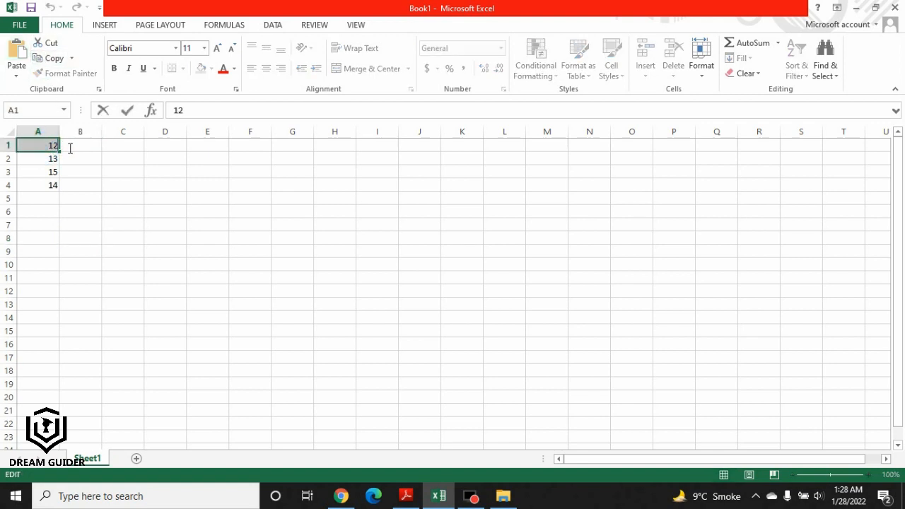
pyautogui.click(56, 64)
pyautogui.click(551, 238)
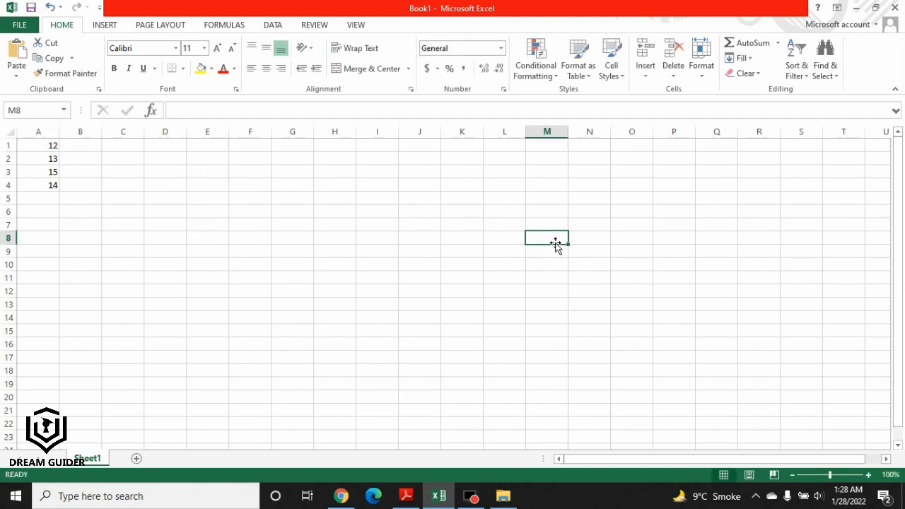
pyautogui.doubleClick(556, 238)
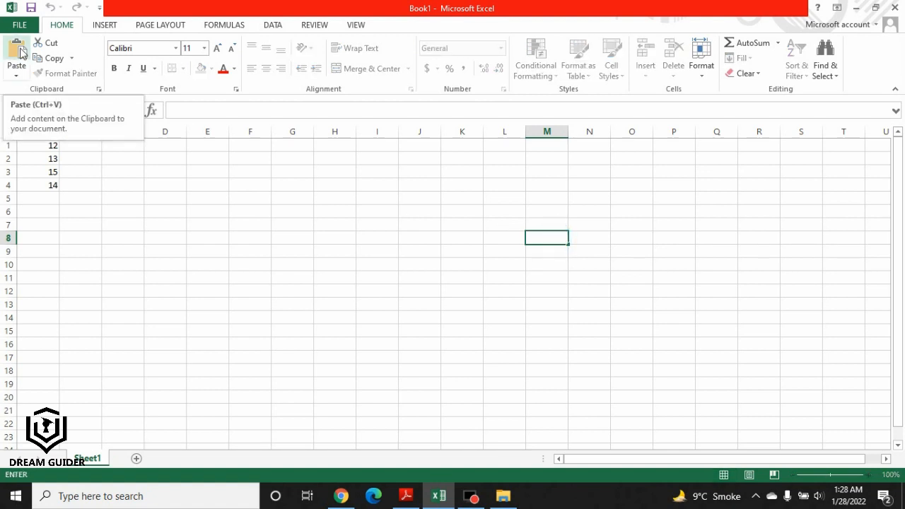
pyautogui.click(20, 50)
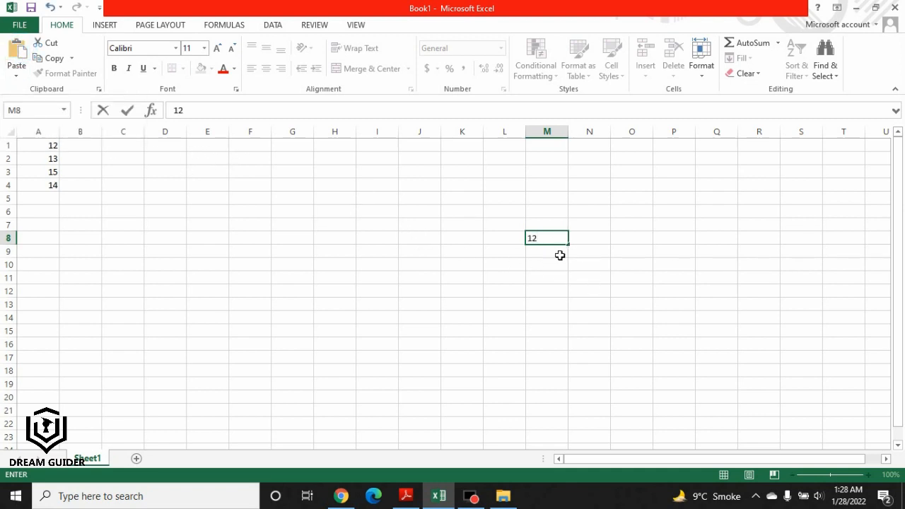
# - Consult the cut and paste instructions on page 10 of the PDF in Adobe Reader and return to the Excel workbook
pyautogui.click(406, 496)
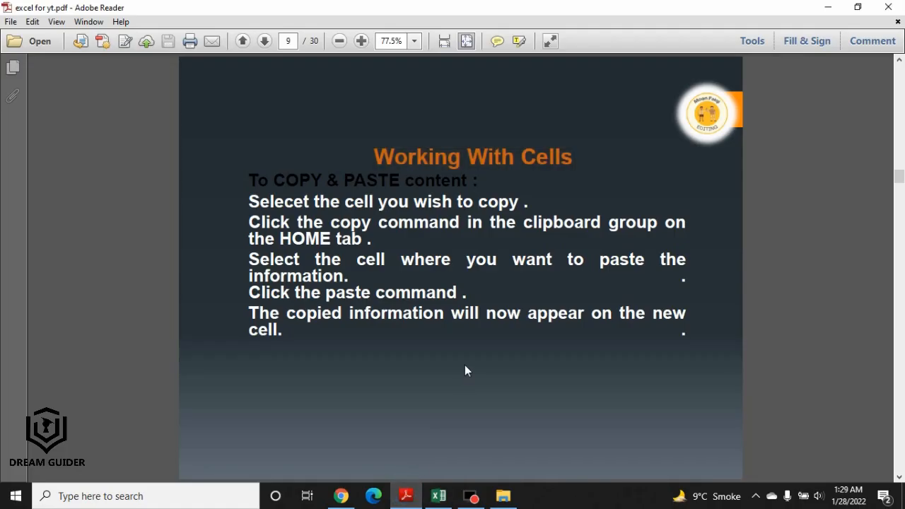
pyautogui.scroll(-2, 466, 366)
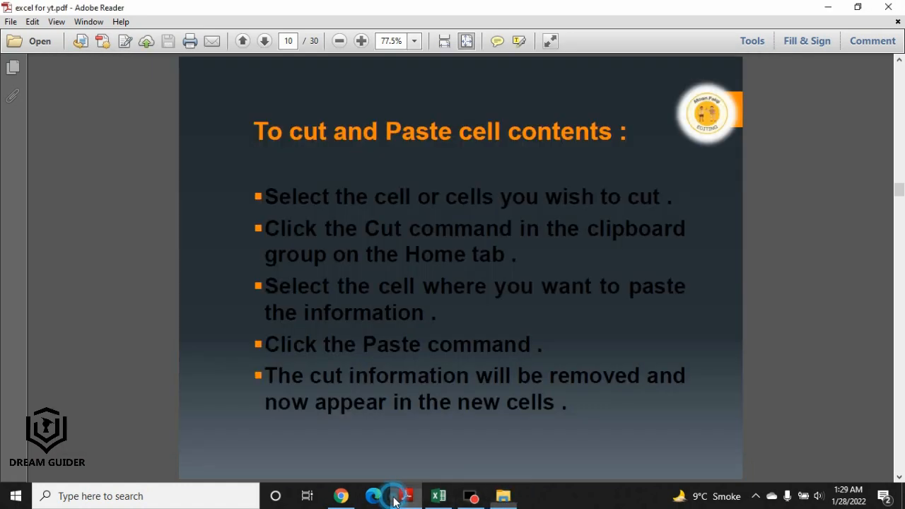
pyautogui.click(432, 494)
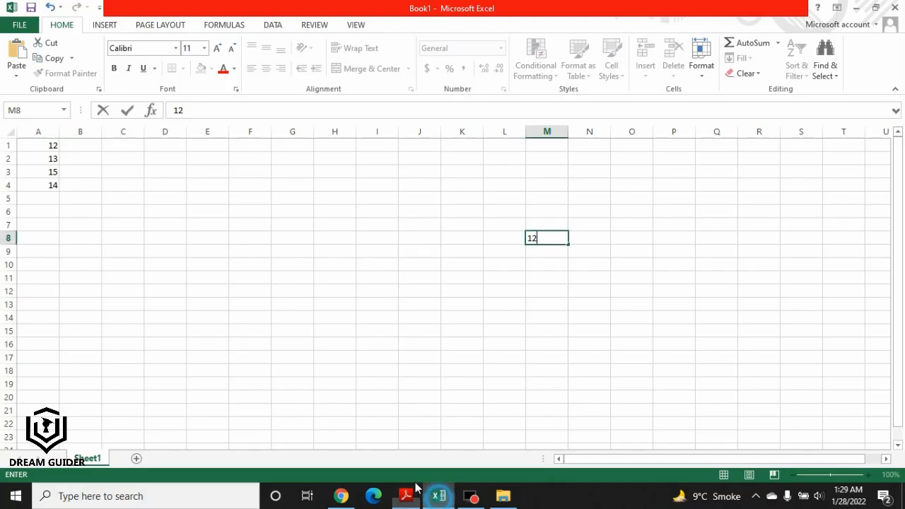
# - Cut the value 12 from cell A1 and paste it into cell B1
pyautogui.click(42, 154)
pyautogui.click(42, 144)
pyautogui.doubleClick(43, 144)
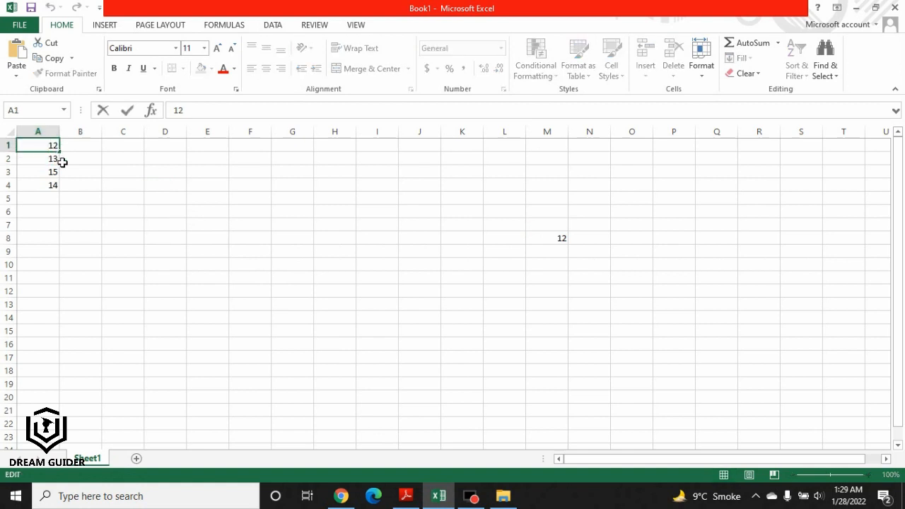
pyautogui.click(91, 147)
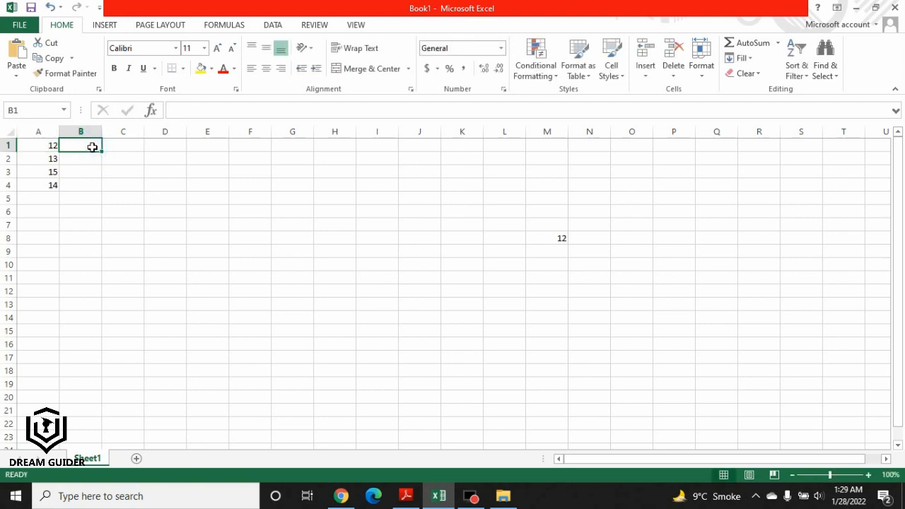
pyautogui.click(43, 146)
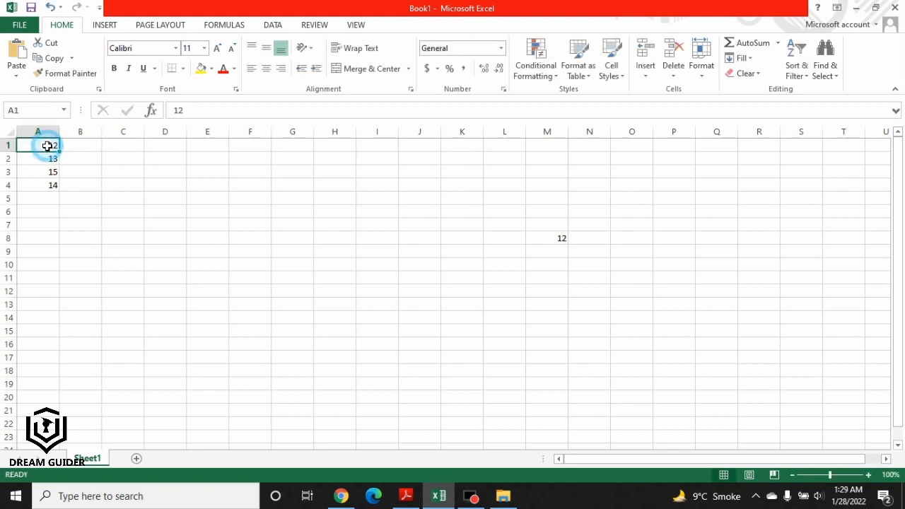
pyautogui.click(51, 43)
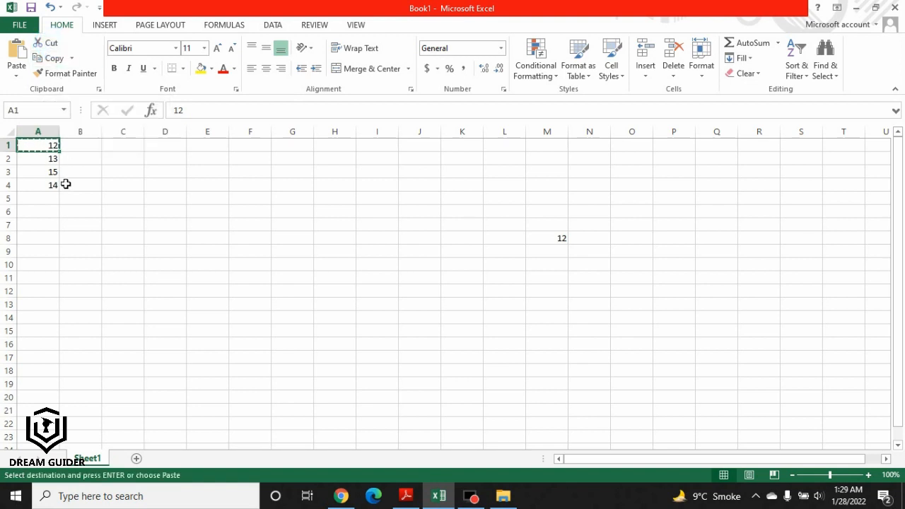
pyautogui.click(82, 146)
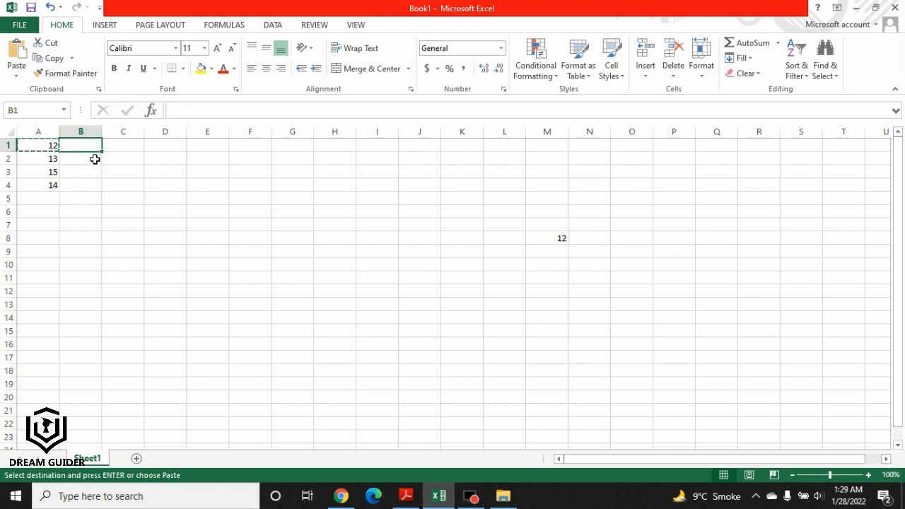
pyautogui.click(120, 147)
pyautogui.click(165, 150)
pyautogui.click(209, 152)
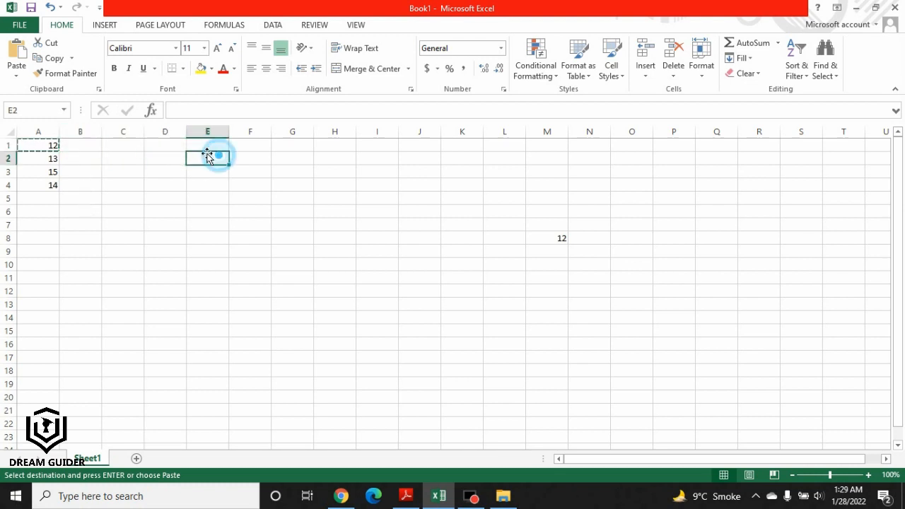
pyautogui.click(87, 146)
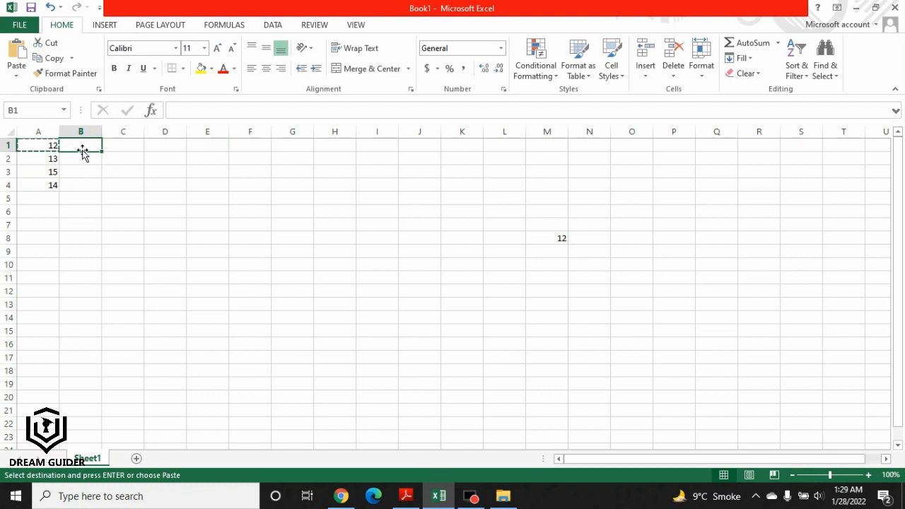
pyautogui.click(22, 54)
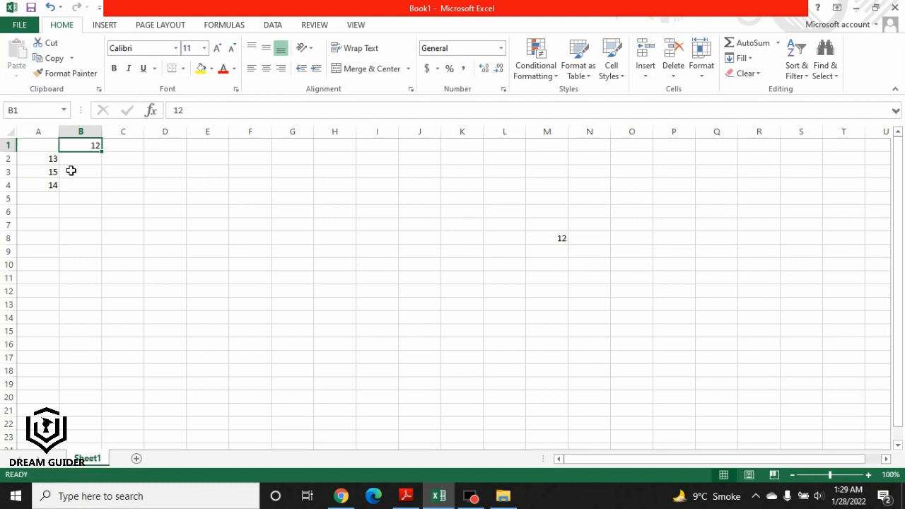
# - Consult the text formatting instructions on page 11 of the PDF in Adobe Reader and return to the Excel workbook
pyautogui.click(408, 492)
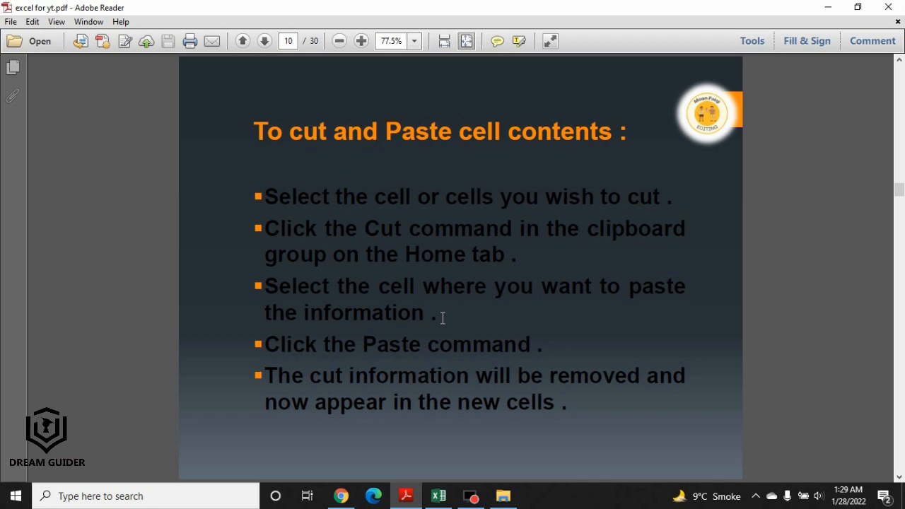
pyautogui.scroll(-2, 443, 318)
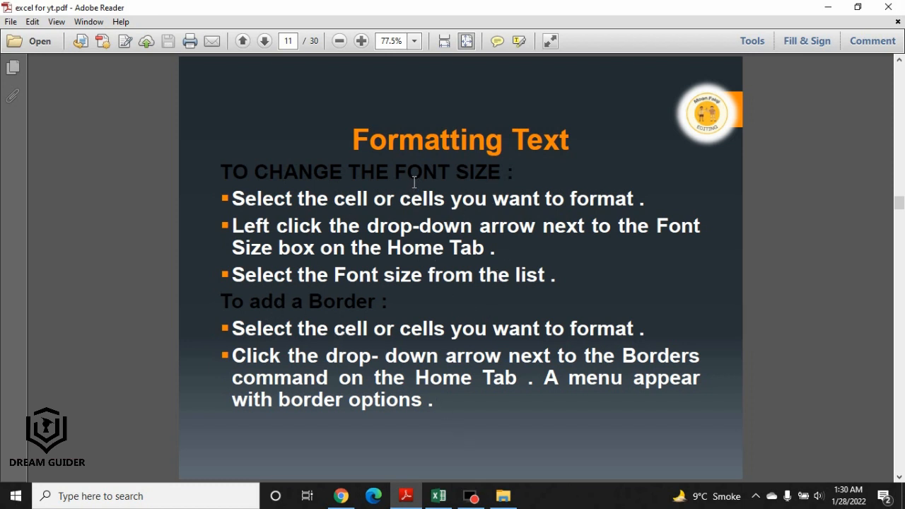
pyautogui.click(438, 495)
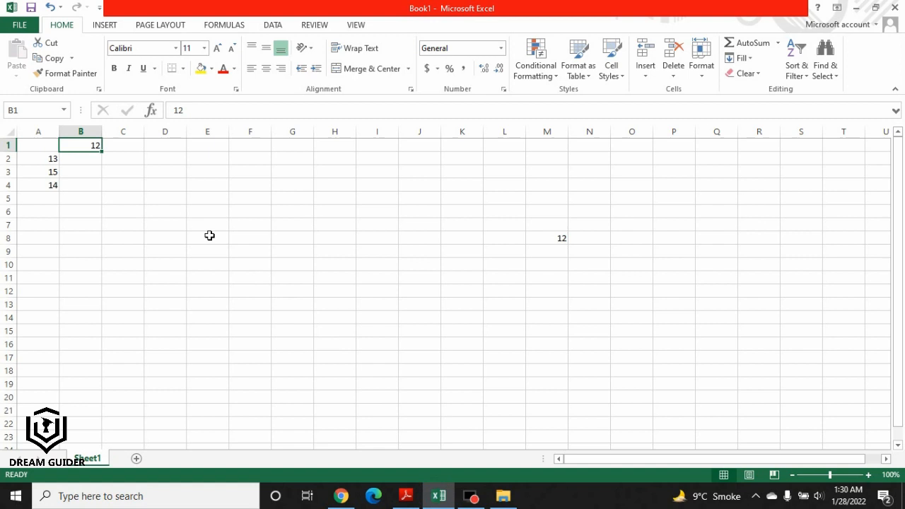
# - Undo all the earlier entries and copy, cut and paste actions to empty the sheet
pyautogui.doubleClick(92, 146)
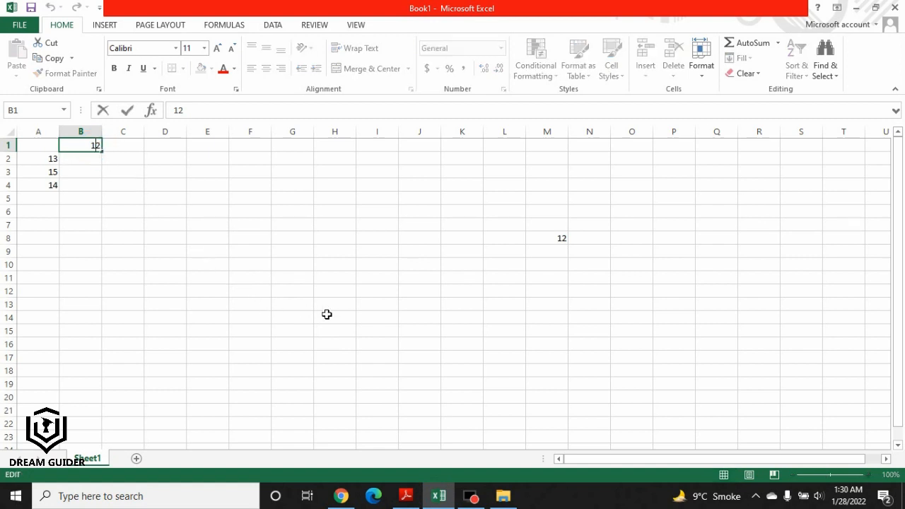
pyautogui.click(203, 285)
pyautogui.hotkey('ctrl', 'z')
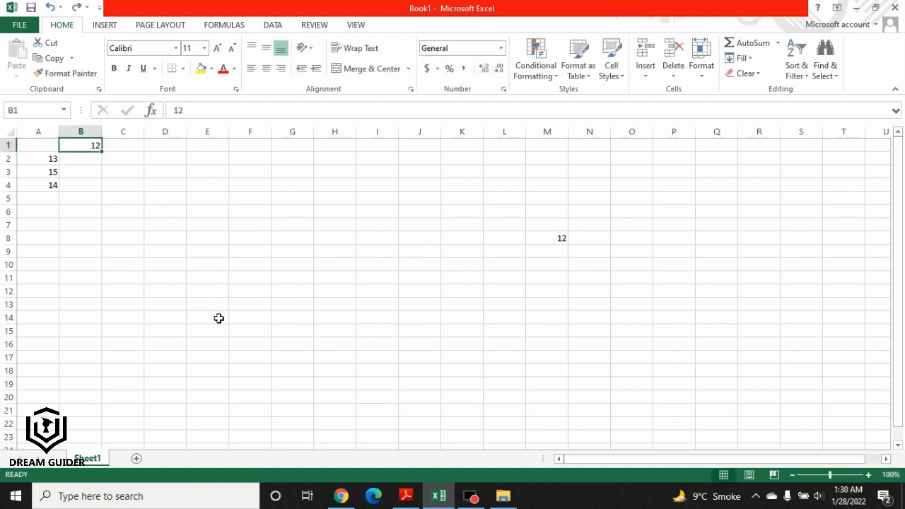
pyautogui.hotkey('ctrl', 'z')
pyautogui.hotkey('ctrl', 'z')
pyautogui.hotkey('ctrl', 'z')
pyautogui.hotkey('ctrl', 'z')
pyautogui.hotkey('ctrl', 'z')
pyautogui.hotkey('ctrl', 'z')
pyautogui.hotkey('ctrl', 'z')
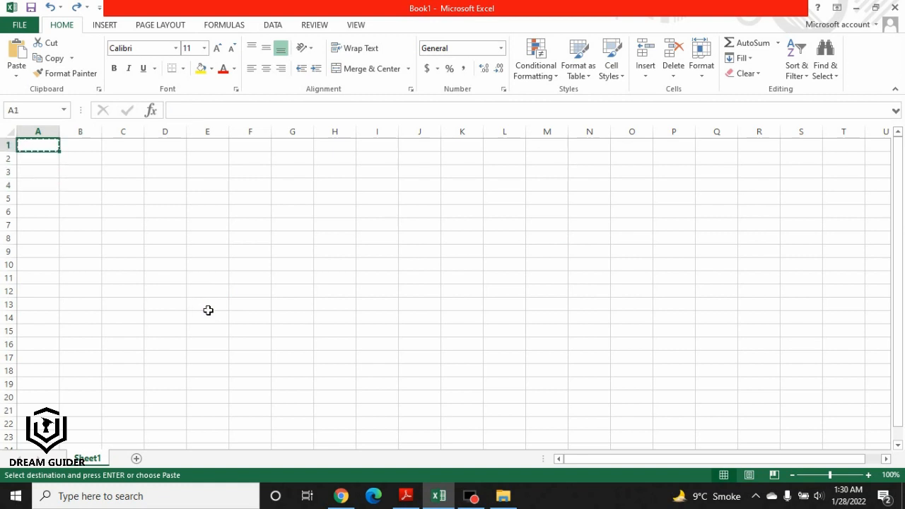
# - Enter the text Dream Guider in cell A3
pyautogui.click(98, 185)
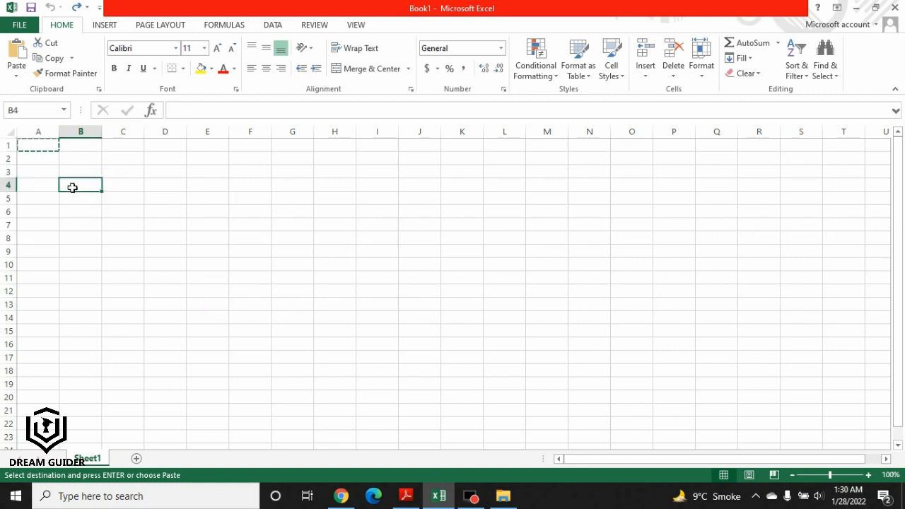
pyautogui.click(49, 147)
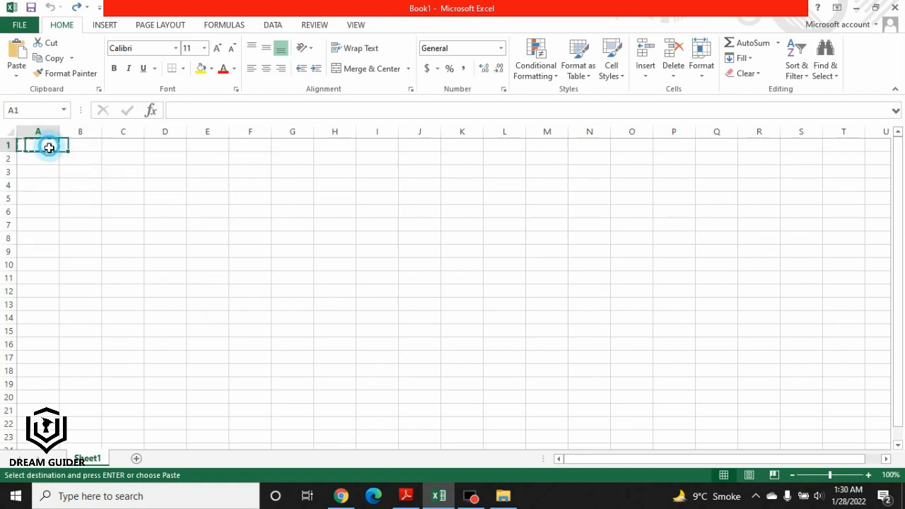
pyautogui.click(47, 170)
pyautogui.doubleClick(41, 171)
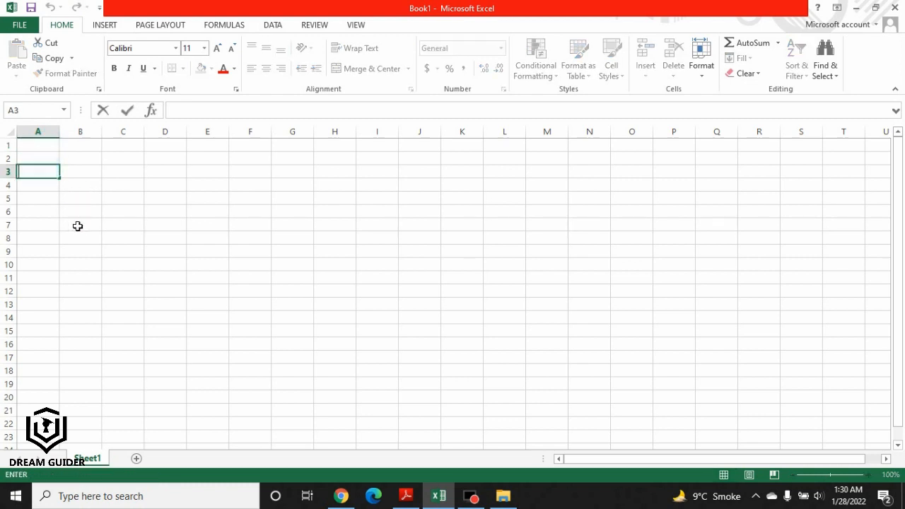
pyautogui.write('Drea')
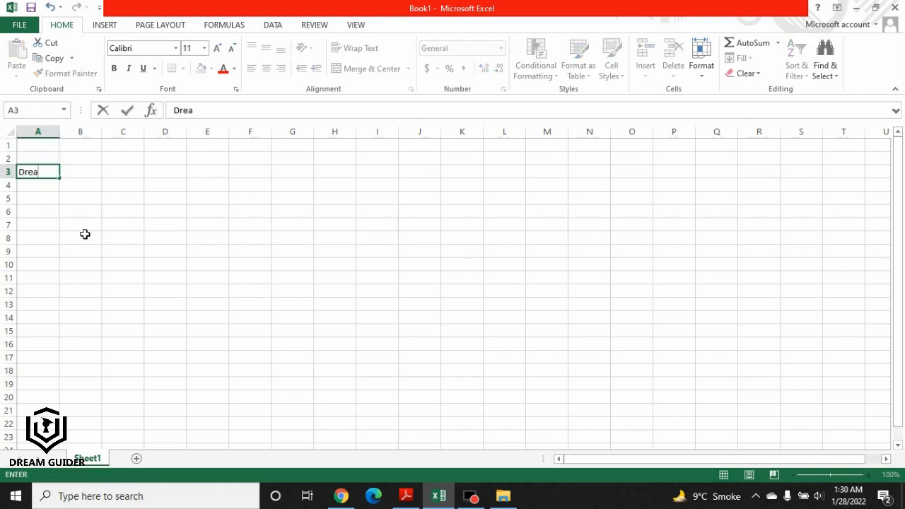
pyautogui.write('m Guider')
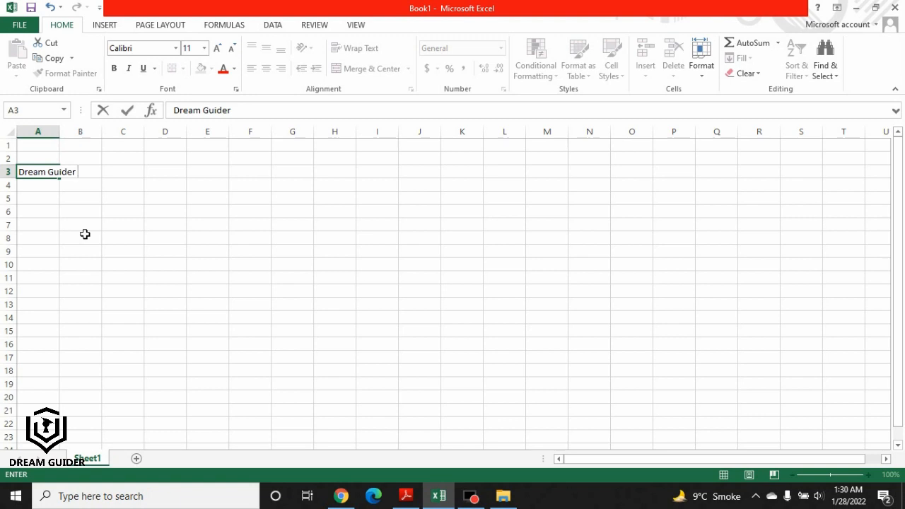
# - Make the Dream Guider text in cell A3 bold and increase its font size to 18
pyautogui.click(86, 172)
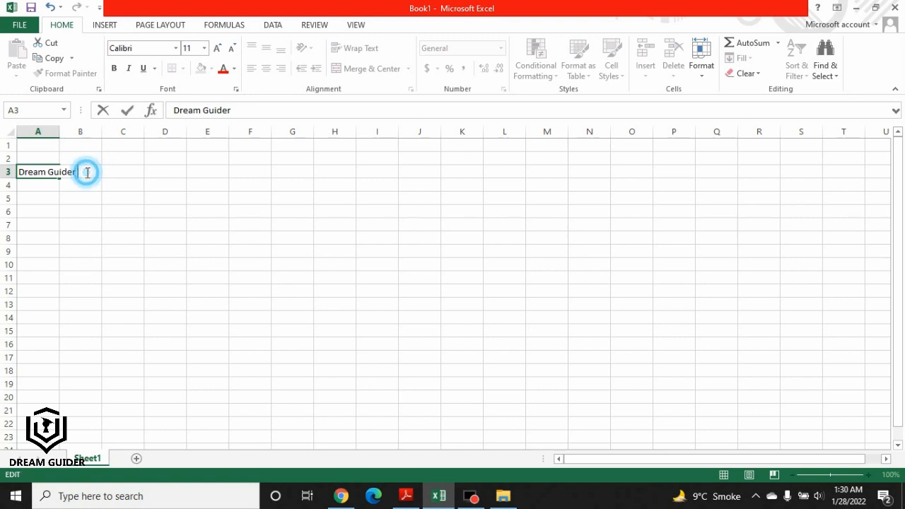
pyautogui.moveTo(86, 172); pyautogui.dragTo(22, 176)
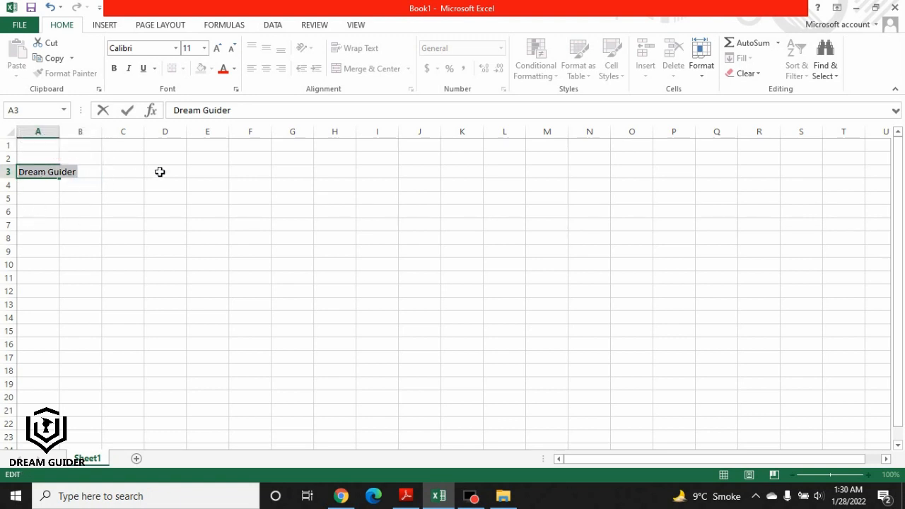
pyautogui.click(114, 70)
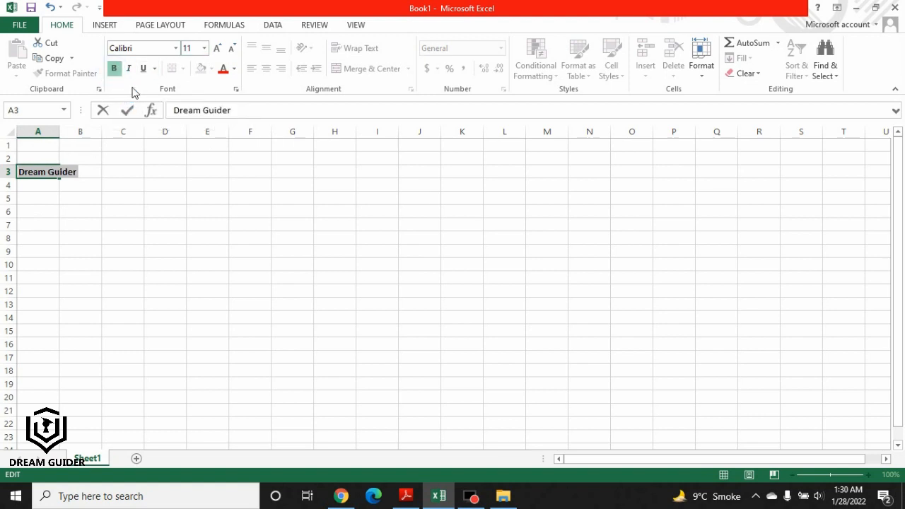
pyautogui.click(218, 49)
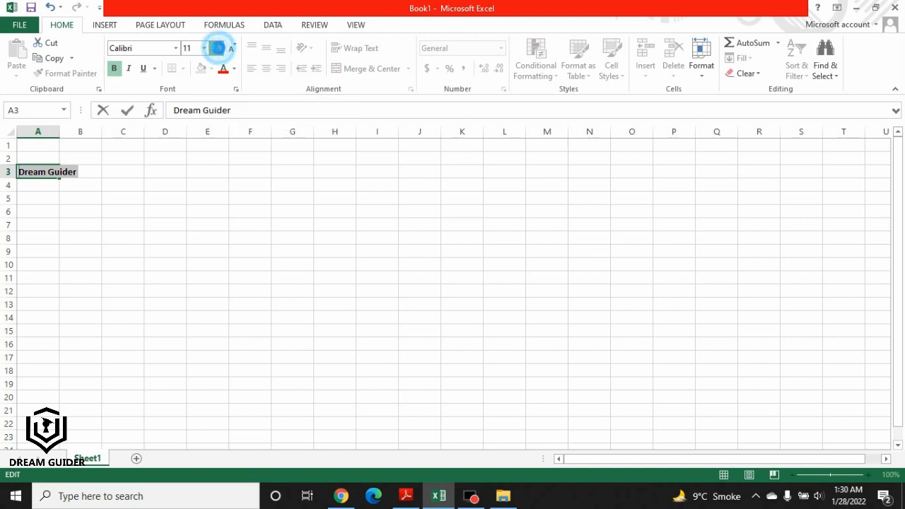
pyautogui.click(218, 50)
pyautogui.click(218, 49)
pyautogui.click(218, 50)
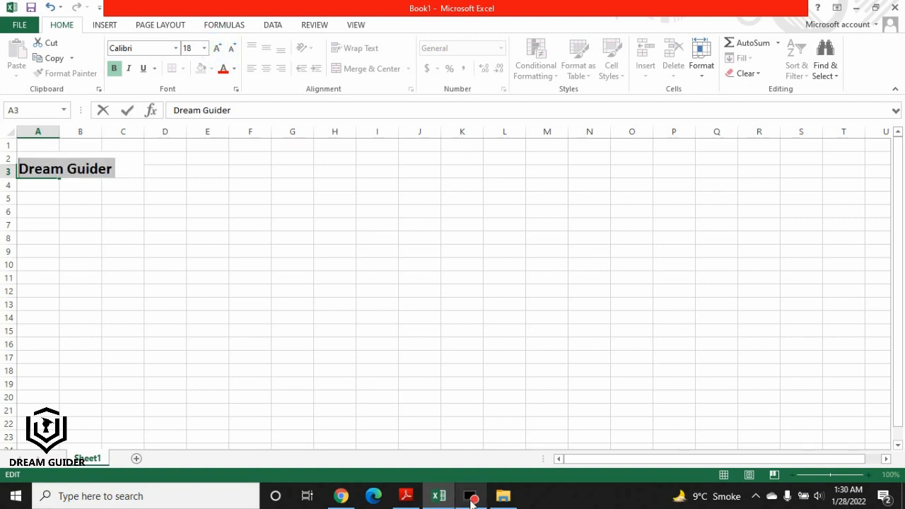
# - Consult the instructions for adding a border on page 11 of the PDF in Adobe Reader and return to the Excel workbook
pyautogui.click(405, 495)
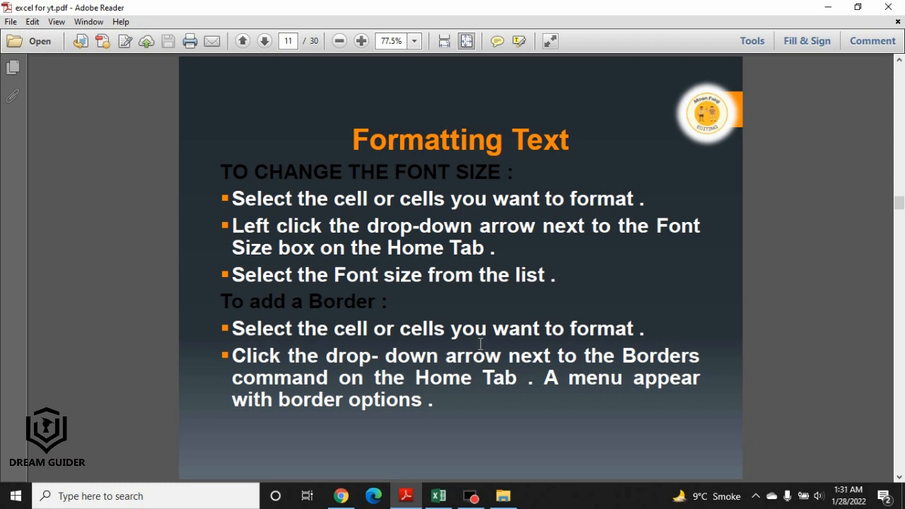
pyautogui.moveTo(639, 330); pyautogui.dragTo(263, 330)
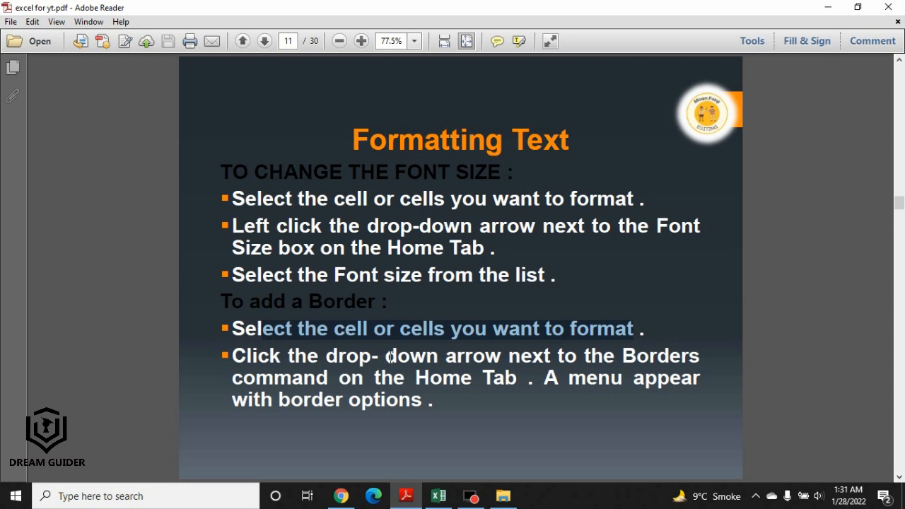
pyautogui.click(428, 373)
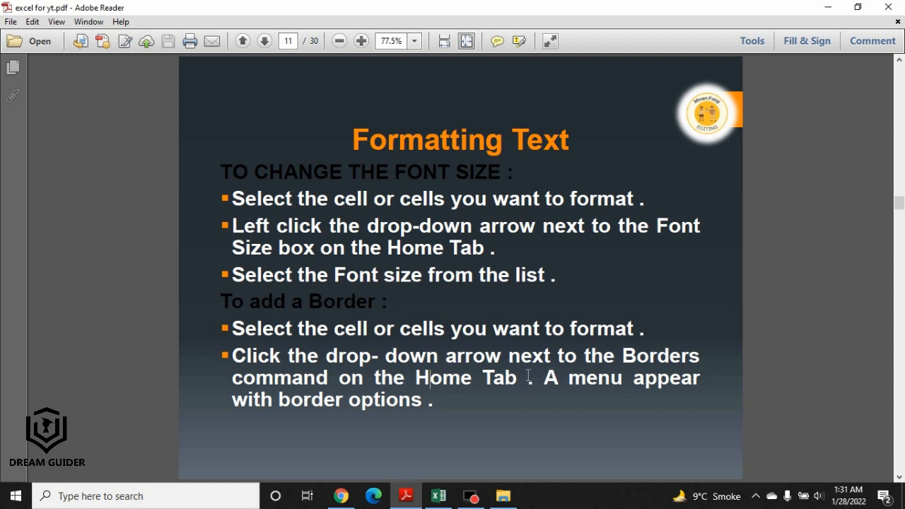
pyautogui.click(439, 496)
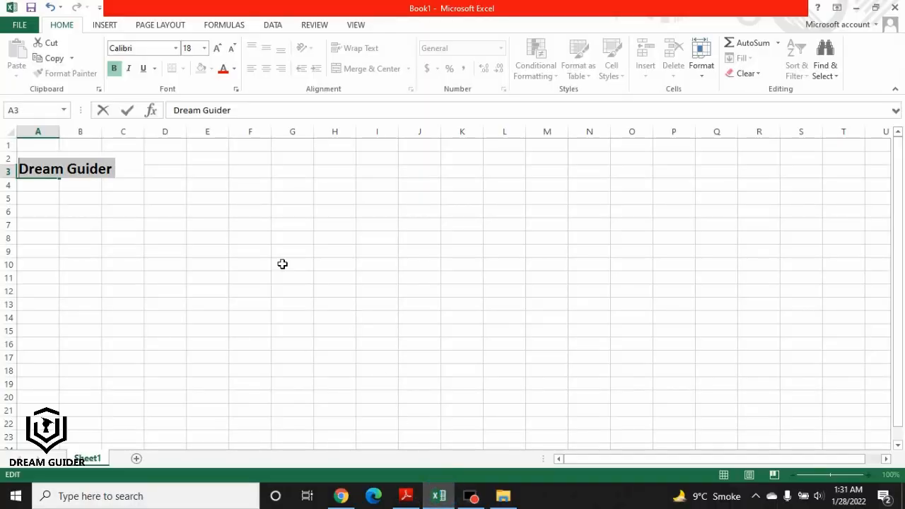
# - Apply All Borders to the cells A4 to A14 below the Dream Guider text
pyautogui.click(131, 198)
pyautogui.click(38, 200)
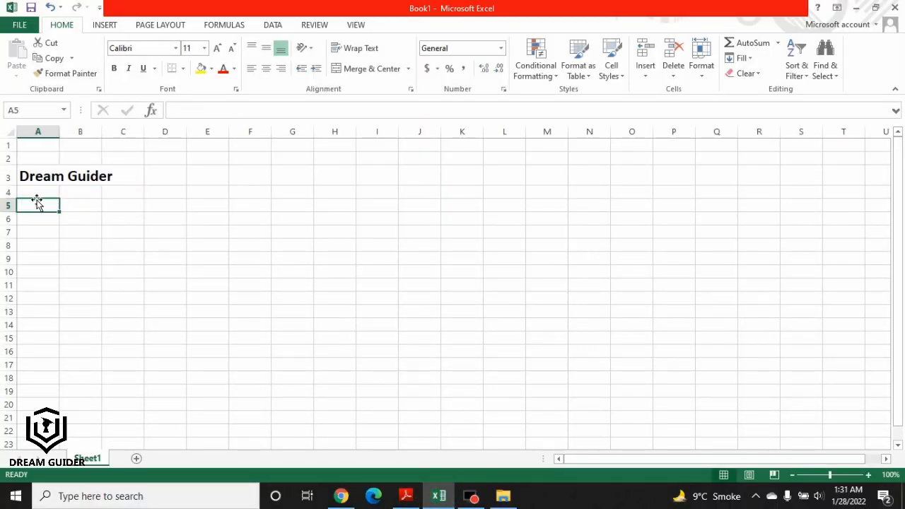
pyautogui.click(35, 192)
pyautogui.moveTo(59, 198)
pyautogui.mouseDown()
pyautogui.moveTo(142, 275)
pyautogui.moveTo(191, 293)
pyautogui.moveTo(192, 345)
pyautogui.moveTo(196, 338)
pyautogui.mouseUp()
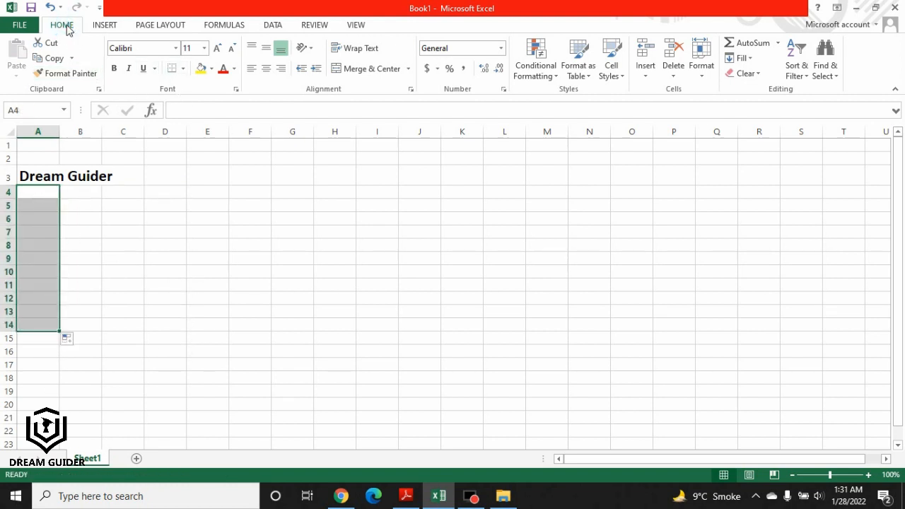
pyautogui.click(182, 69)
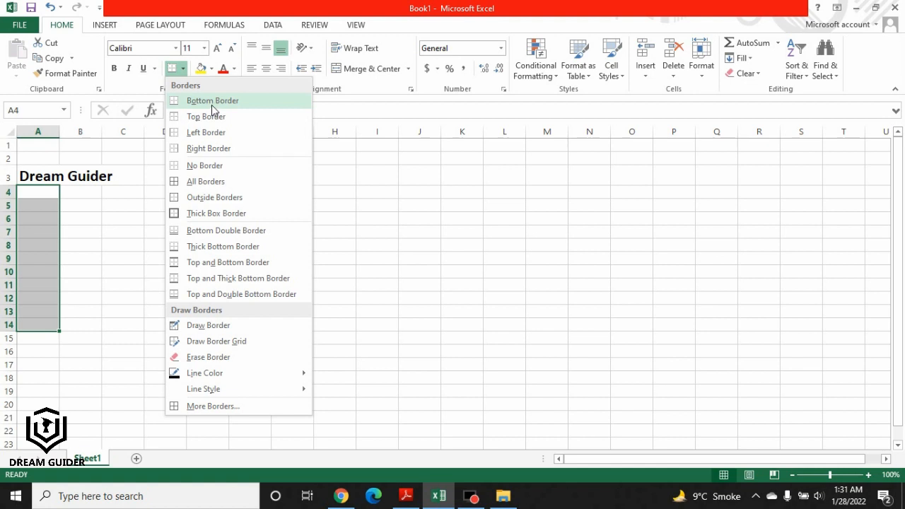
pyautogui.click(220, 184)
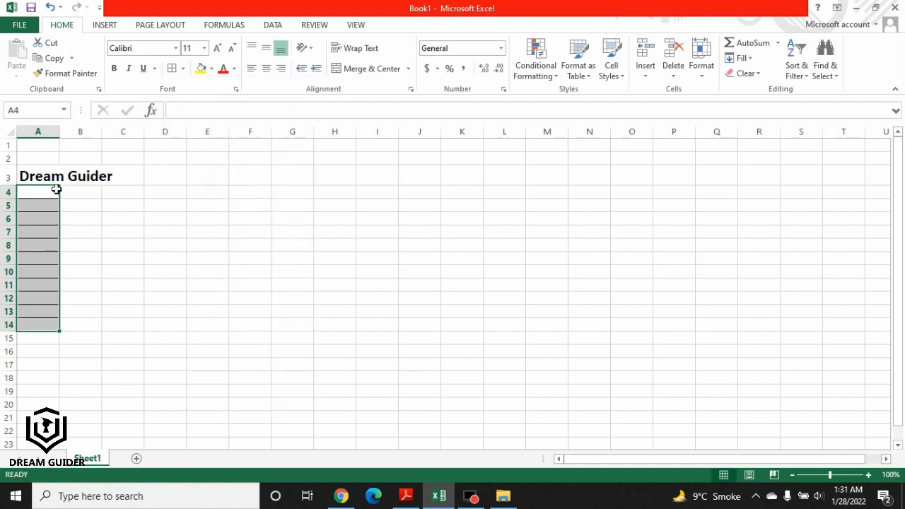
# - Apply Outside Borders to the cells A4 to A14 and deselect the range
pyautogui.click(182, 69)
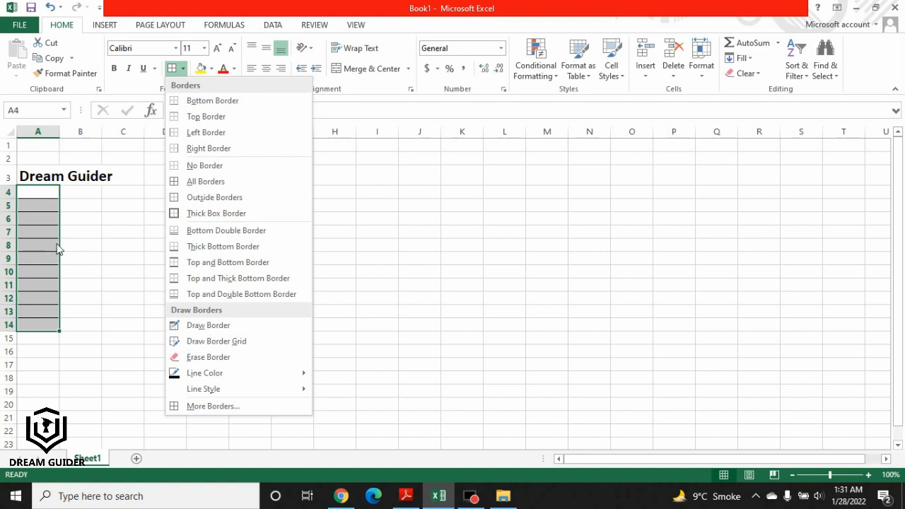
pyautogui.click(206, 198)
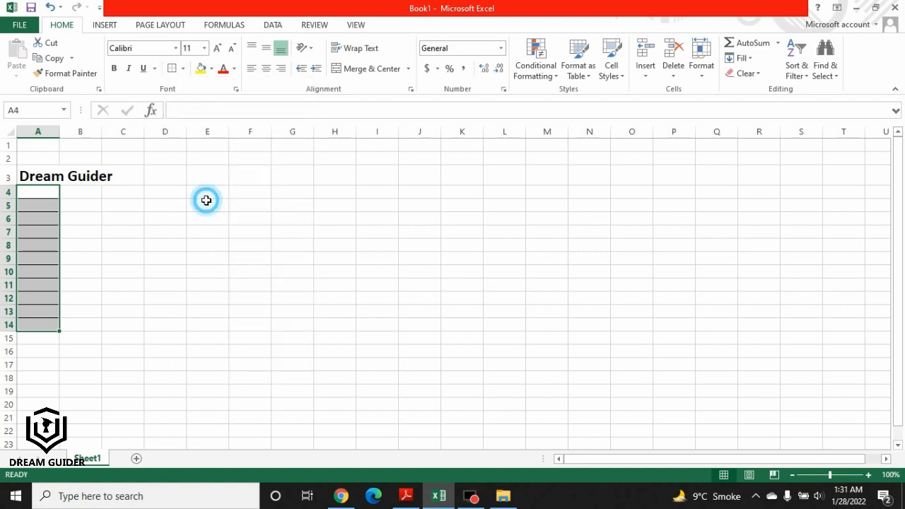
pyautogui.click(75, 232)
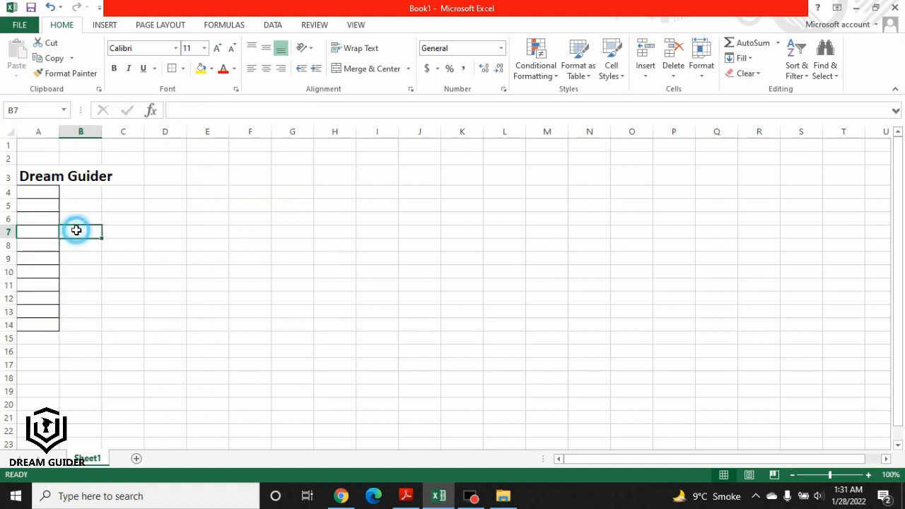
pyautogui.click(78, 193)
pyautogui.click(204, 259)
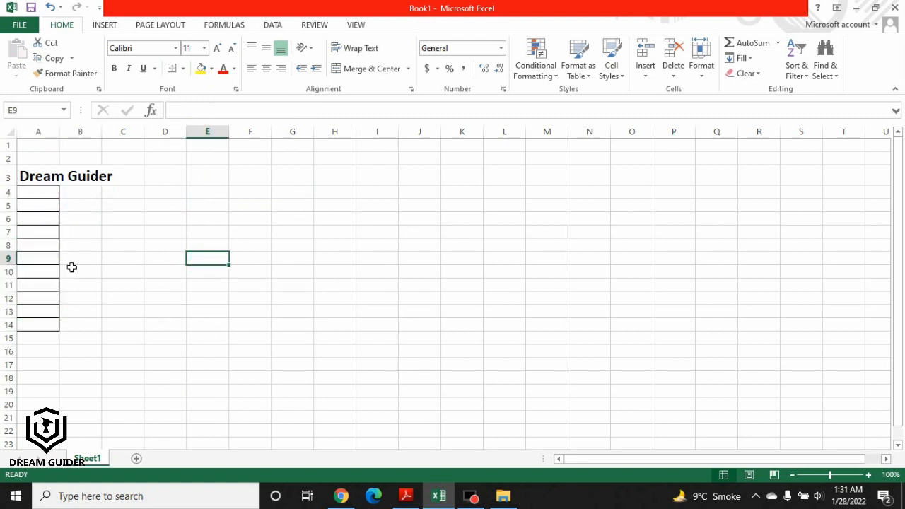
# - Undo the borders on A4 to A14 and the formatted Dream Guider entry in cell A3
pyautogui.hotkey('ctrl', 'z')
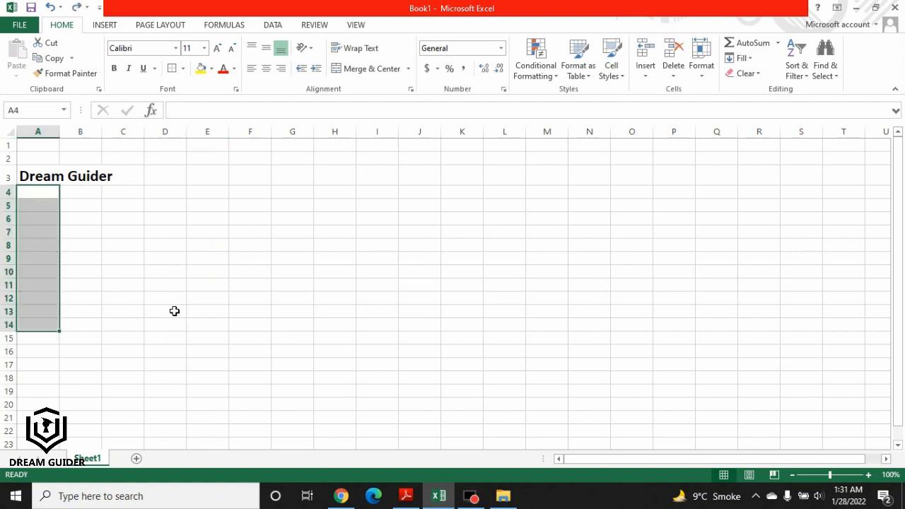
pyautogui.hotkey('ctrl', 'z')
pyautogui.hotkey('ctrl', 'z')
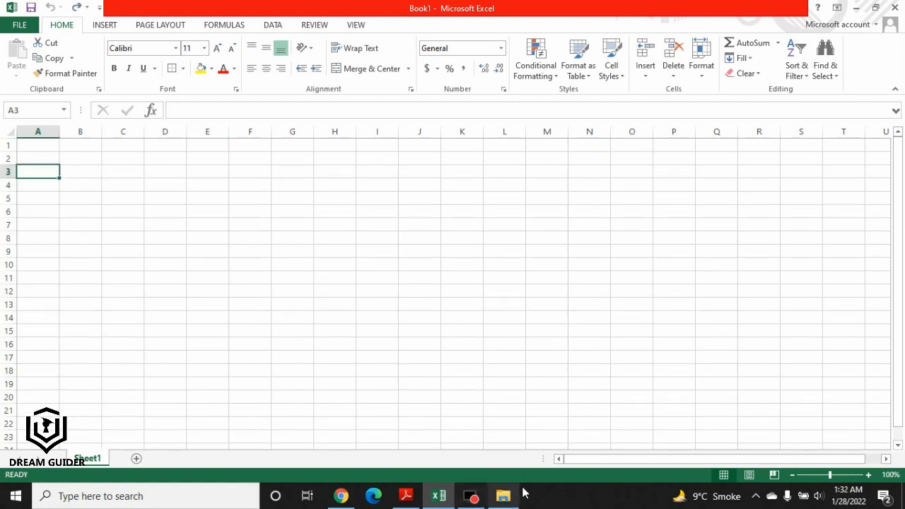
# - Consult the text color and fill colour instructions on page 12 of the PDF in Adobe Reader and return to the Excel workbook
pyautogui.click(406, 495)
pyautogui.scroll(-2, 449, 350)
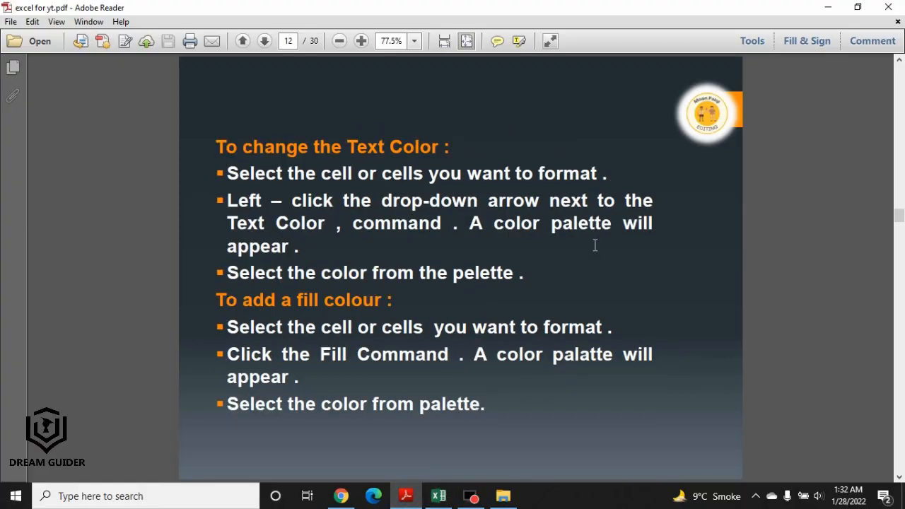
pyautogui.click(438, 496)
# - Enter the text Dream Guider in cell A3 and set its font color to red
pyautogui.click(36, 177)
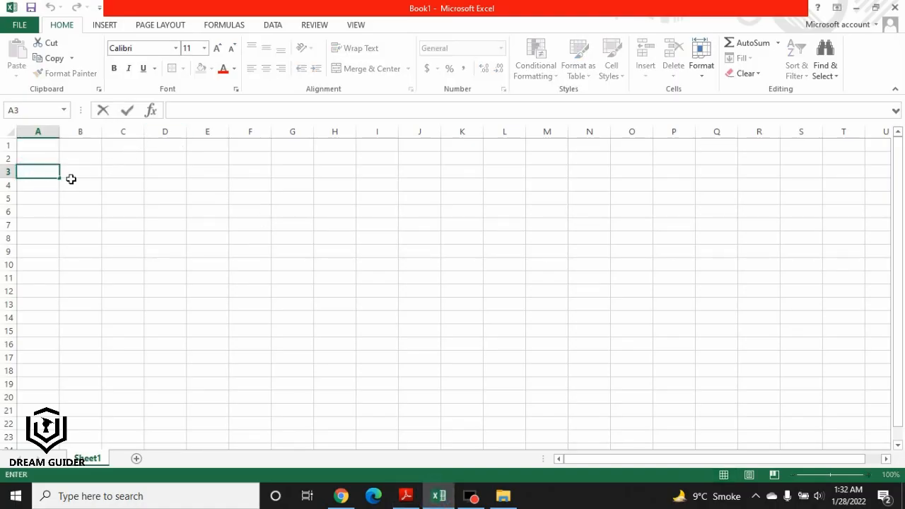
pyautogui.write('Dream Guider')
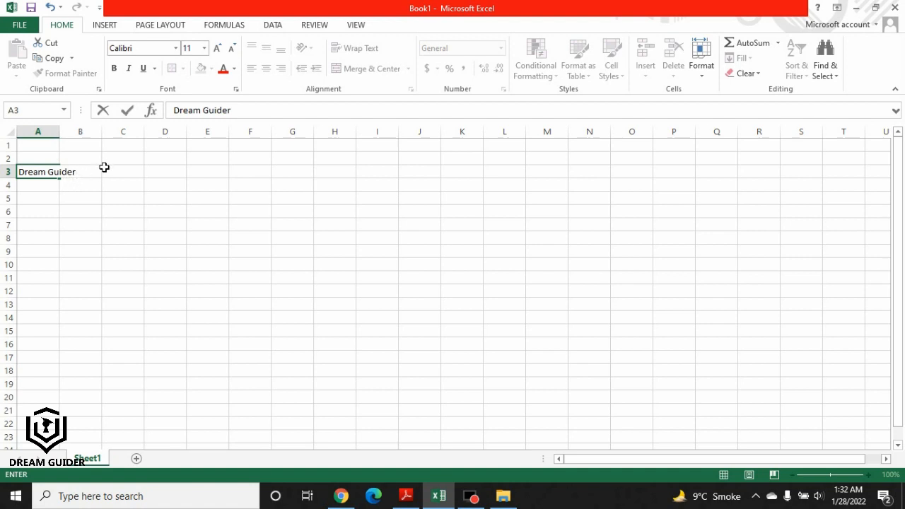
pyautogui.moveTo(85, 173); pyautogui.dragTo(17, 172)
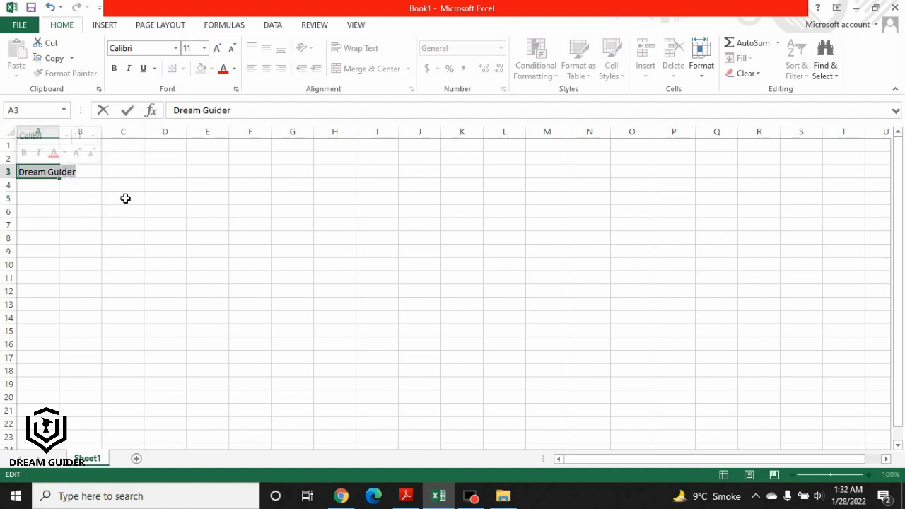
pyautogui.click(224, 72)
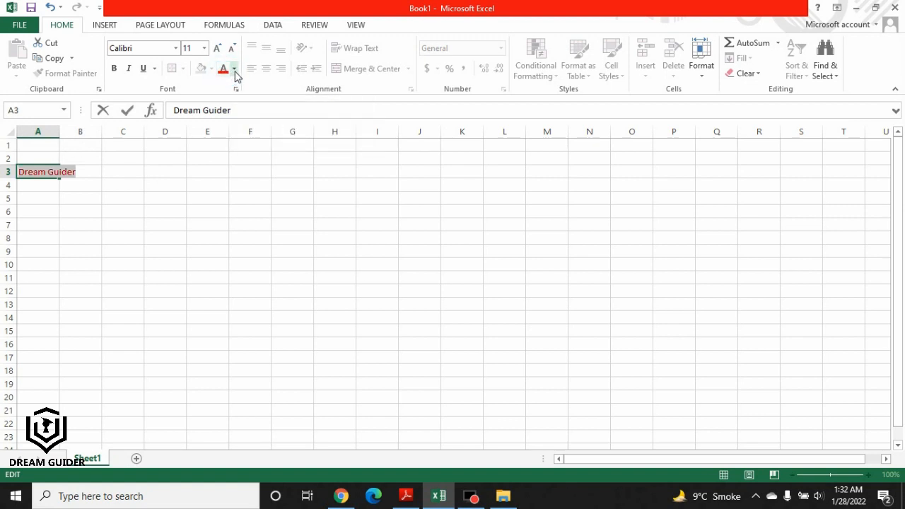
# - Open the More Colors dialog for the Dream Guider text and compare its Standard and Custom color palettes
pyautogui.click(235, 68)
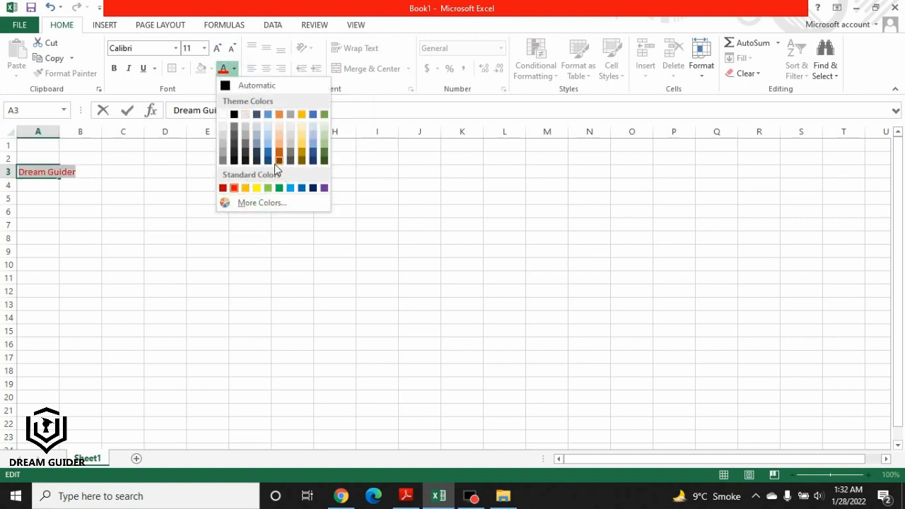
pyautogui.click(266, 203)
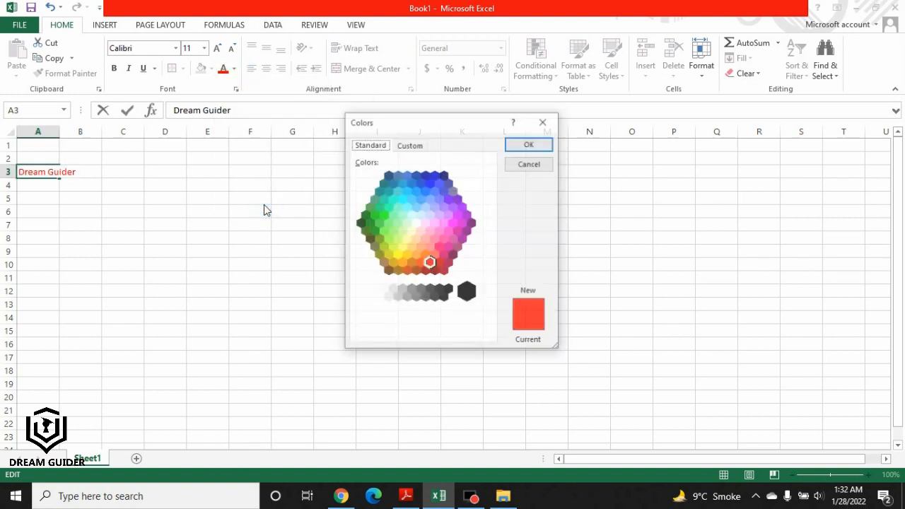
pyautogui.click(409, 145)
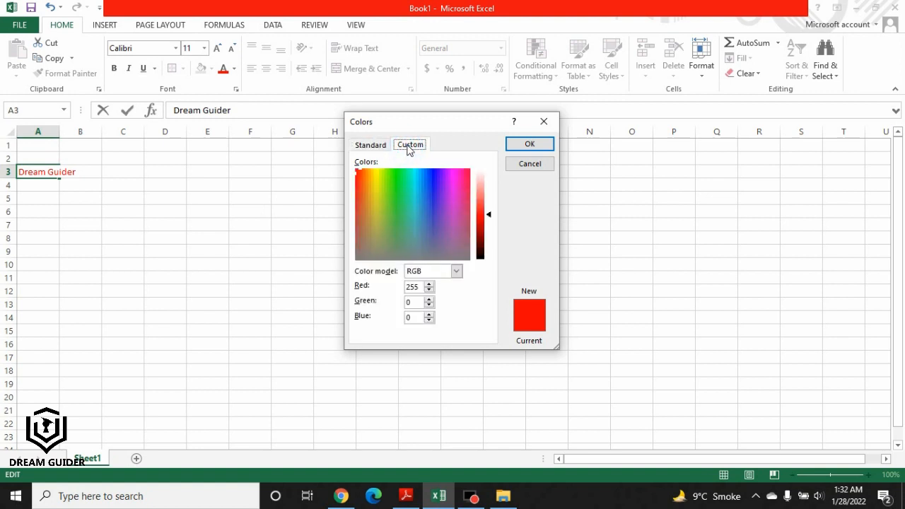
pyautogui.click(371, 146)
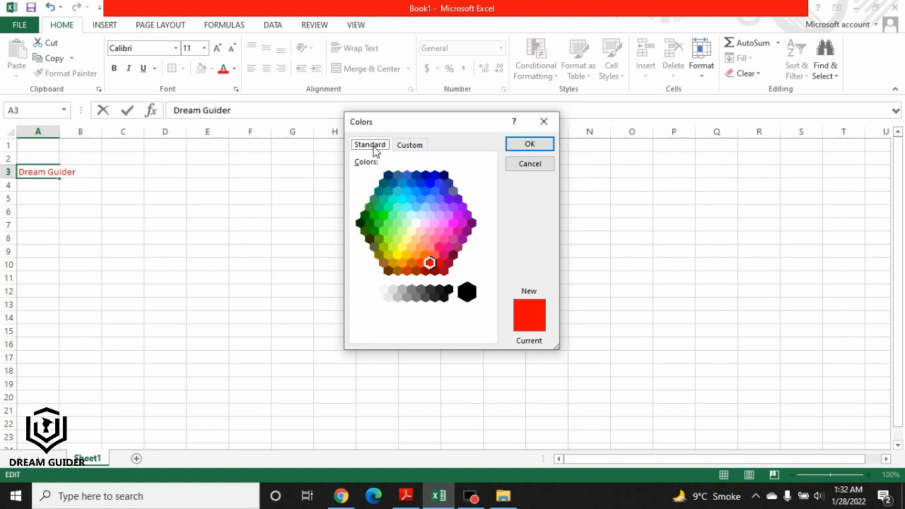
pyautogui.click(417, 145)
pyautogui.click(372, 144)
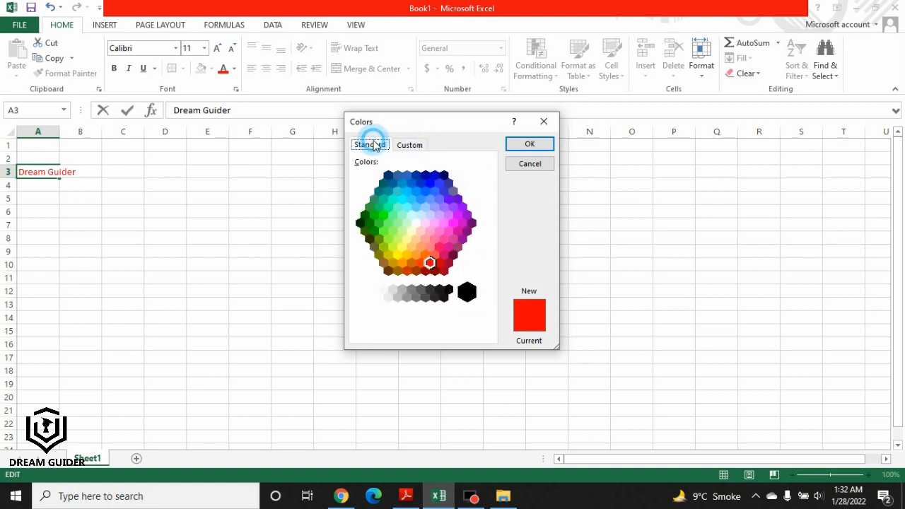
pyautogui.click(411, 145)
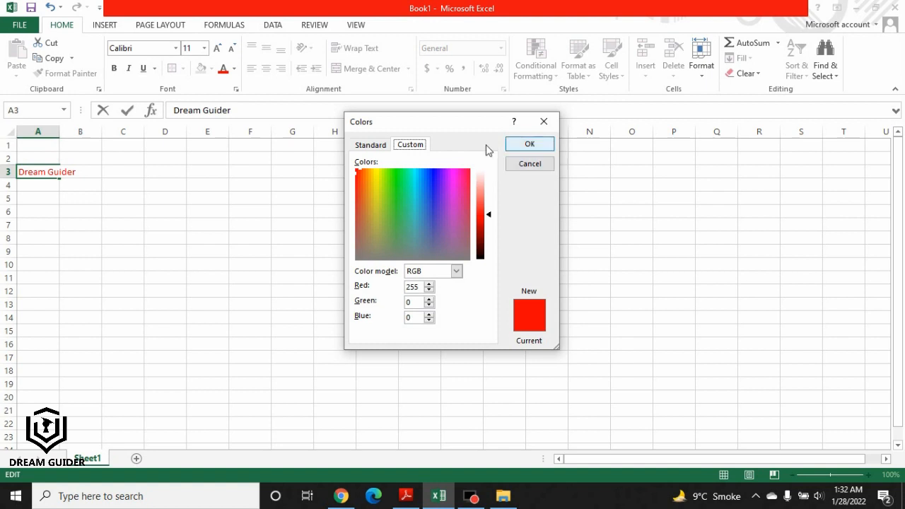
# - Set the font color of the Dream Guider text to a custom blue with RGB values 0, 0, 200
pyautogui.click(372, 145)
pyautogui.click(429, 199)
pyautogui.click(443, 176)
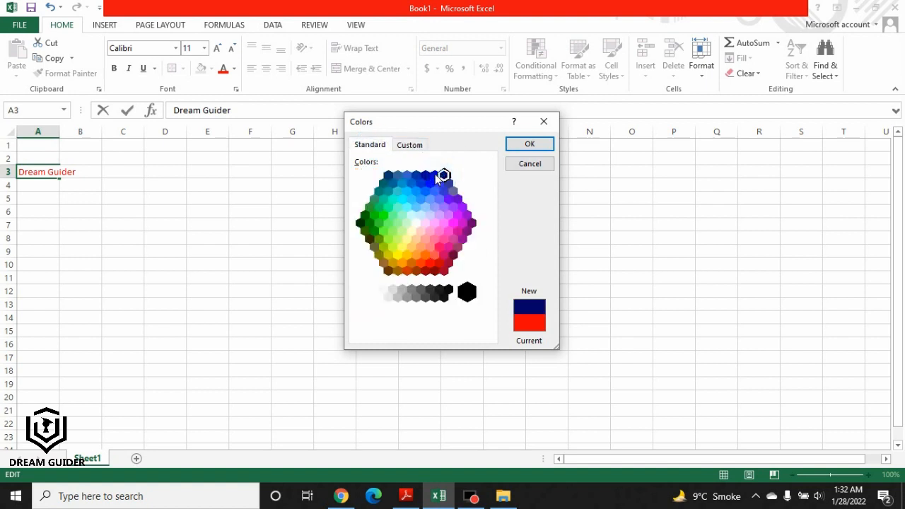
pyautogui.click(434, 176)
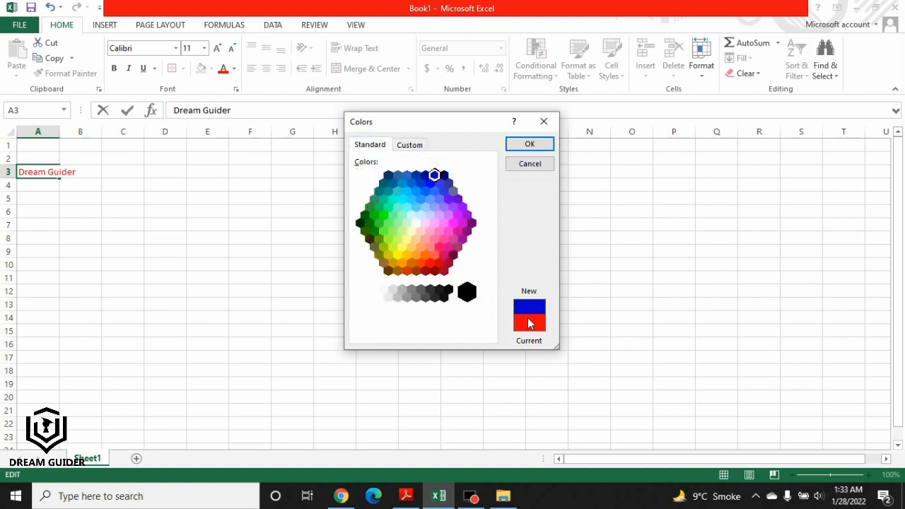
pyautogui.click(424, 175)
pyautogui.click(416, 175)
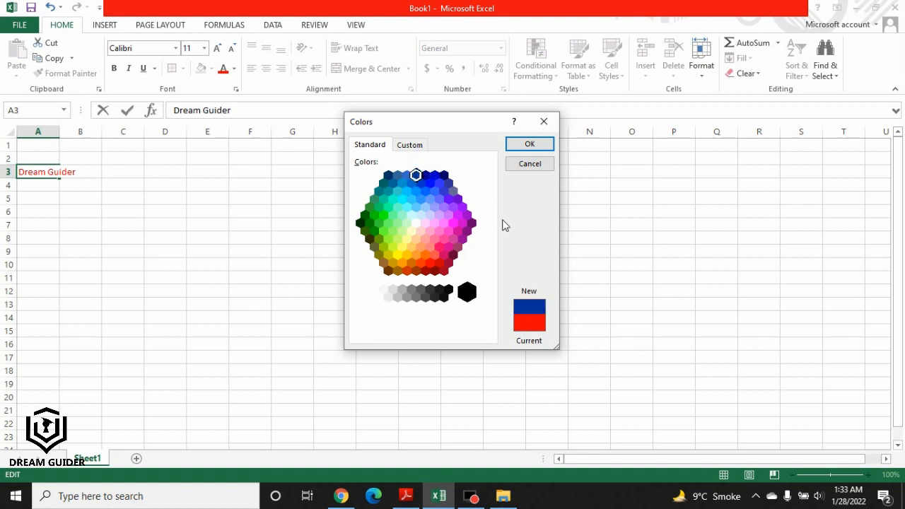
pyautogui.click(424, 175)
pyautogui.click(410, 145)
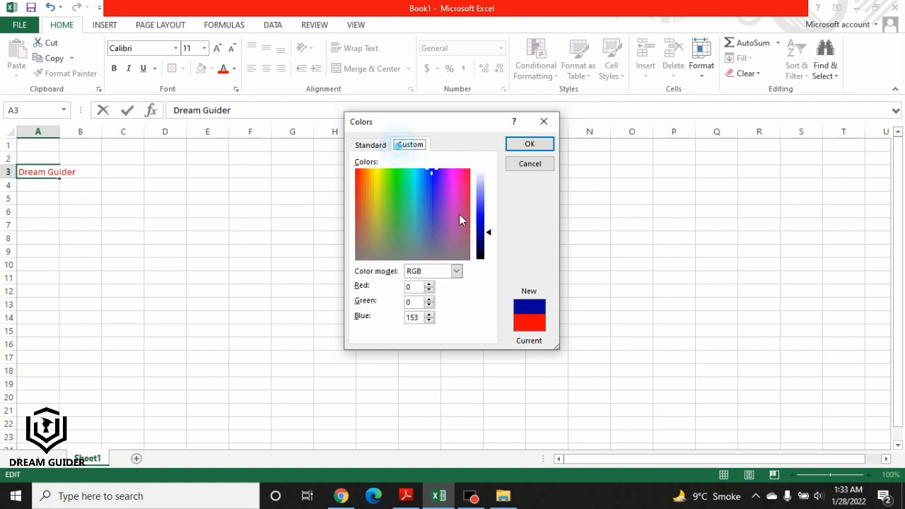
pyautogui.click(482, 224)
pyautogui.doubleClick(481, 224)
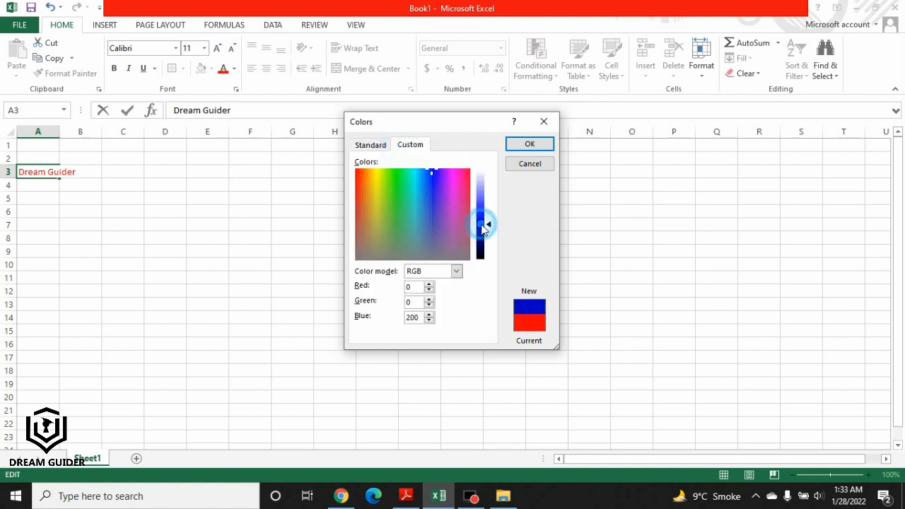
pyautogui.click(95, 173)
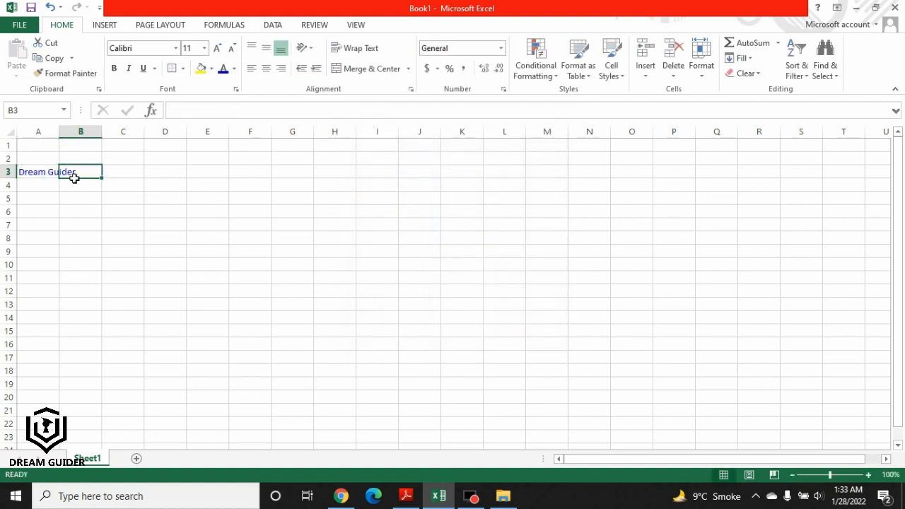
# - Make the Dream Guider text in cell A3 bold and italic, and try an underline before removing it again
pyautogui.doubleClick(45, 171)
pyautogui.moveTo(89, 176); pyautogui.dragTo(17, 172)
pyautogui.click(114, 68)
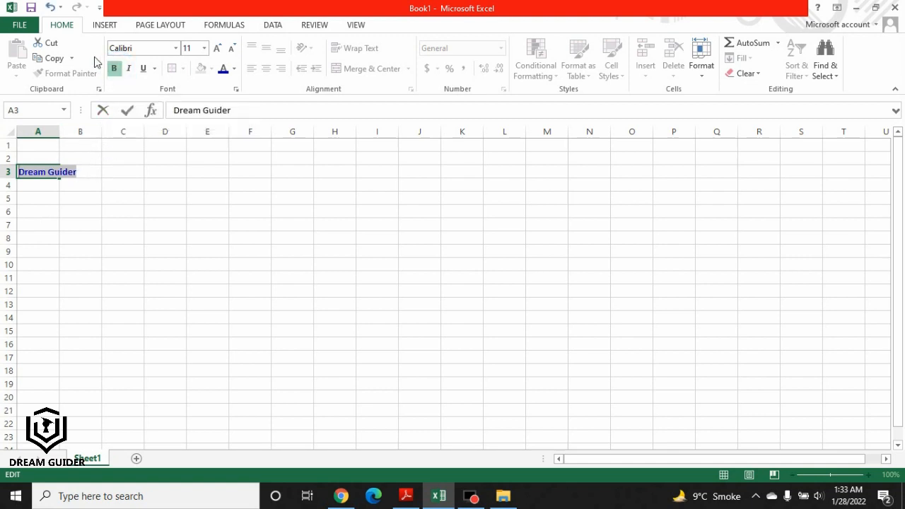
pyautogui.click(129, 71)
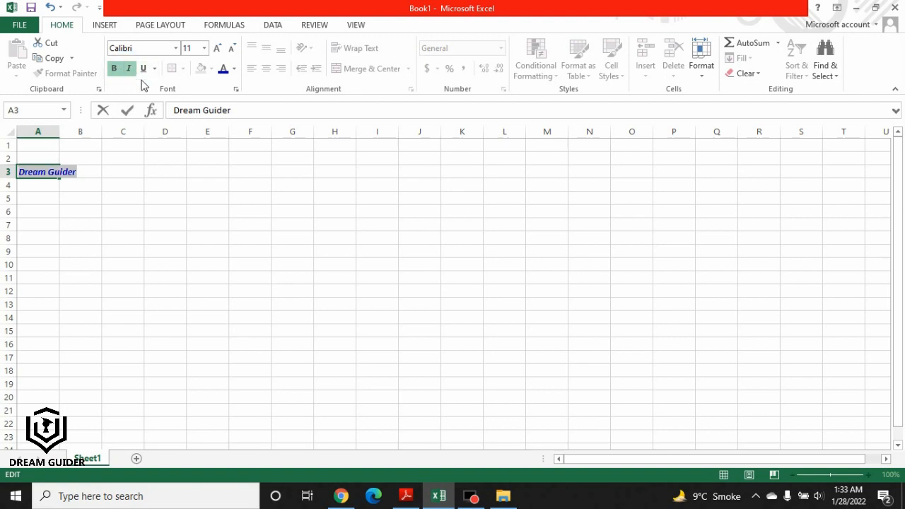
pyautogui.click(144, 69)
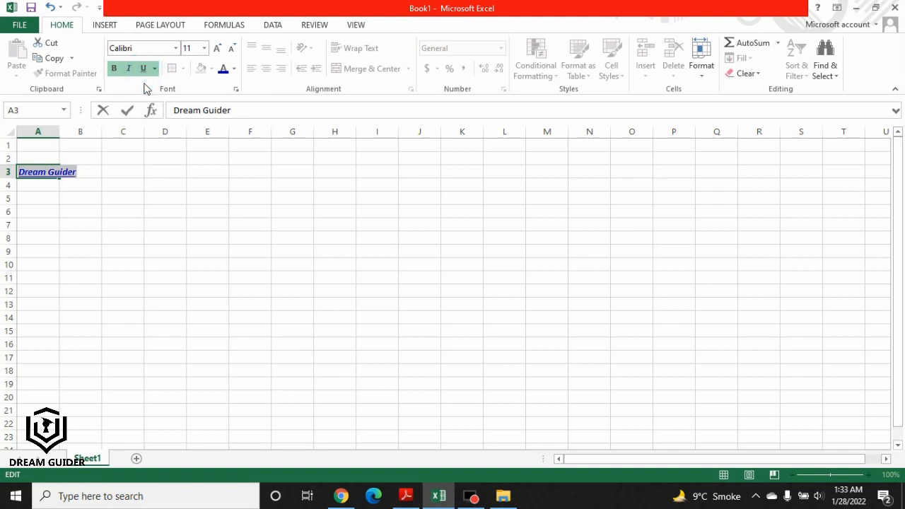
pyautogui.click(145, 69)
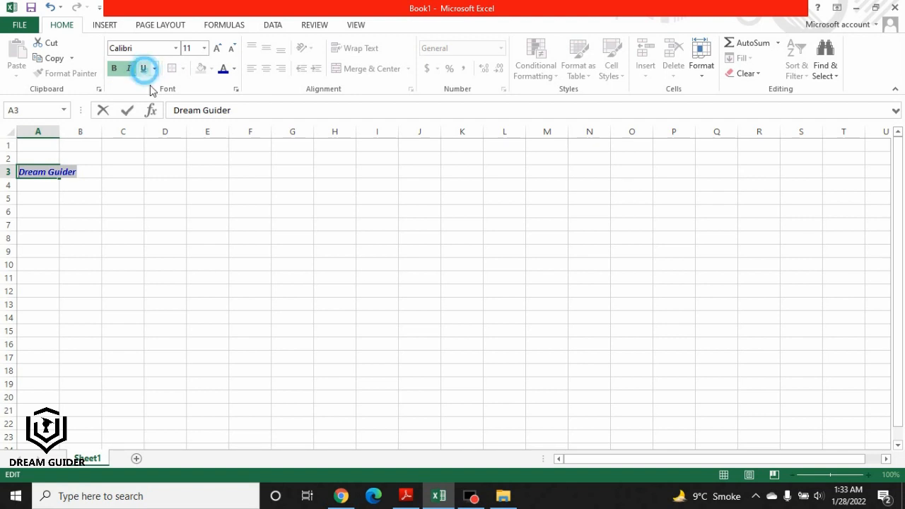
# - Switch to Adobe Reader, read the conditional formatting instructions on page 13 of the PDF, and return to the Excel workbook
pyautogui.click(410, 497)
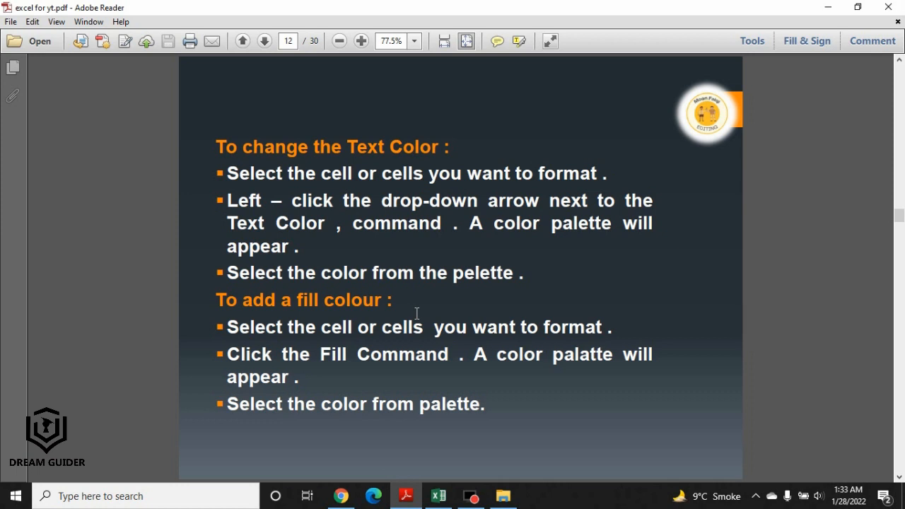
pyautogui.click(612, 446)
pyautogui.scroll(-1, 612, 446)
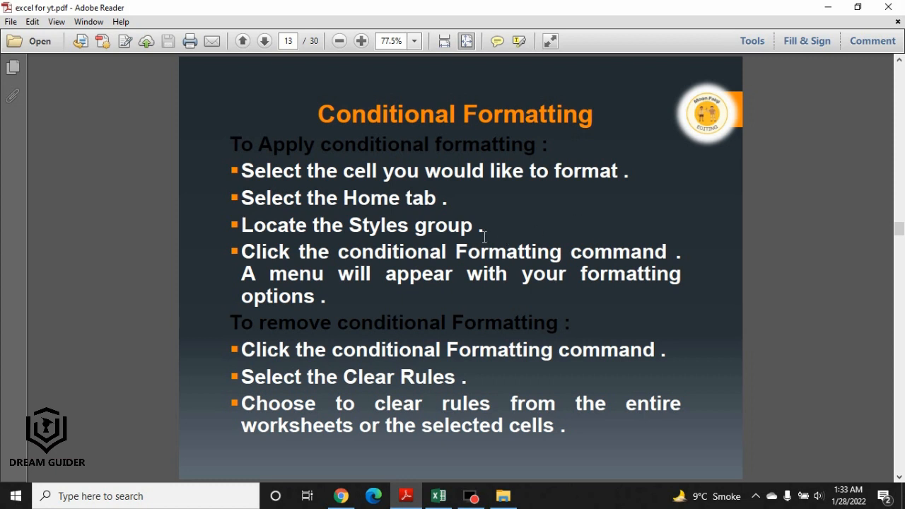
pyautogui.moveTo(494, 232); pyautogui.dragTo(336, 304)
pyautogui.click(272, 259)
pyautogui.click(405, 320)
pyautogui.click(438, 496)
pyautogui.click(90, 173)
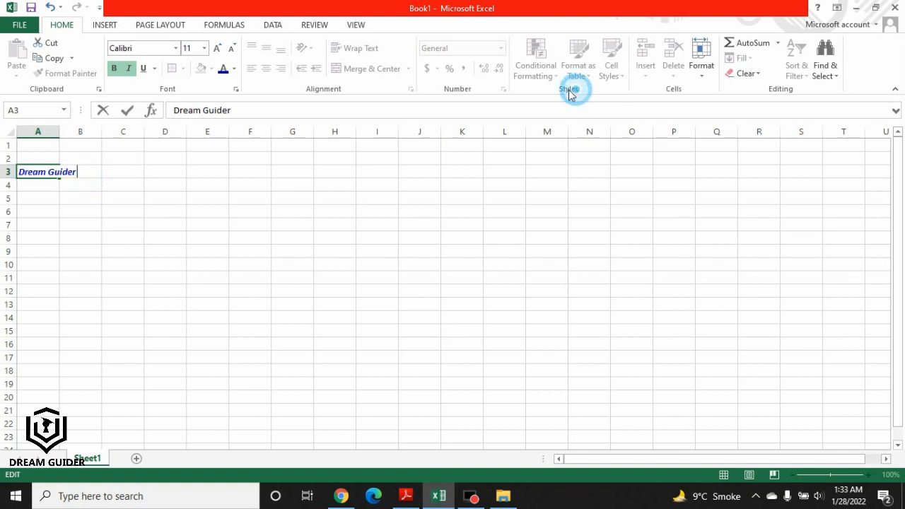
pyautogui.moveTo(85, 174); pyautogui.dragTo(39, 171)
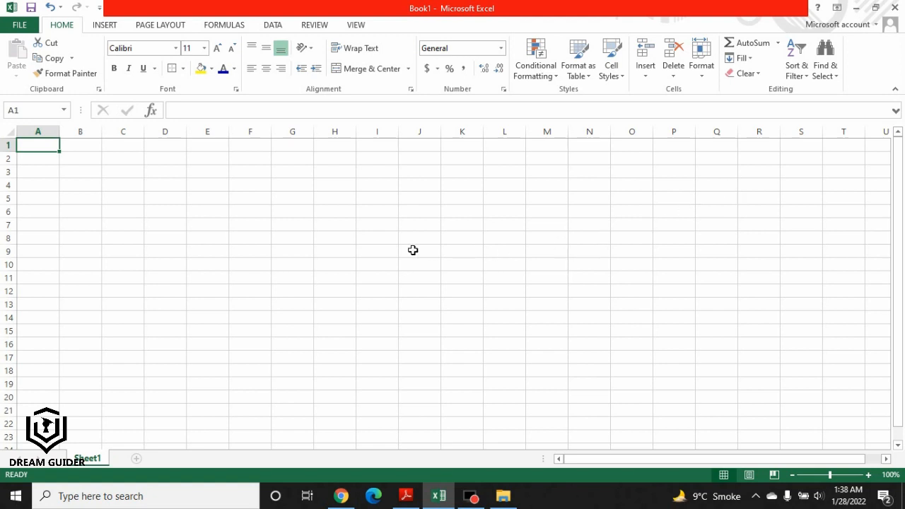
# - Look through the Conditional Formatting rule types and apply blue gradient fill data bars to cell A1
pyautogui.click(106, 25)
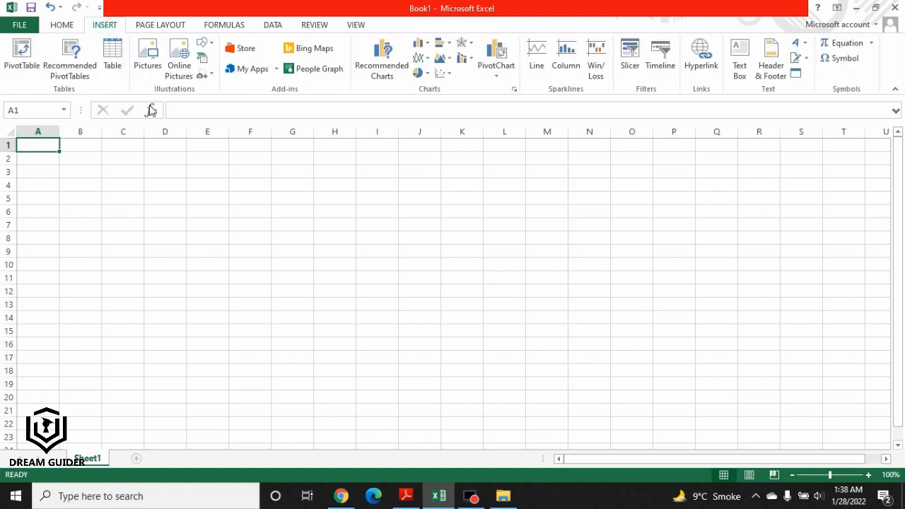
pyautogui.click(62, 26)
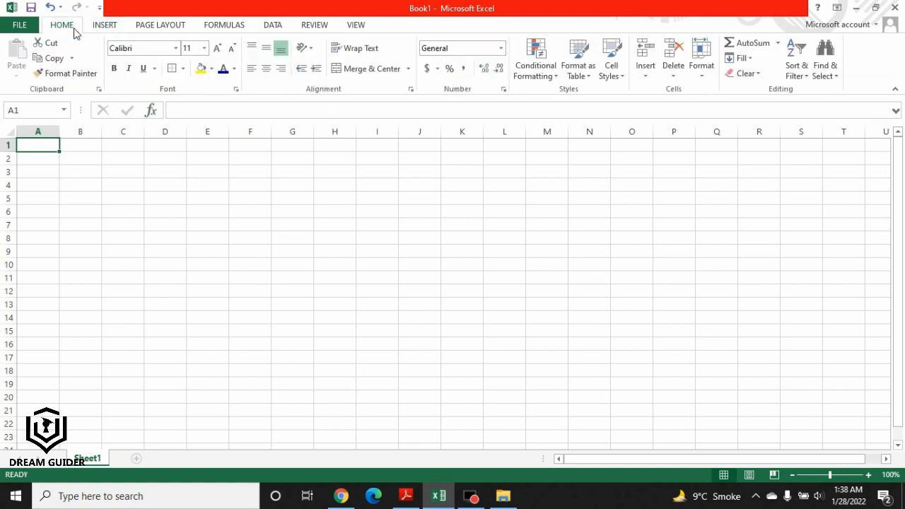
pyautogui.click(558, 82)
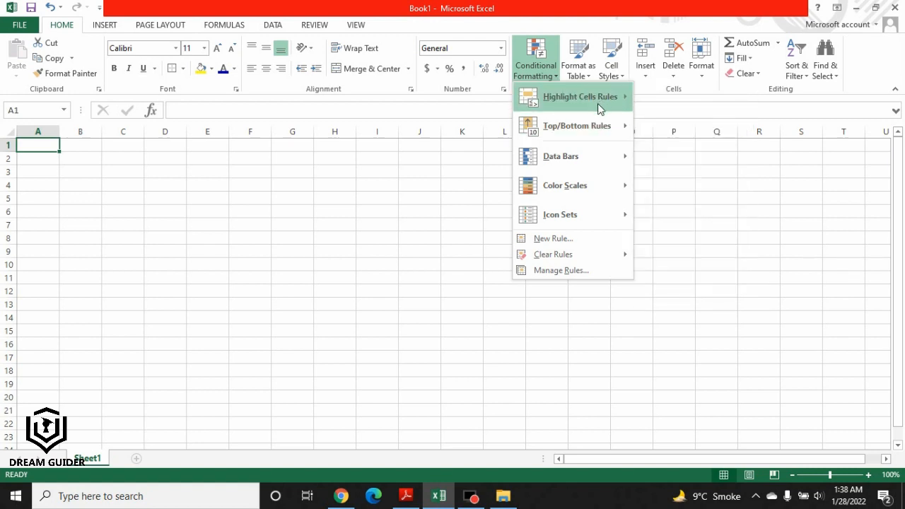
pyautogui.moveTo(597, 103)
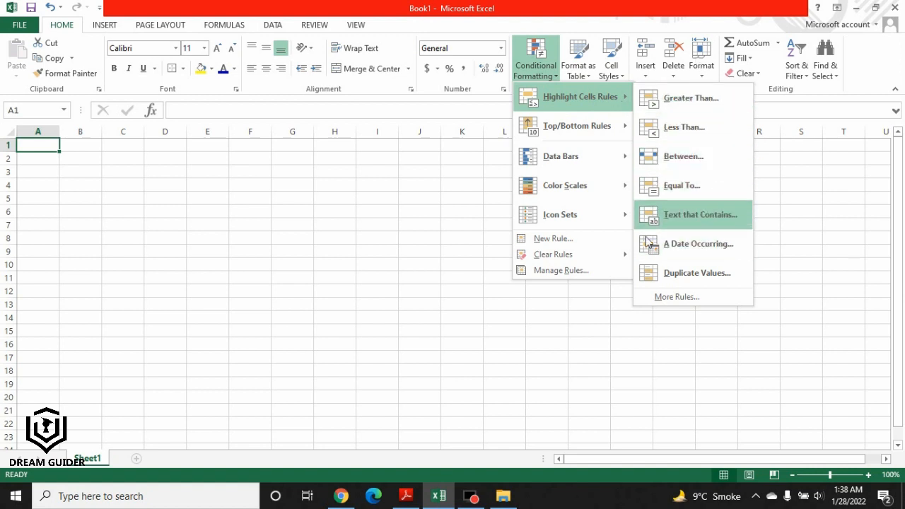
pyautogui.moveTo(618, 136)
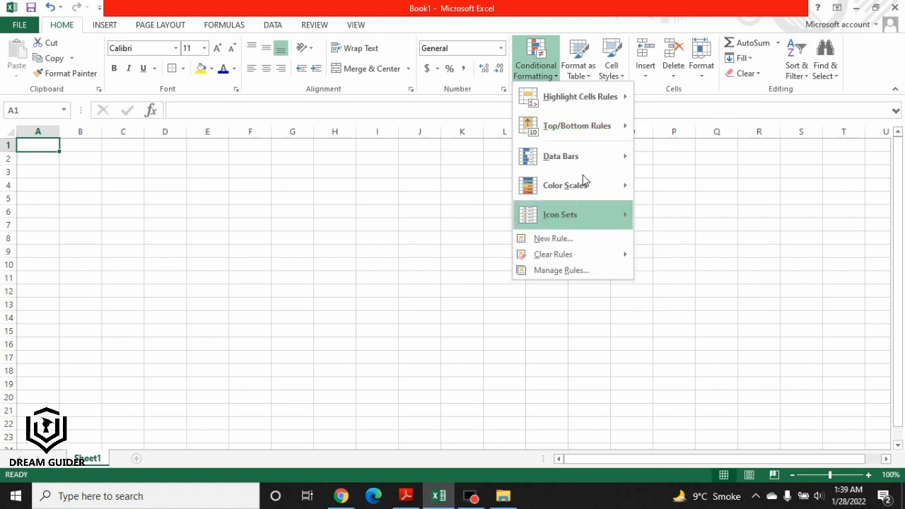
pyautogui.moveTo(599, 169)
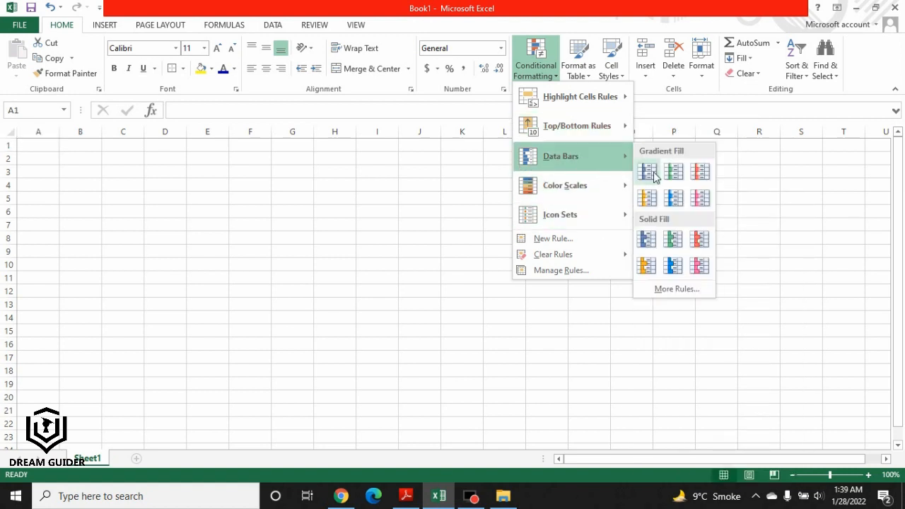
pyautogui.click(648, 171)
# - Apply blue gradient fill data bars to the range B2 to G16 and deselect it
pyautogui.moveTo(65, 159); pyautogui.dragTo(308, 349)
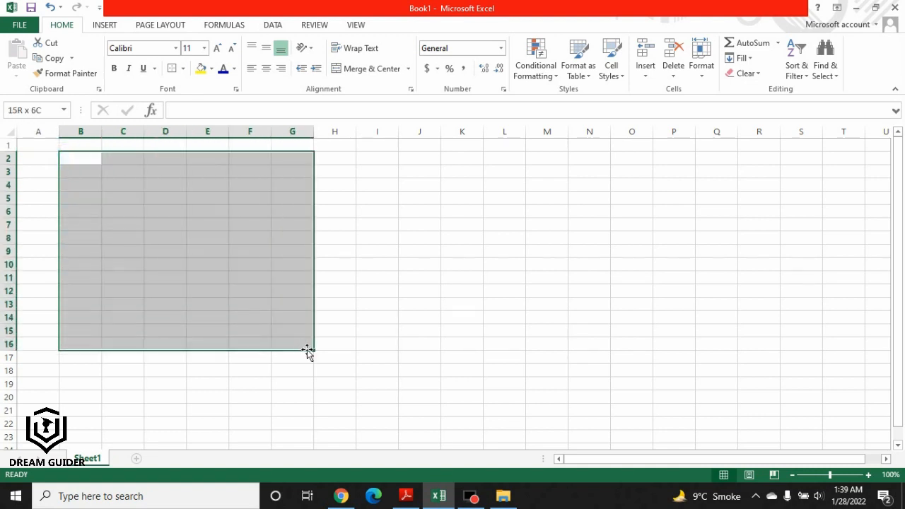
pyautogui.click(535, 71)
pyautogui.moveTo(610, 165)
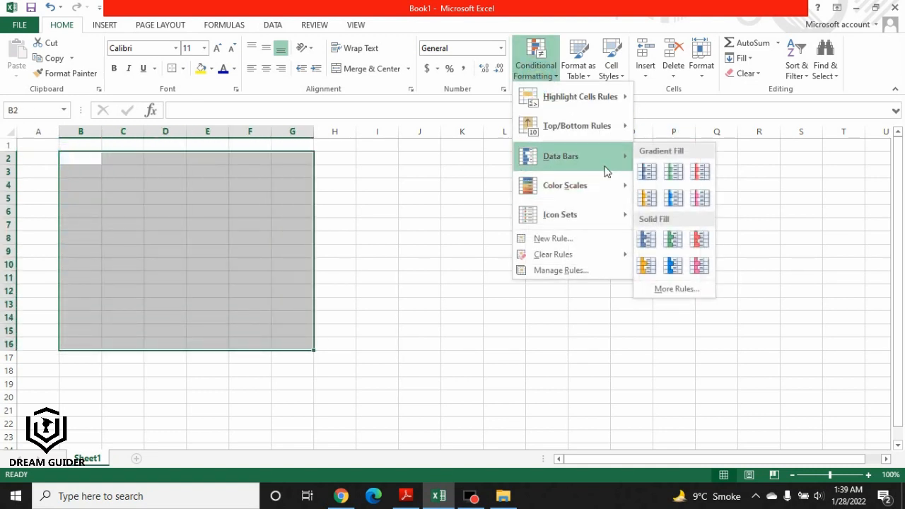
pyautogui.click(648, 172)
pyautogui.click(185, 205)
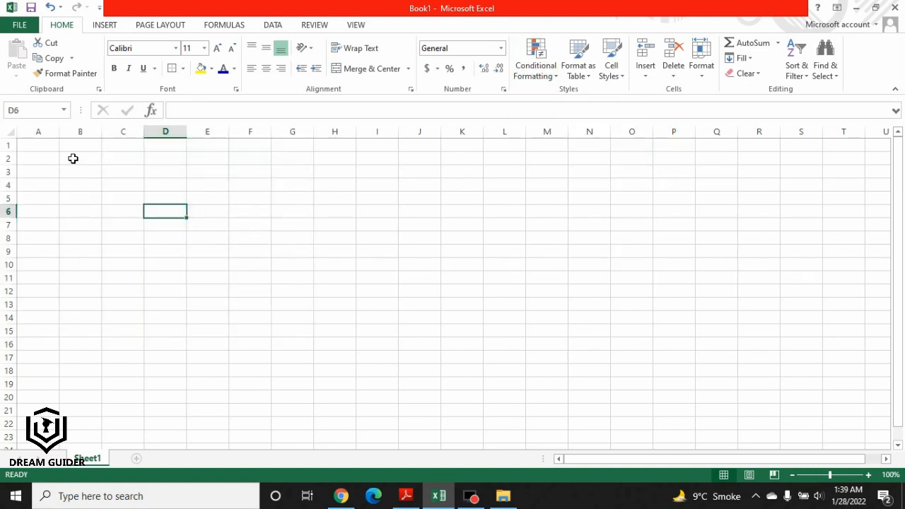
pyautogui.click(73, 158)
pyautogui.click(44, 148)
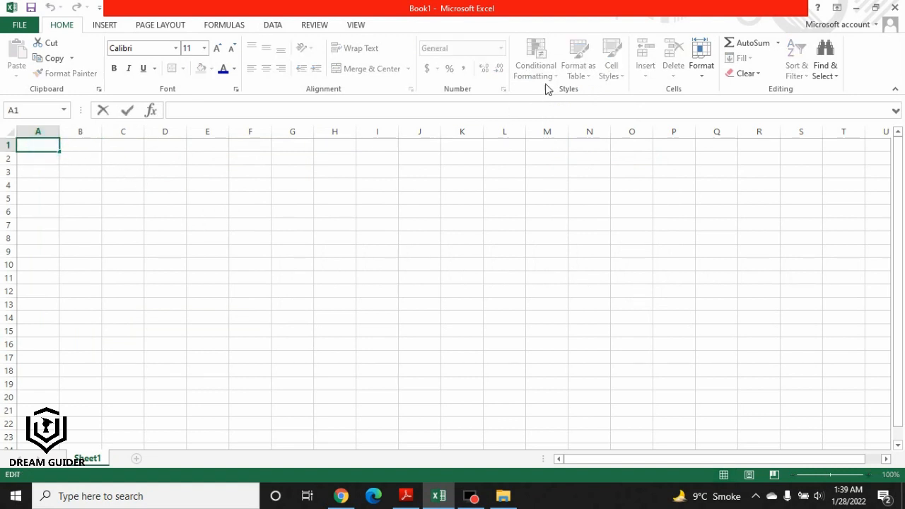
# - Examine the IF, HYPERLINK, COUNT and SIN descriptions in the Insert Function dialog for cell C5 and cancel the dialog
pyautogui.click(130, 194)
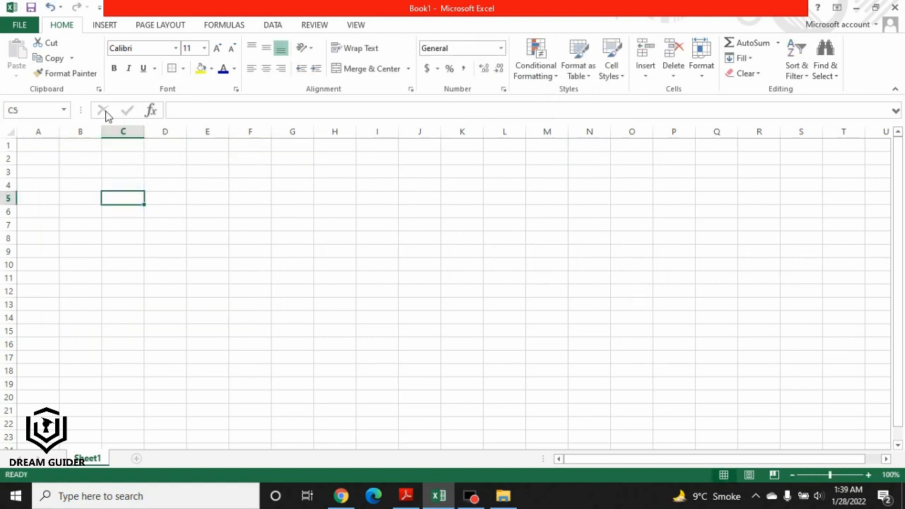
pyautogui.click(130, 112)
pyautogui.click(150, 111)
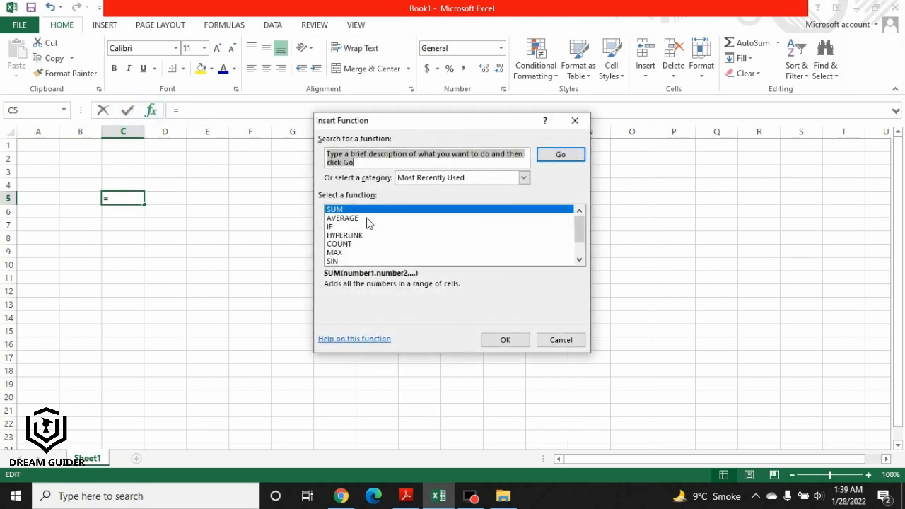
pyautogui.click(344, 227)
pyautogui.click(363, 235)
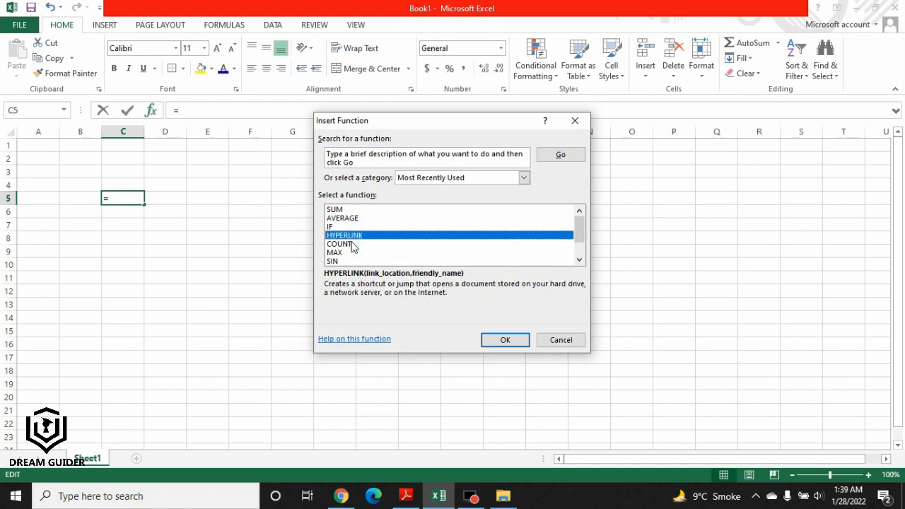
pyautogui.click(357, 244)
pyautogui.click(354, 260)
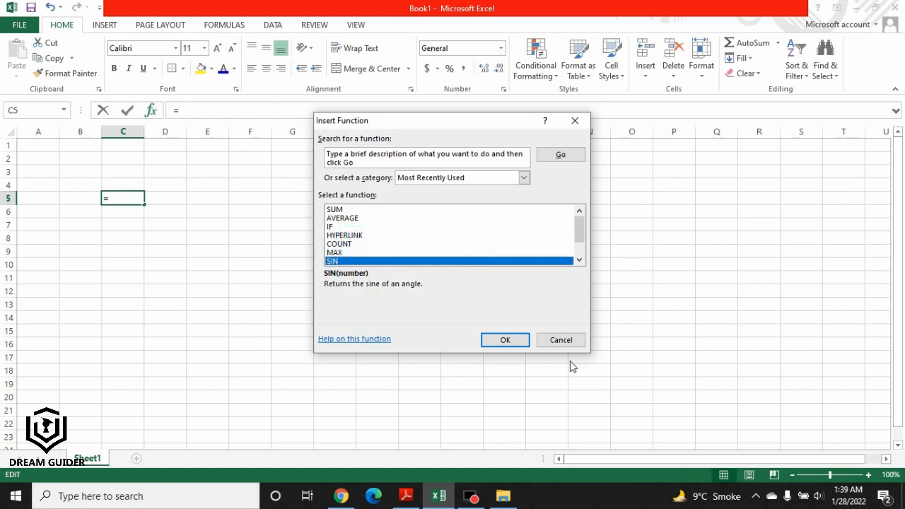
pyautogui.click(561, 340)
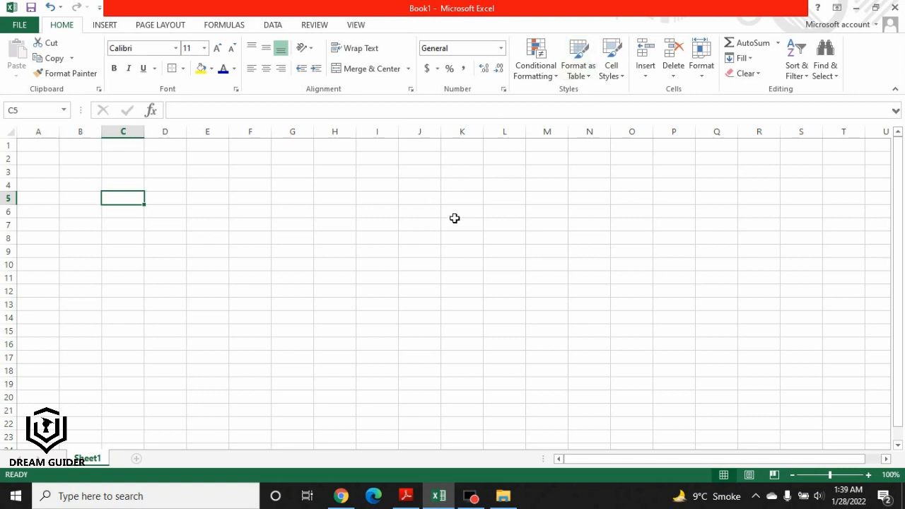
# - Undo the recent changes until the Dream Guider text is back in cell A3, and erase that text
pyautogui.hotkey('ctrl', 'z')
pyautogui.hotkey('ctrl', 'z')
pyautogui.hotkey('ctrl', 'z')
pyautogui.hotkey('ctrl', 'z')
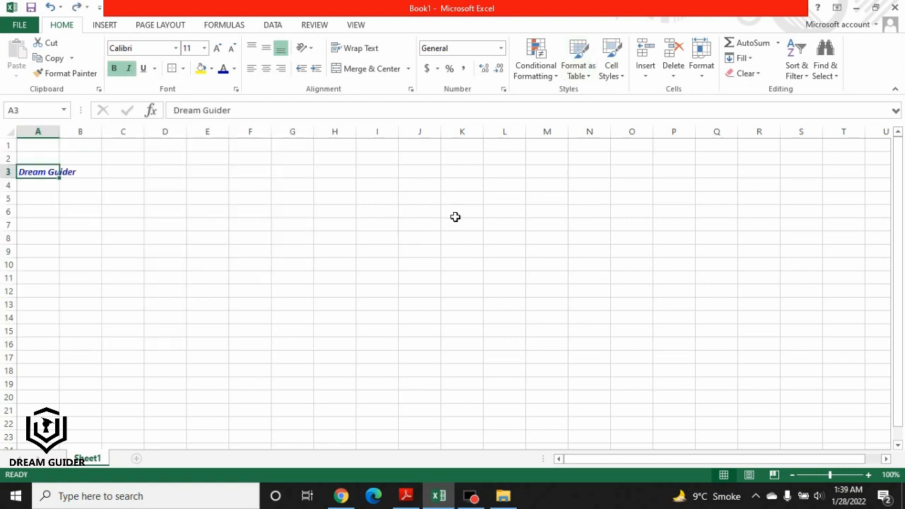
pyautogui.click(93, 174)
pyautogui.doubleClick(46, 172)
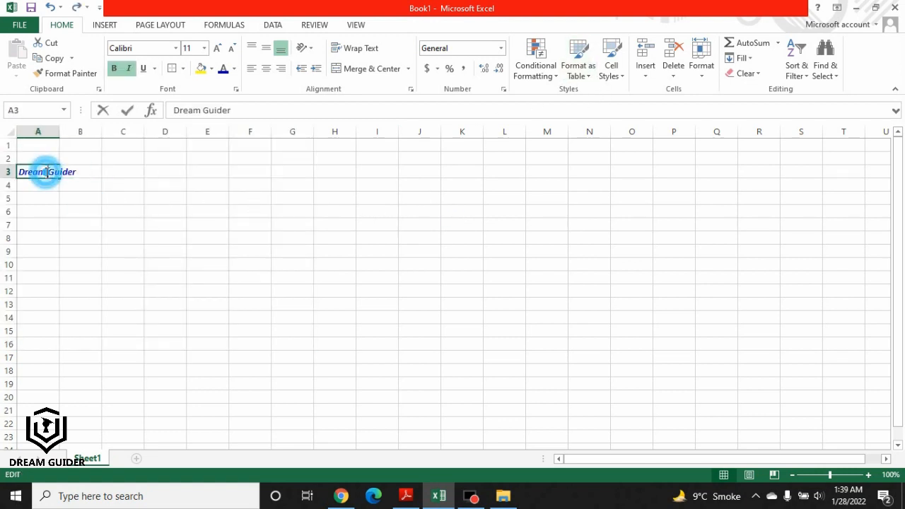
pyautogui.moveTo(18, 171); pyautogui.dragTo(76, 172)
pyautogui.press('Delete')
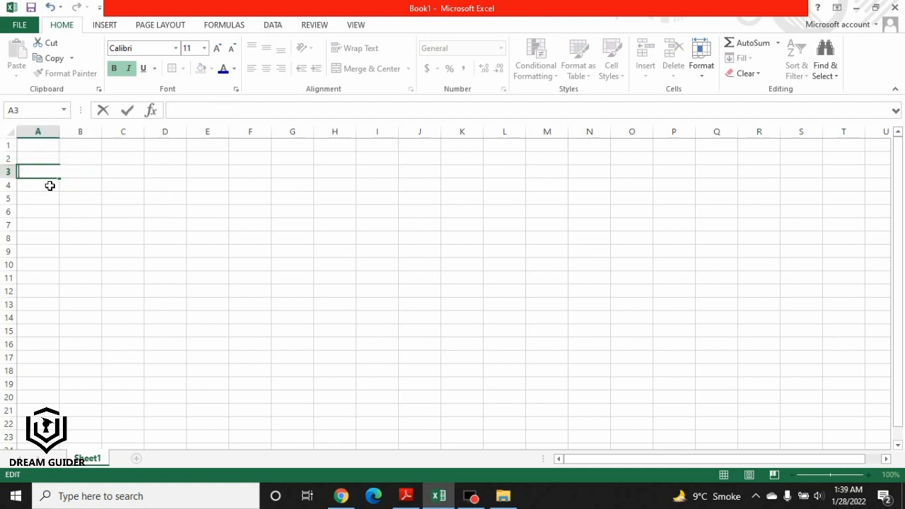
# - Switch to Adobe Reader, read the instructions for removing conditional formatting on page 13, and return to the Excel workbook
pyautogui.click(410, 494)
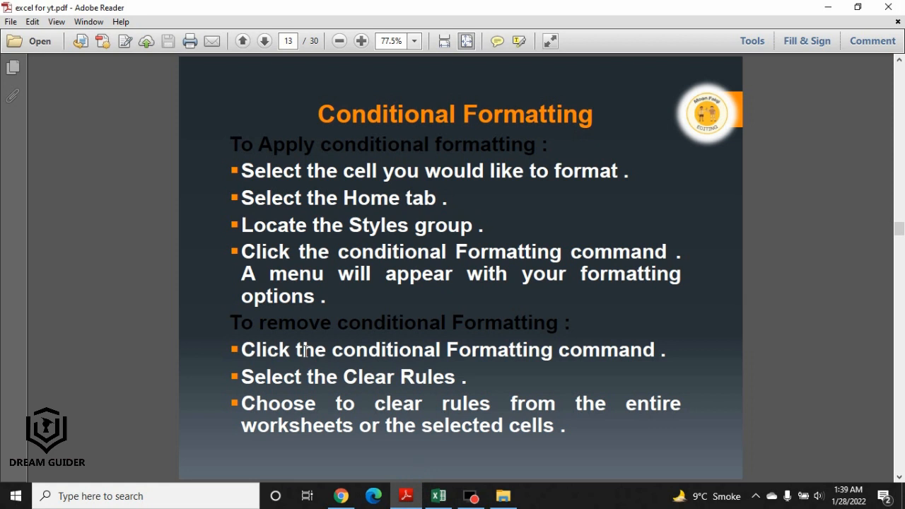
pyautogui.moveTo(259, 323); pyautogui.dragTo(325, 324)
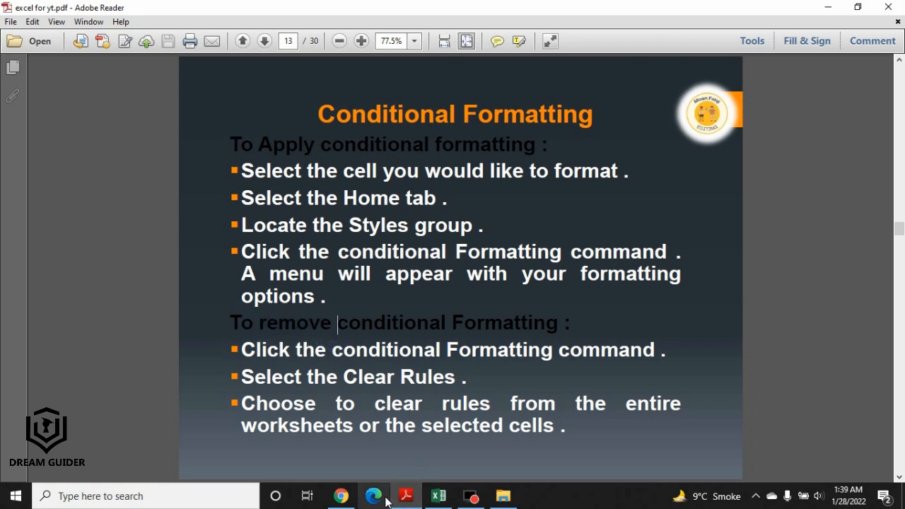
pyautogui.click(438, 495)
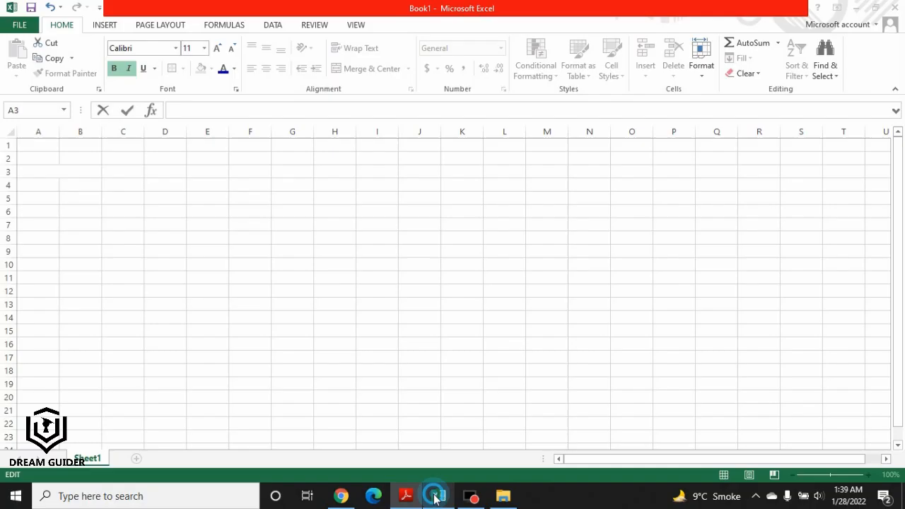
# - Clear the conditional formatting rules from the selected cell B4
pyautogui.click(103, 24)
pyautogui.click(85, 191)
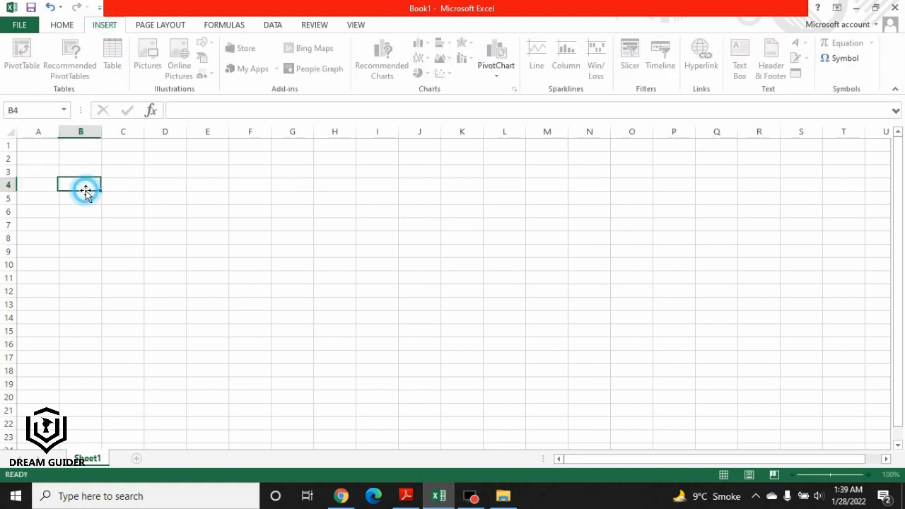
pyautogui.click(61, 25)
pyautogui.click(549, 78)
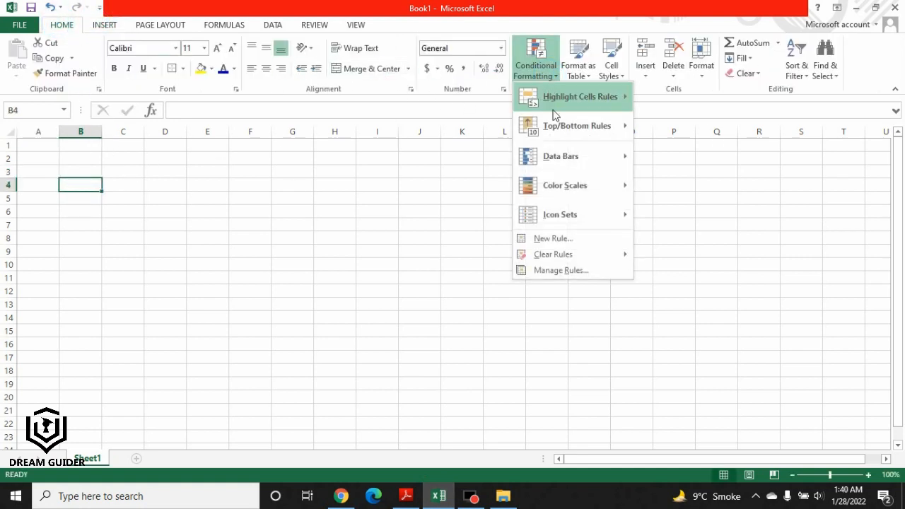
pyautogui.moveTo(579, 261)
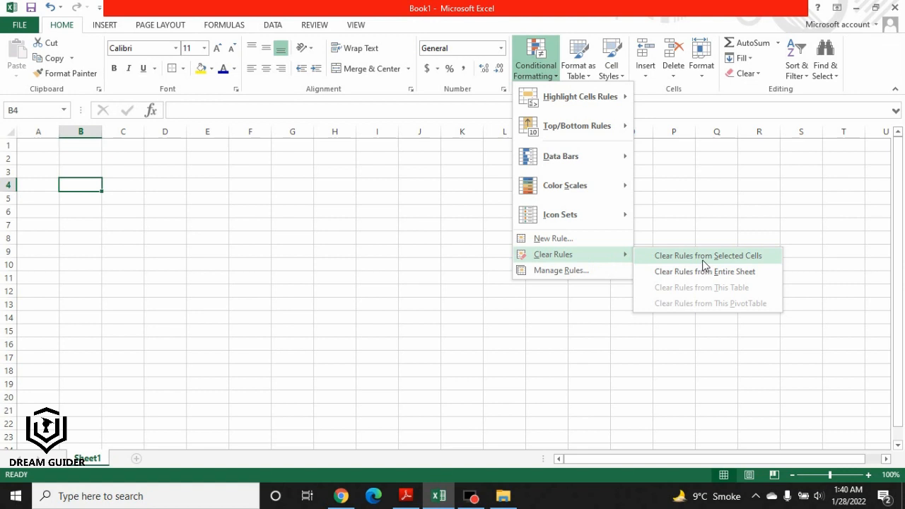
pyautogui.click(745, 260)
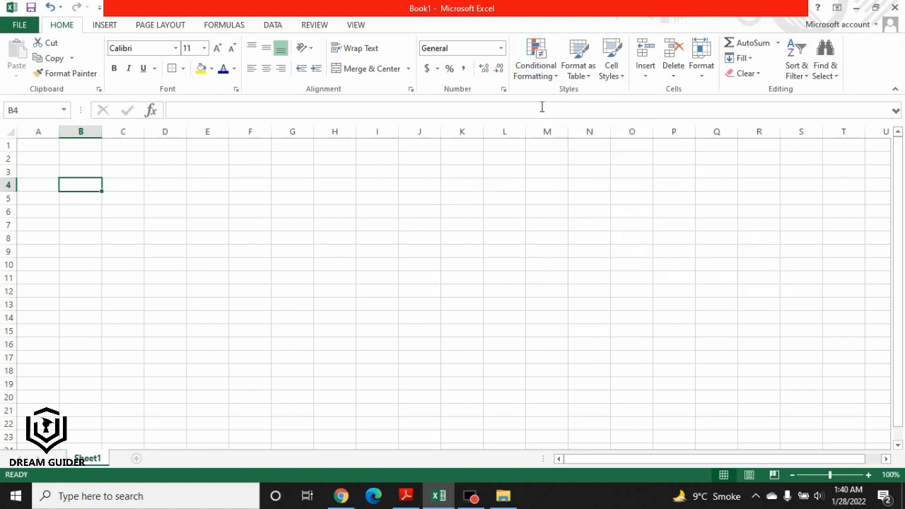
# - Select the range A1 to H14, read the new formatting instructions on page 14 in Adobe Reader, and return to Excel
pyautogui.click(554, 83)
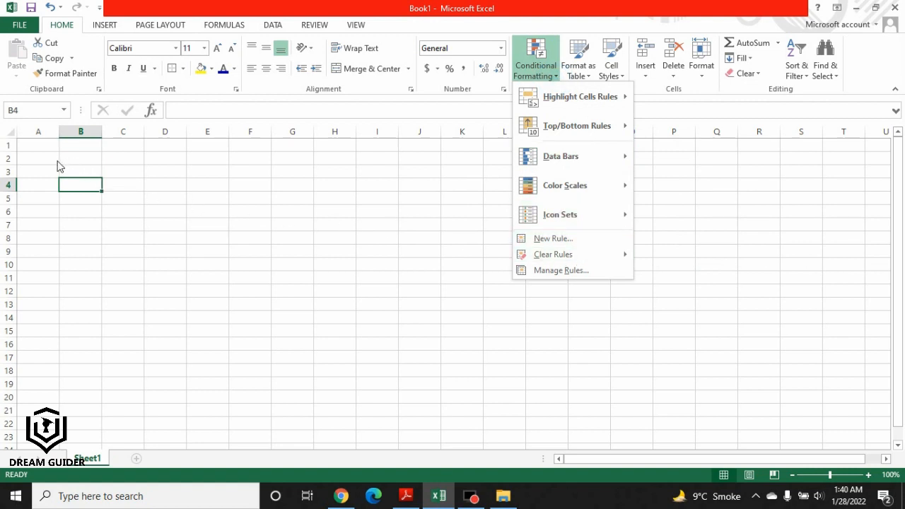
pyautogui.moveTo(36, 147); pyautogui.dragTo(346, 319)
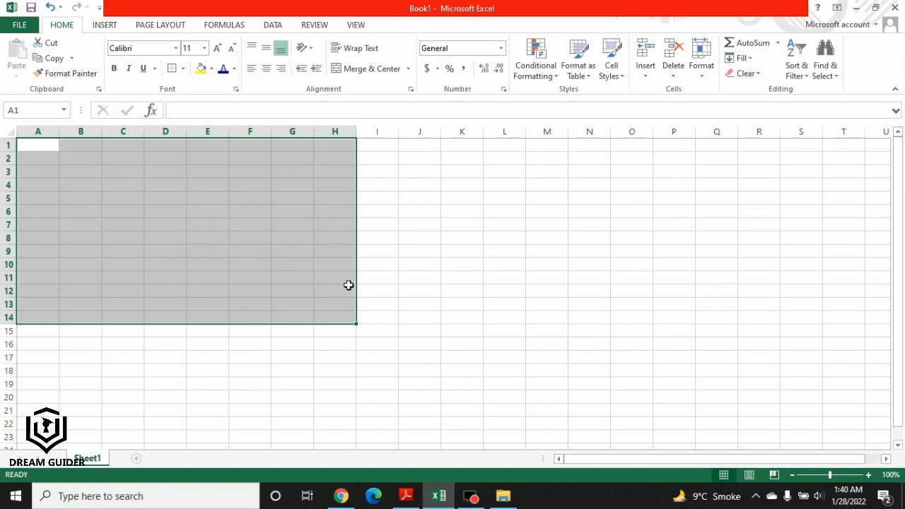
pyautogui.click(405, 495)
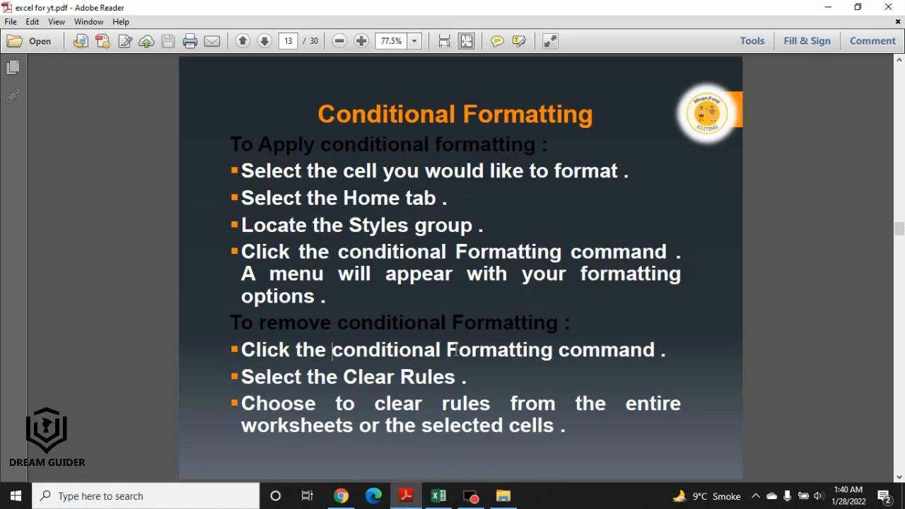
pyautogui.click(642, 464)
pyautogui.scroll(-1, 641, 465)
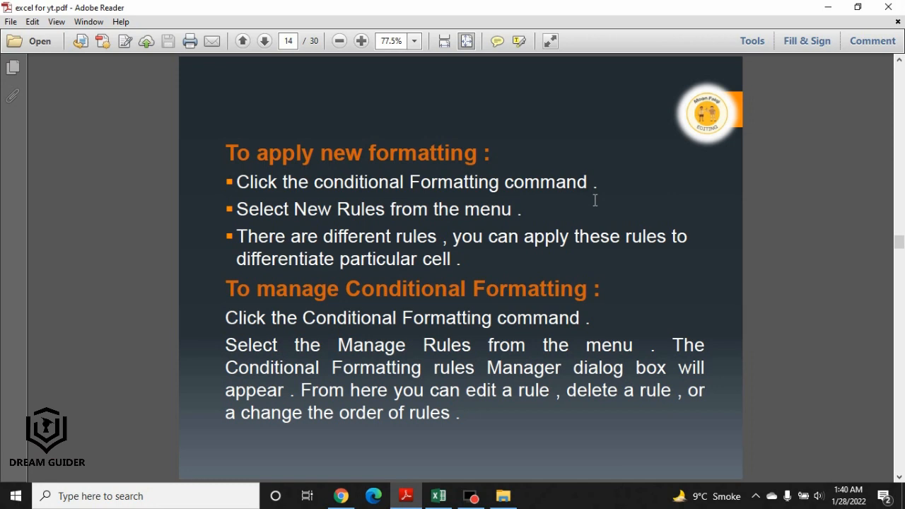
pyautogui.click(438, 495)
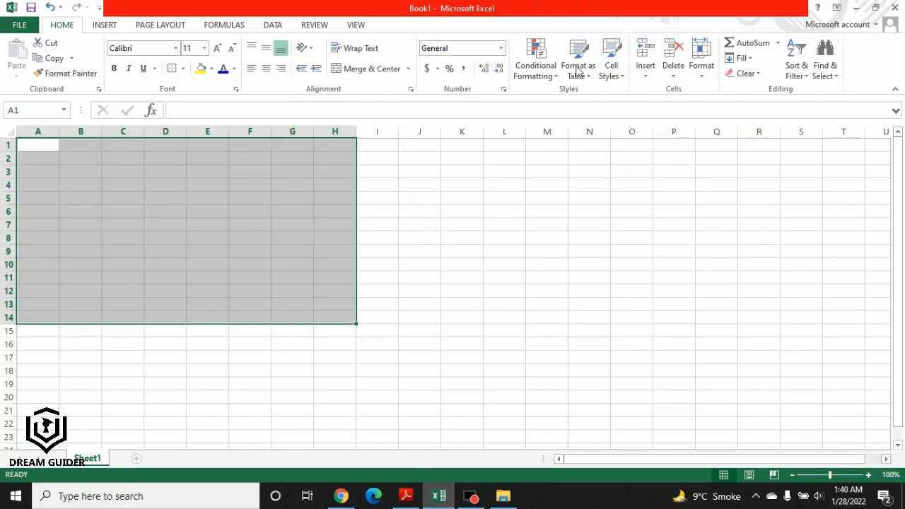
# - Create a new 2-Color Scale rule that formats all cells based on their values for the range A1 to H14
pyautogui.click(555, 78)
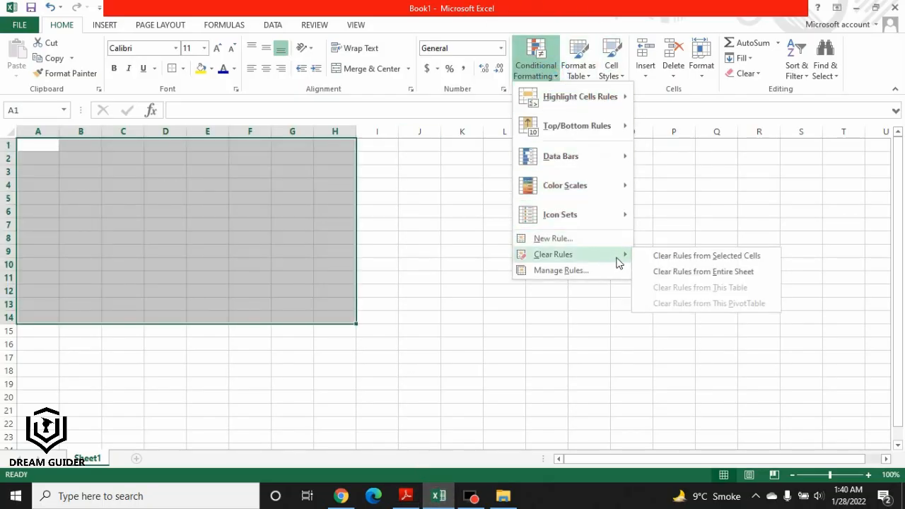
pyautogui.click(555, 240)
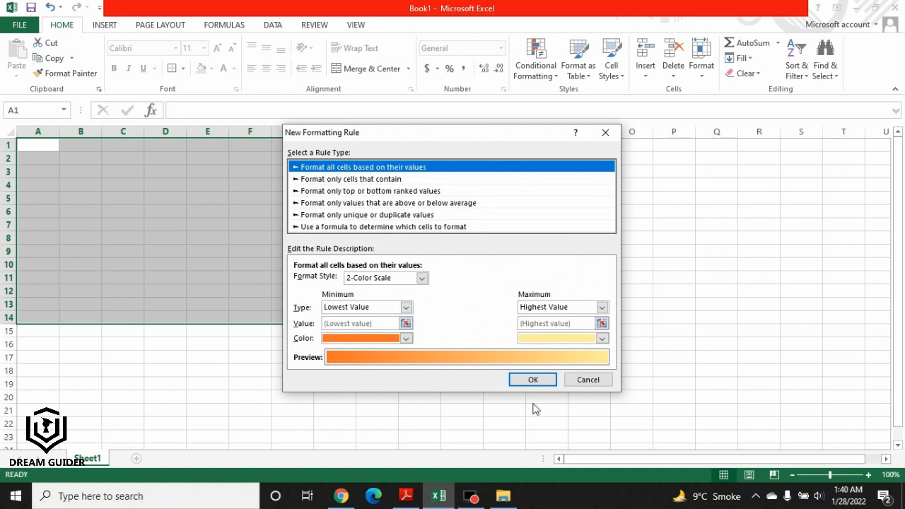
pyautogui.click(533, 380)
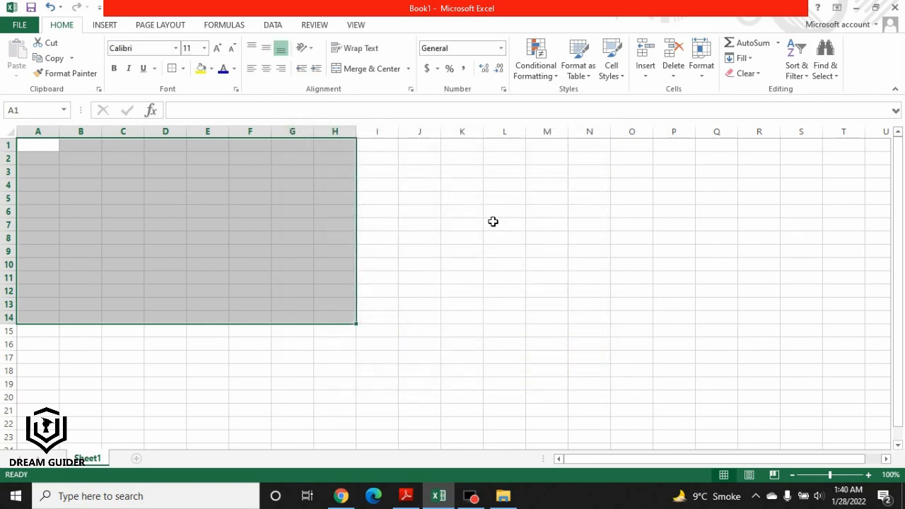
# - Read the rule management instructions in Adobe Reader, examine the color scale rule's range in Excel's Conditional Formatting Rules Manager, and close it
pyautogui.click(406, 496)
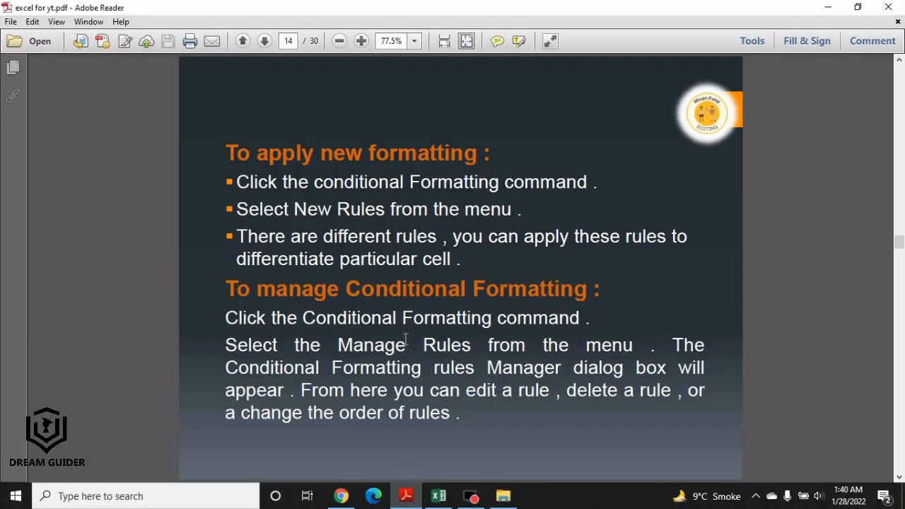
pyautogui.click(439, 496)
pyautogui.click(535, 71)
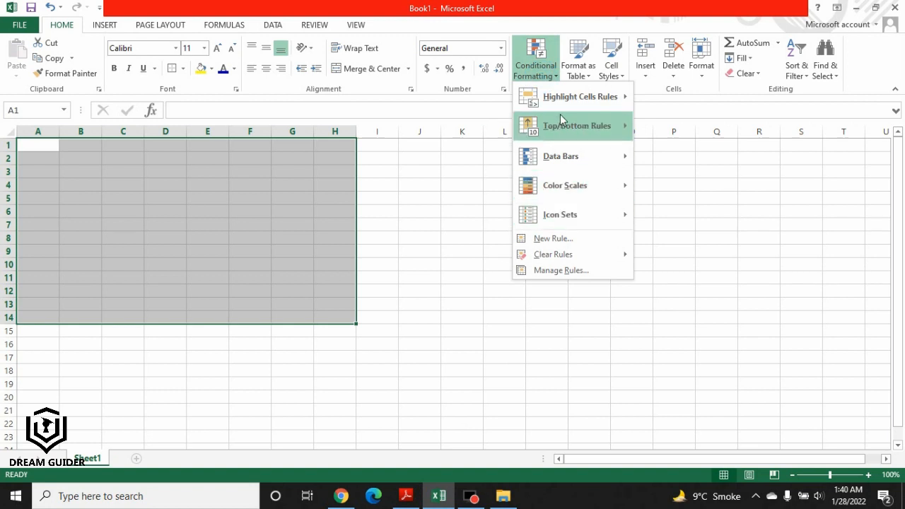
pyautogui.click(586, 272)
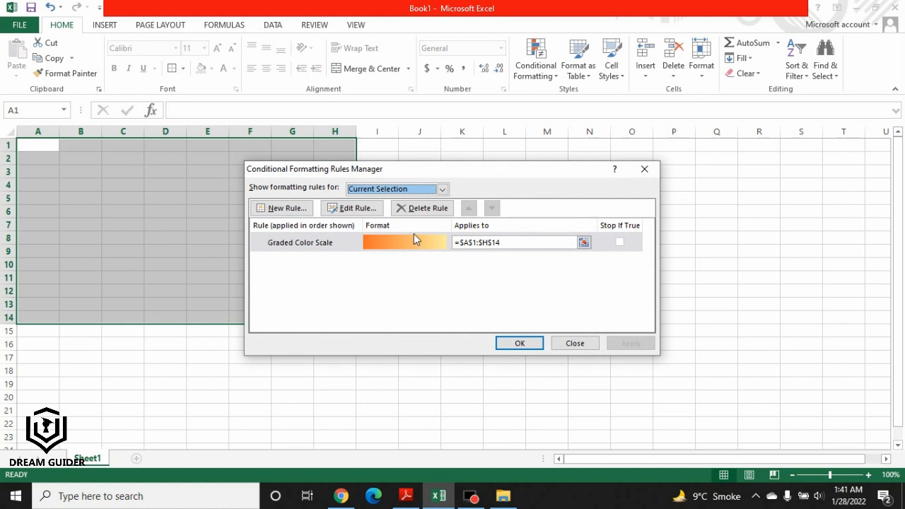
pyautogui.click(516, 242)
pyautogui.moveTo(515, 242); pyautogui.dragTo(436, 239)
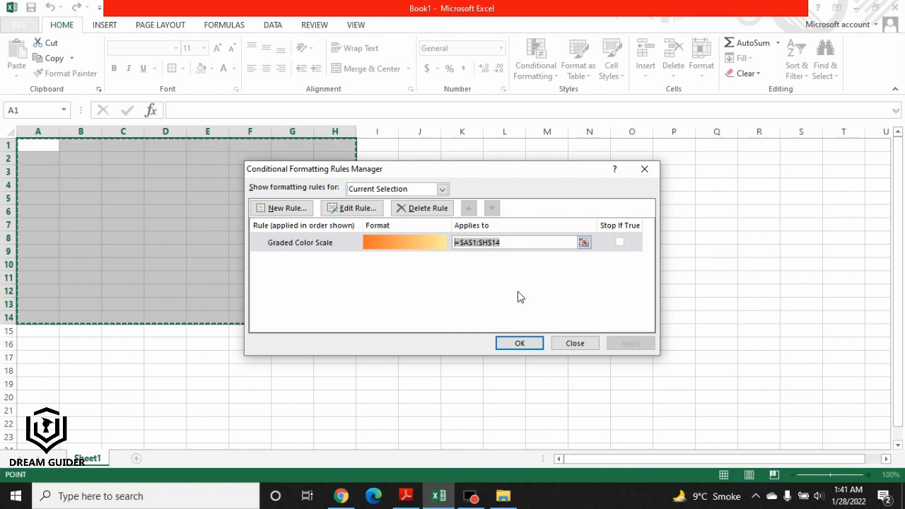
pyautogui.click(575, 343)
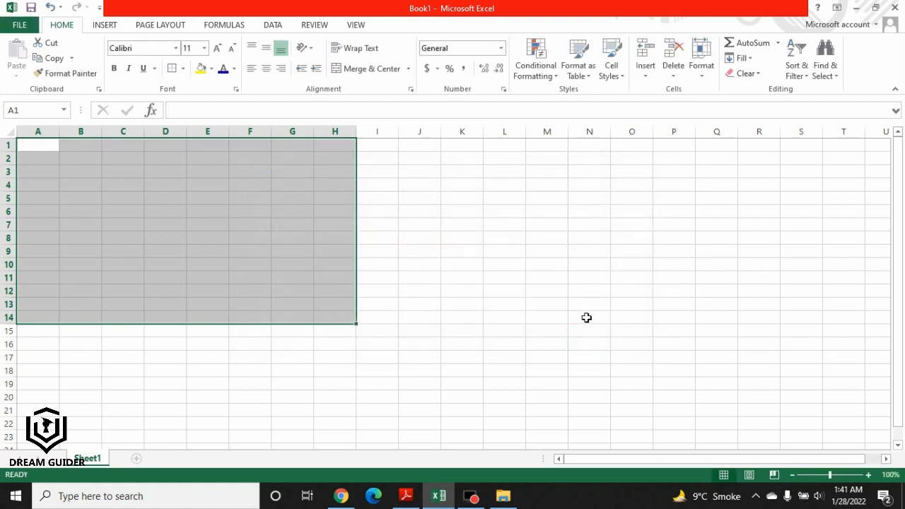
# - View the Clear Rules options, read the row and column insertion instructions on page 15 in Adobe Reader, and return to Excel
pyautogui.click(536, 62)
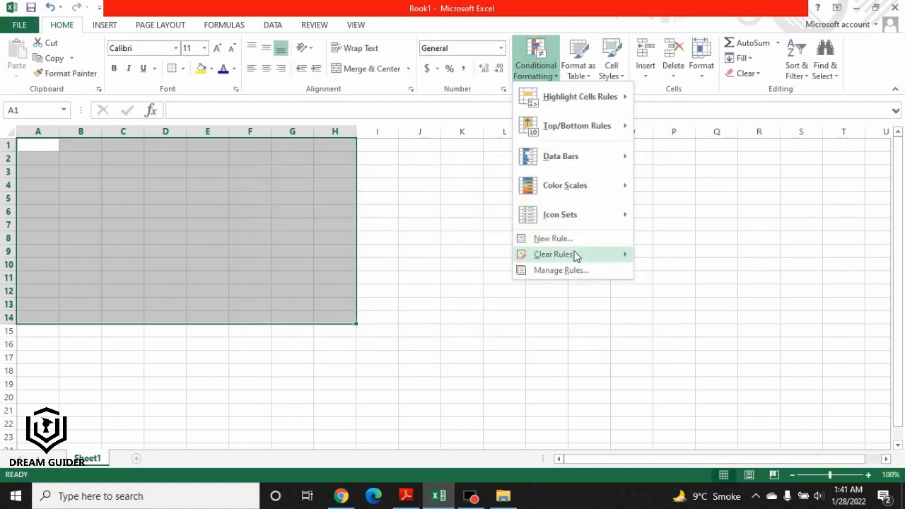
pyautogui.moveTo(575, 256)
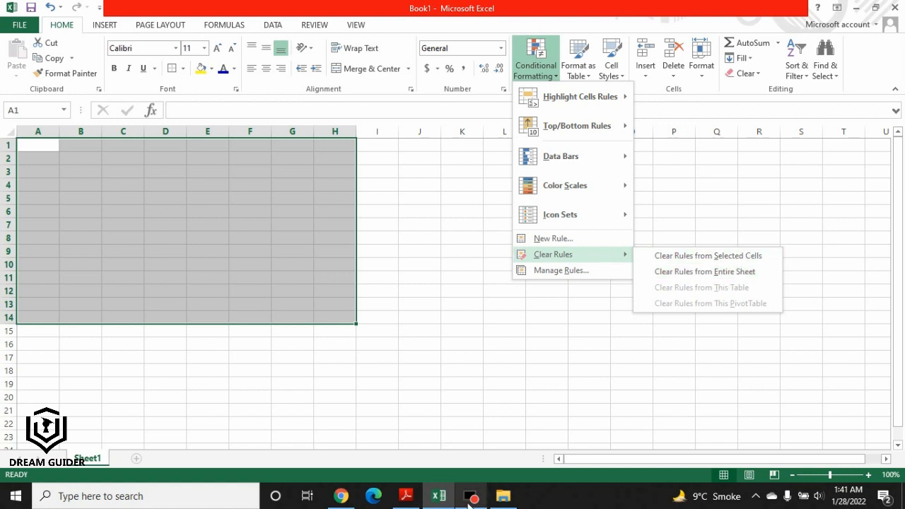
pyautogui.click(406, 495)
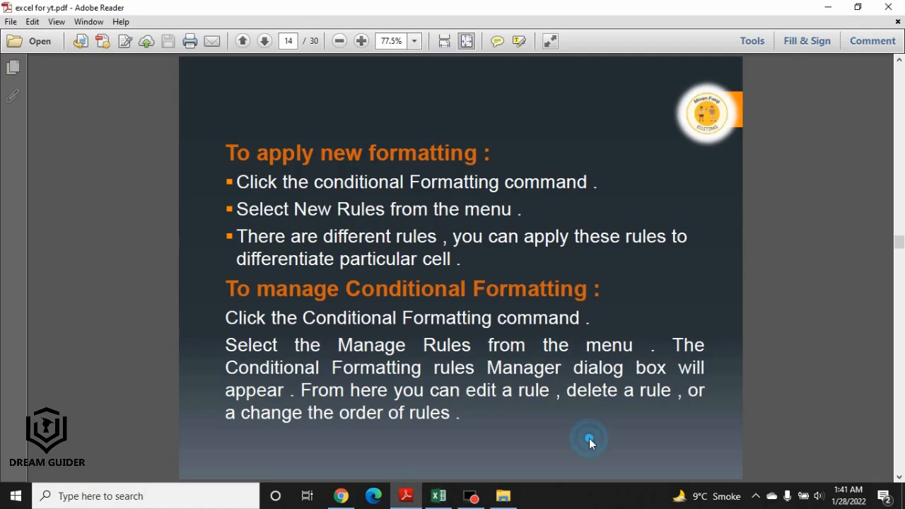
pyautogui.scroll(-1, 589, 438)
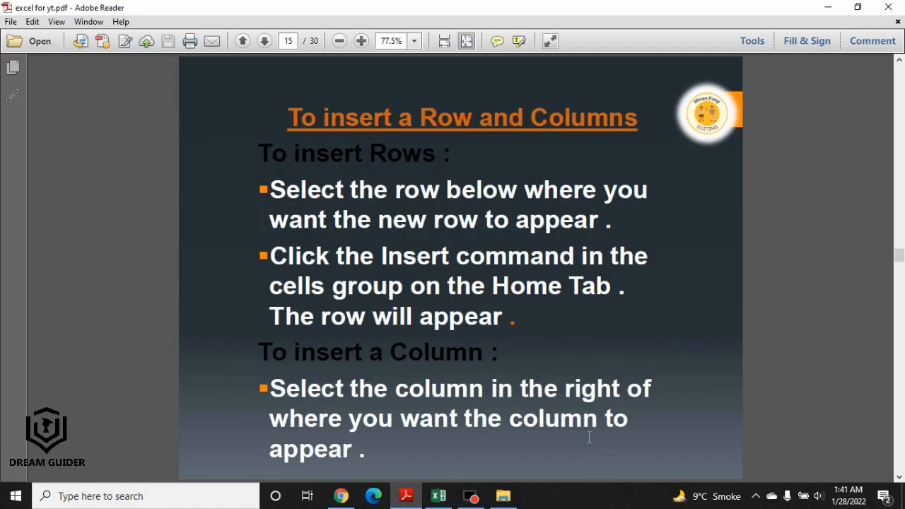
pyautogui.click(439, 495)
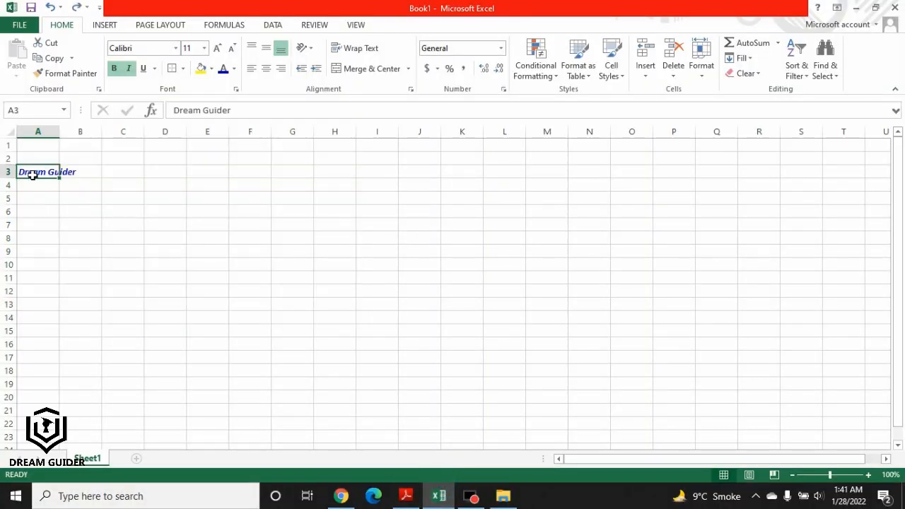
# - Delete the Dream Guider text from cell A3 and leave the cell
pyautogui.doubleClick(34, 176)
pyautogui.moveTo(82, 172); pyautogui.dragTo(28, 179)
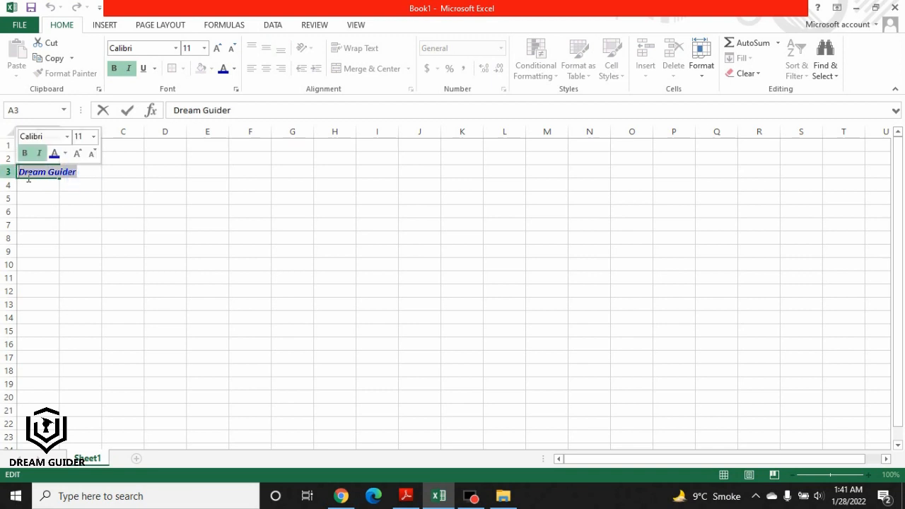
pyautogui.press('BackSpace')
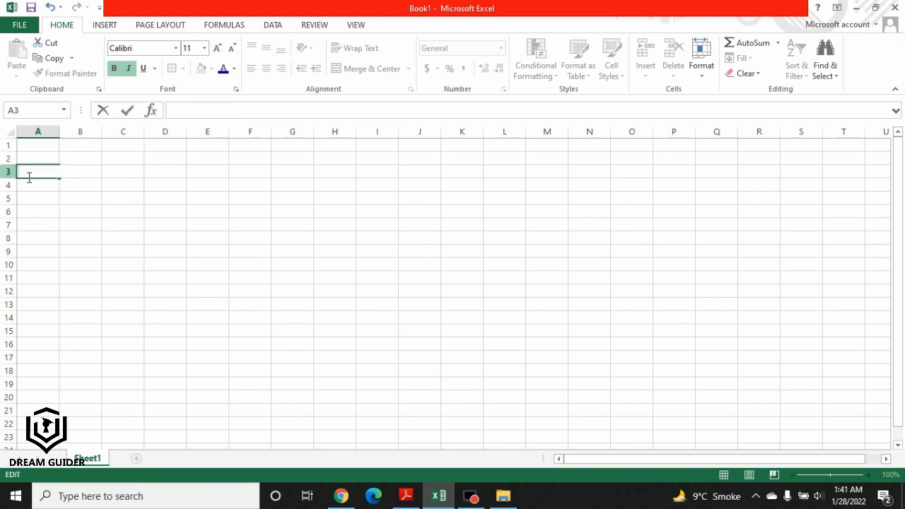
pyautogui.click(62, 234)
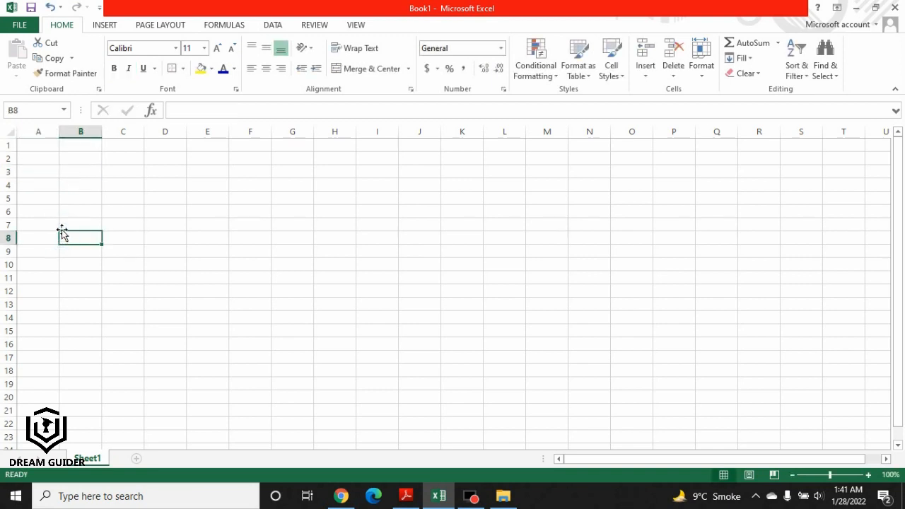
# - Insert a new row above row 2 and deselect it
pyautogui.click(6, 158)
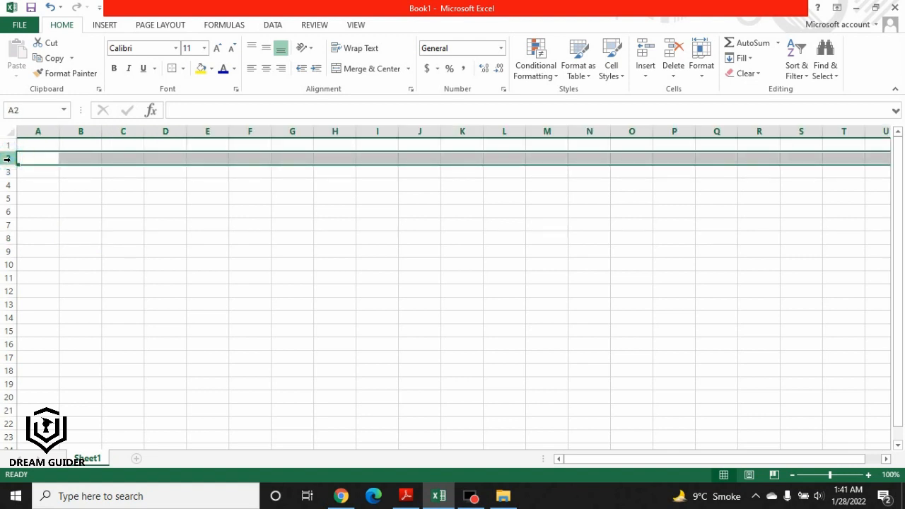
pyautogui.rightClick(9, 158)
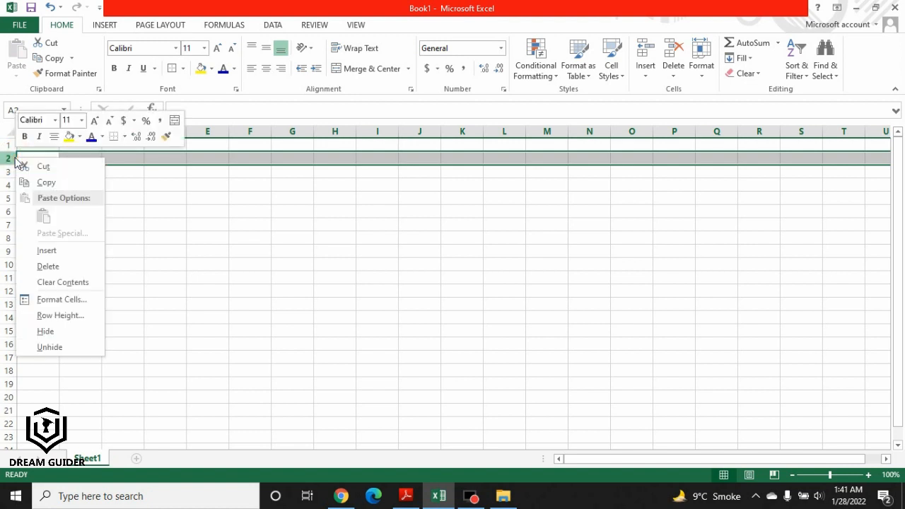
pyautogui.click(56, 252)
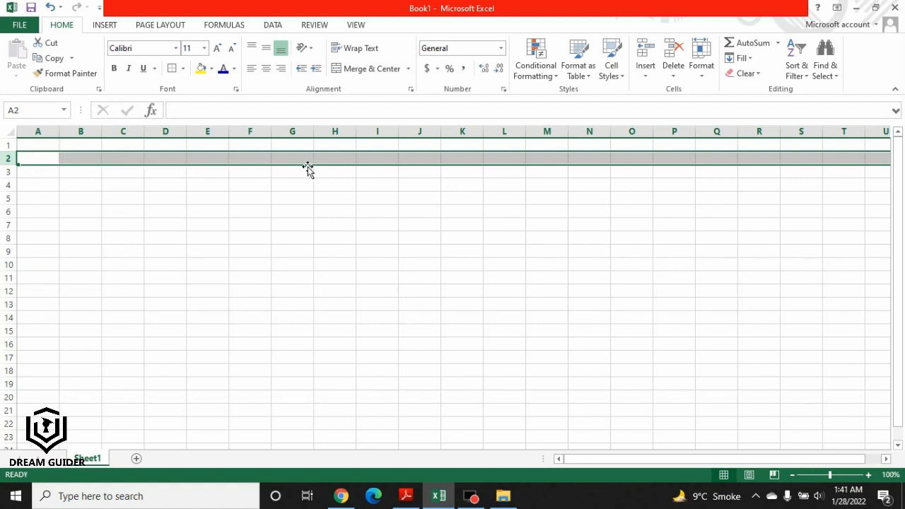
pyautogui.click(215, 184)
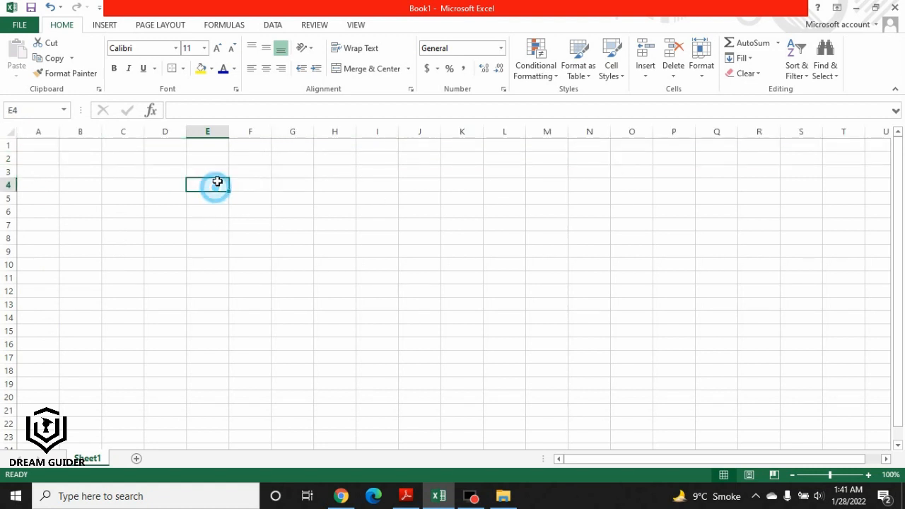
# - Insert a new column before column E and deselect it
pyautogui.moveTo(226, 144); pyautogui.dragTo(222, 249)
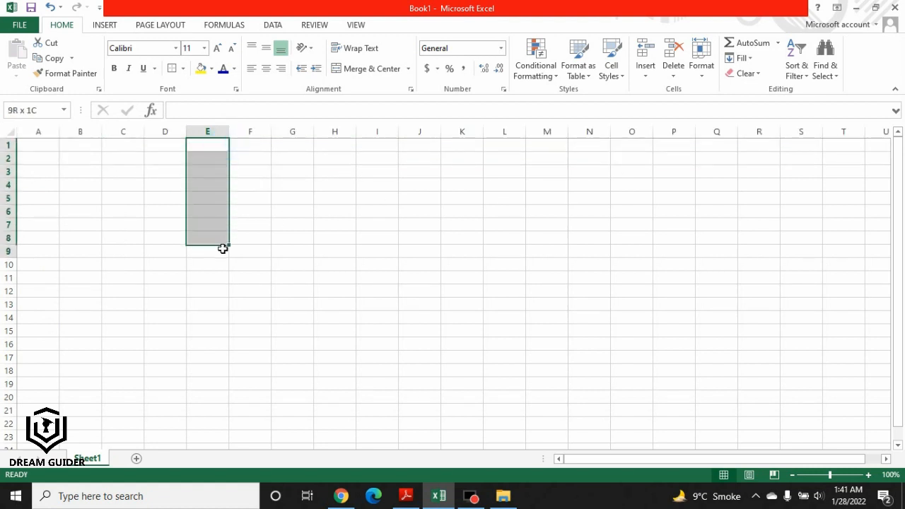
pyautogui.rightClick(212, 131)
pyautogui.click(257, 227)
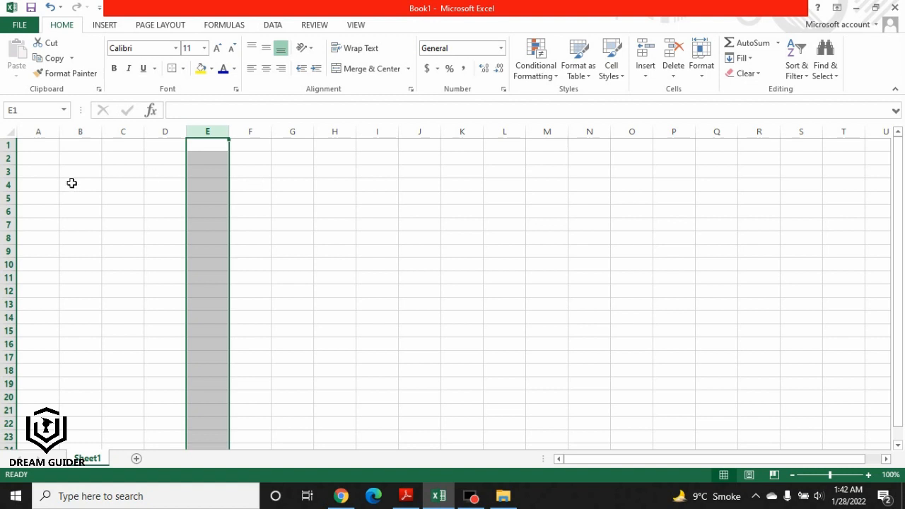
pyautogui.click(53, 171)
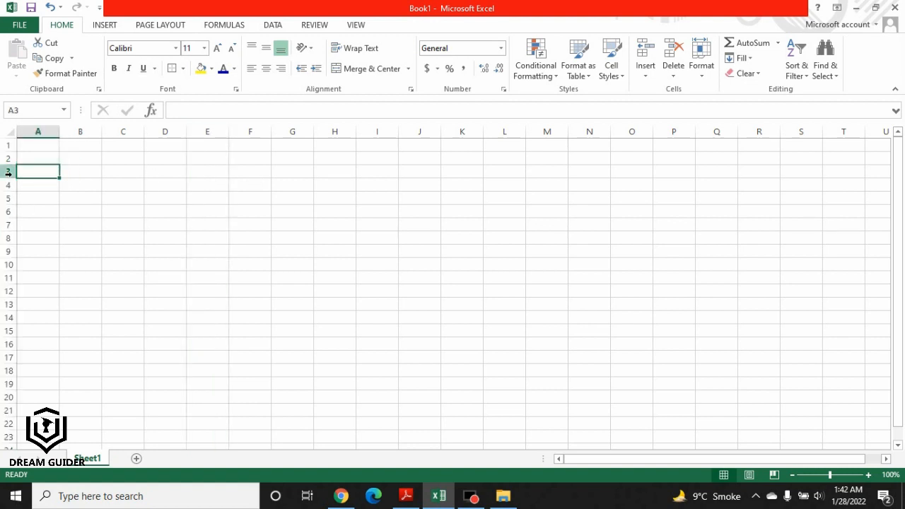
# - Insert a new row above row 3 and deselect it
pyautogui.rightClick(8, 172)
pyautogui.click(46, 264)
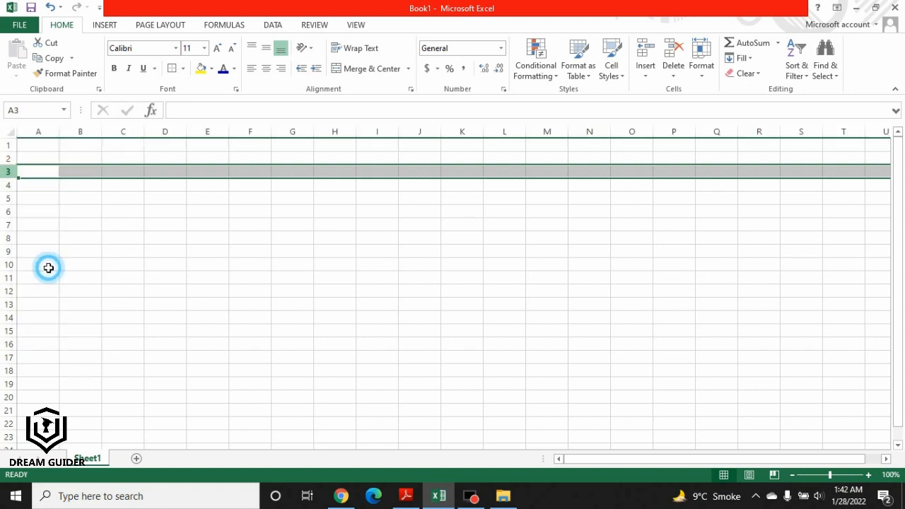
pyautogui.click(256, 250)
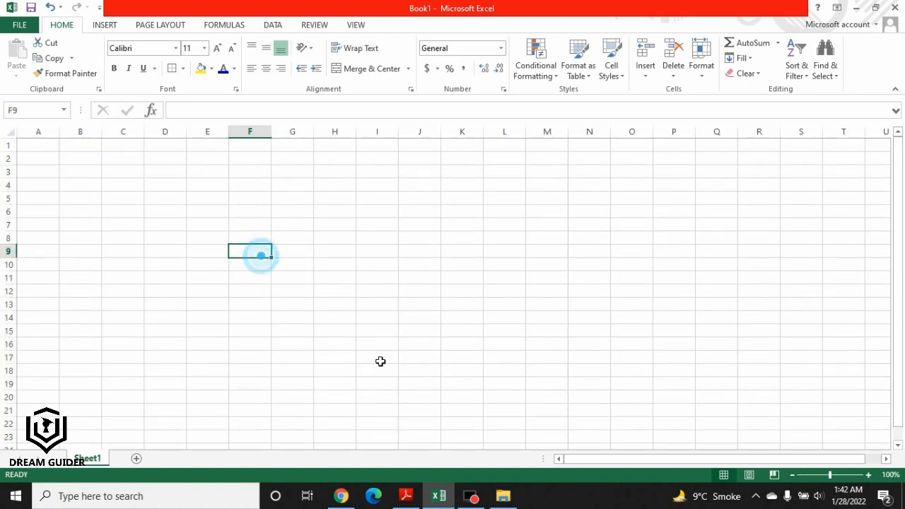
# - Read the sorting instructions on page 17 of the PDF in Adobe Reader and return to Excel
pyautogui.click(406, 495)
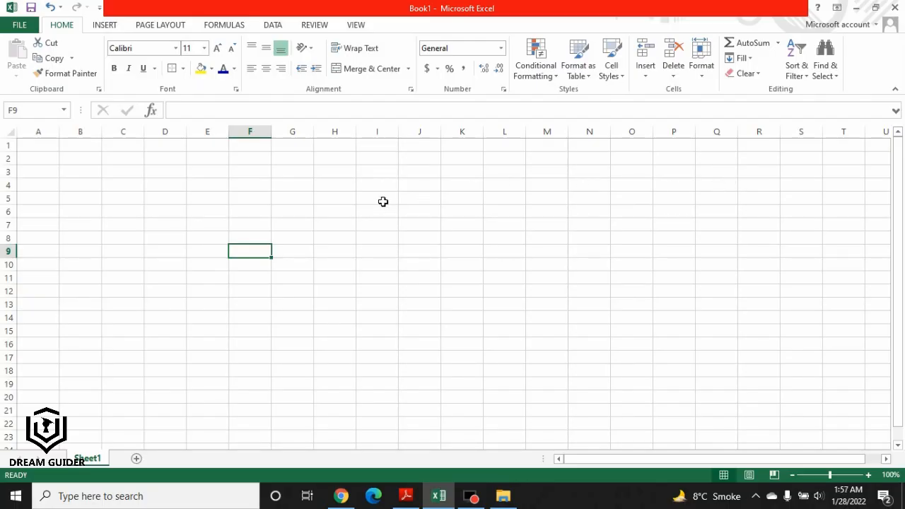
pyautogui.moveTo(148, 158); pyautogui.dragTo(163, 277)
pyautogui.click(292, 236)
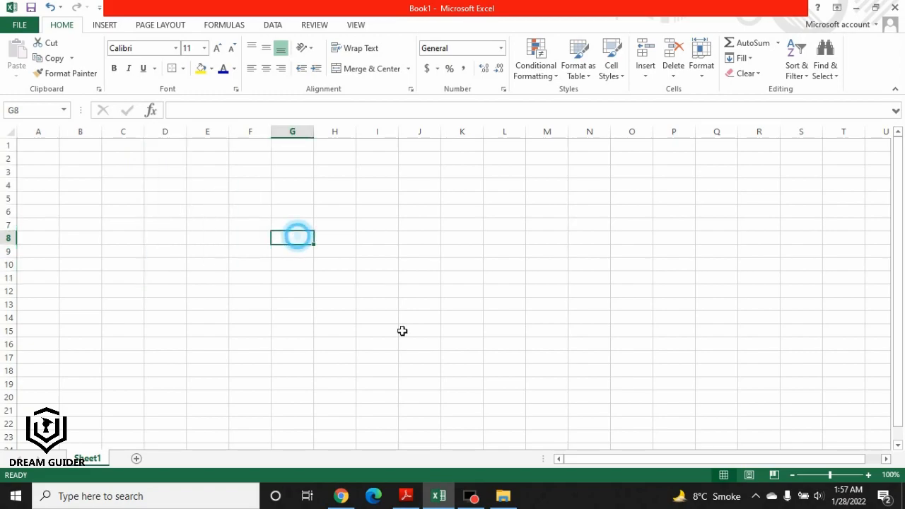
pyautogui.click(406, 496)
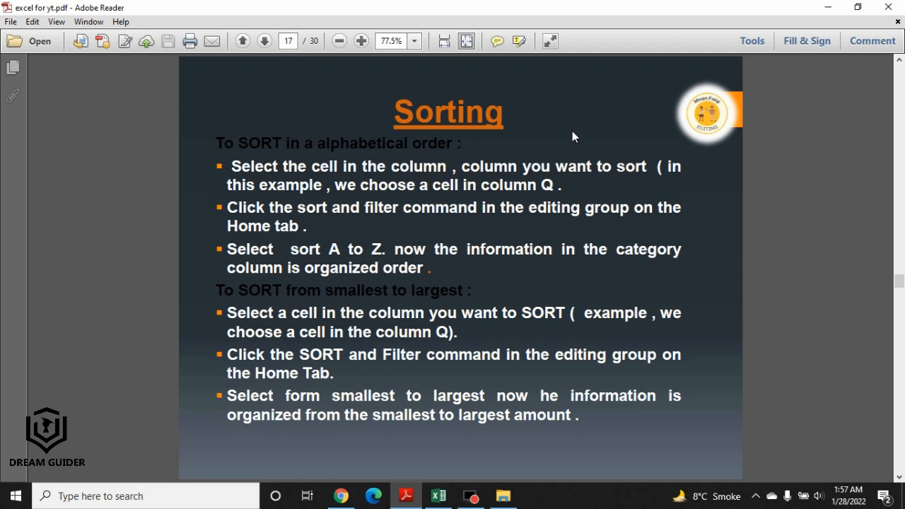
pyautogui.click(436, 497)
# - Enter the numbers 12, 16, 18, 10 and 5 in cells A1 through A5
pyautogui.click(37, 157)
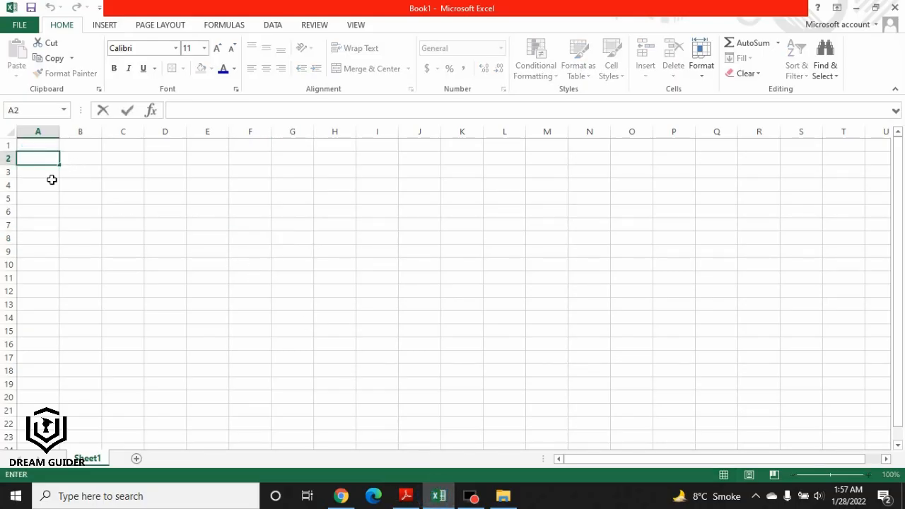
pyautogui.click(44, 145)
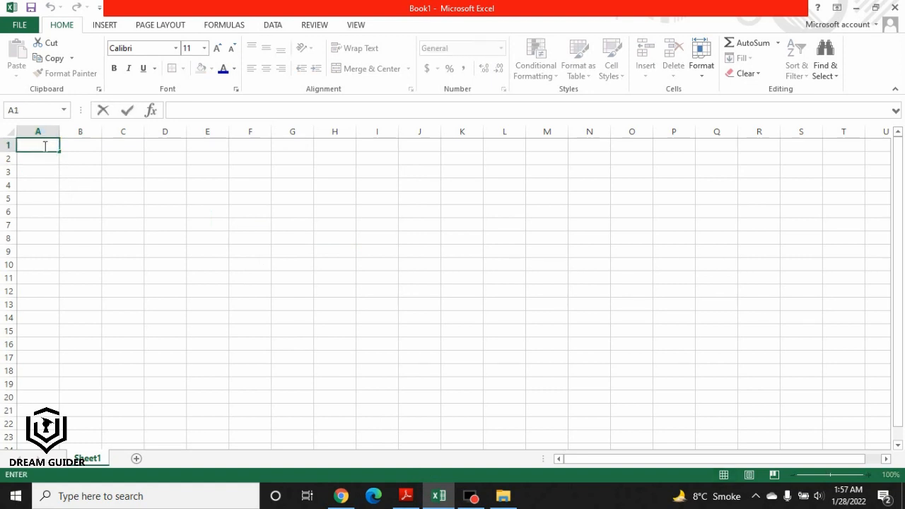
pyautogui.write('12')
pyautogui.click(48, 163)
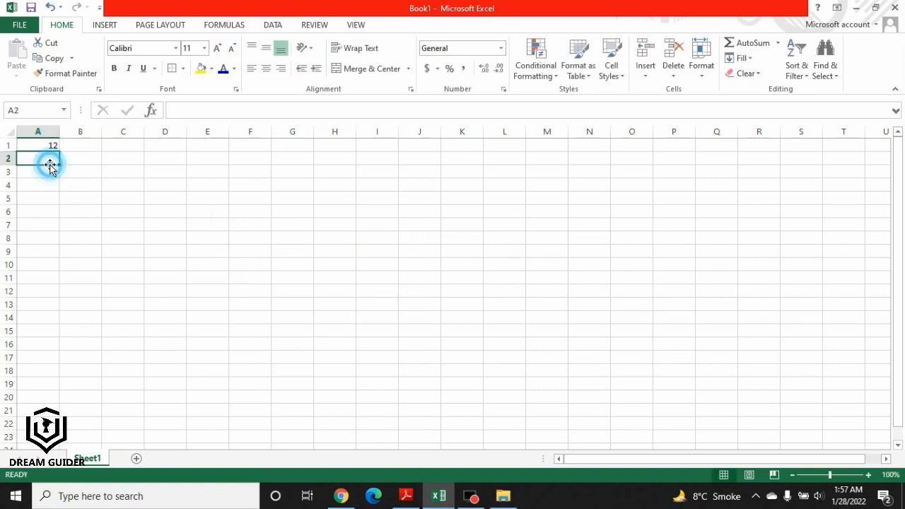
pyautogui.write('16')
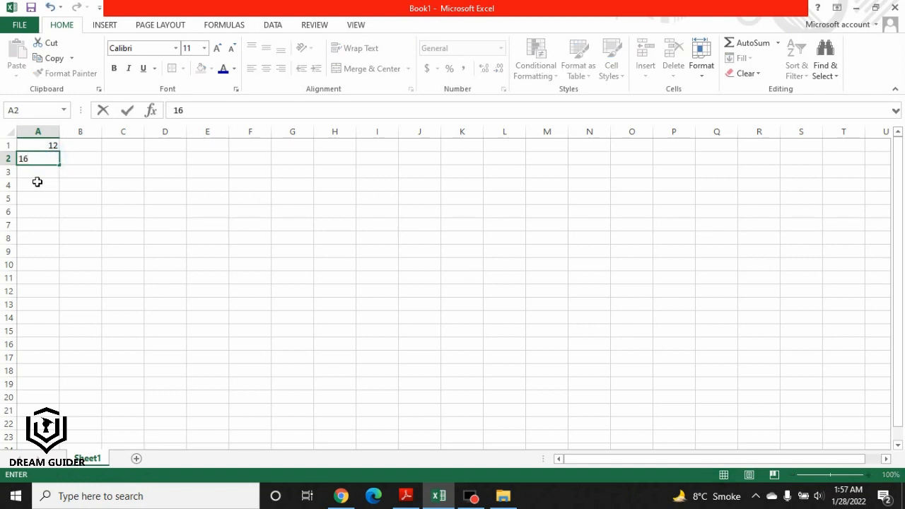
pyautogui.click(40, 175)
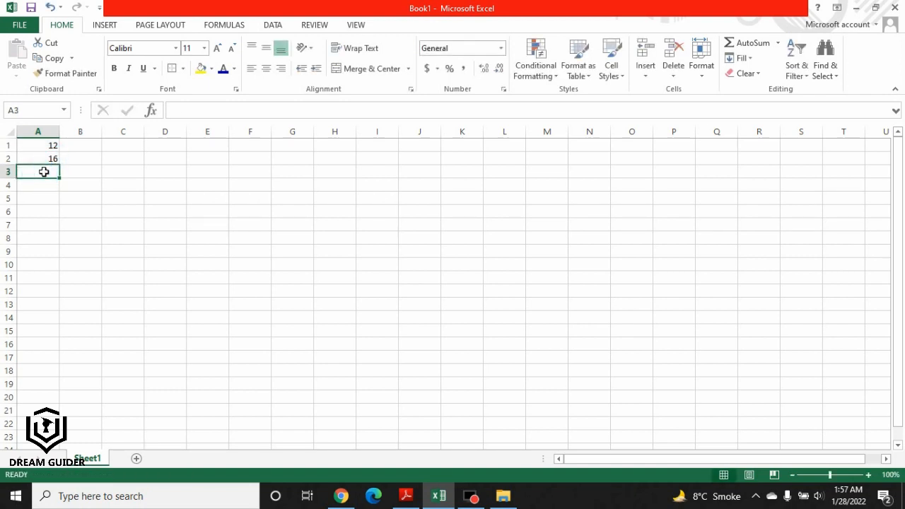
pyautogui.doubleClick(44, 172)
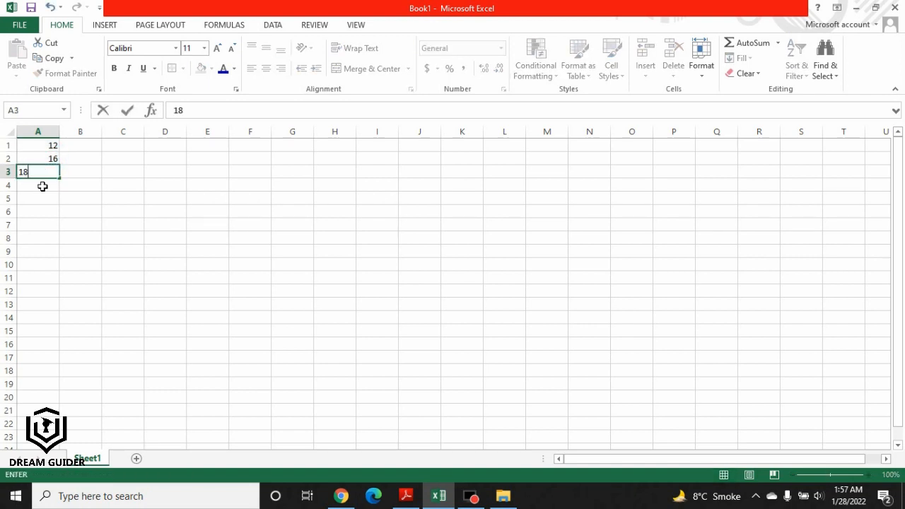
pyautogui.write('18')
pyautogui.click(42, 186)
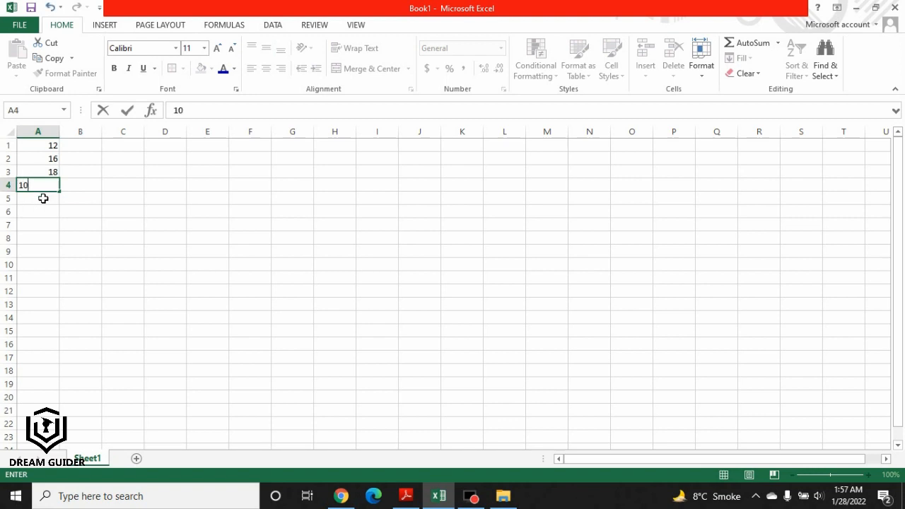
pyautogui.write('10')
pyautogui.click(43, 199)
pyautogui.doubleClick(43, 199)
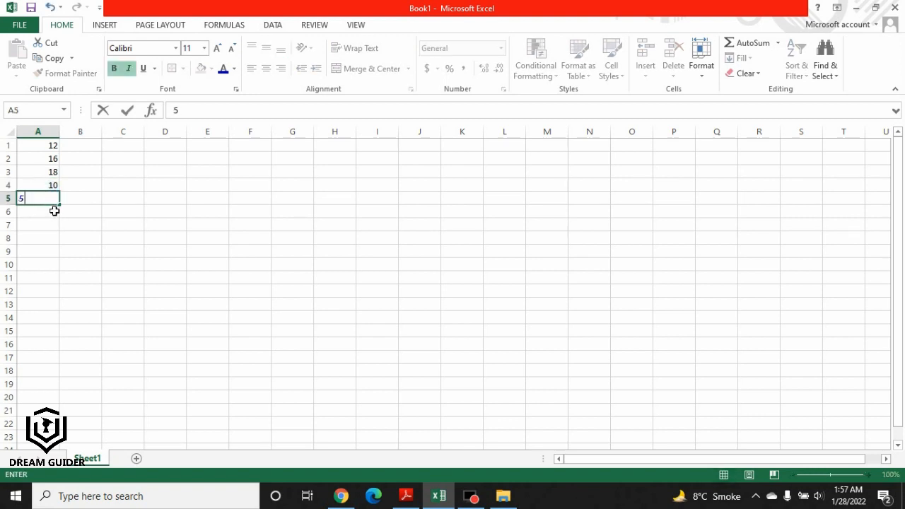
pyautogui.write('5')
pyautogui.click(79, 222)
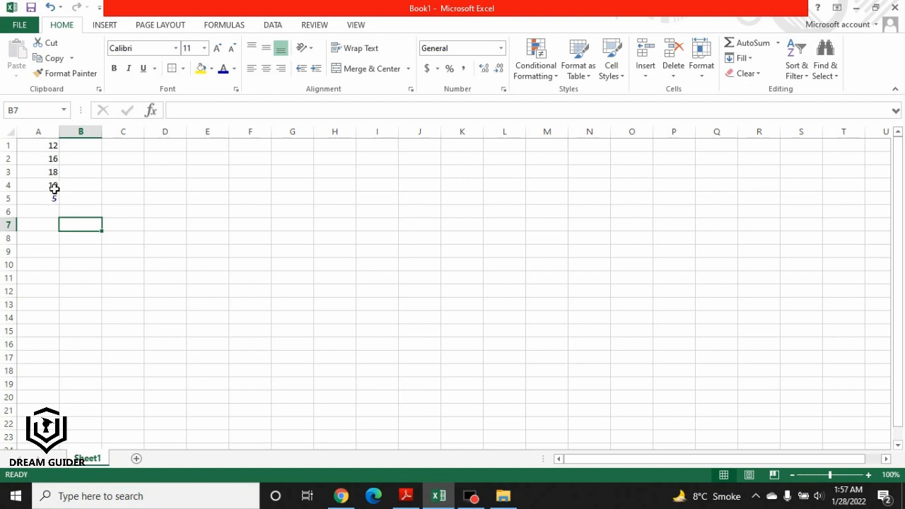
# - Sort the numbers in column A from smallest to largest, and re-sort them from largest to smallest
pyautogui.click(47, 145)
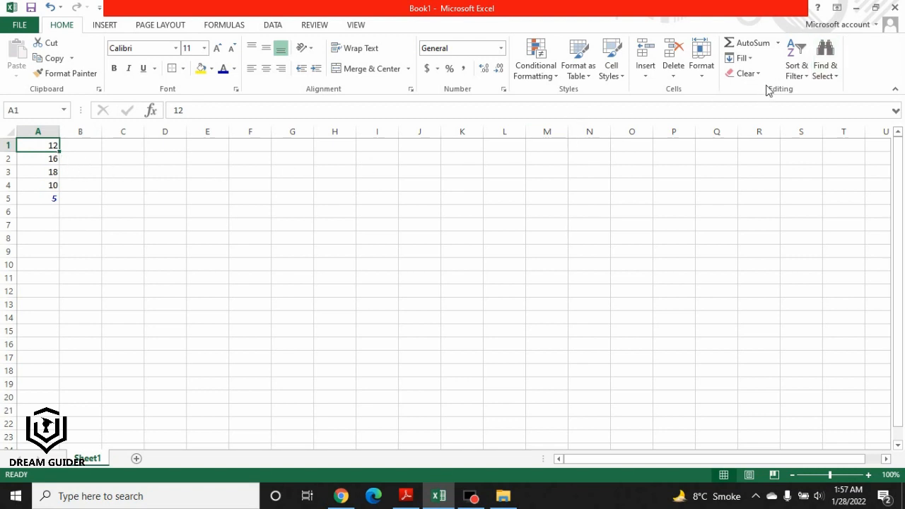
pyautogui.click(806, 79)
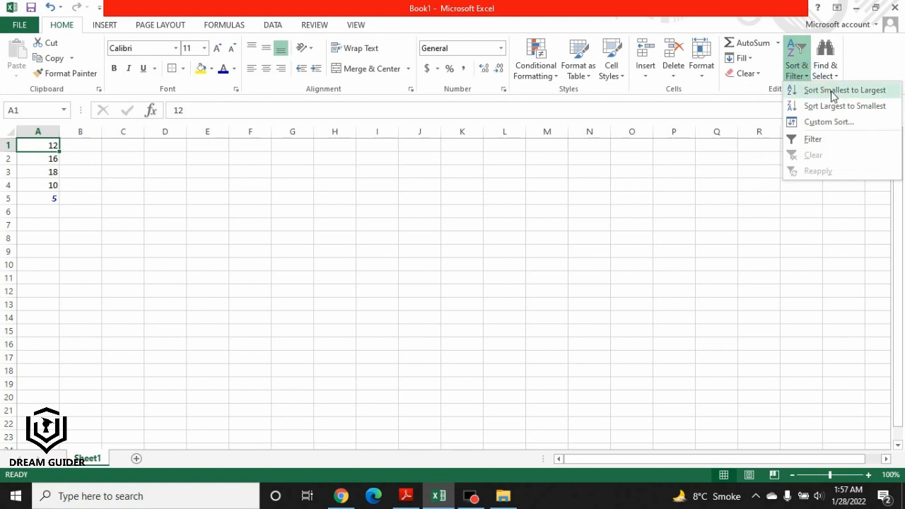
pyautogui.click(832, 92)
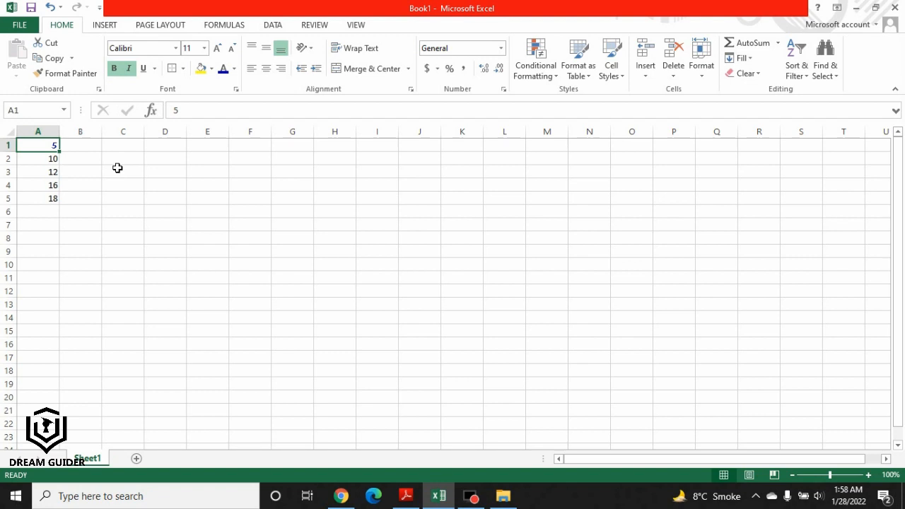
pyautogui.click(805, 75)
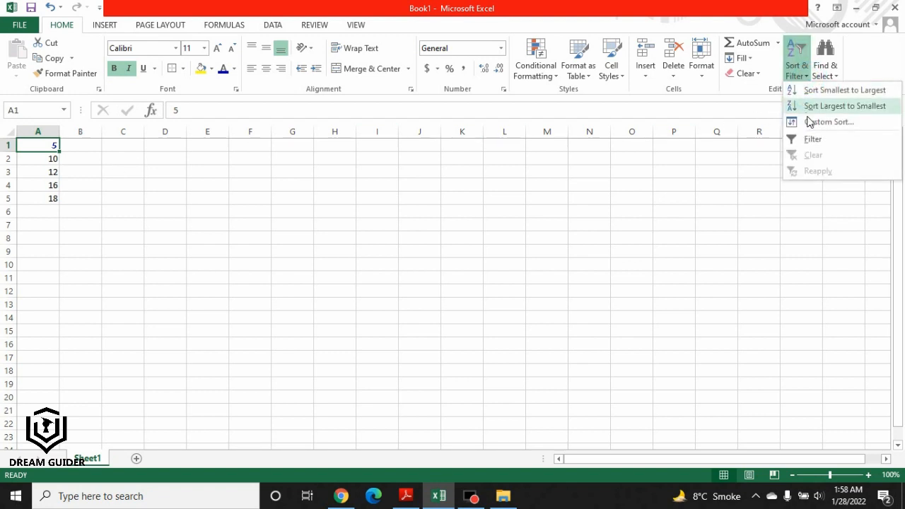
pyautogui.click(865, 107)
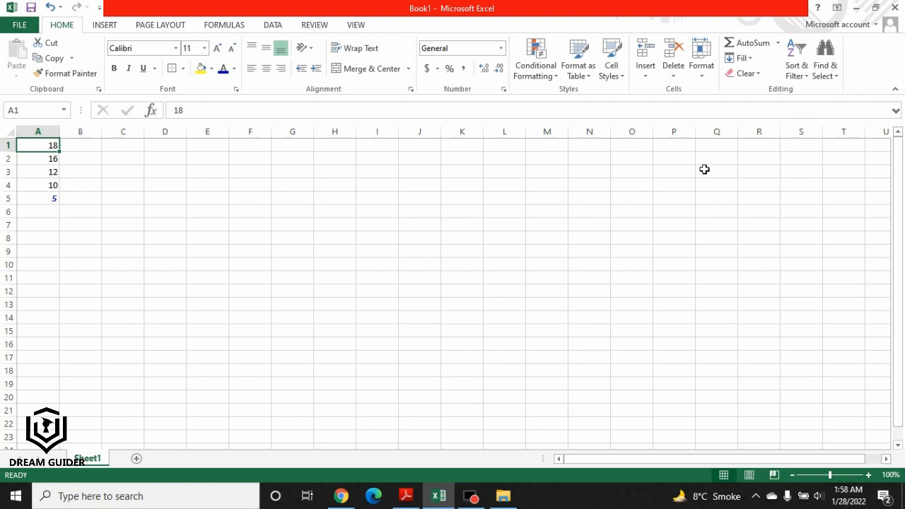
# - View the Sort & Filter options, read the Cell Referencing explanation on page 18 in Adobe Reader, and return to Excel
pyautogui.click(57, 160)
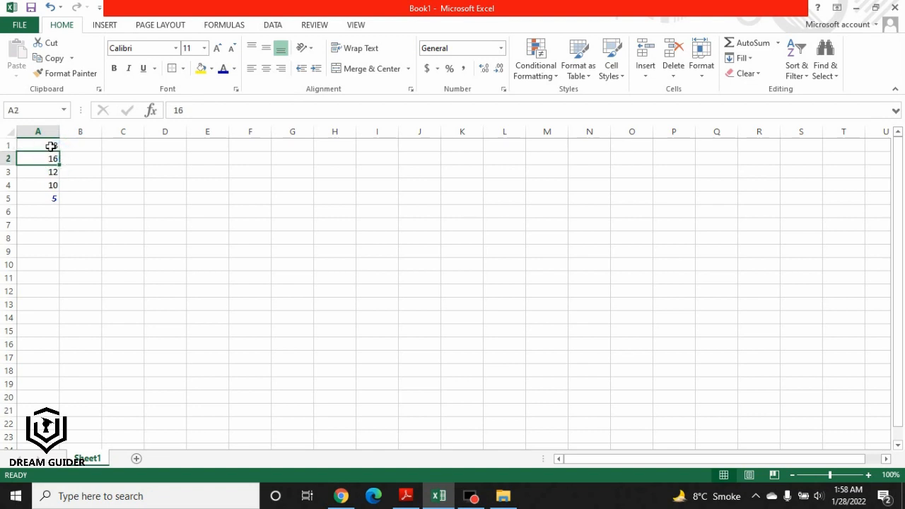
pyautogui.click(63, 25)
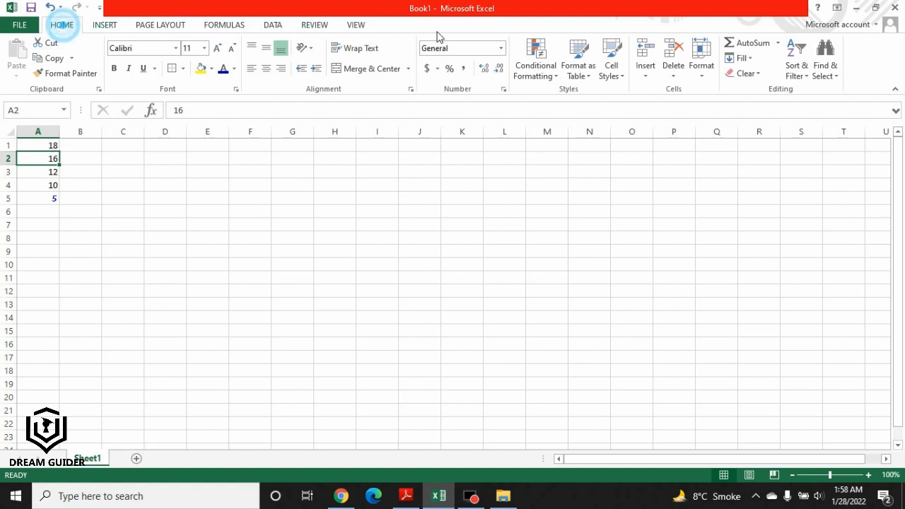
pyautogui.click(804, 76)
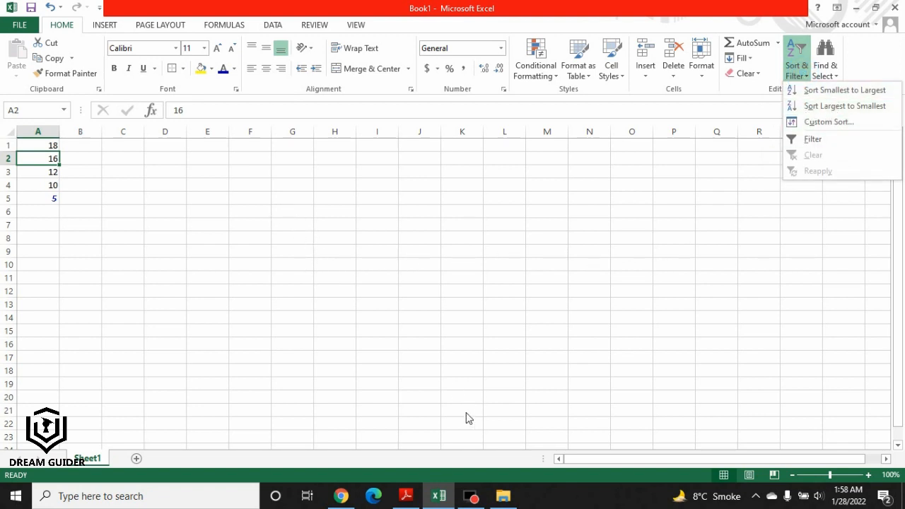
pyautogui.click(407, 496)
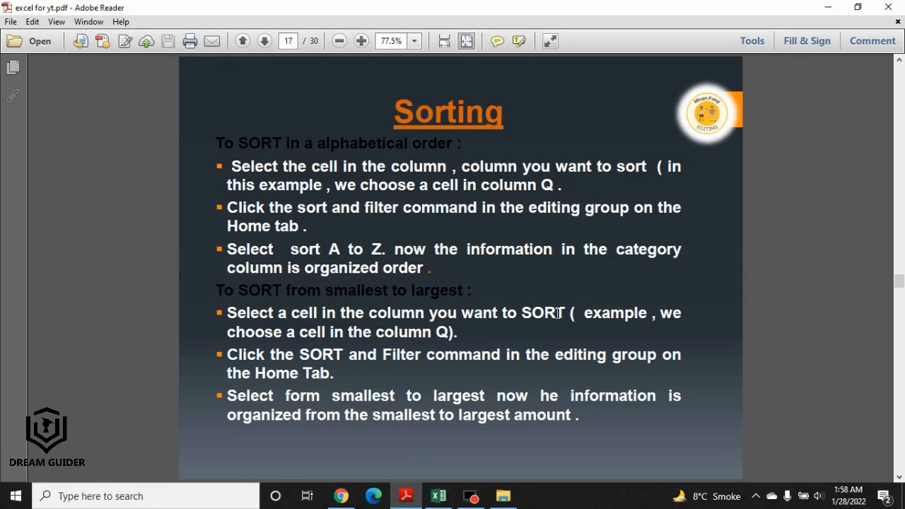
pyautogui.scroll(-2, 557, 314)
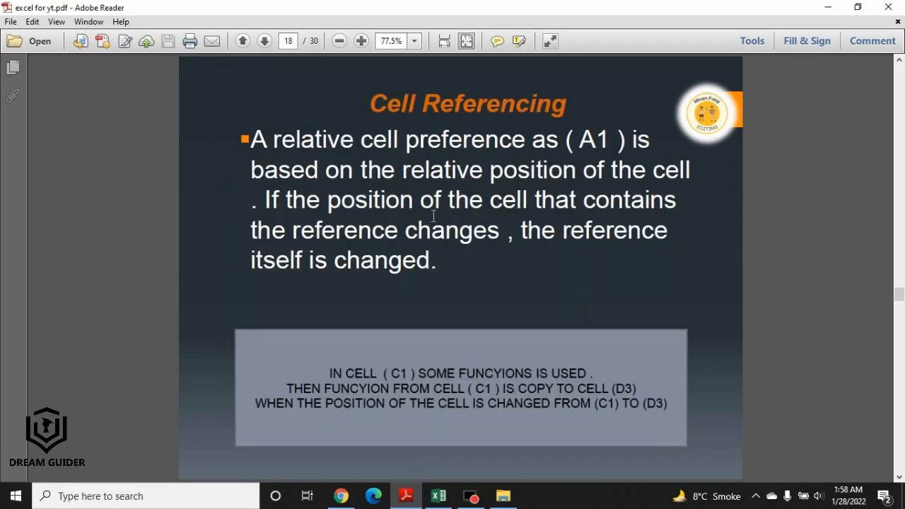
pyautogui.click(438, 496)
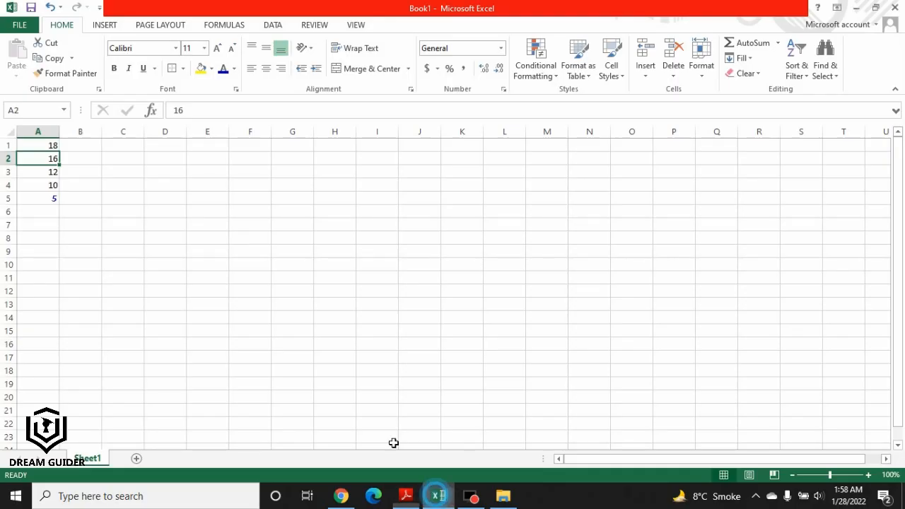
# - Examine the column and row position of cell A1, and enter its reference A1 as text in cell B1
pyautogui.click(64, 146)
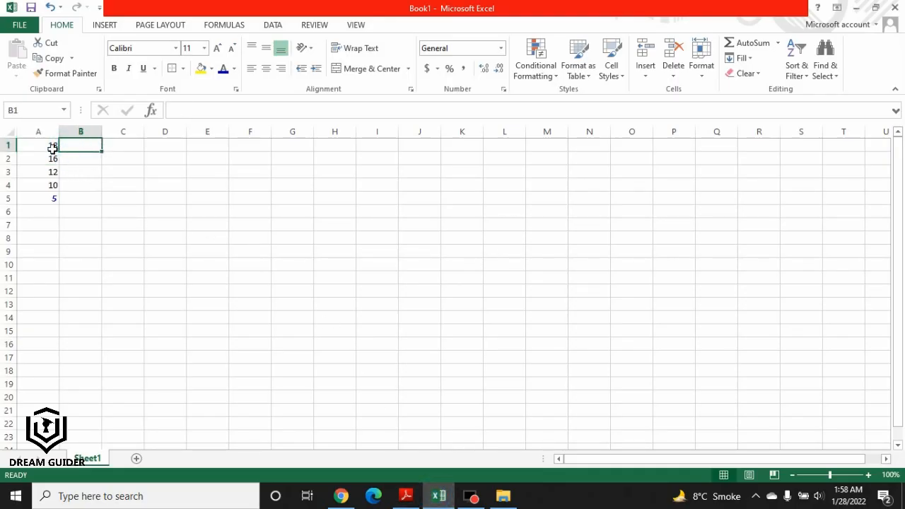
pyautogui.click(53, 147)
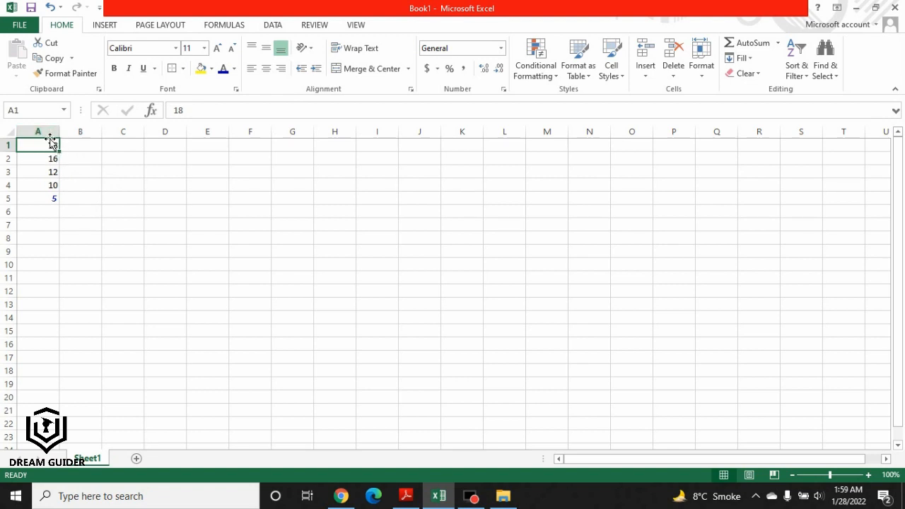
pyautogui.click(8, 145)
pyautogui.click(82, 165)
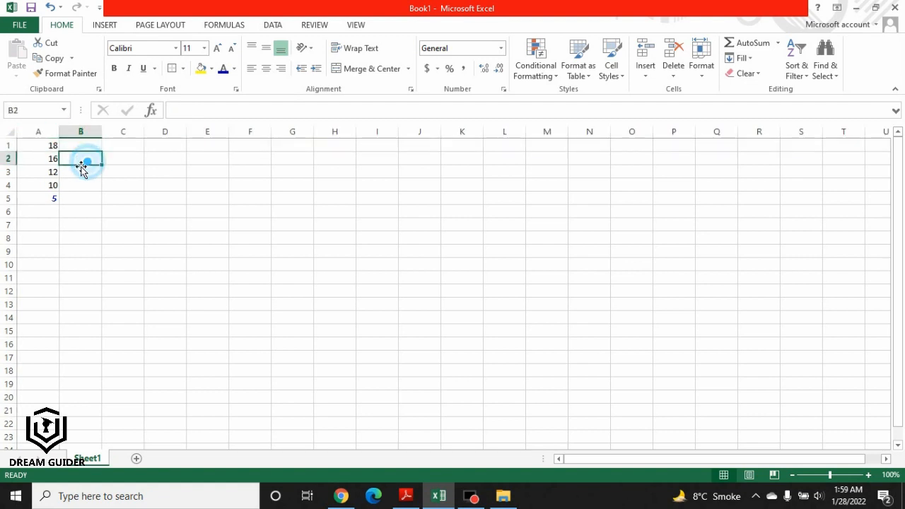
pyautogui.click(91, 252)
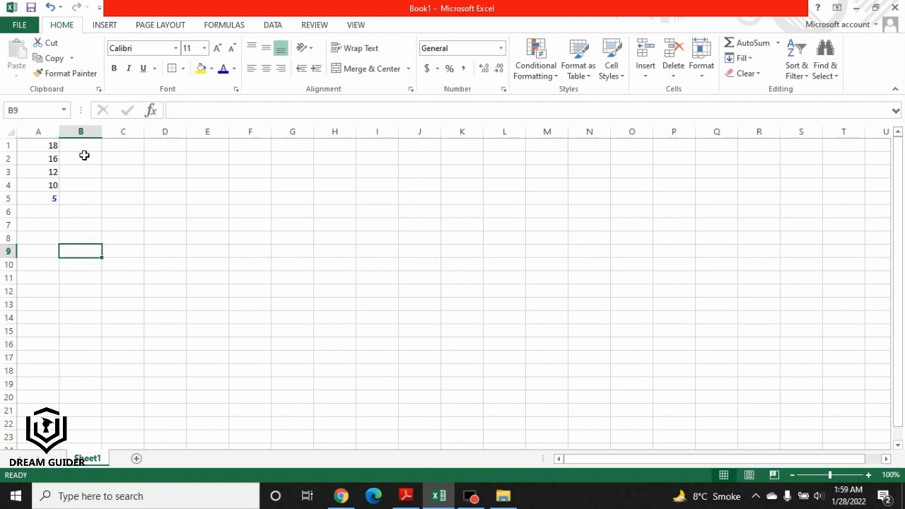
pyautogui.doubleClick(83, 147)
pyautogui.write('A1')
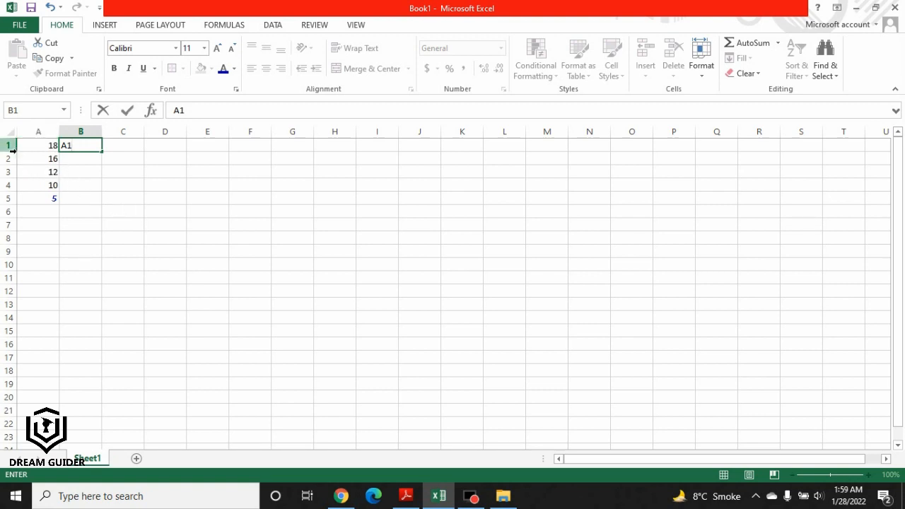
pyautogui.click(46, 146)
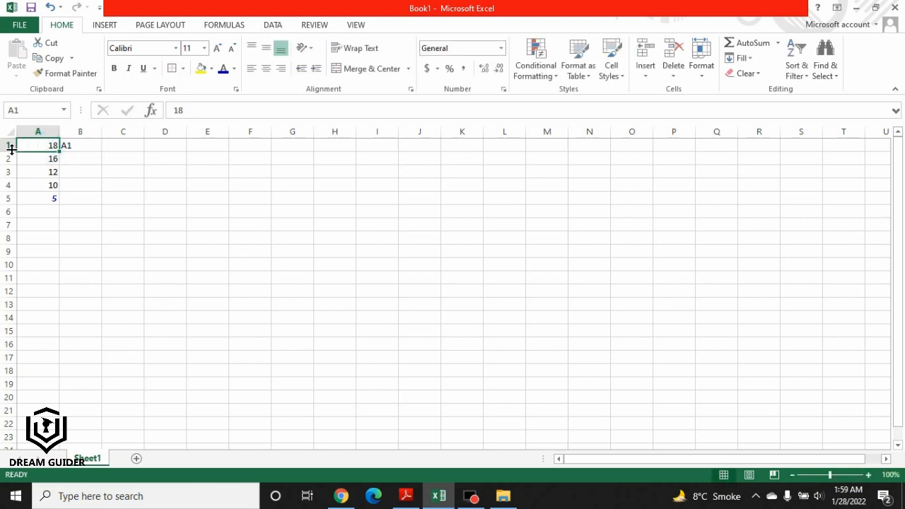
pyautogui.click(75, 148)
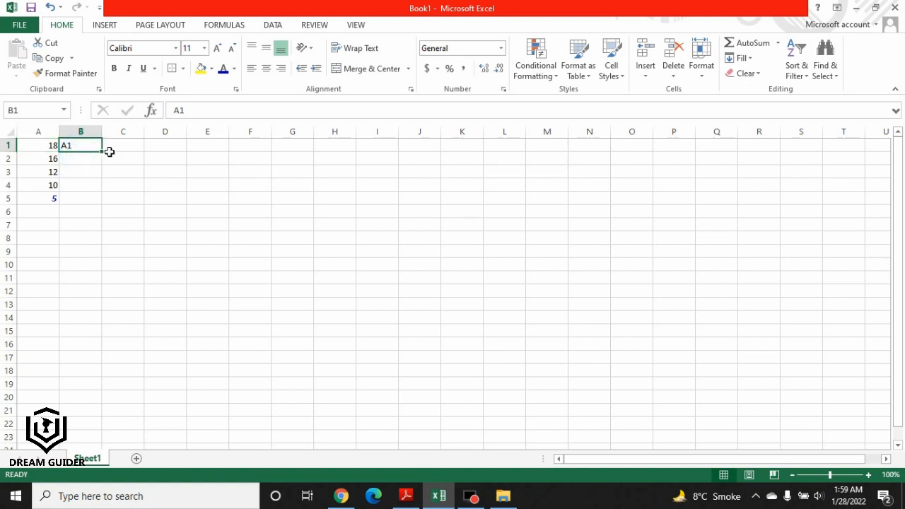
# - Enter the cell reference A2 as text in cell B2, beside the number 16
pyautogui.click(55, 160)
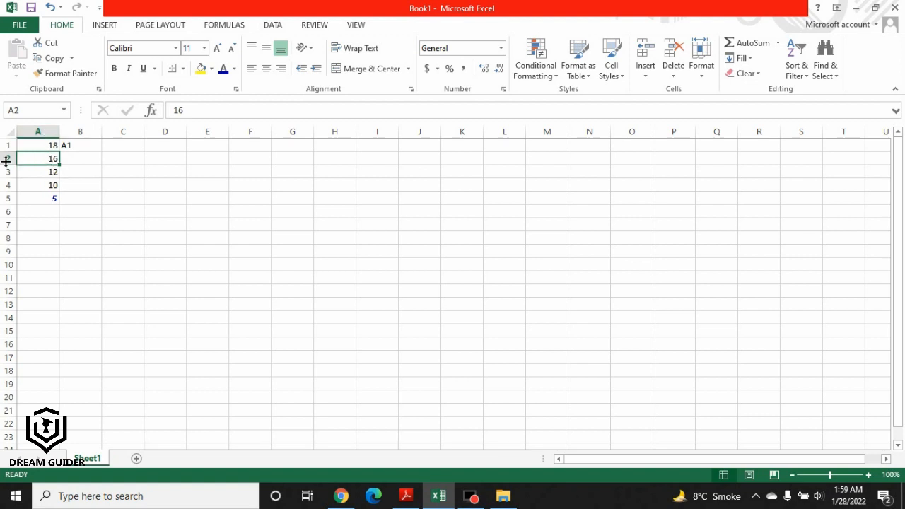
pyautogui.click(75, 161)
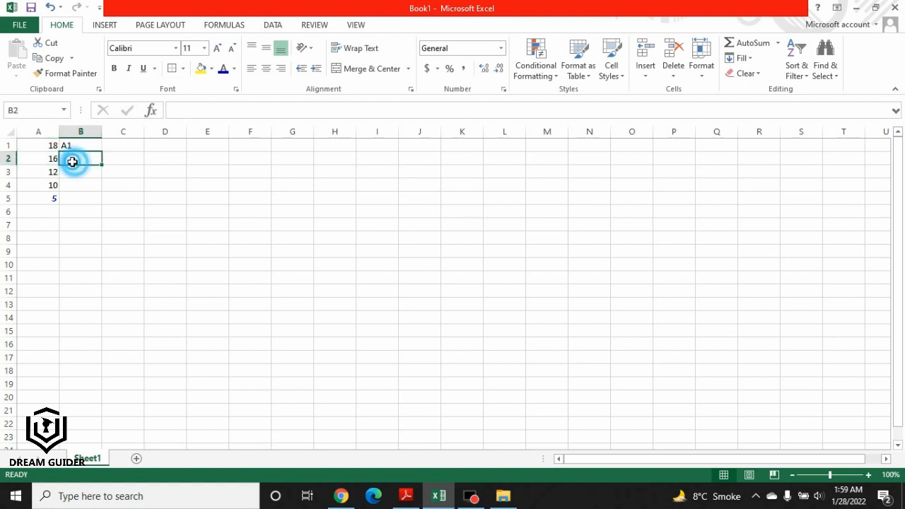
pyautogui.write('A1')
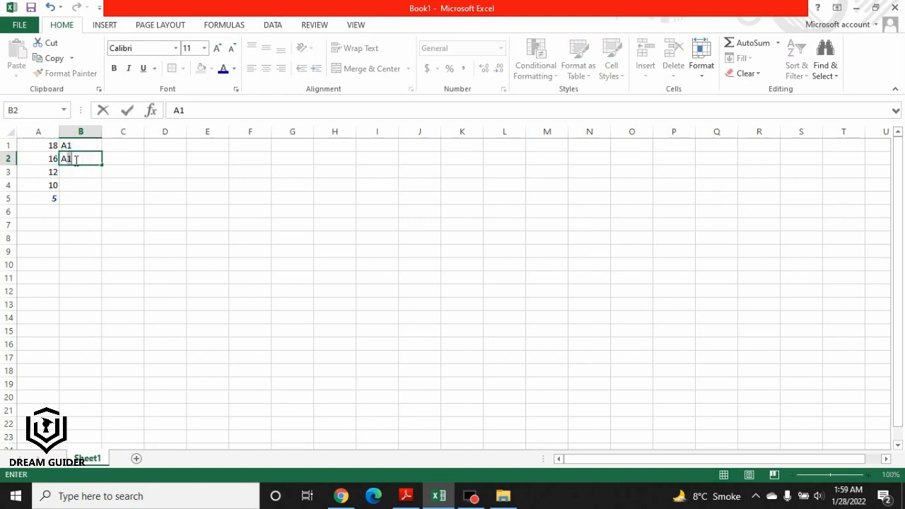
pyautogui.click(83, 158)
pyautogui.write('2')
pyautogui.click(92, 145)
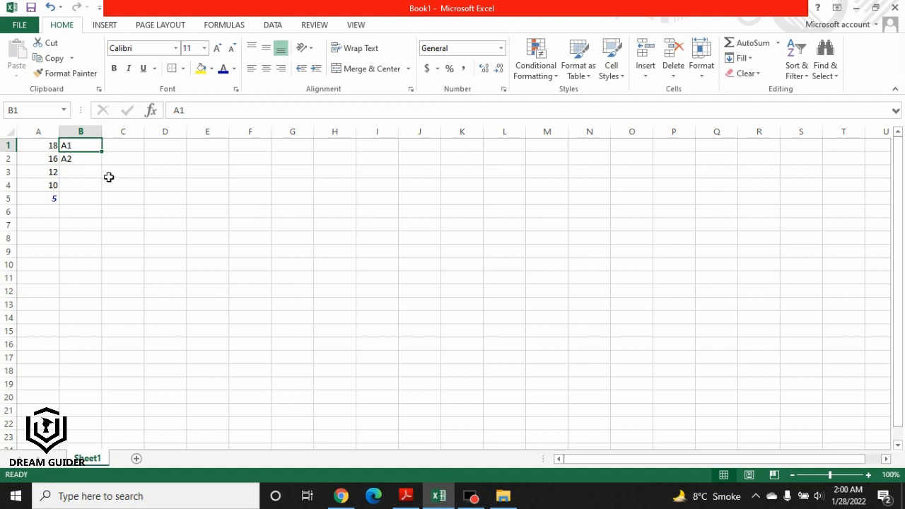
# - Switch to Adobe Reader, read the absolute and mixed cell reference explanations on pages 19 and 20, and return to Excel
pyautogui.click(406, 496)
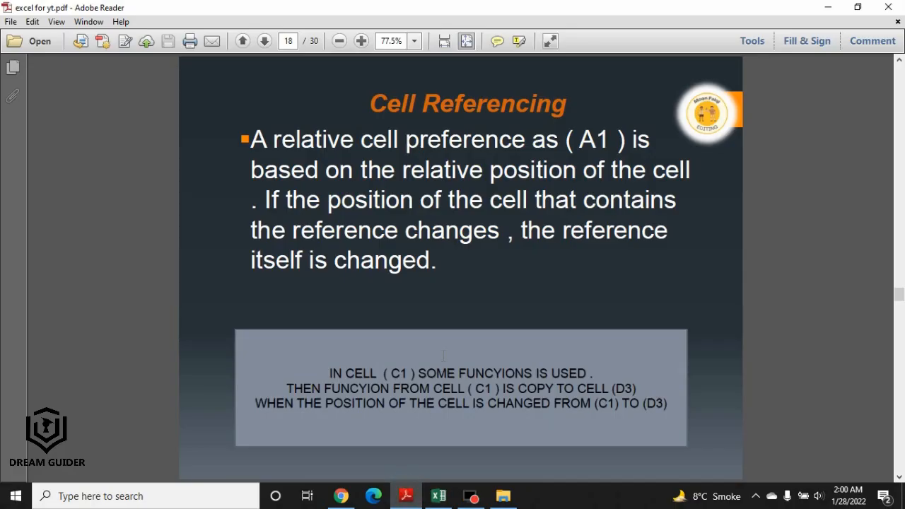
pyautogui.scroll(-1, 443, 356)
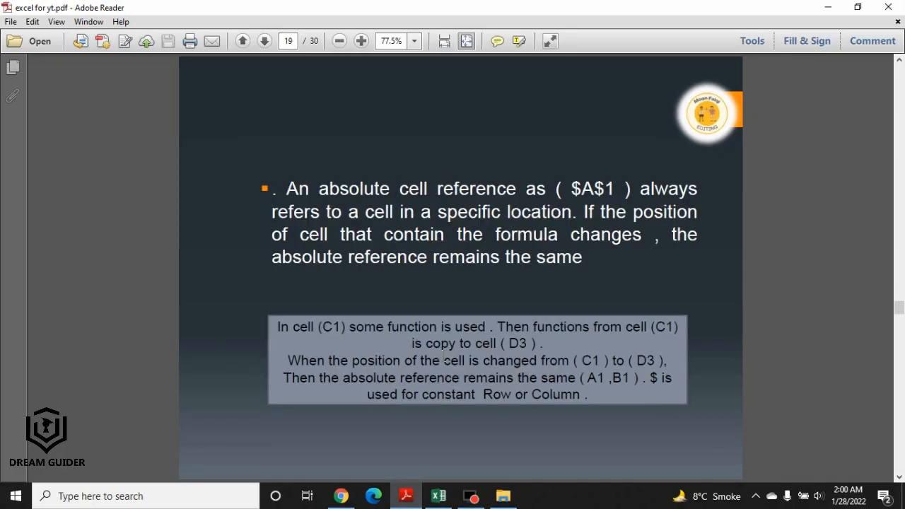
pyautogui.scroll(-1, 443, 355)
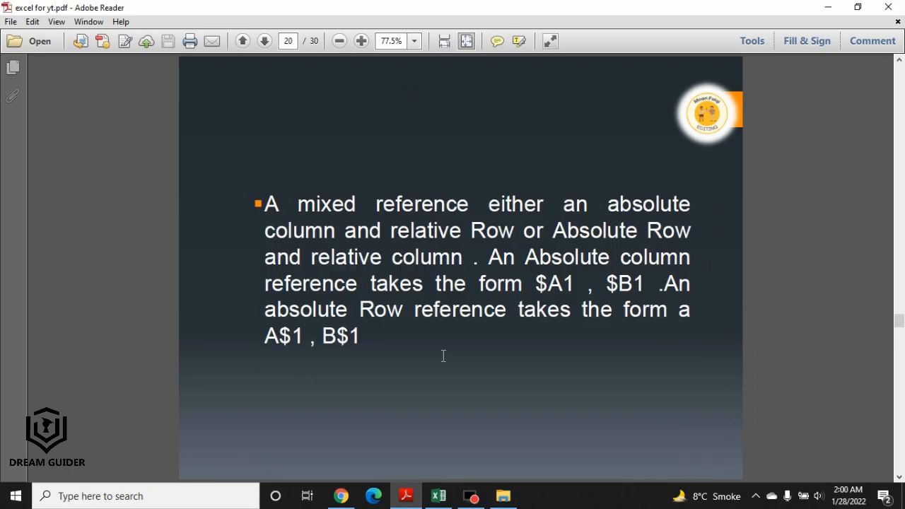
pyautogui.scroll(1, 443, 356)
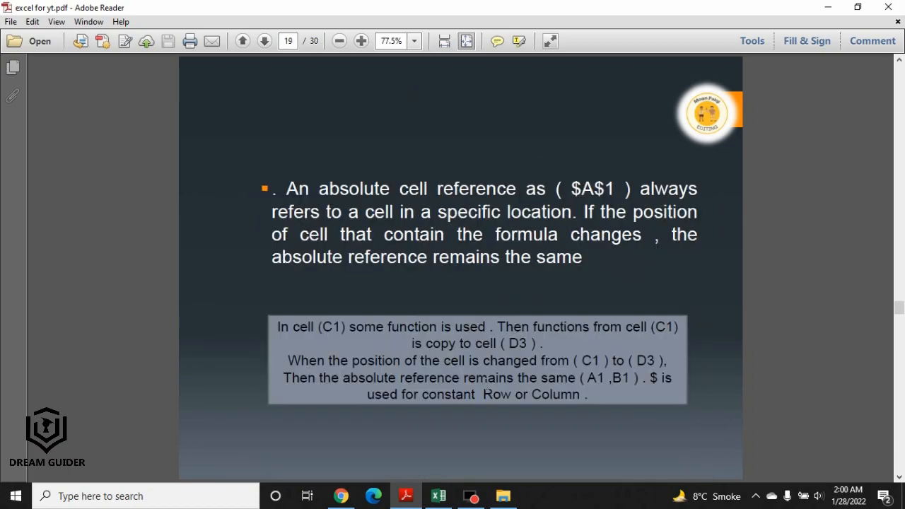
pyautogui.click(438, 496)
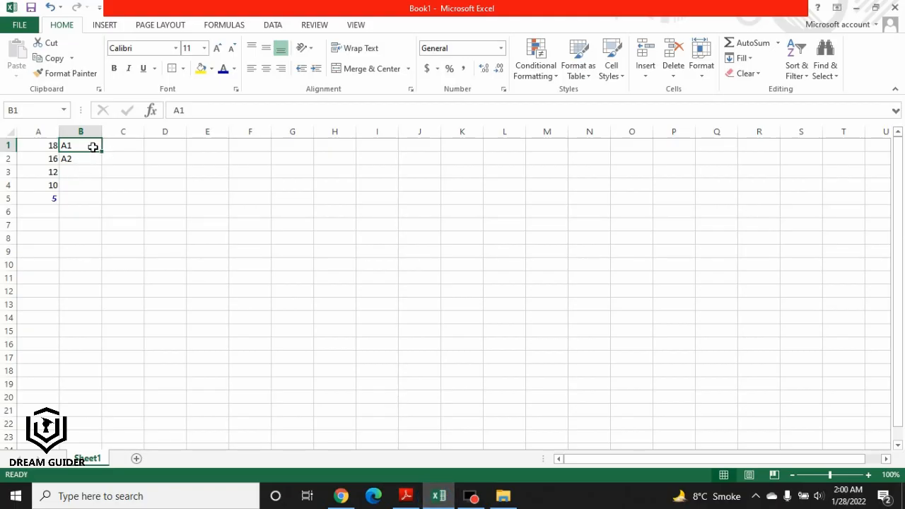
# - Enter the number 12 in cell A6 and the number 10 in cell B6
pyautogui.click(38, 222)
pyautogui.click(38, 216)
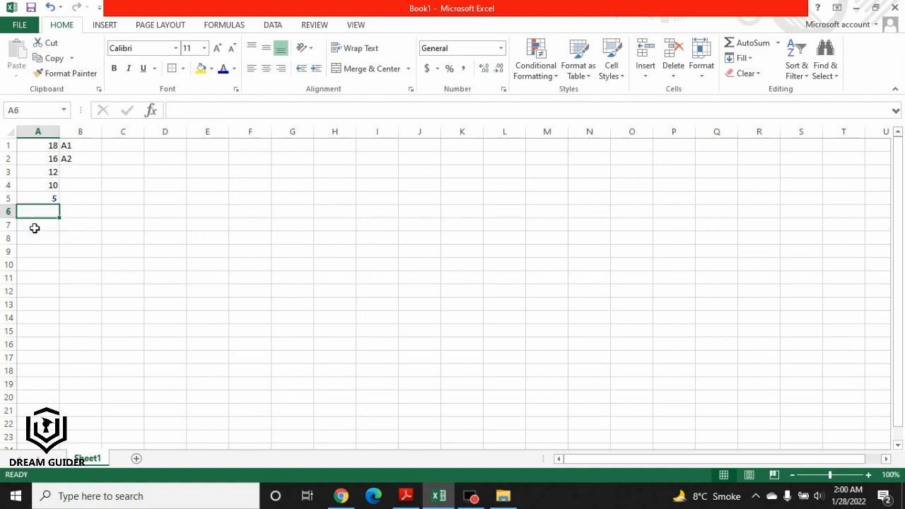
pyautogui.doubleClick(39, 213)
pyautogui.write('12')
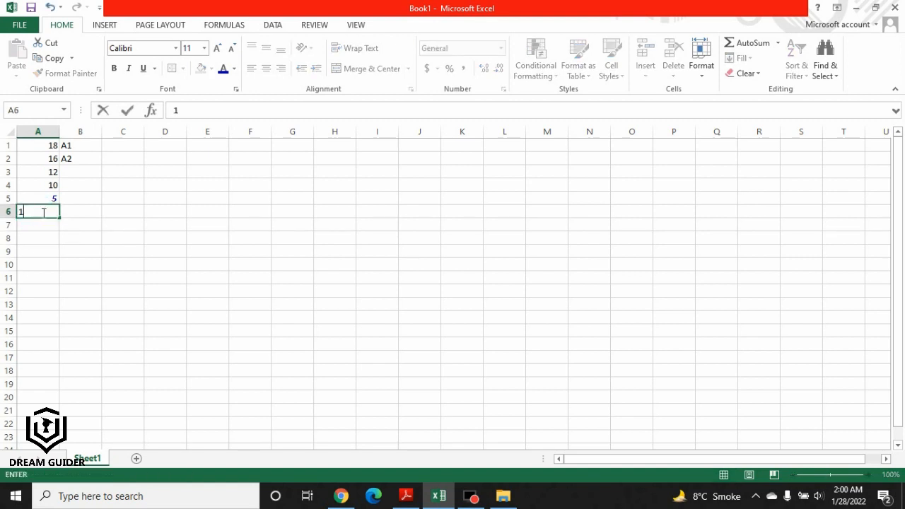
pyautogui.doubleClick(79, 211)
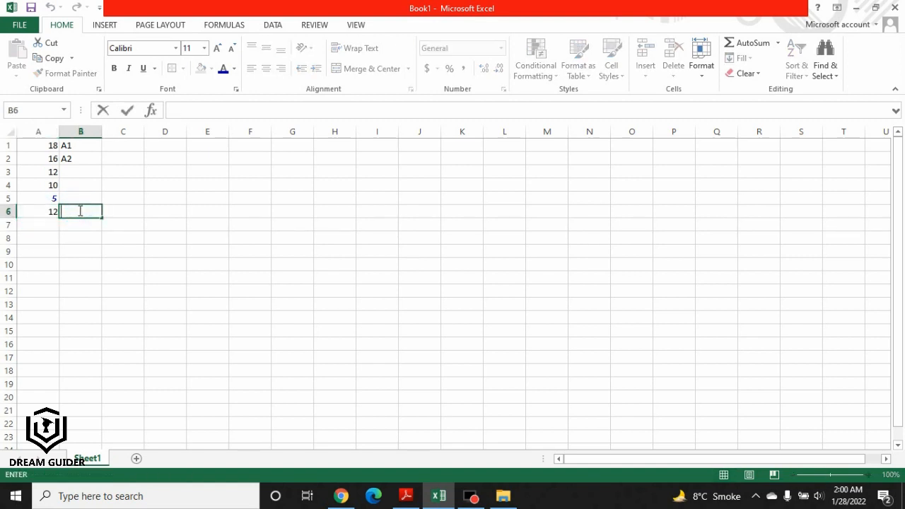
pyautogui.write('10')
pyautogui.click(129, 210)
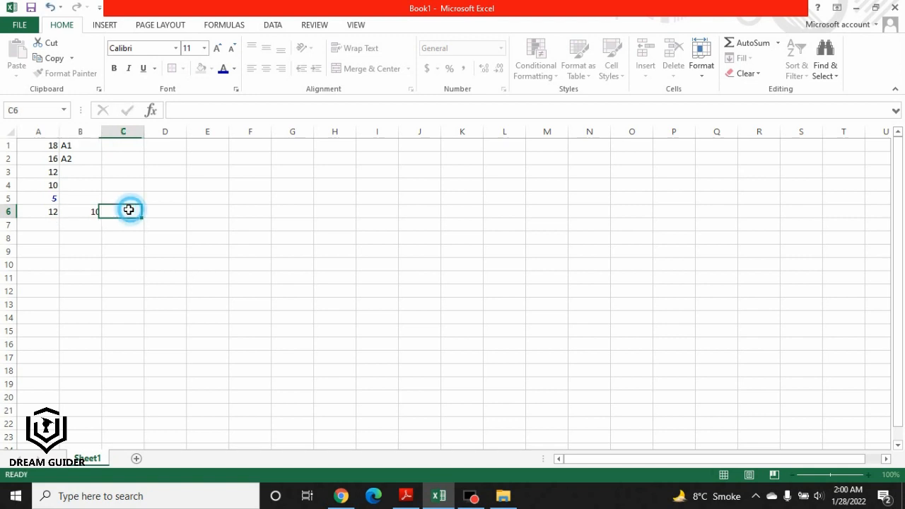
pyautogui.click(73, 214)
pyautogui.click(51, 214)
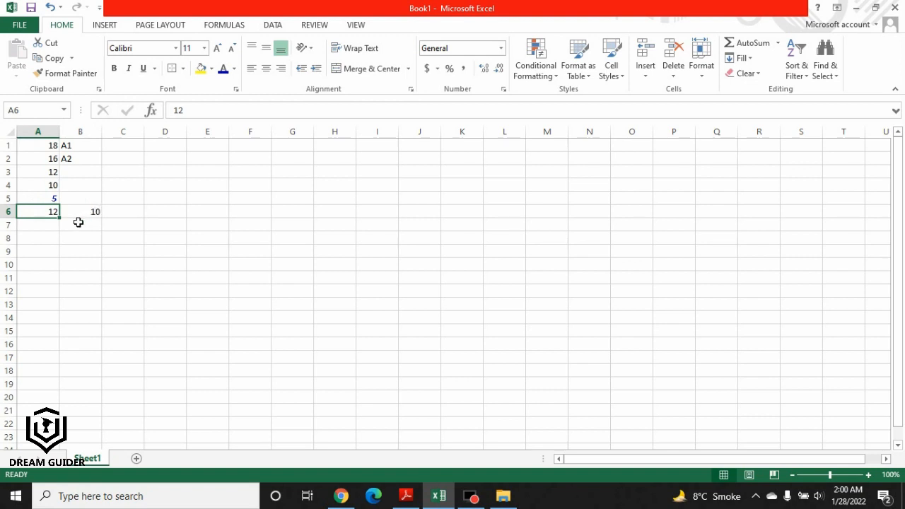
# - Enter the formula =A6+B6 in cell C6 to add the two numbers in row 6
pyautogui.click(128, 212)
pyautogui.doubleClick(127, 212)
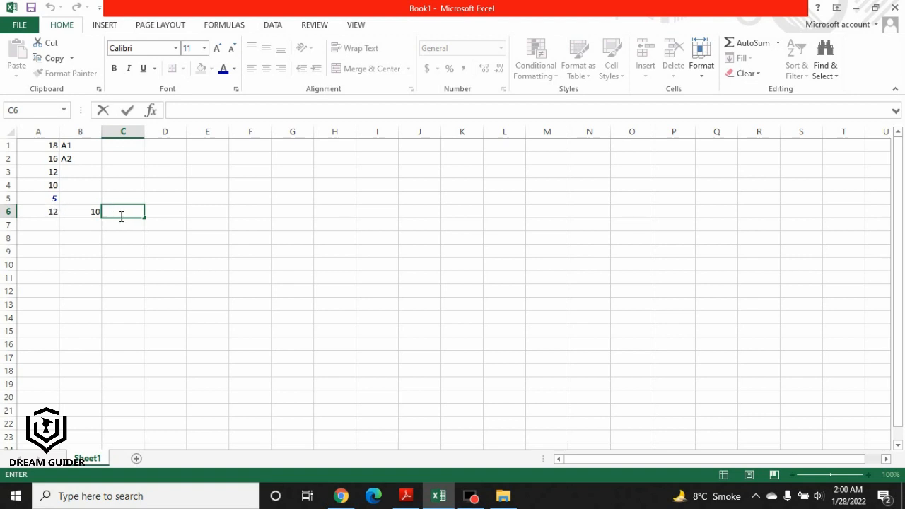
pyautogui.write('=')
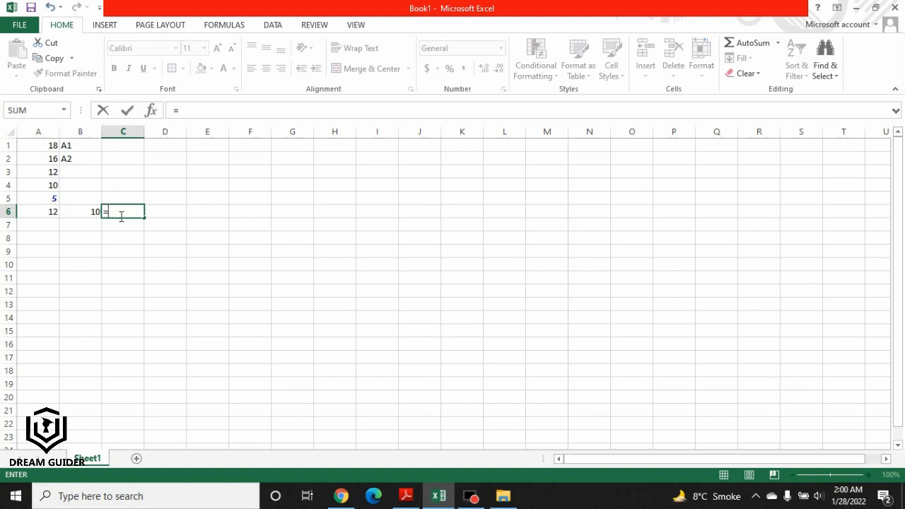
pyautogui.click(47, 212)
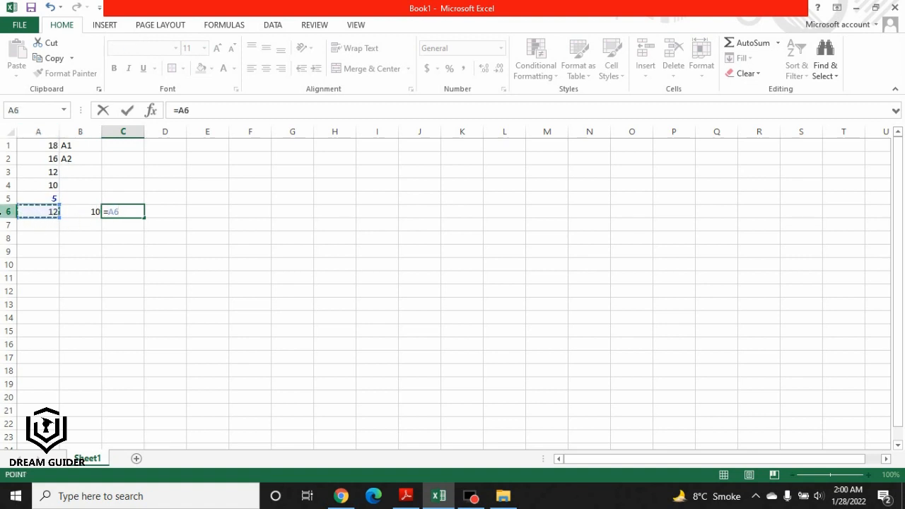
pyautogui.click(90, 211)
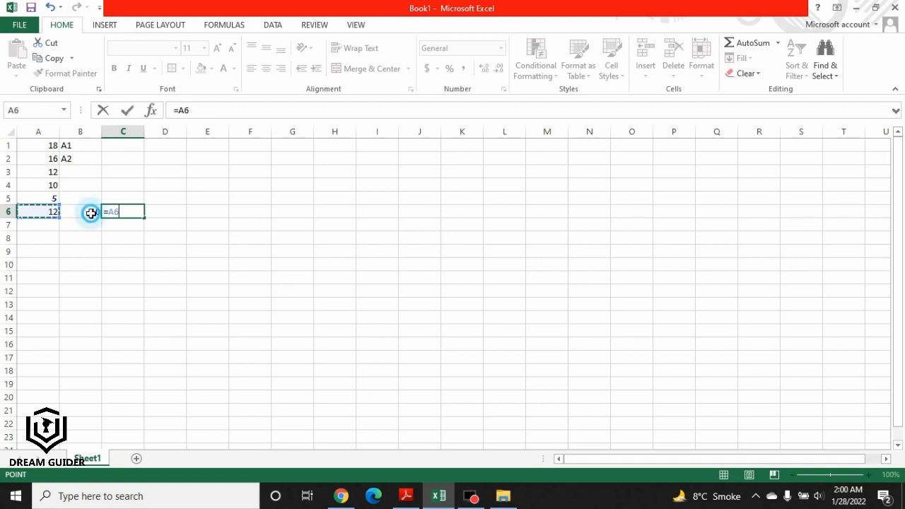
pyautogui.click(125, 212)
pyautogui.press('BackSpace')
pyautogui.press('BackSpace')
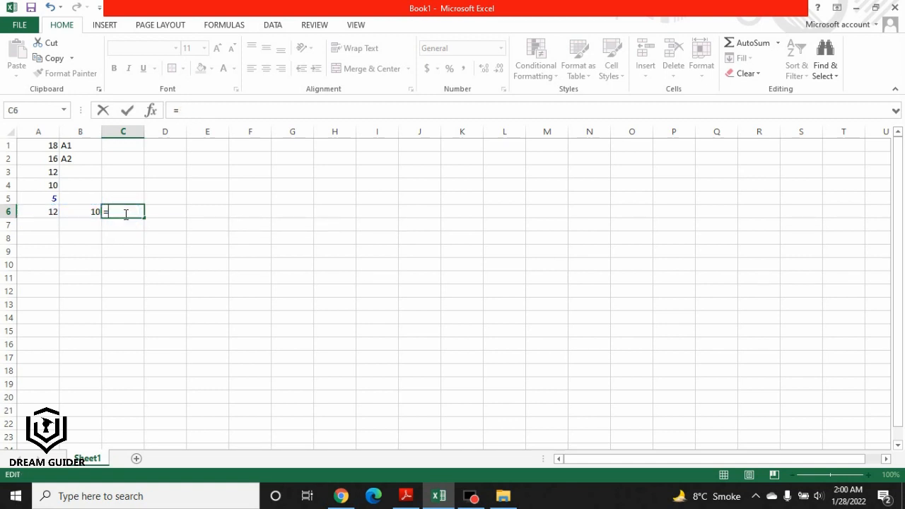
pyautogui.write('A6+B')
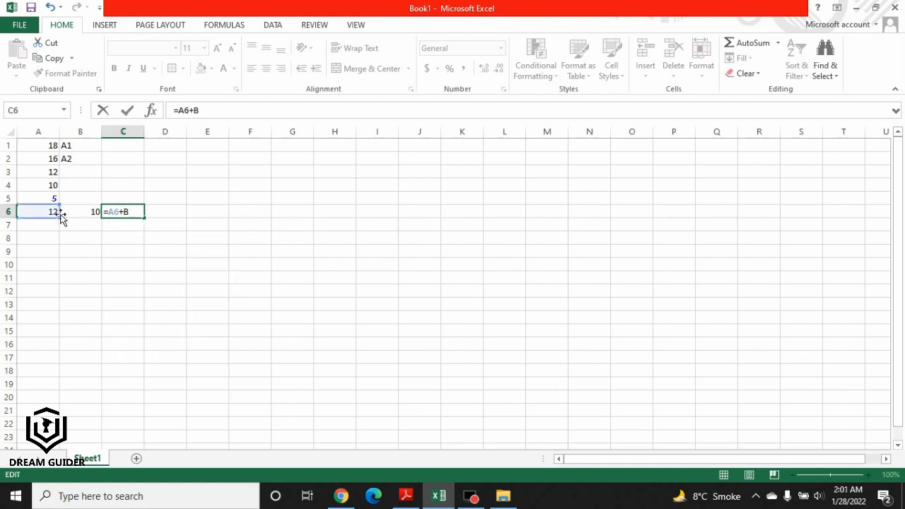
pyautogui.write('6')
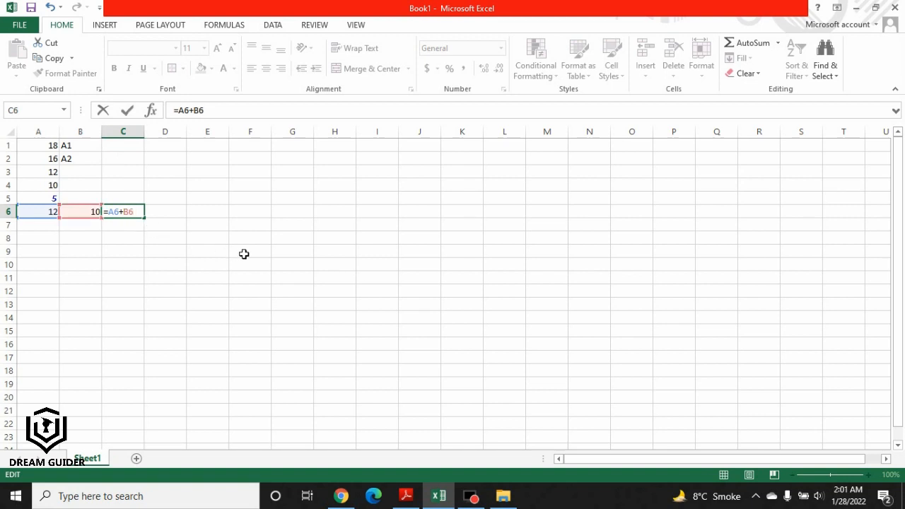
pyautogui.press('Return')
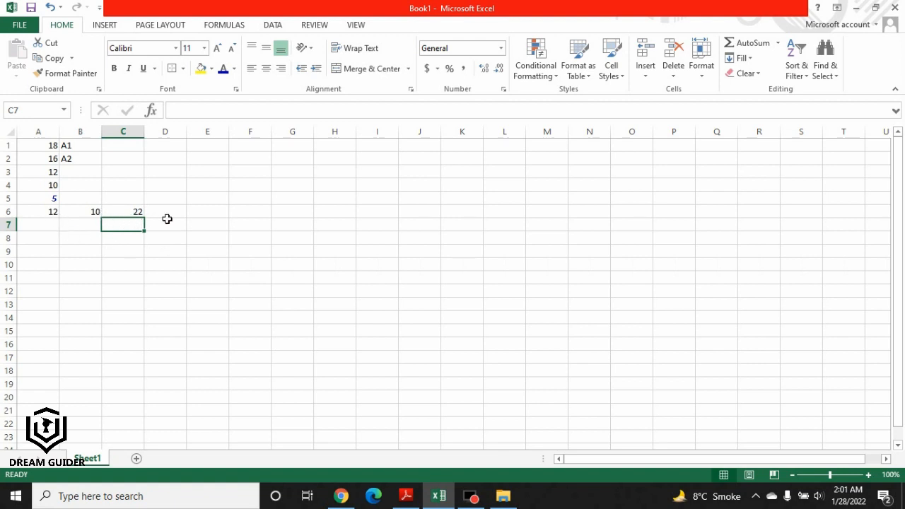
# - Clear the formula in cell C6 and the numbers in cells B6 and A6
pyautogui.click(132, 211)
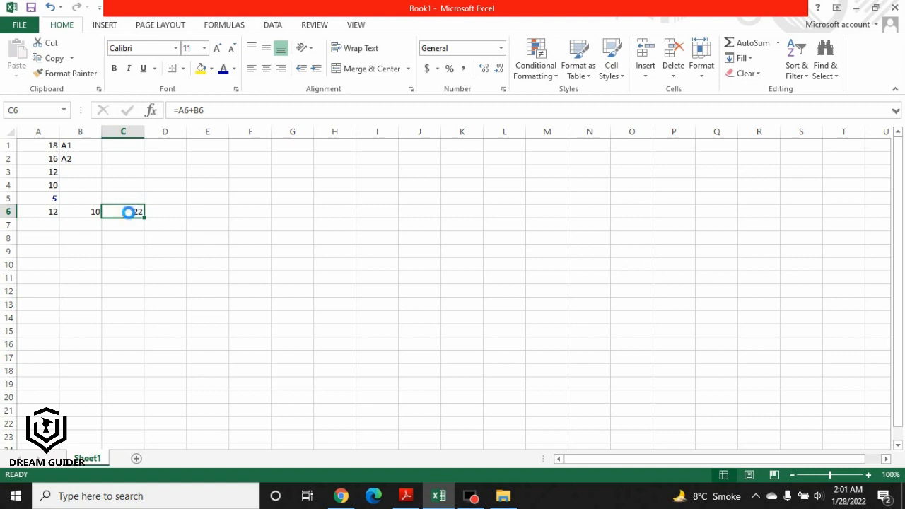
pyautogui.press('Delete')
pyautogui.press('Left')
pyautogui.press('Delete')
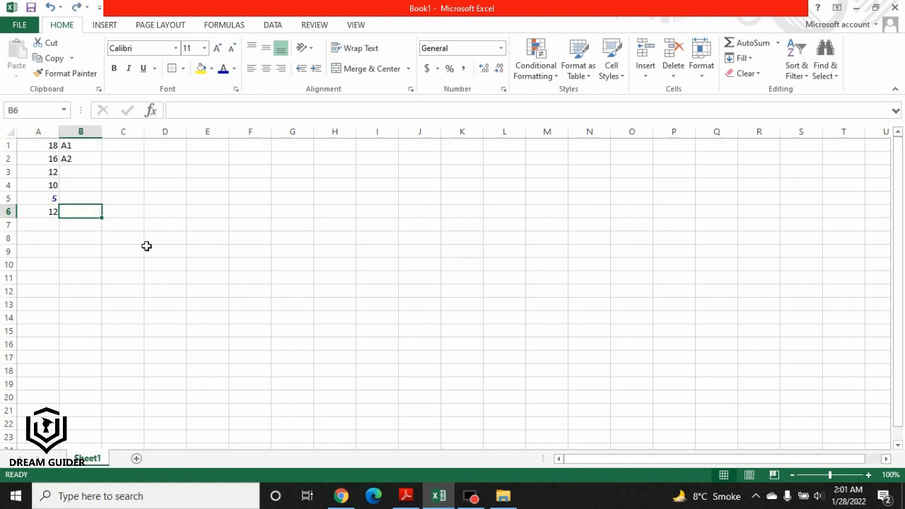
pyautogui.press('Left')
pyautogui.press('Delete')
pyautogui.click(44, 211)
pyautogui.write('=')
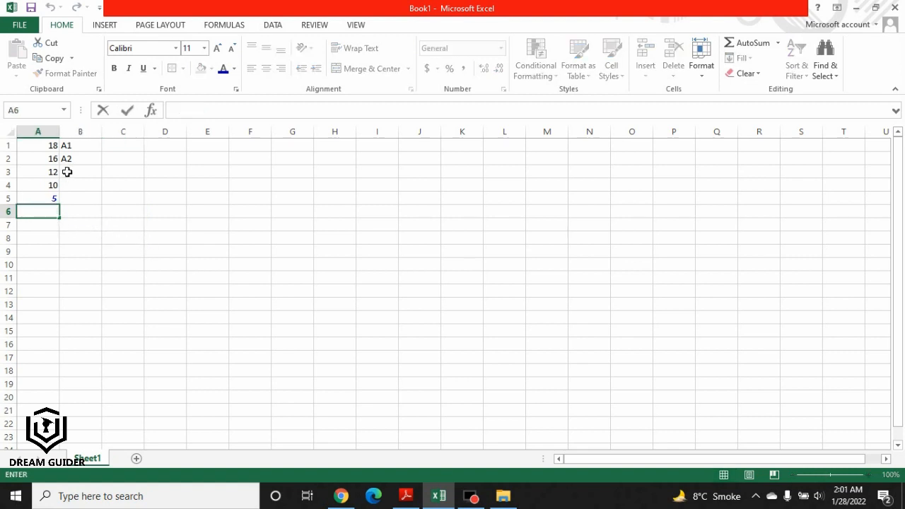
# - Enter the number 130 in cell B3
pyautogui.click(74, 172)
pyautogui.doubleClick(75, 172)
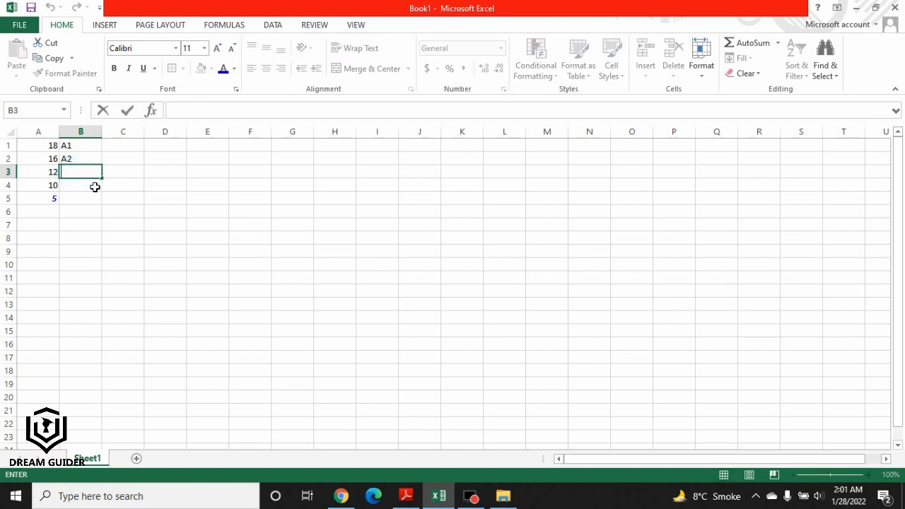
pyautogui.write('130')
pyautogui.click(130, 176)
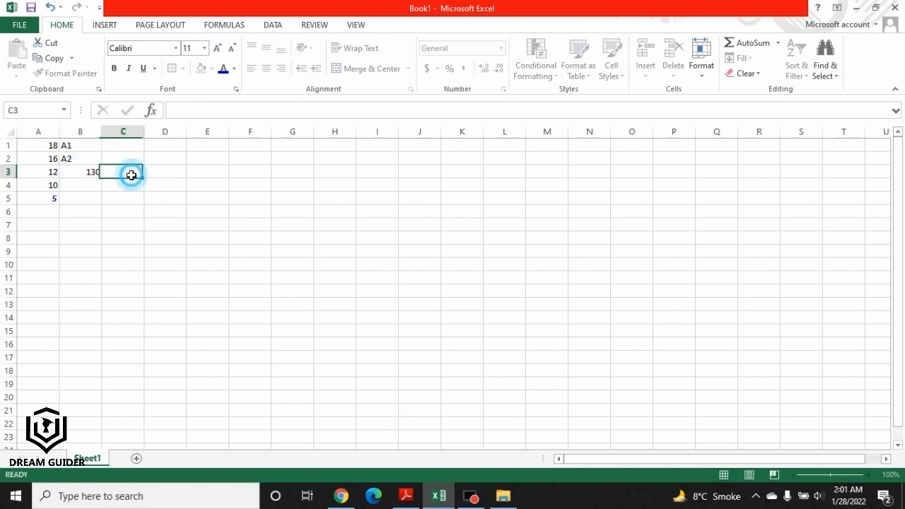
# - Enter the formula =A3+B3 in cell C3 to add the two numbers in row 3
pyautogui.doubleClick(133, 176)
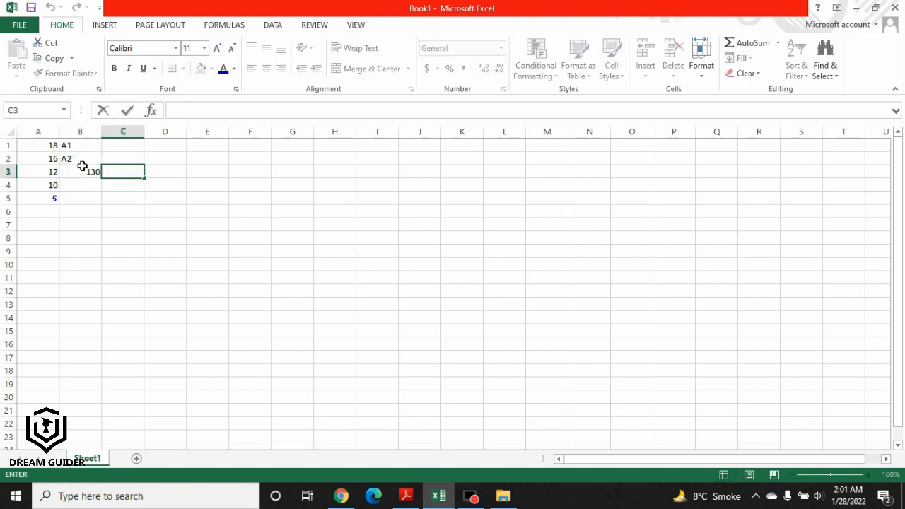
pyautogui.click(50, 175)
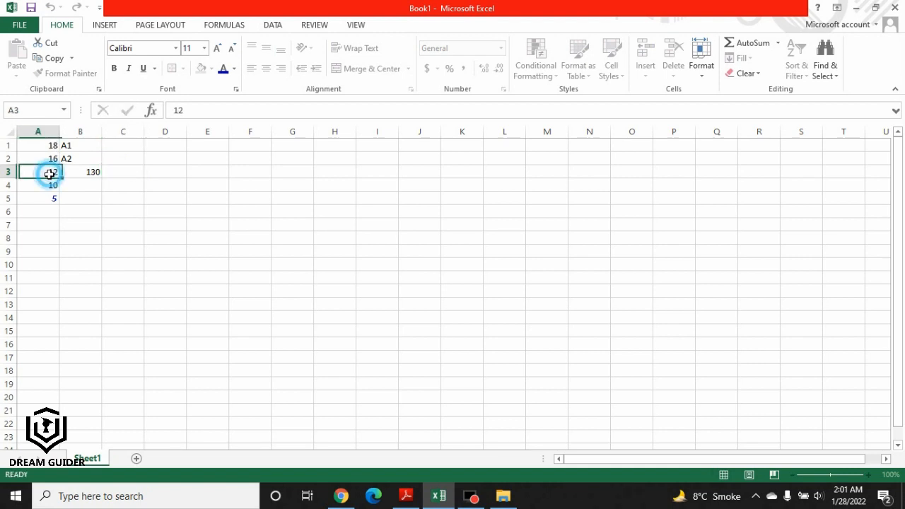
pyautogui.doubleClick(125, 173)
pyautogui.write('=A')
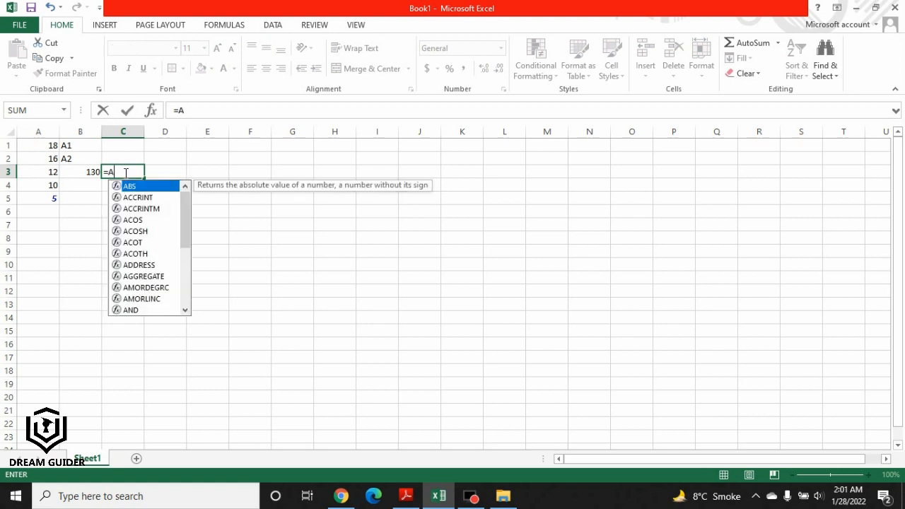
pyautogui.write('3+')
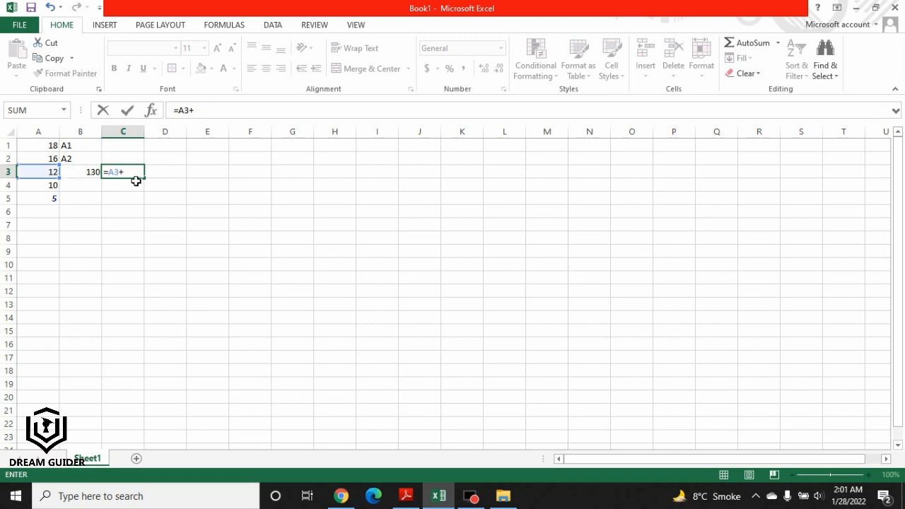
pyautogui.write('B3')
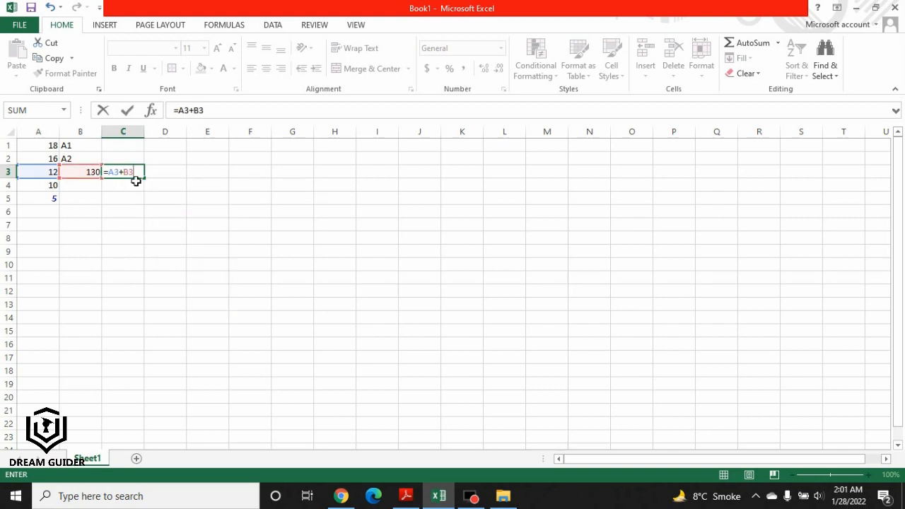
pyautogui.press('Return')
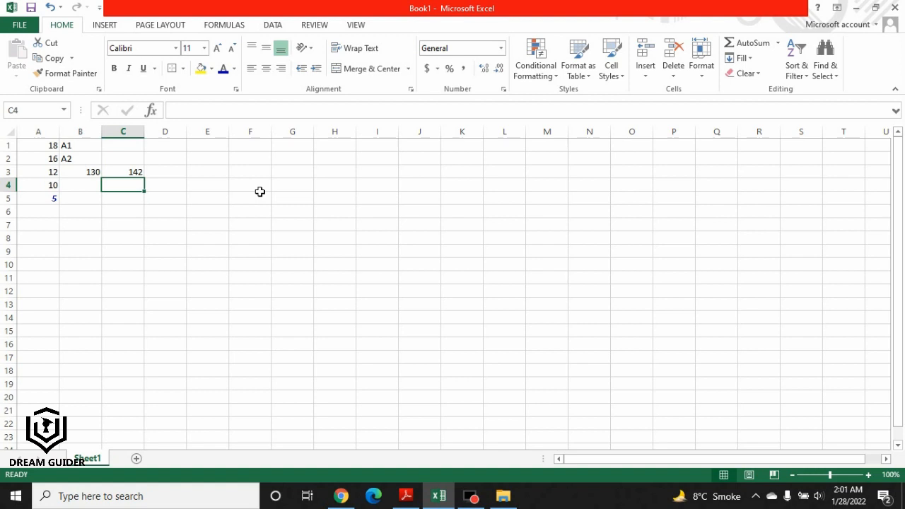
# - Change the formula in cell C3 to =A3-B3 to subtract the second number from the first
pyautogui.click(126, 173)
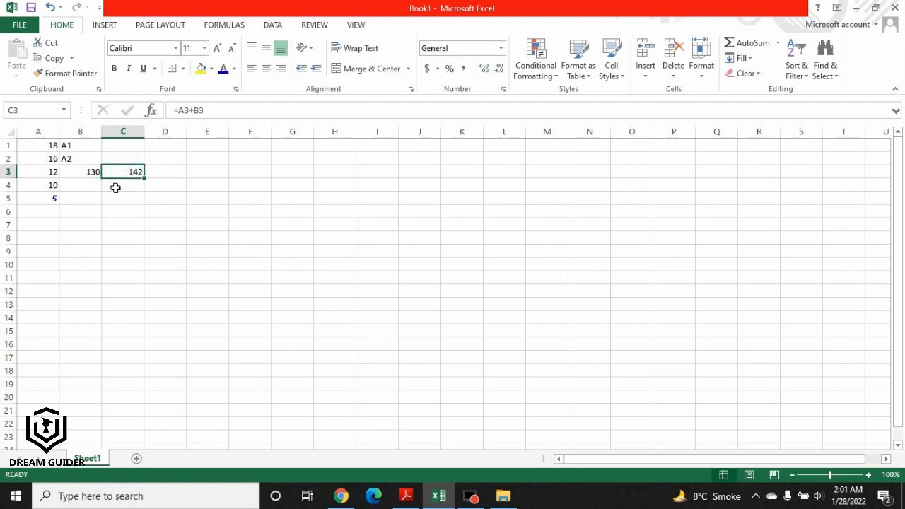
pyautogui.doubleClick(128, 174)
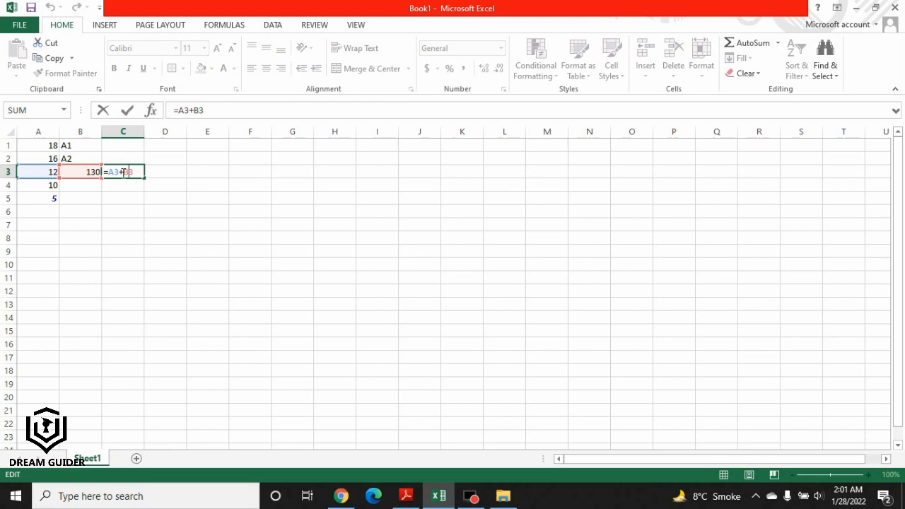
pyautogui.press('BackSpace')
pyautogui.write('-')
pyautogui.press('Return')
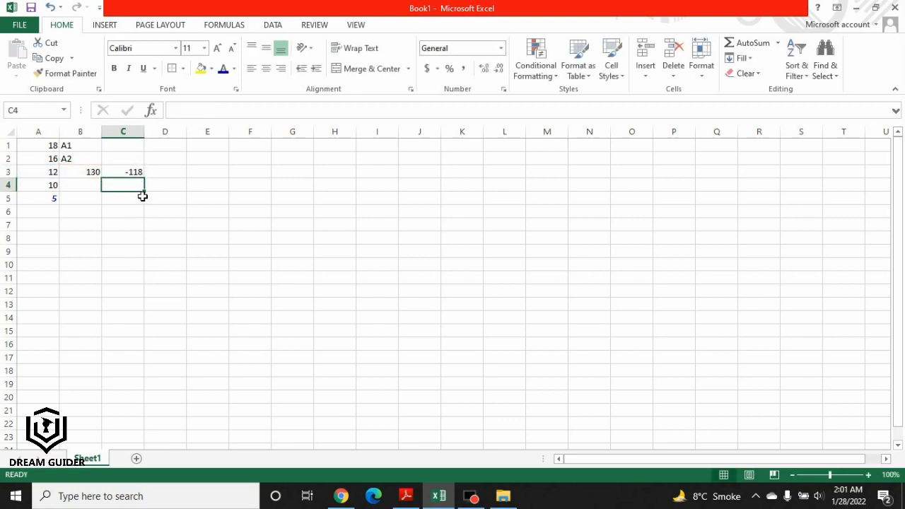
pyautogui.doubleClick(130, 173)
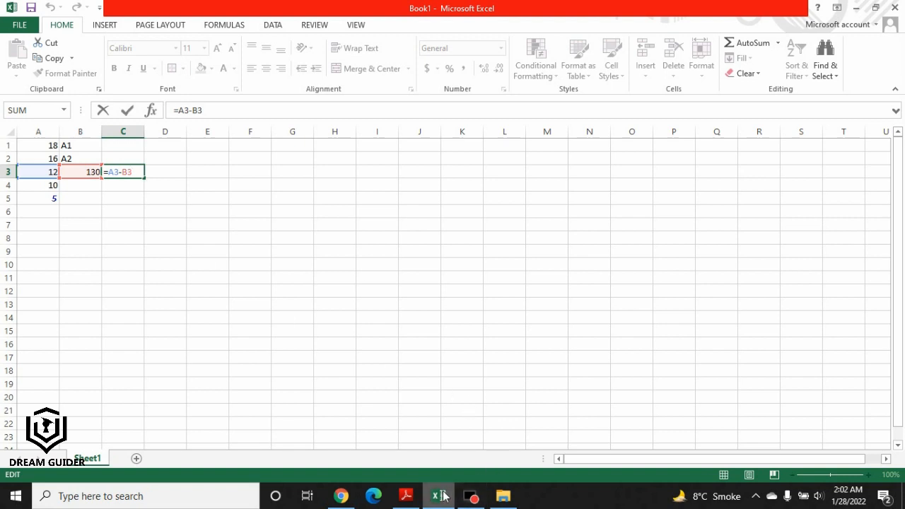
pyautogui.click(398, 489)
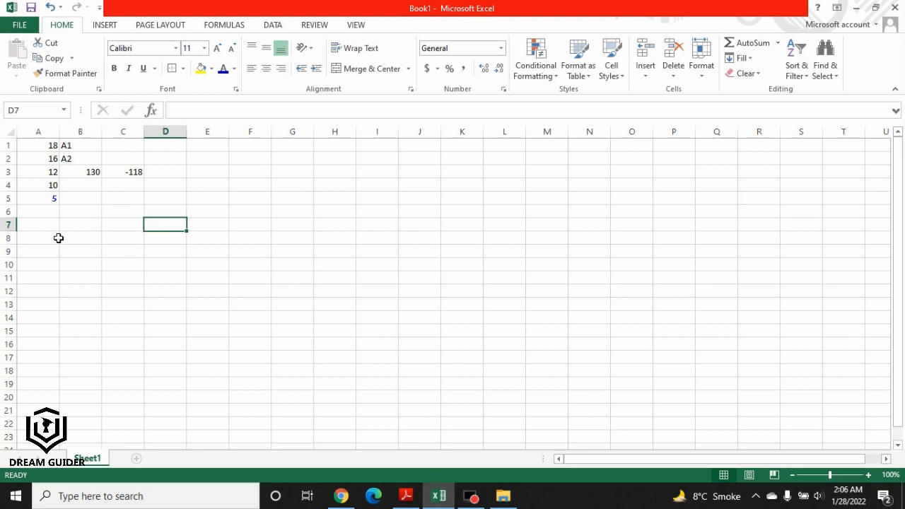
# - Enter 1 in cell E1 and fill the number series down to cell E16
pyautogui.doubleClick(219, 148)
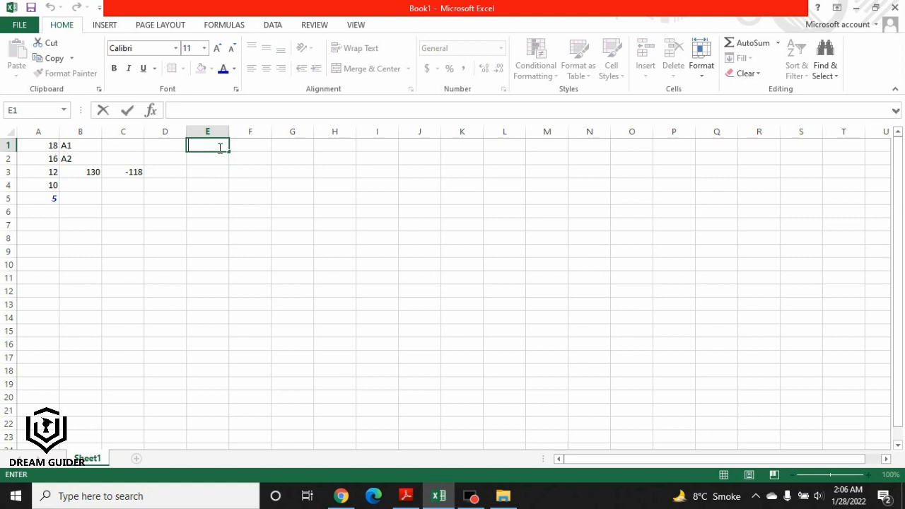
pyautogui.write('81')
pyautogui.click(240, 161)
pyautogui.click(218, 147)
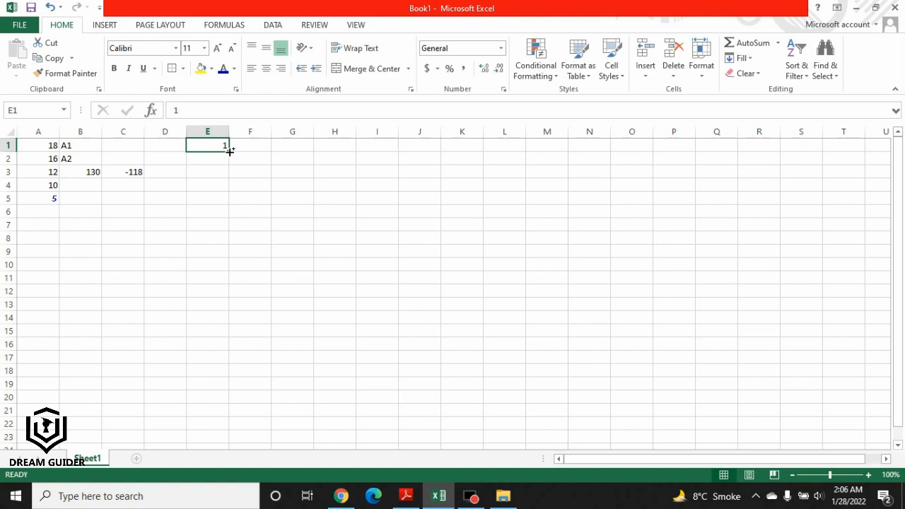
pyautogui.moveTo(230, 150); pyautogui.dragTo(227, 351)
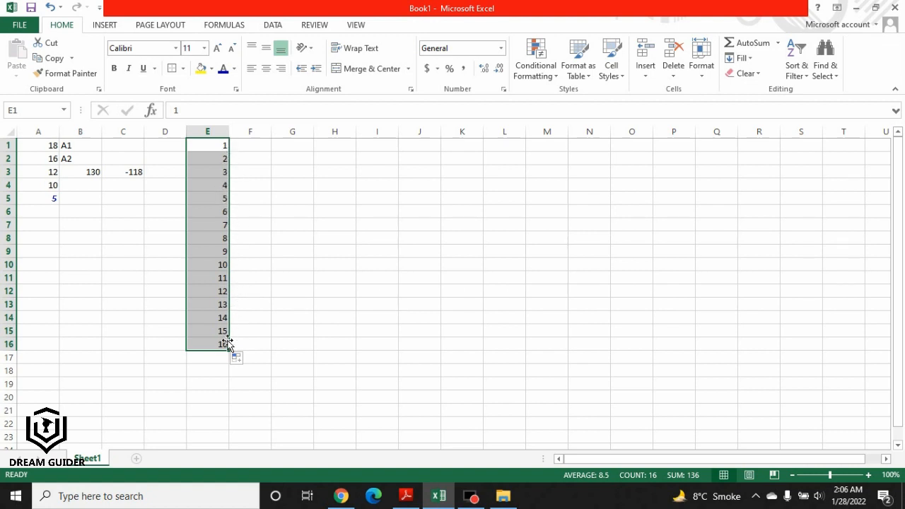
# - Enter 11 in cell F1 and fill the number series down to cell F15
pyautogui.doubleClick(248, 146)
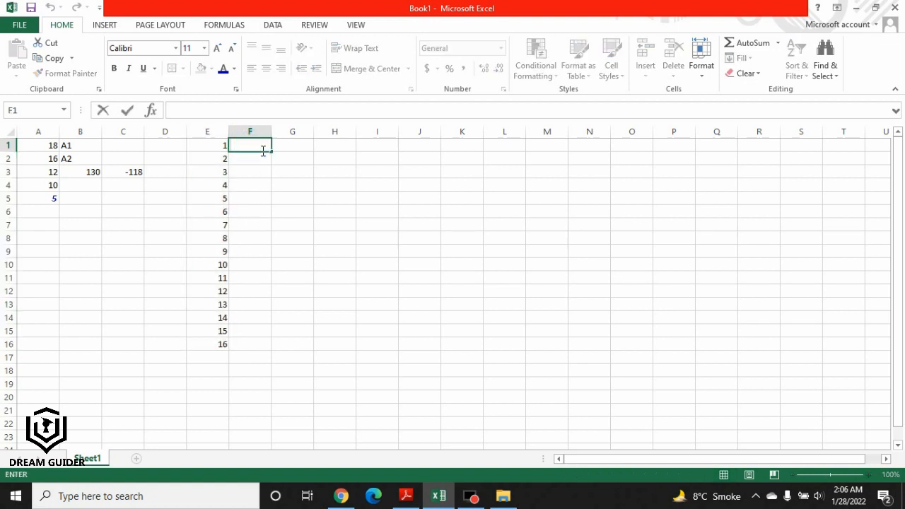
pyautogui.write('11')
pyautogui.click(278, 156)
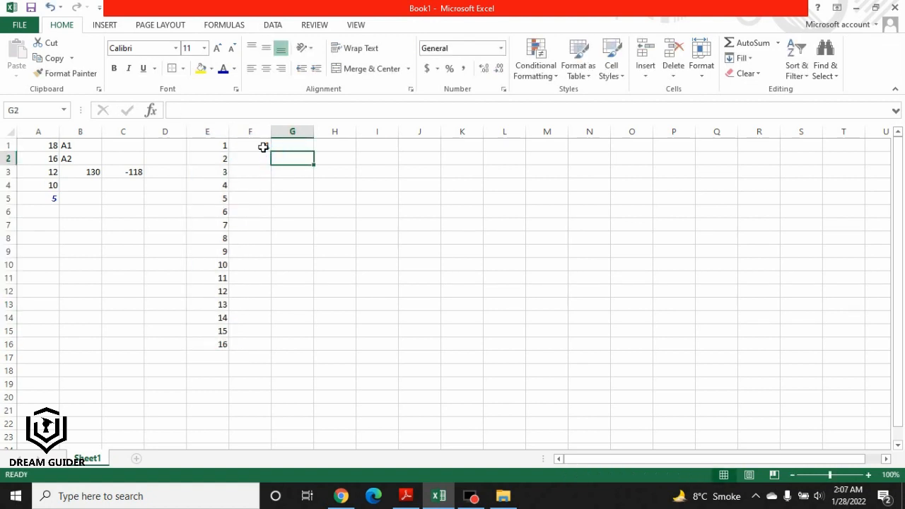
pyautogui.click(263, 147)
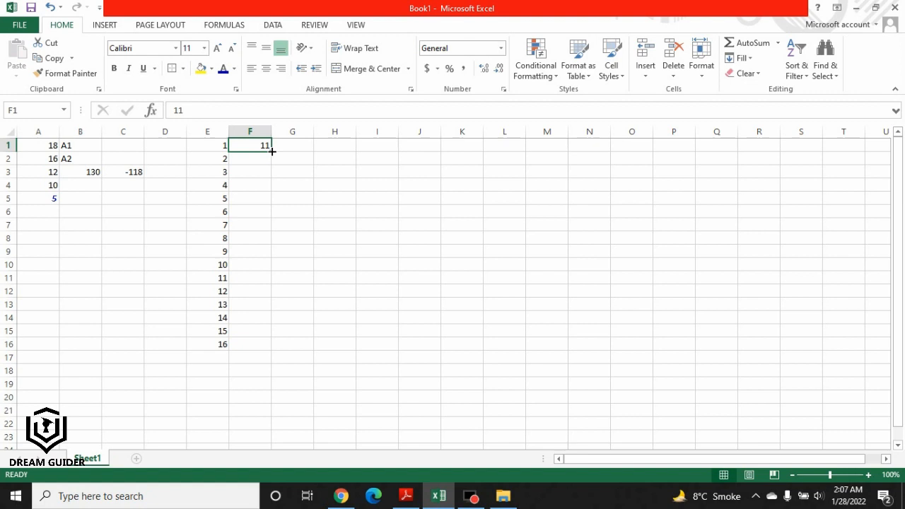
pyautogui.moveTo(272, 150); pyautogui.dragTo(267, 343)
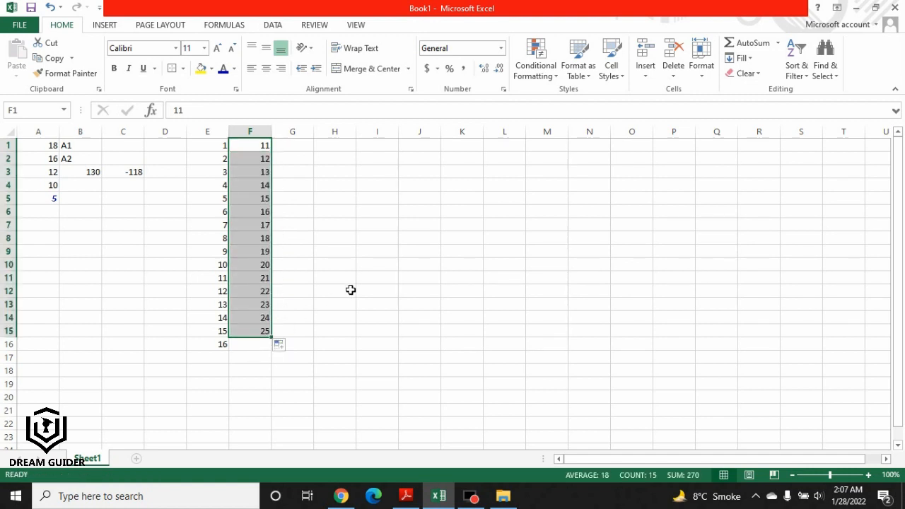
# - Undo the number series and starting values in columns E and F
pyautogui.hotkey('ctrl', 'z')
pyautogui.hotkey('ctrl', 'z')
pyautogui.hotkey('ctrl', 'z')
pyautogui.hotkey('ctrl', 'z')
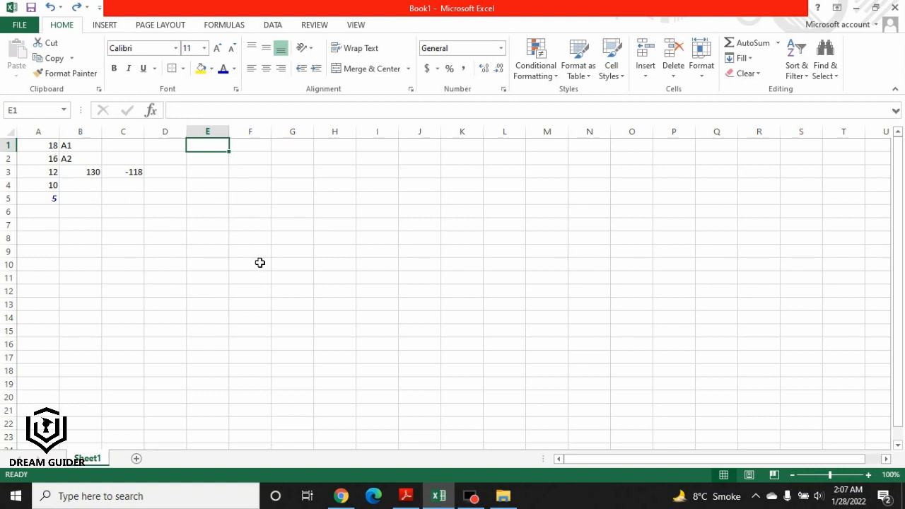
# - Consult the text-function slide of the PDF guide in Adobe Reader and enter Smart, Dream and Guider in cells F7 to F9 in Excel
pyautogui.click(407, 496)
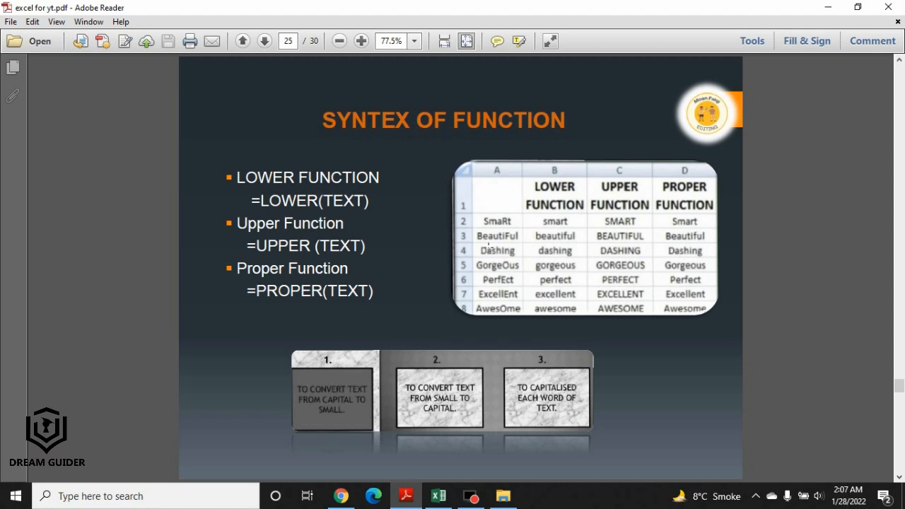
pyautogui.click(439, 496)
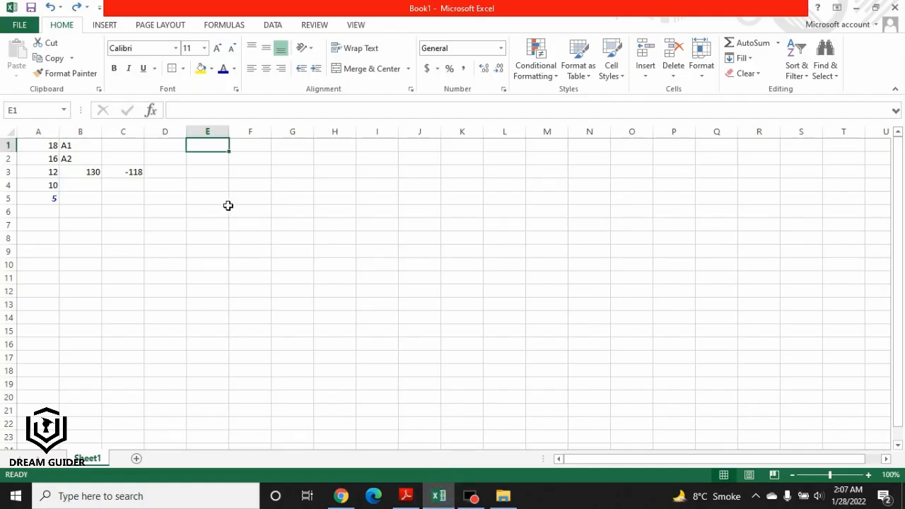
pyautogui.doubleClick(86, 150)
pyautogui.doubleClick(86, 150)
pyautogui.click(249, 224)
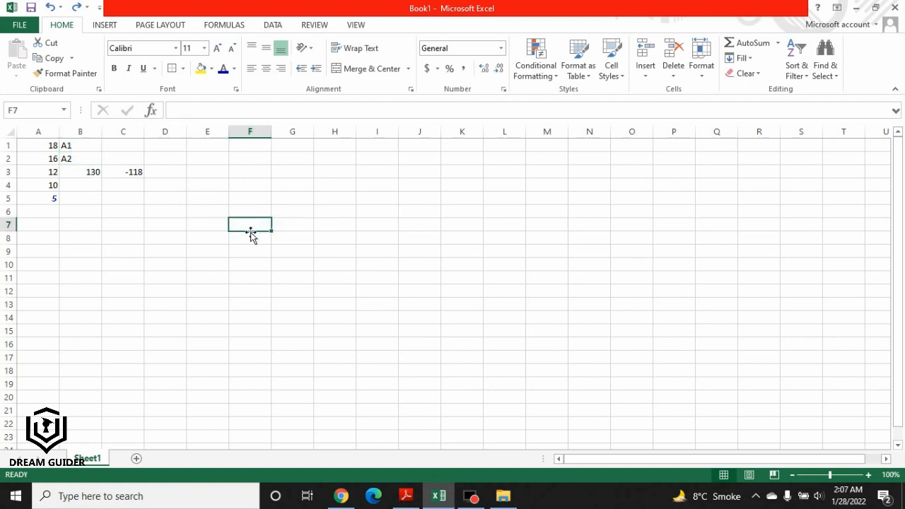
pyautogui.doubleClick(250, 225)
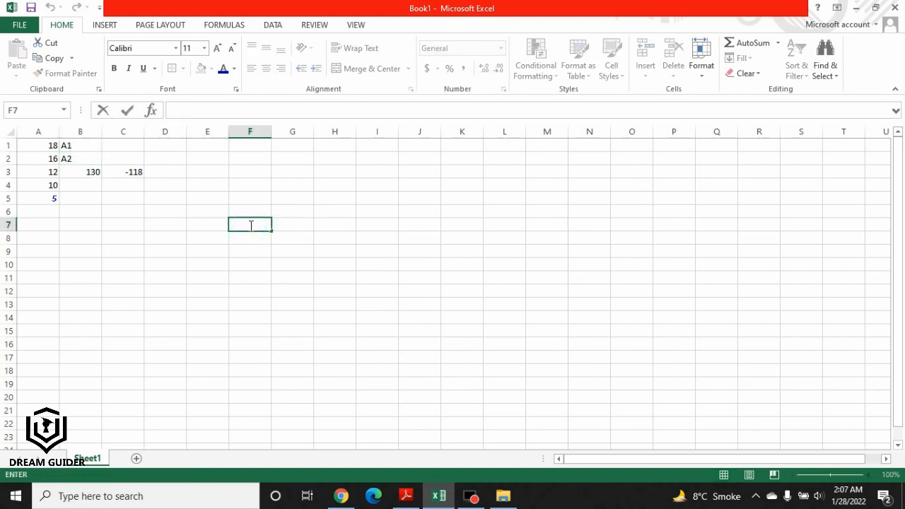
pyautogui.write('Smart')
pyautogui.click(252, 241)
pyautogui.write('D')
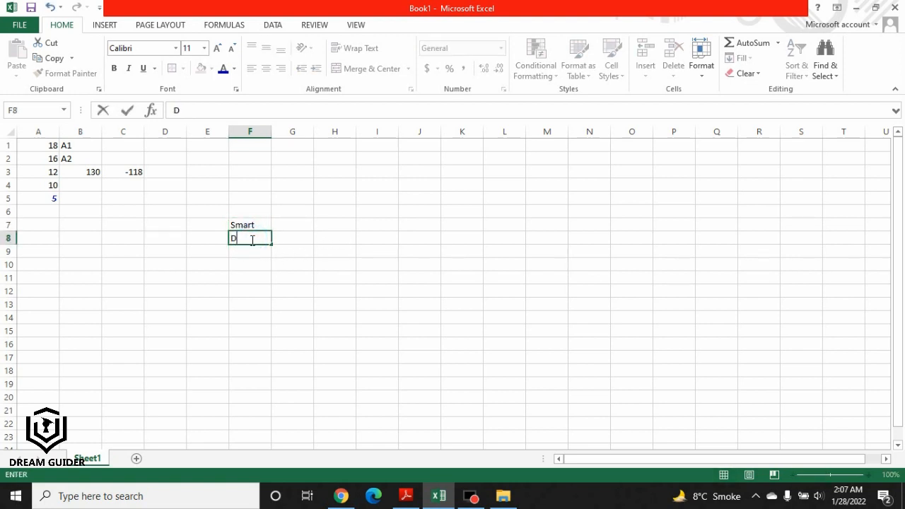
pyautogui.write('ream')
pyautogui.click(253, 254)
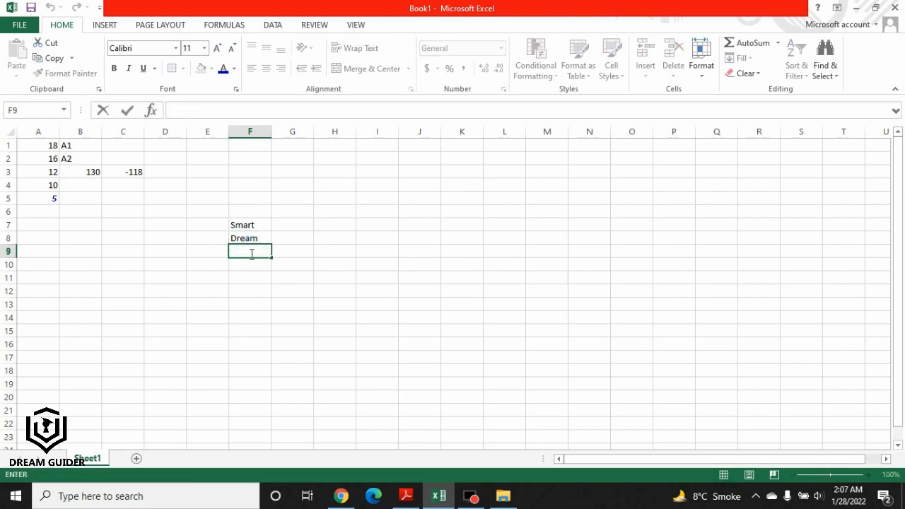
pyautogui.write('Guider')
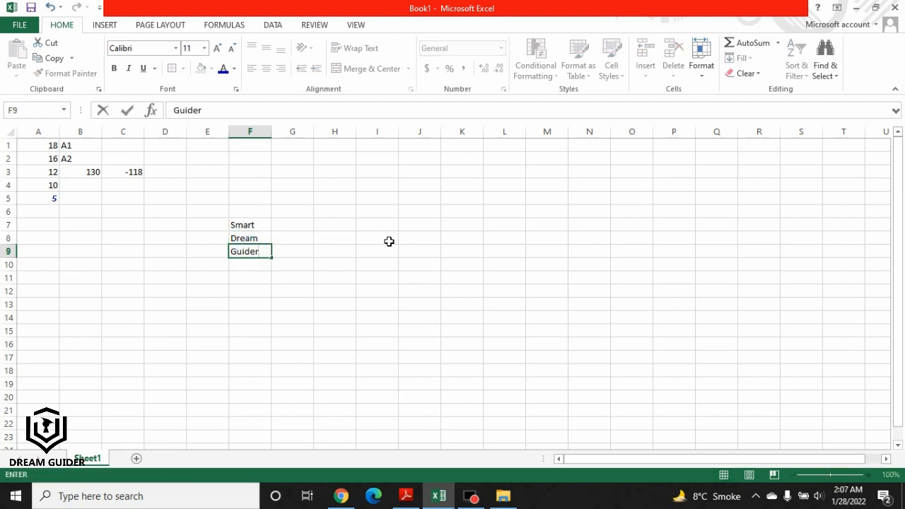
# - Enter the formula =LOWER(F7) in cell G7 to convert the word Smart to lowercase
pyautogui.click(289, 227)
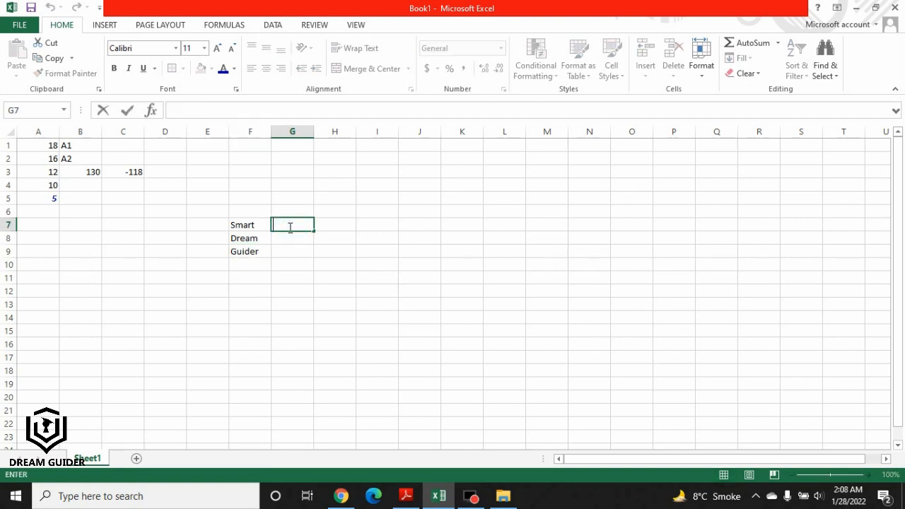
pyautogui.write('=lower')
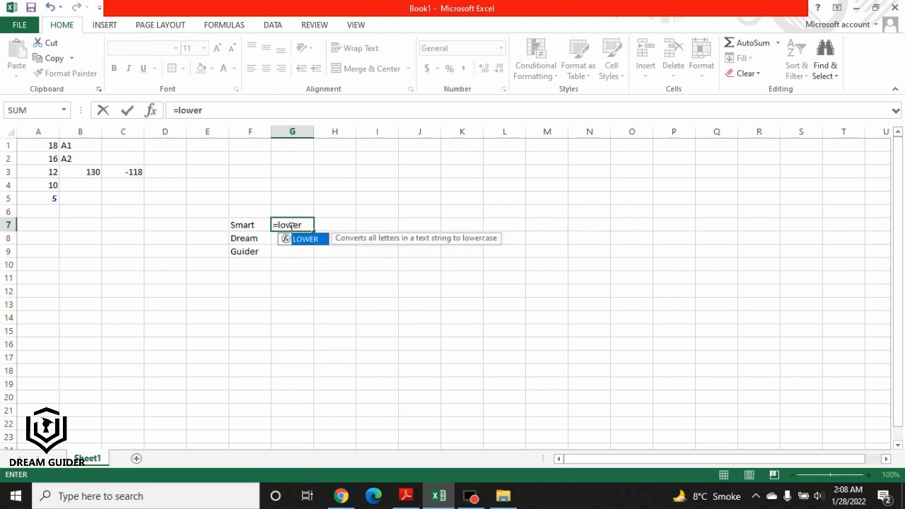
pyautogui.write('(')
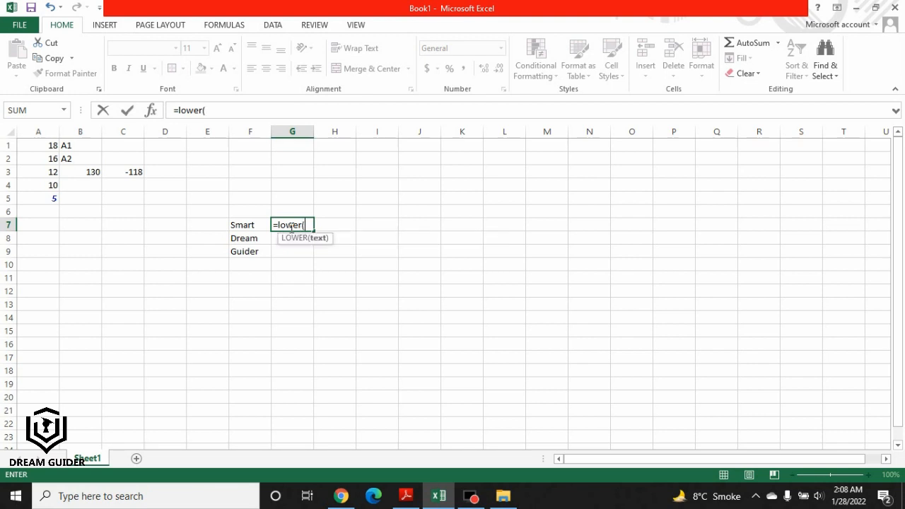
pyautogui.click(256, 226)
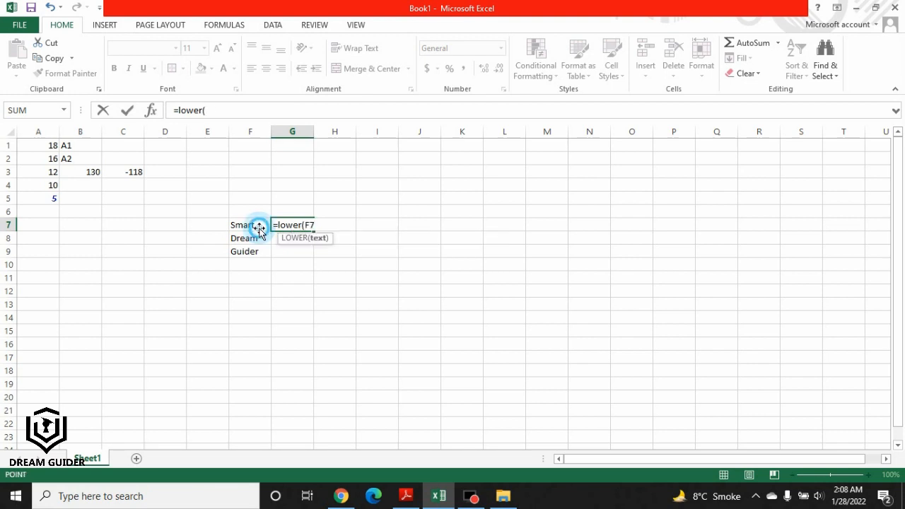
pyautogui.click(313, 224)
pyautogui.press('Return')
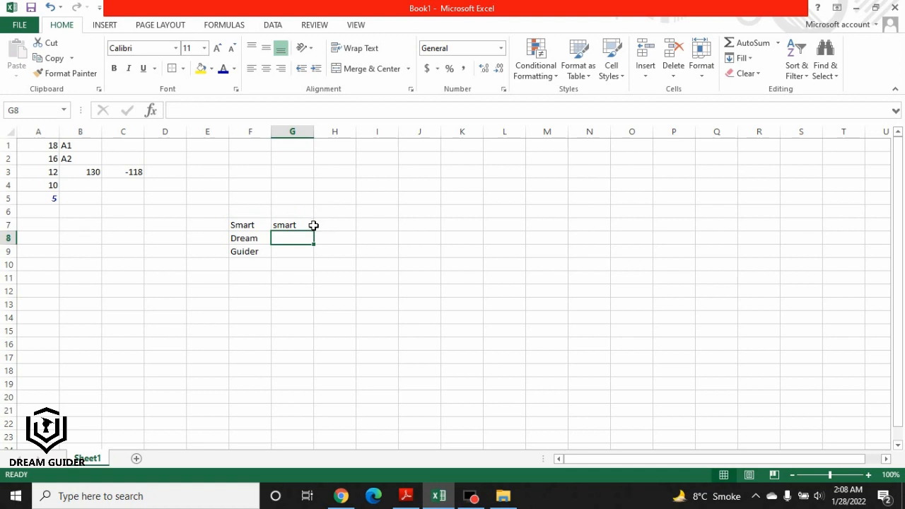
# - Enter the formula =UPPER(F7) in cell H7 to convert the word Smart to uppercase
pyautogui.click(329, 226)
pyautogui.click(342, 227)
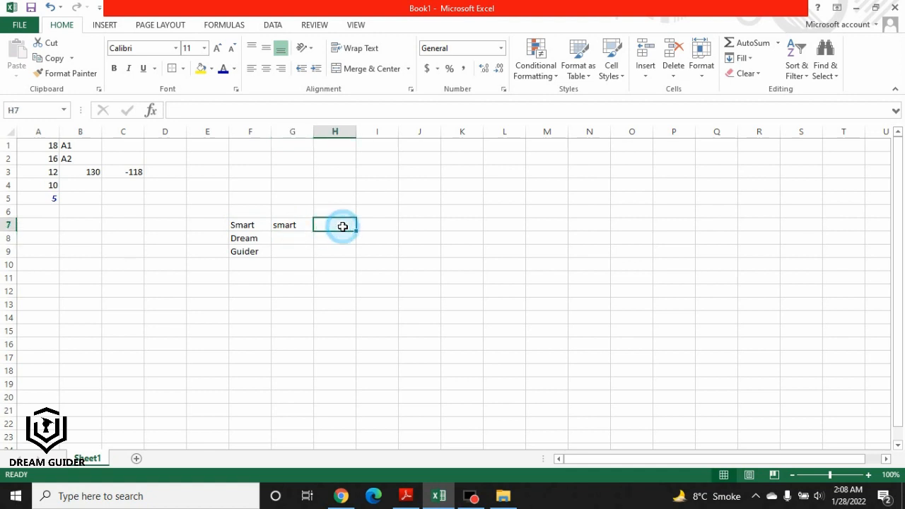
pyautogui.write('+')
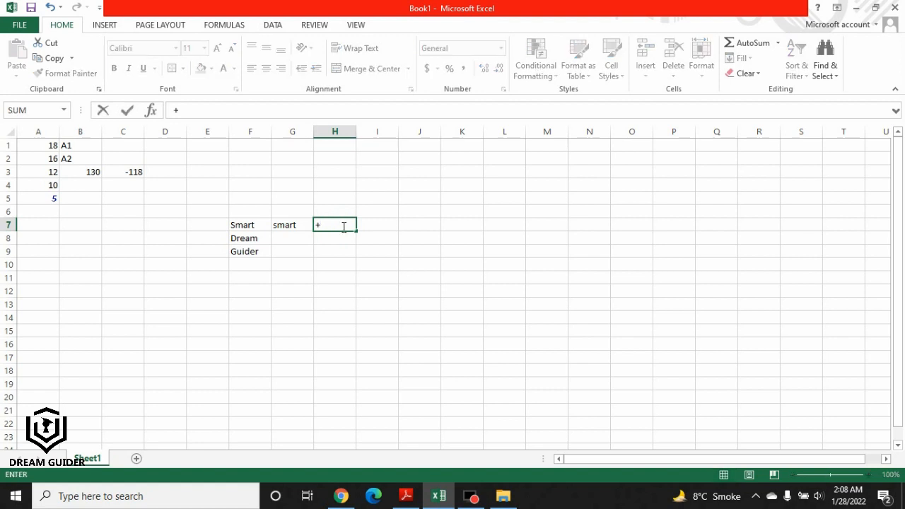
pyautogui.press('Escape')
pyautogui.write('=lo')
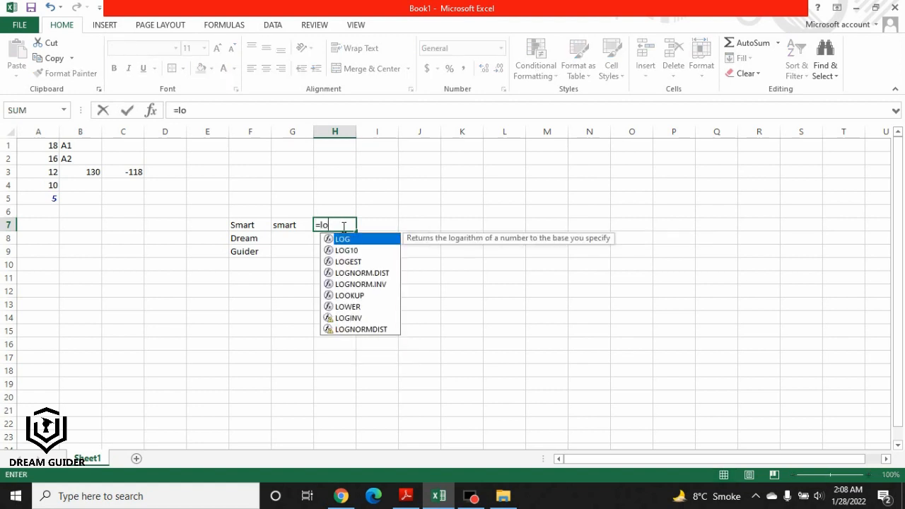
pyautogui.press('BackSpace')
pyautogui.press('BackSpace')
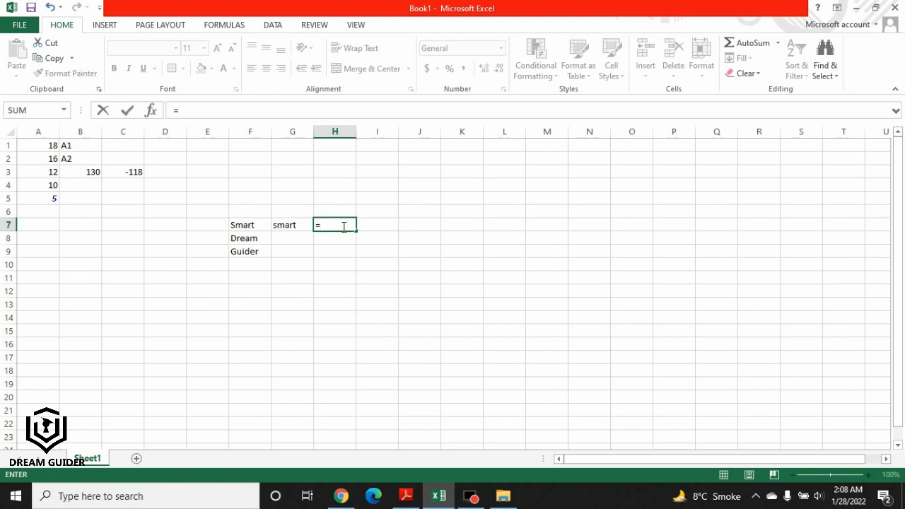
pyautogui.write('upper(')
pyautogui.click(247, 226)
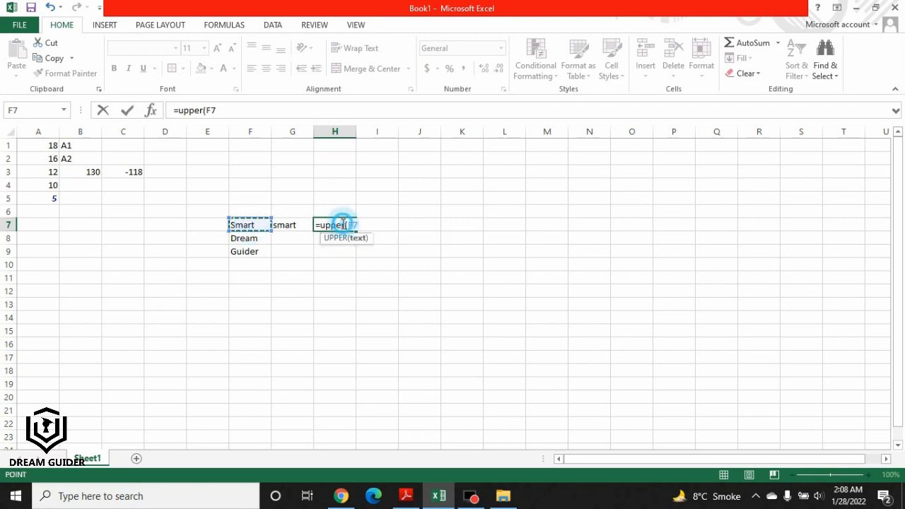
pyautogui.write(')')
pyautogui.press('Return')
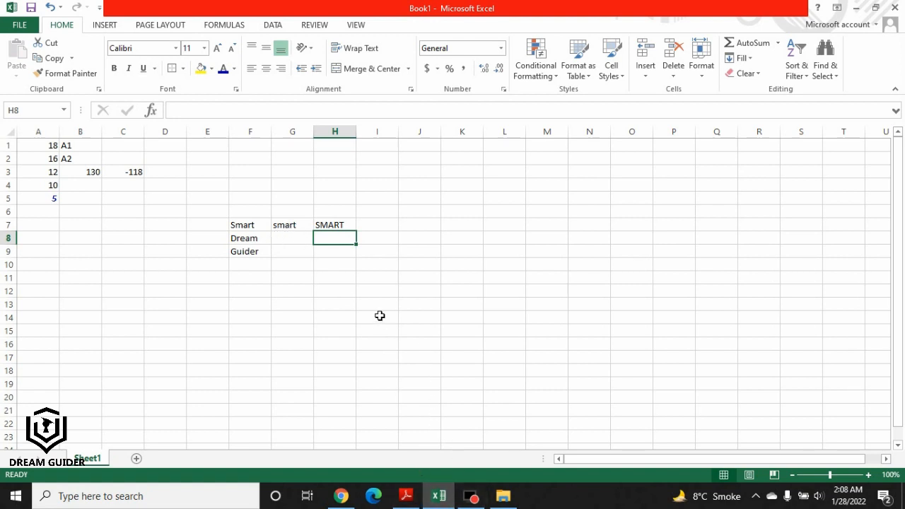
# - Switch to the PDF guide in Adobe Reader and review the syntax of the LOWER and UPPER functions on page 25
pyautogui.click(406, 495)
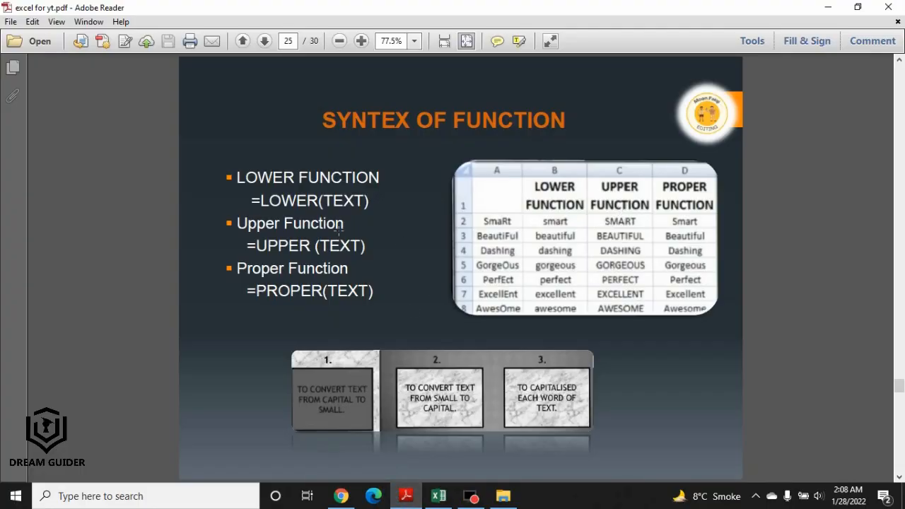
pyautogui.moveTo(253, 200); pyautogui.dragTo(370, 204)
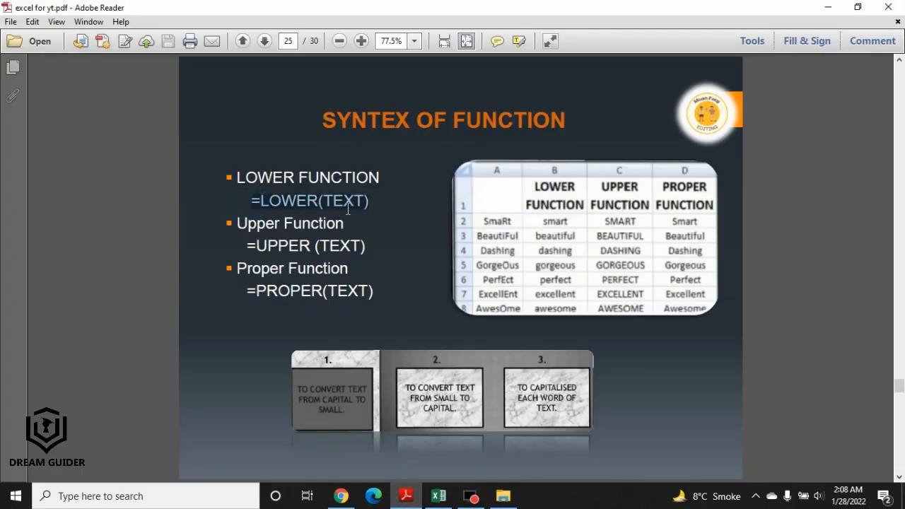
pyautogui.moveTo(369, 201); pyautogui.dragTo(328, 200)
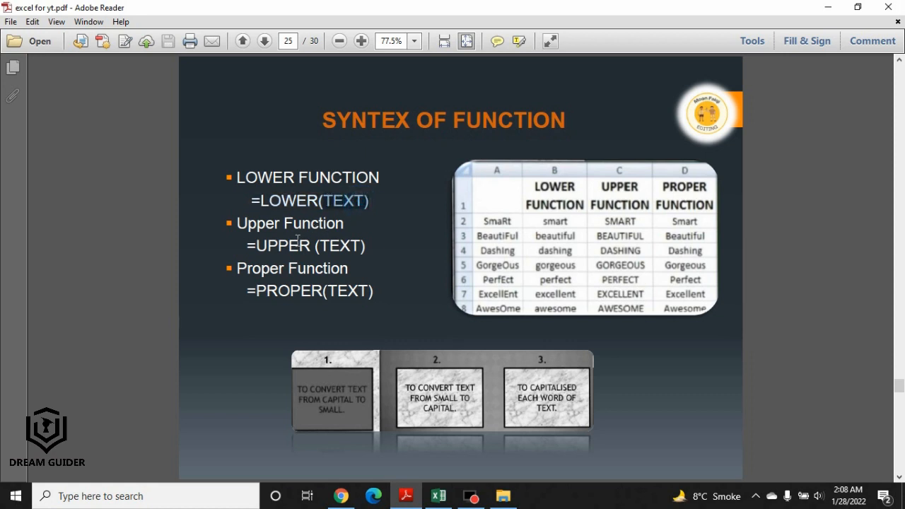
pyautogui.moveTo(258, 245); pyautogui.dragTo(351, 245)
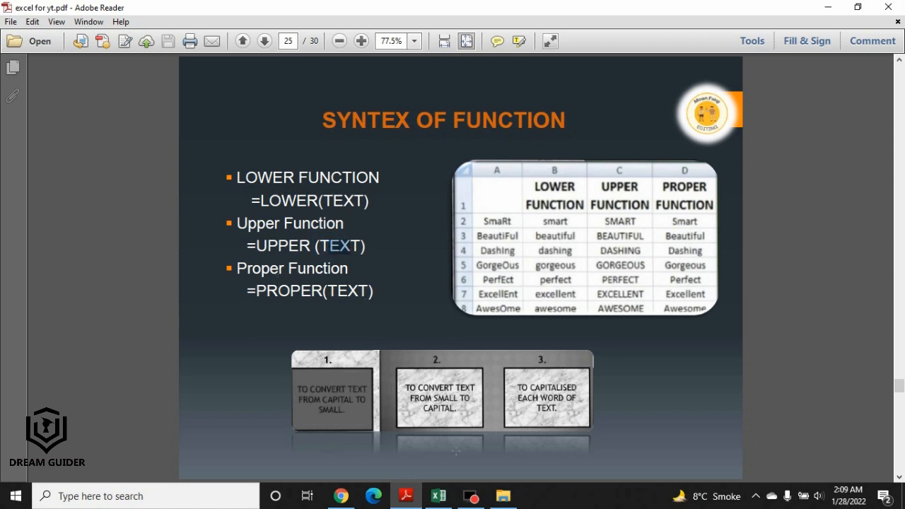
# - Switch to Excel and enter the formula =PROPER(F7) in cell I7 to capitalise the first letter of the word Smart
pyautogui.click(429, 500)
pyautogui.click(375, 225)
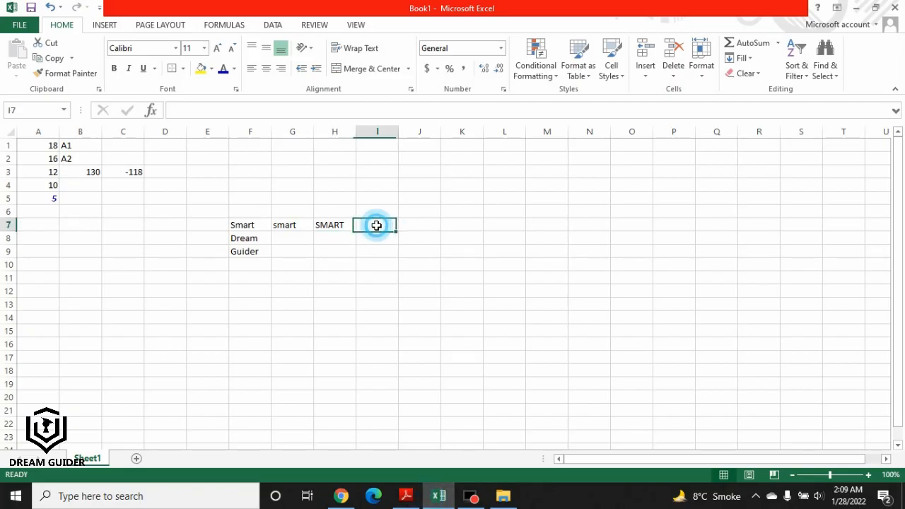
pyautogui.write('=')
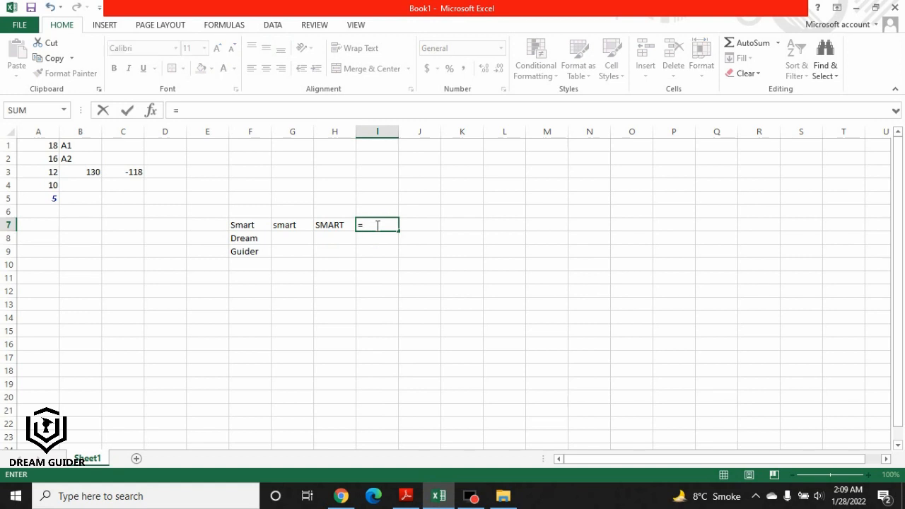
pyautogui.write('prope')
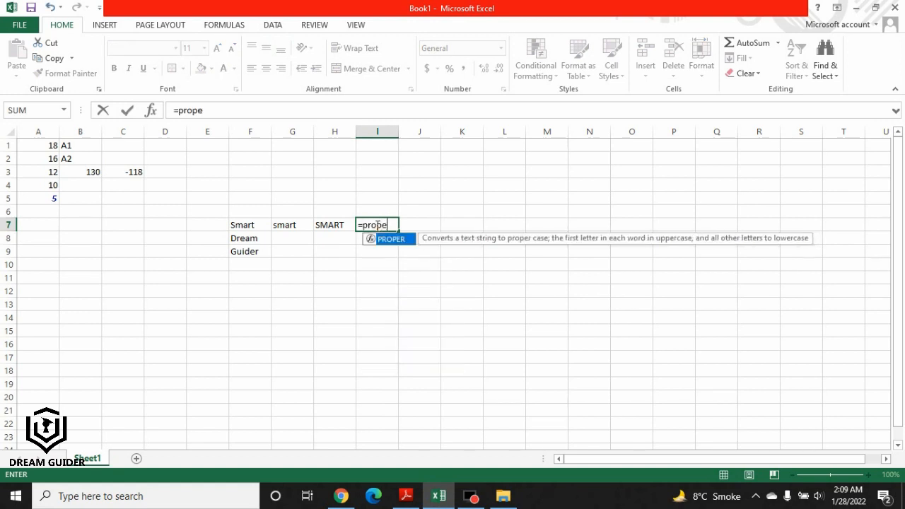
pyautogui.write('r(')
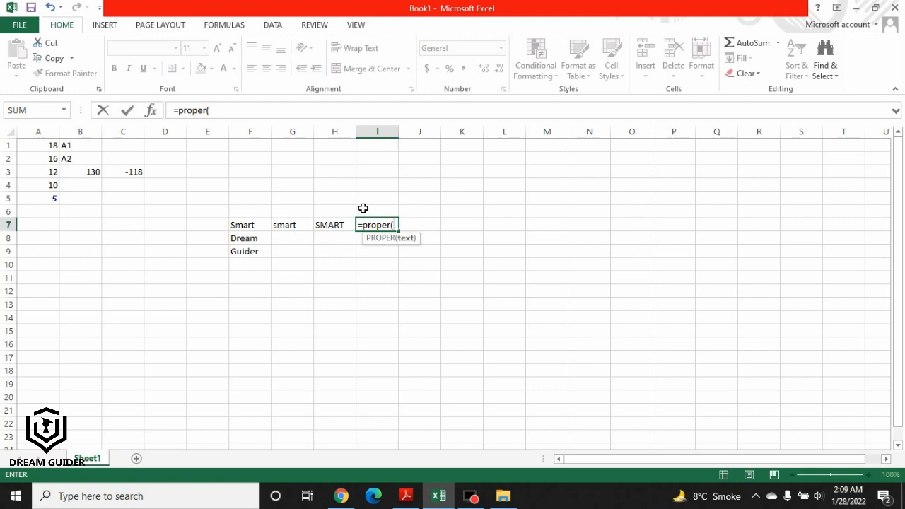
pyautogui.click(250, 226)
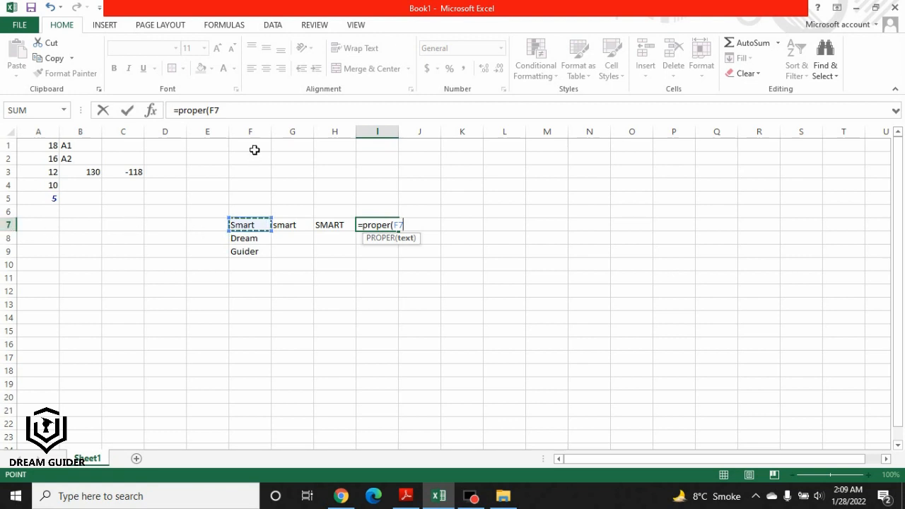
pyautogui.doubleClick(398, 225)
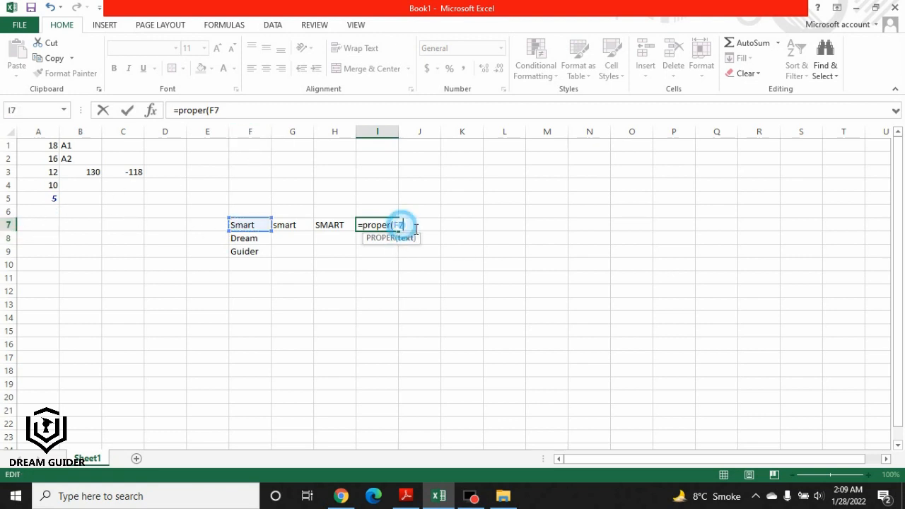
pyautogui.press('Return')
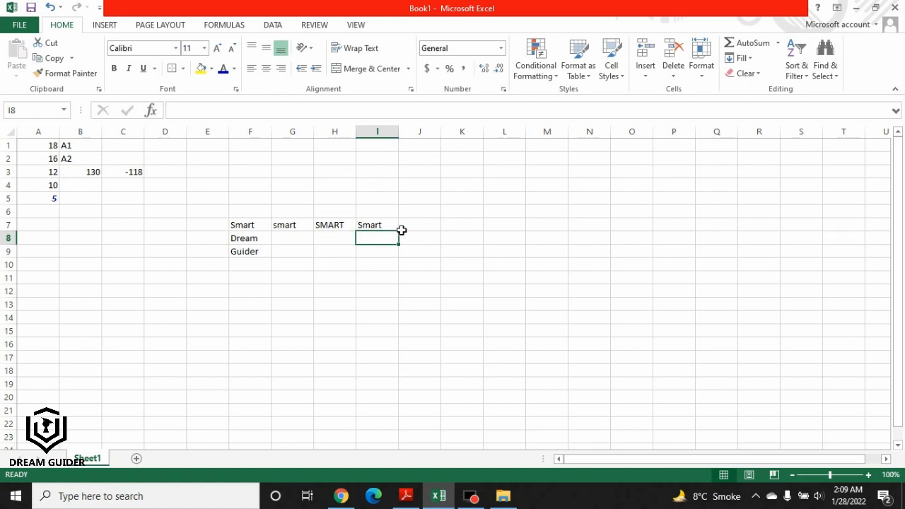
# - Autofill the LOWER formula from cell G7 down through G9 to convert Dream and Guider to lowercase
pyautogui.click(342, 225)
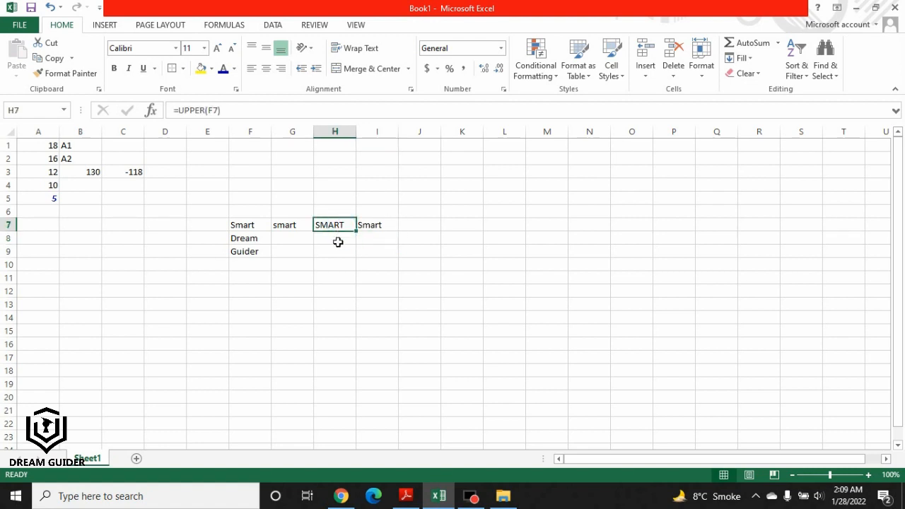
pyautogui.click(295, 225)
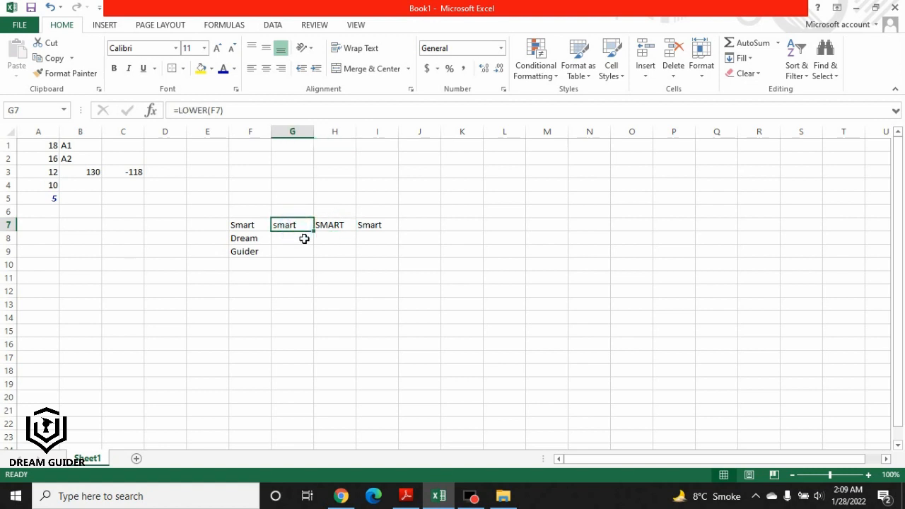
pyautogui.doubleClick(289, 240)
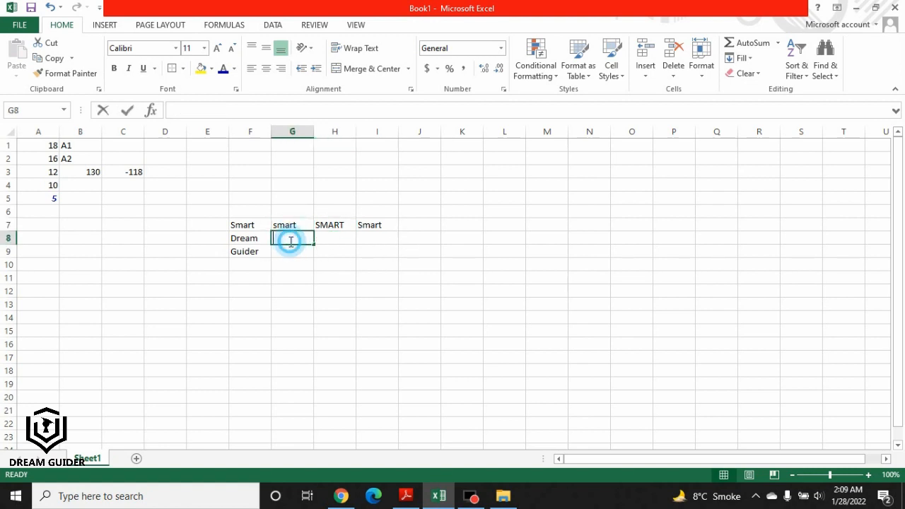
pyautogui.click(302, 227)
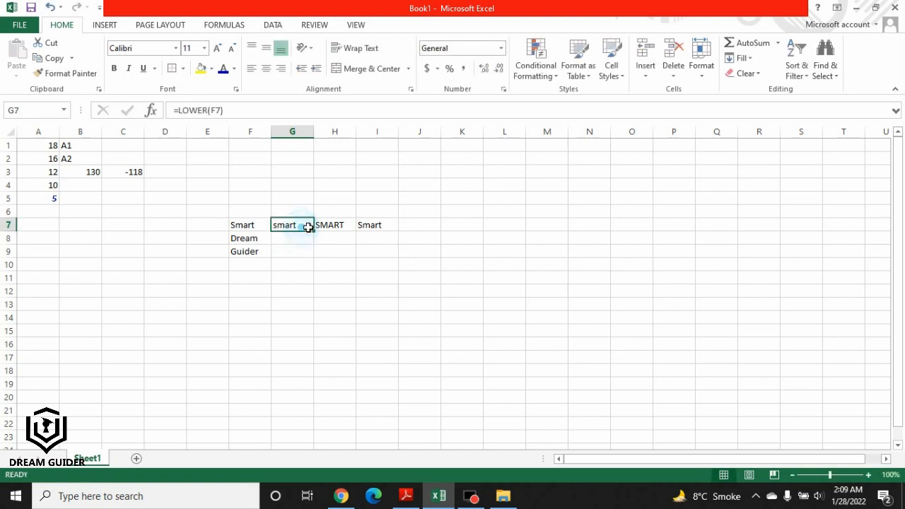
pyautogui.moveTo(316, 230); pyautogui.dragTo(315, 258)
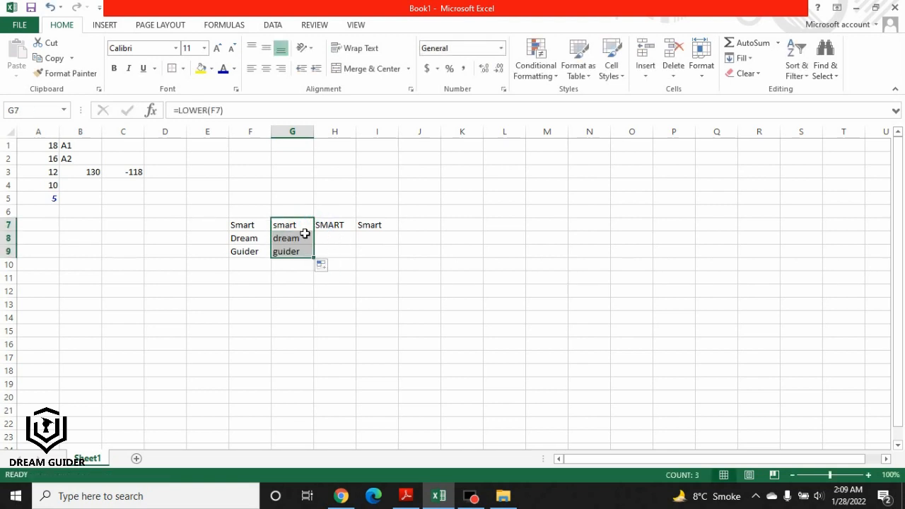
# - Autofill the UPPER formula from cell H7 down through H9 to convert Dream and Guider to uppercase
pyautogui.click(304, 226)
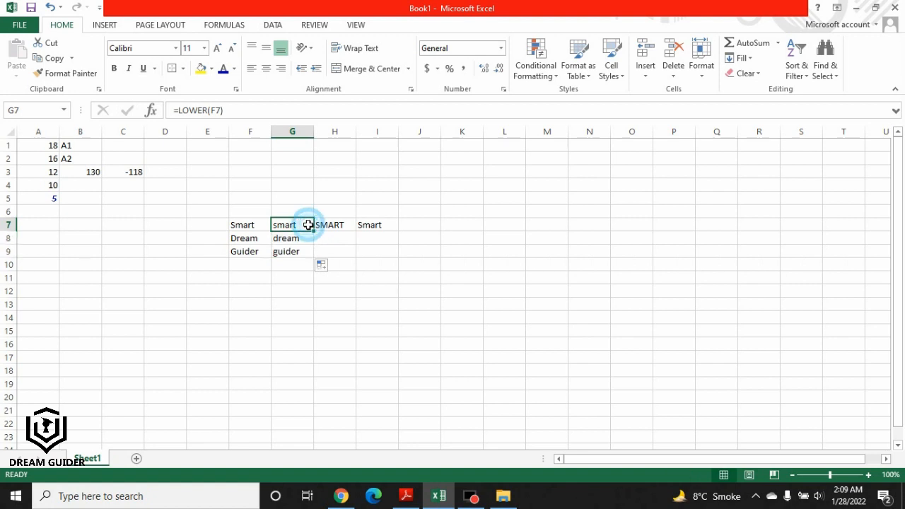
pyautogui.click(342, 228)
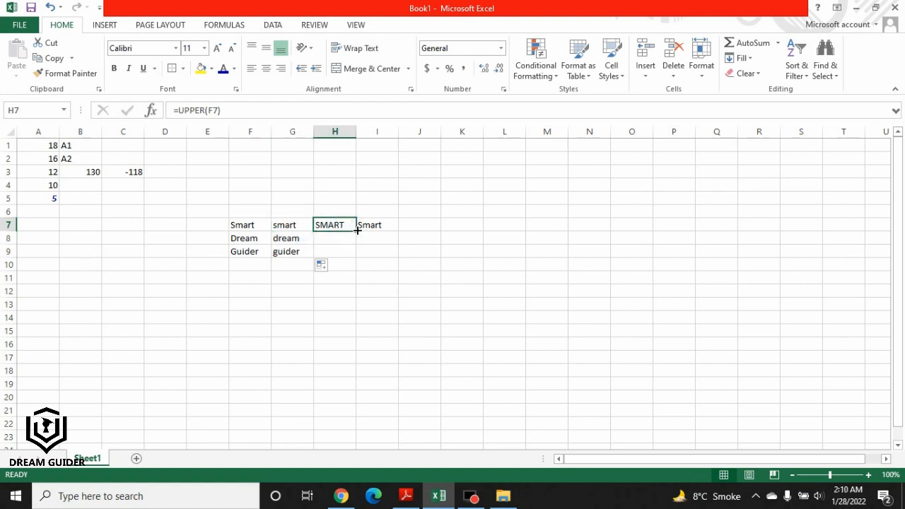
pyautogui.moveTo(357, 230); pyautogui.dragTo(355, 256)
# - Select cell I7 with the PROPER formula as the source for filling down the column
pyautogui.click(381, 226)
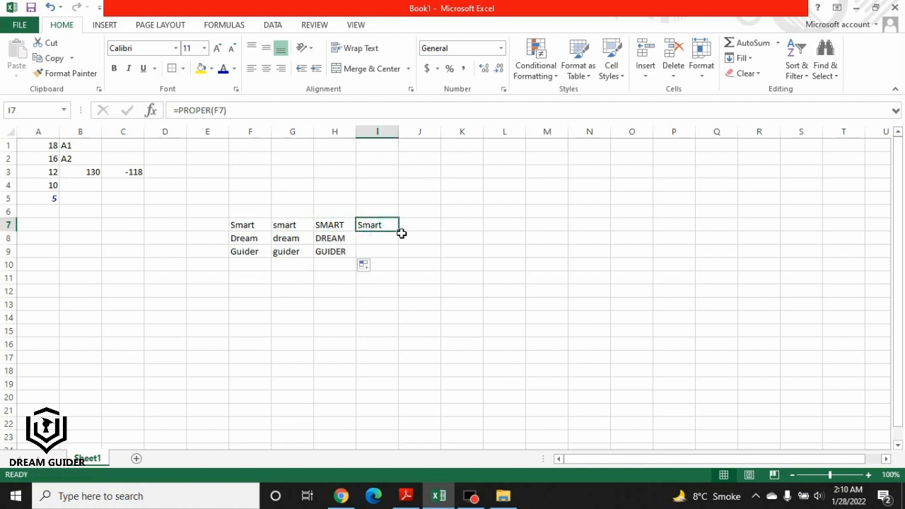
# - Fill the PROPER formula from cell I7 down through I9
pyautogui.moveTo(401, 233); pyautogui.dragTo(397, 257)
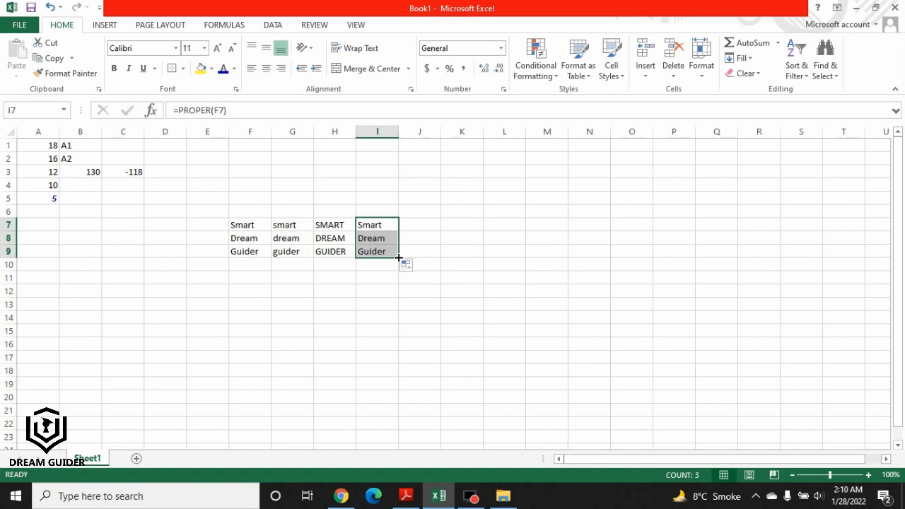
pyautogui.click(393, 302)
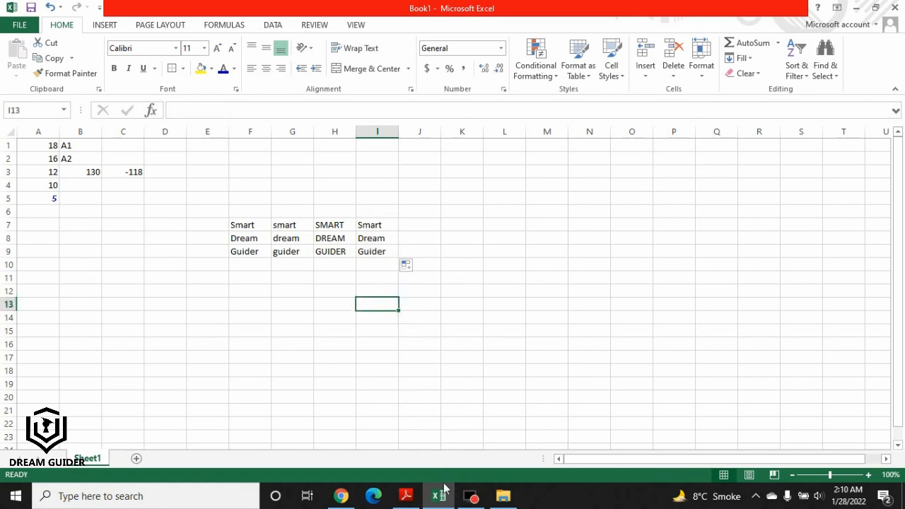
# - Switch to the excel for yt.pdf document in Adobe Reader and review the LOWER, UPPER and PROPER function syntax, ending on the following page
pyautogui.click(405, 495)
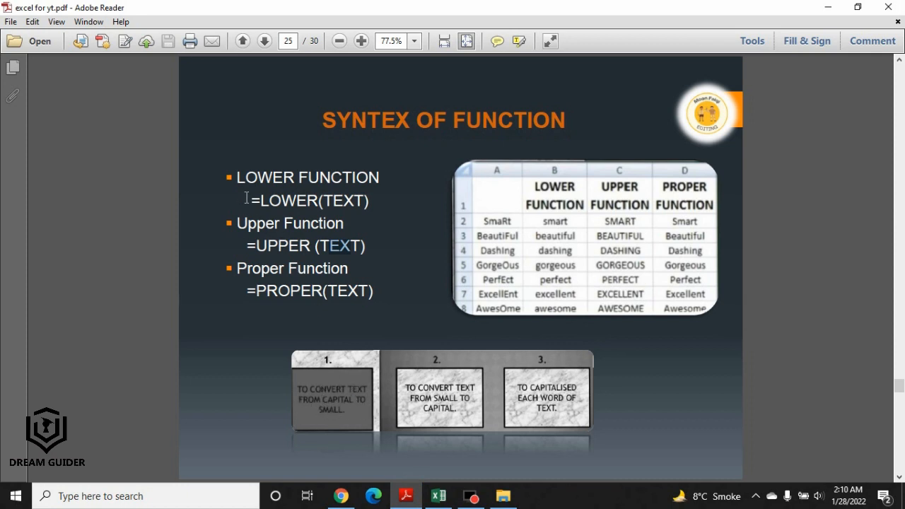
pyautogui.moveTo(241, 180); pyautogui.dragTo(332, 204)
pyautogui.click(432, 394)
pyautogui.moveTo(243, 223); pyautogui.dragTo(355, 252)
pyautogui.click(394, 295)
pyautogui.moveTo(243, 269); pyautogui.dragTo(375, 303)
pyautogui.click(570, 384)
pyautogui.scroll(-1, 607, 309)
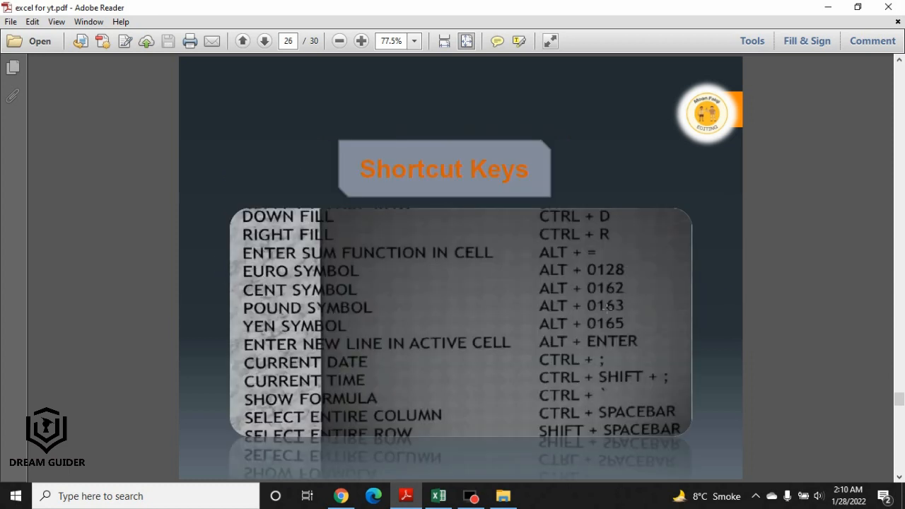
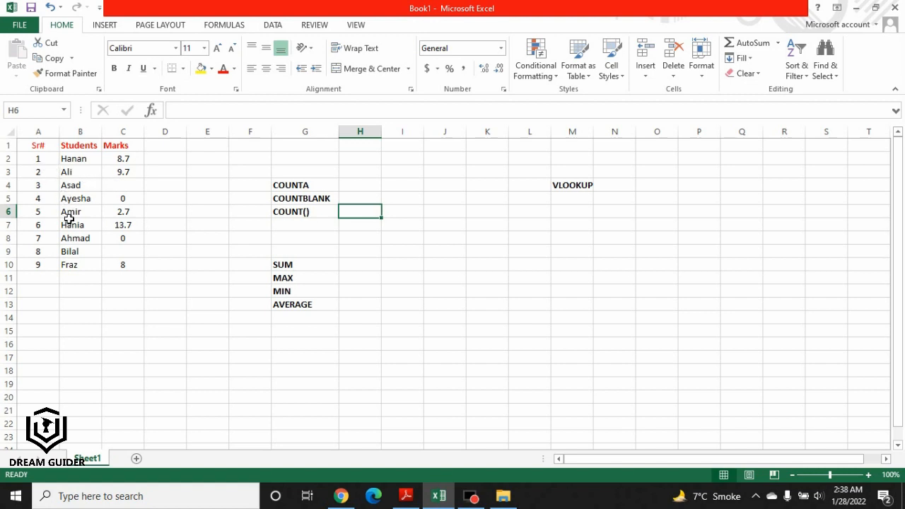
pyautogui.moveTo(92, 158); pyautogui.dragTo(90, 264)
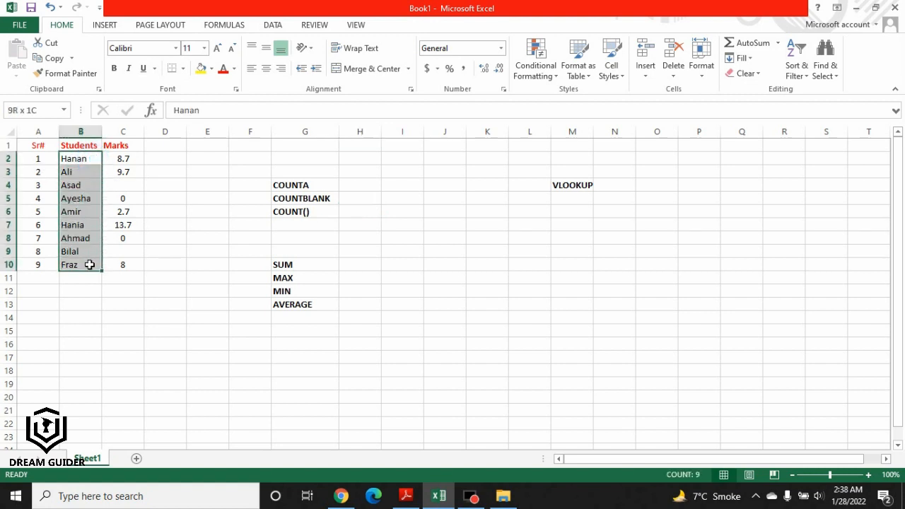
pyautogui.moveTo(128, 158); pyautogui.dragTo(123, 265)
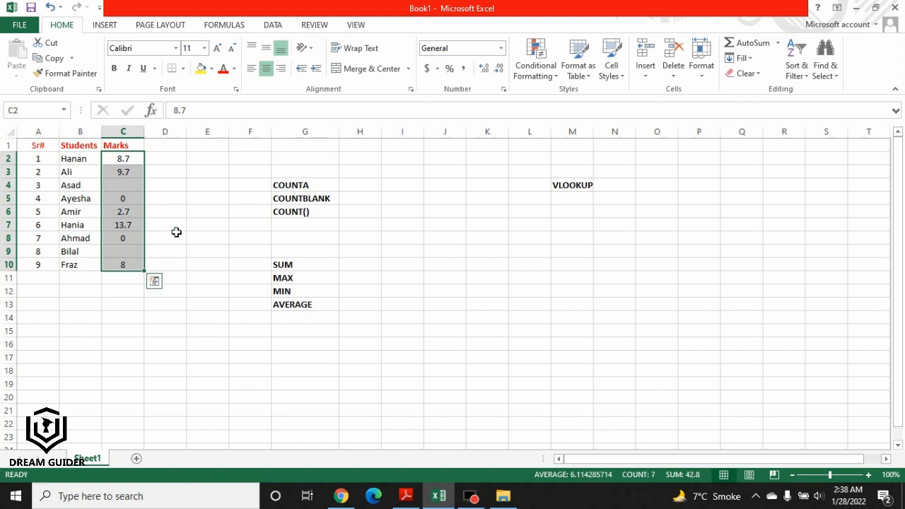
pyautogui.click(204, 211)
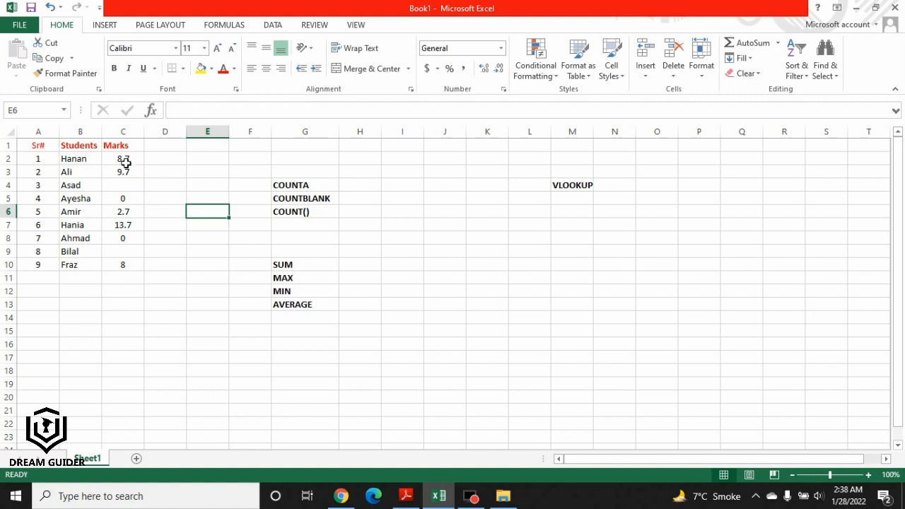
pyautogui.moveTo(125, 161); pyautogui.dragTo(122, 267)
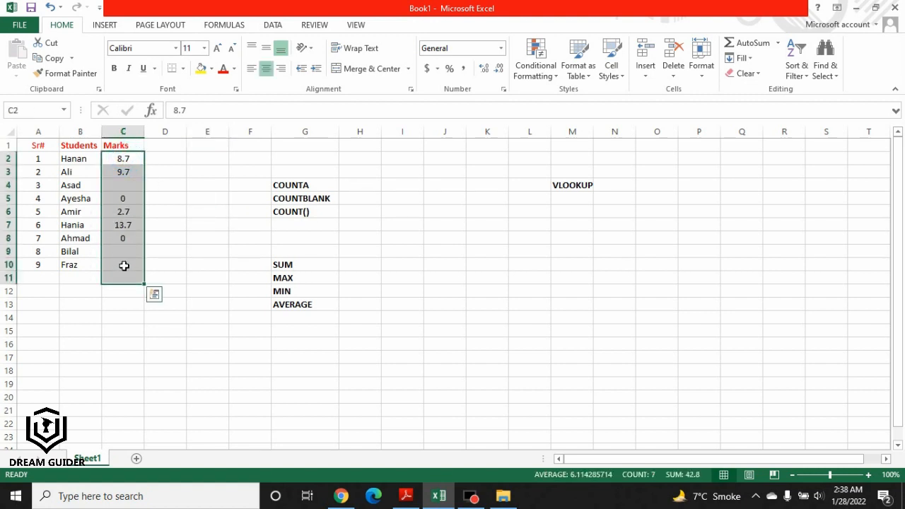
# - Enter =COUNT in cell H4 beside the COUNTA label
pyautogui.click(360, 185)
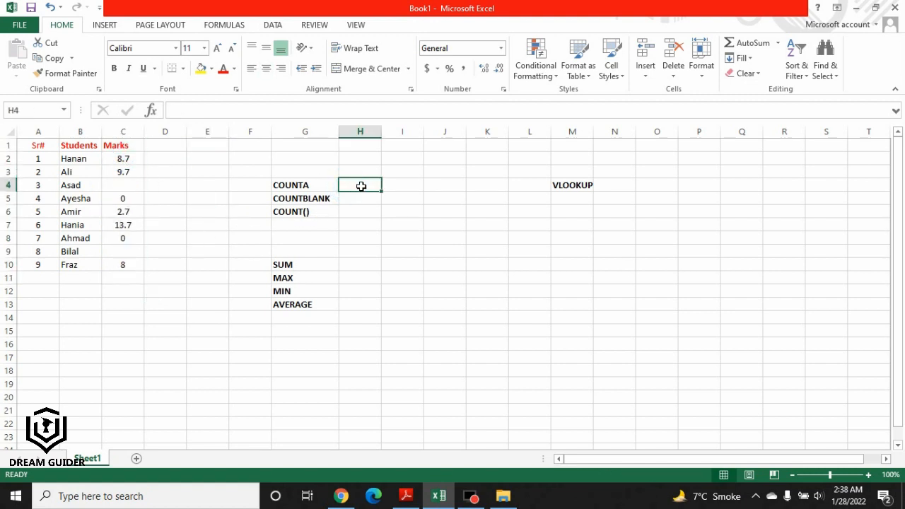
pyautogui.doubleClick(360, 185)
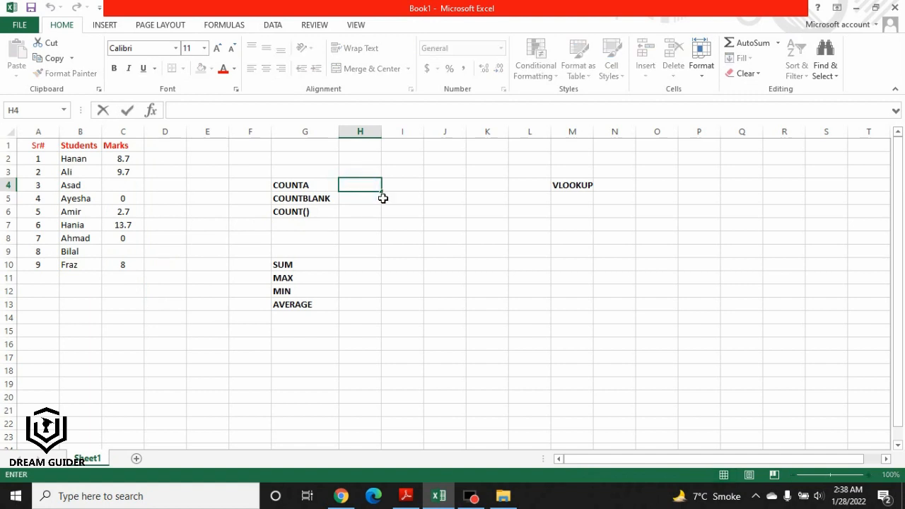
pyautogui.write('=')
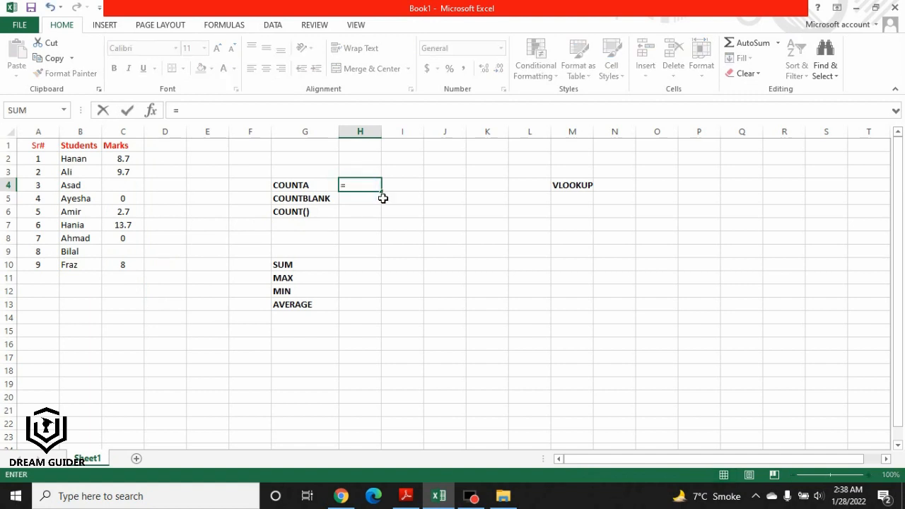
pyautogui.write('COU')
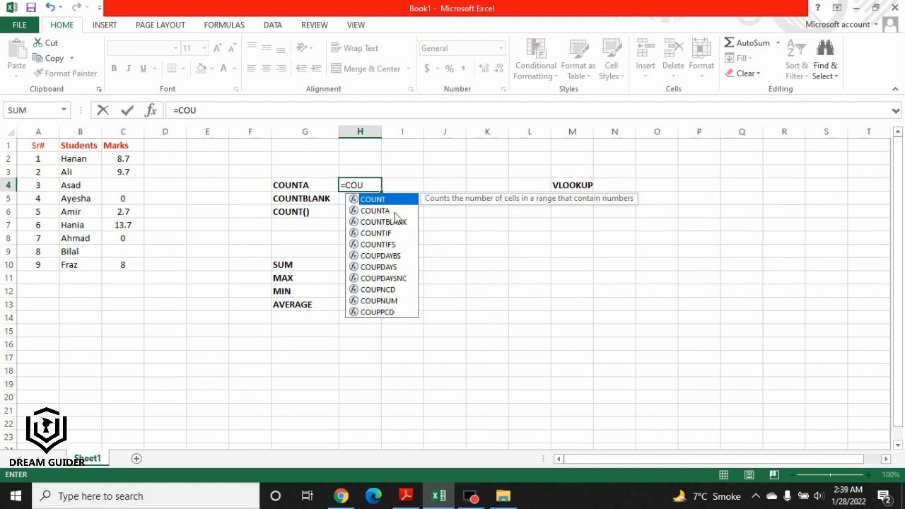
pyautogui.click(379, 211)
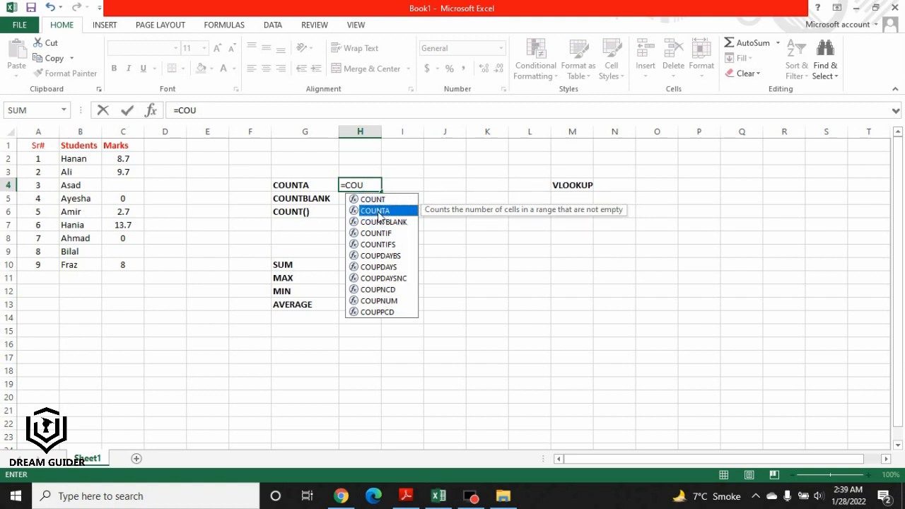
pyautogui.click(362, 185)
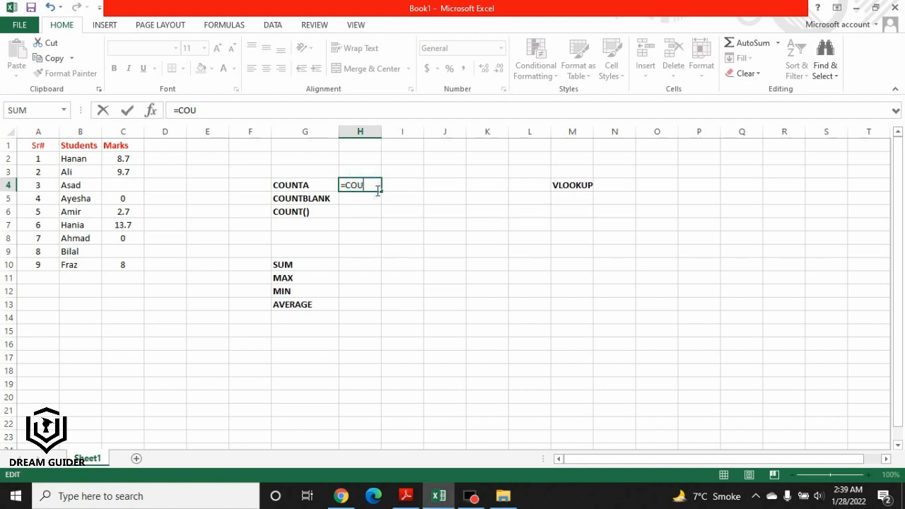
pyautogui.write('NT')
pyautogui.press('Return')
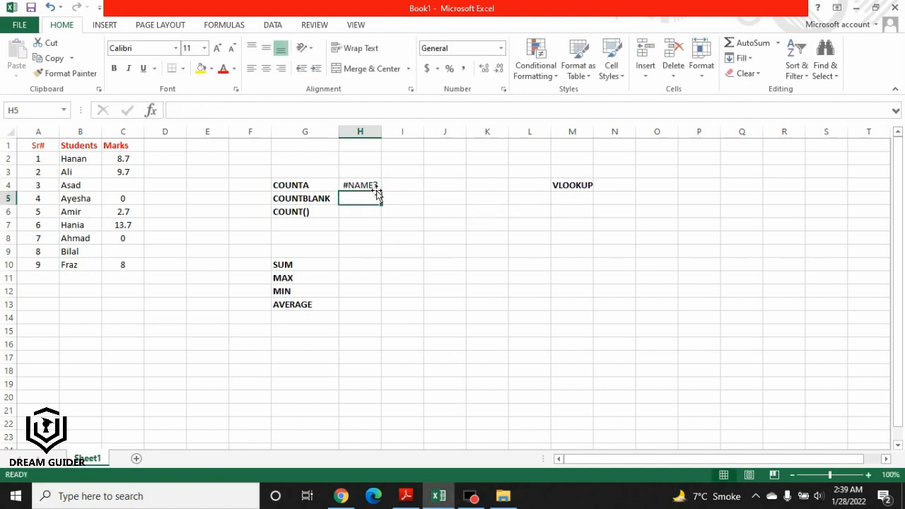
# - Complete the formula in H4 as =COUNTA(C2:C10) to count the non-empty marks
pyautogui.doubleClick(372, 186)
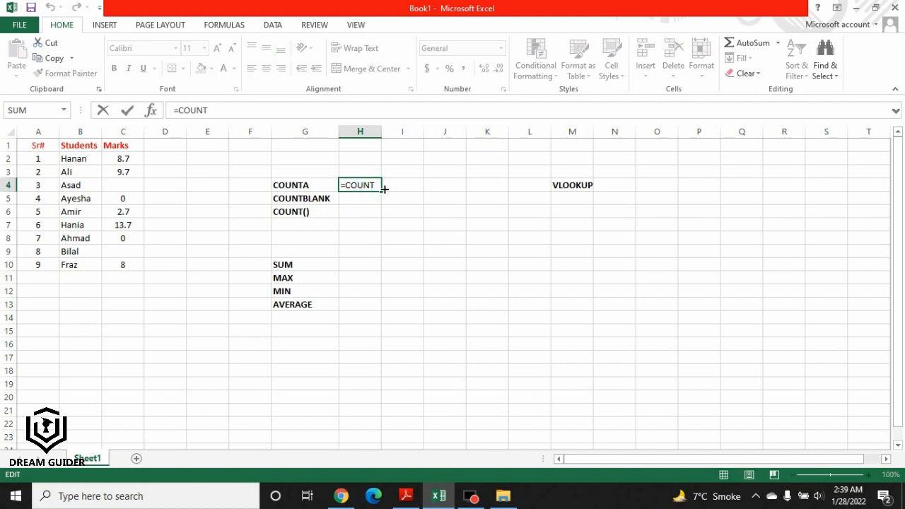
pyautogui.press('Escape')
pyautogui.doubleClick(375, 186)
pyautogui.write('A(')
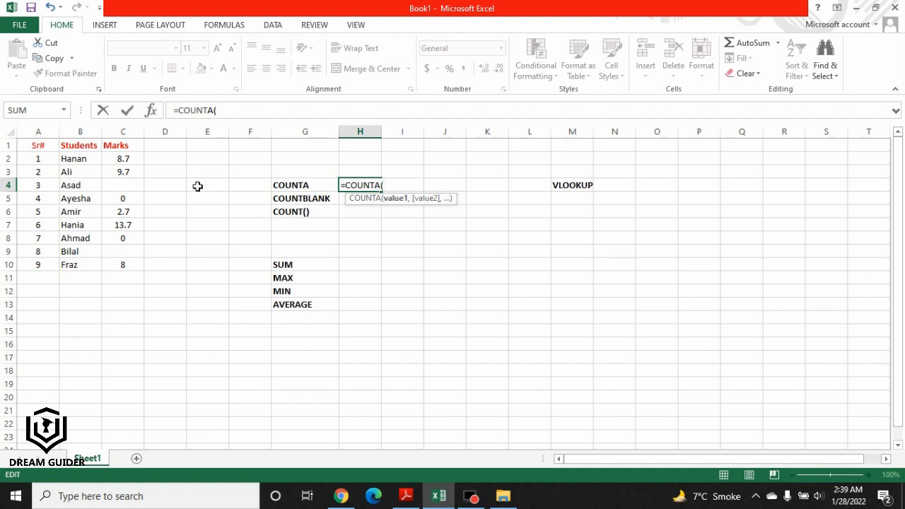
pyautogui.moveTo(139, 156); pyautogui.dragTo(129, 264)
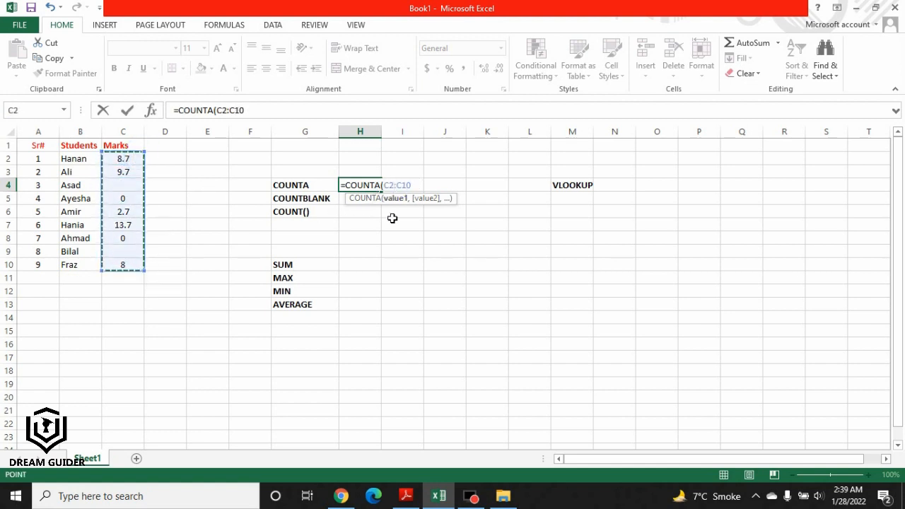
pyautogui.press('Return')
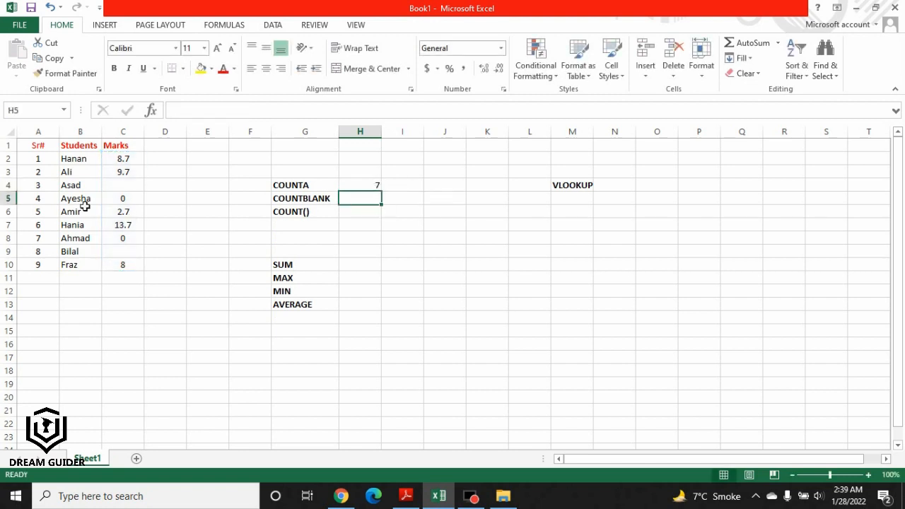
# - Examine the serial numbers, the COUNTA result and the filled and blank cells in the Marks column to check the count
pyautogui.moveTo(36, 159); pyautogui.dragTo(43, 276)
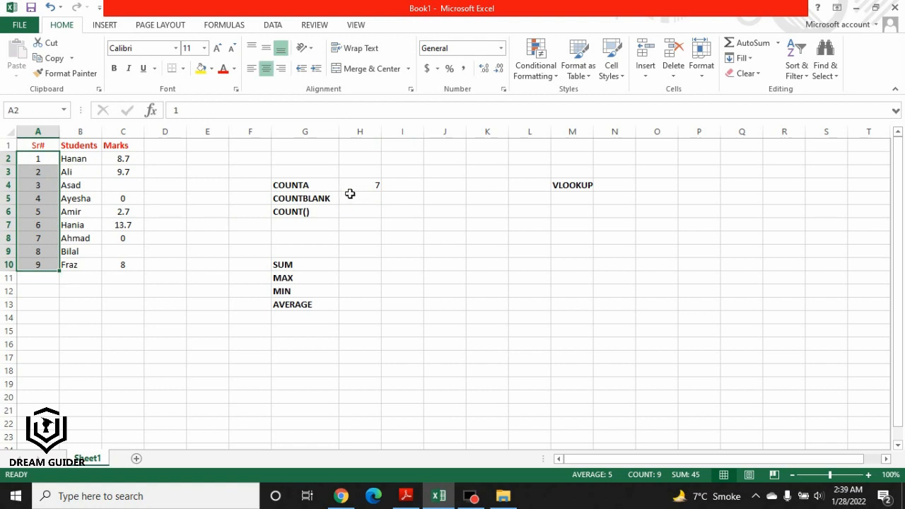
pyautogui.keyDown('ctrl'); pyautogui.click(359, 187); pyautogui.keyUp('ctrl')
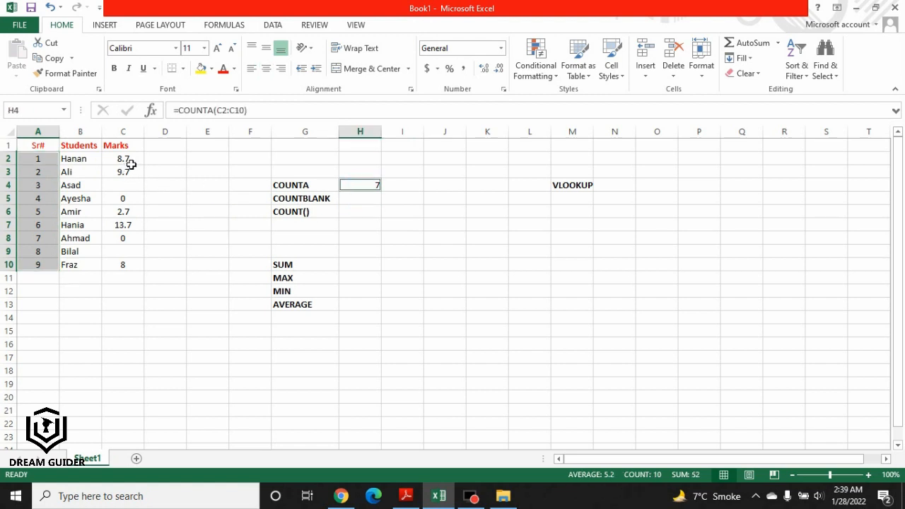
pyautogui.moveTo(130, 160); pyautogui.dragTo(132, 241)
pyautogui.click(133, 265)
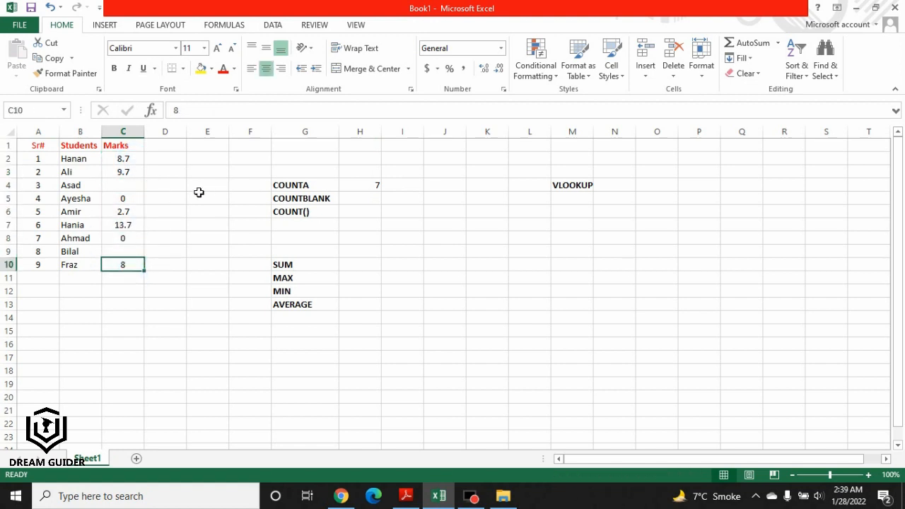
pyautogui.click(133, 187)
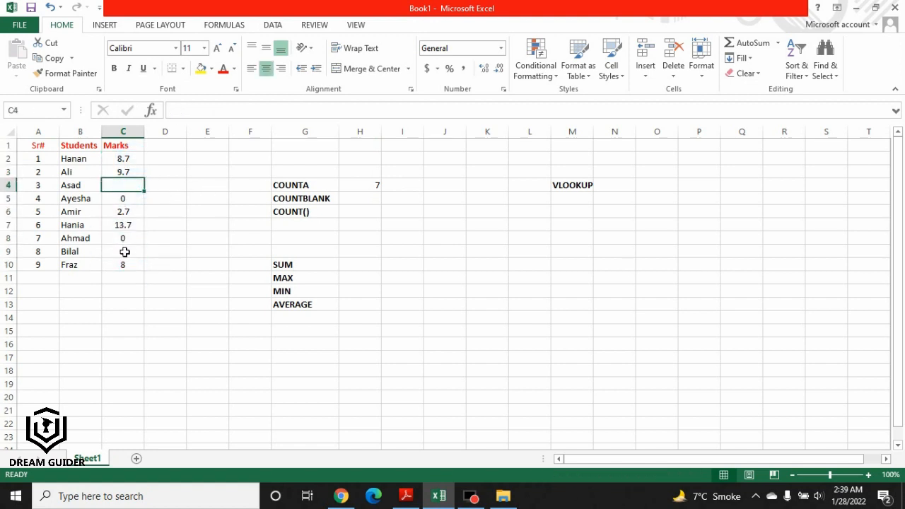
pyautogui.click(123, 261)
pyautogui.click(127, 248)
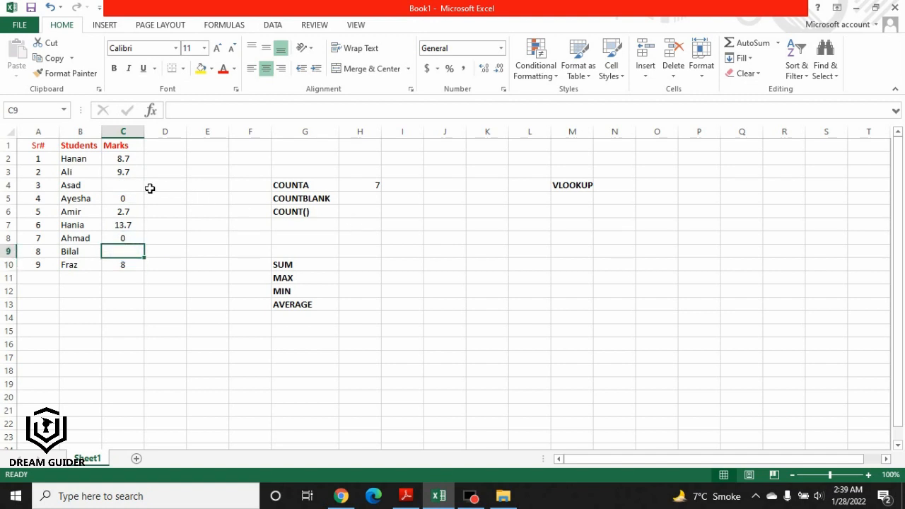
pyautogui.moveTo(40, 160); pyautogui.dragTo(53, 257)
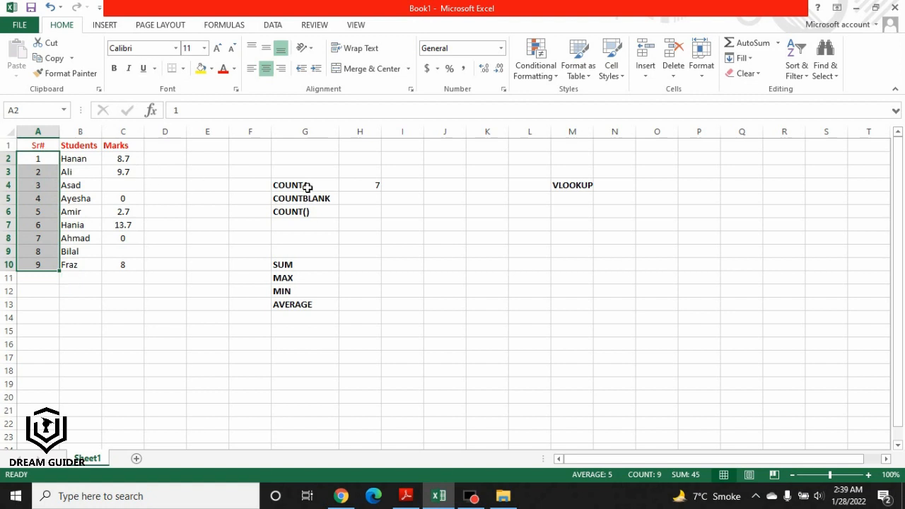
pyautogui.moveTo(128, 159); pyautogui.dragTo(132, 266)
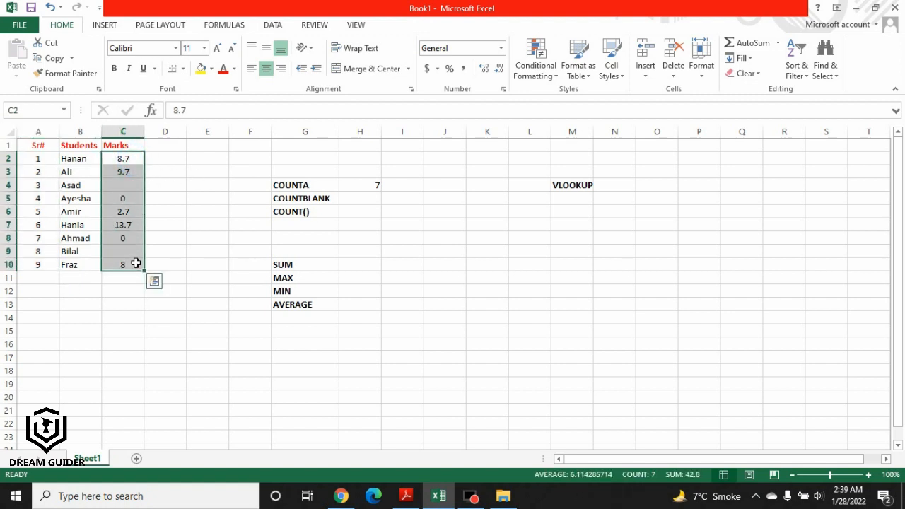
pyautogui.click(365, 184)
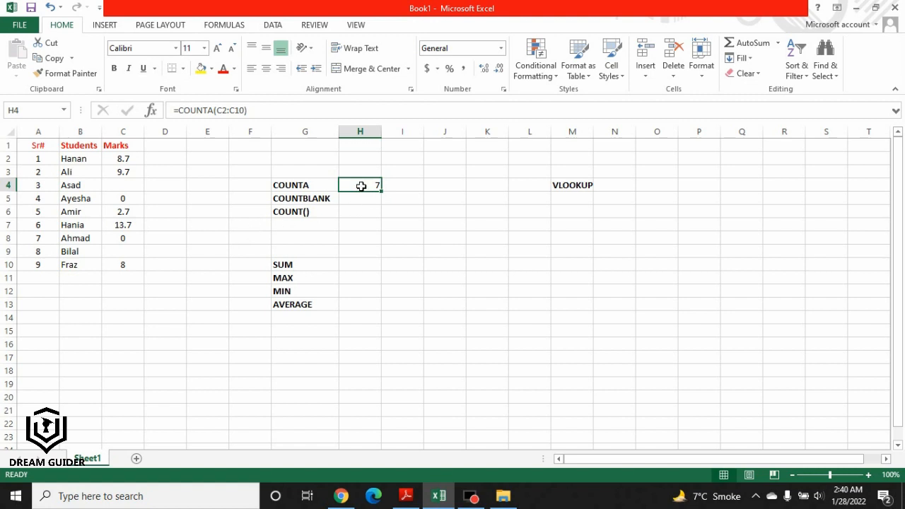
pyautogui.hotkey('ctrl', 'z')
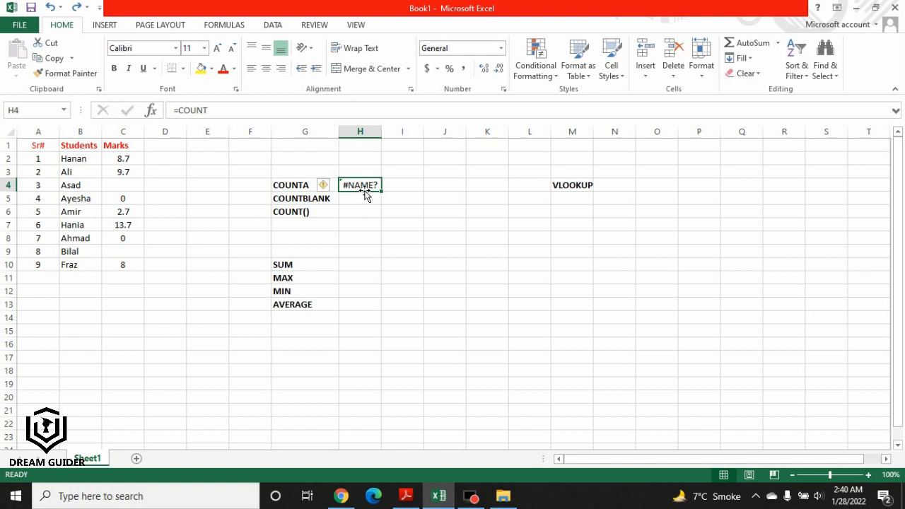
pyautogui.click(76, 7)
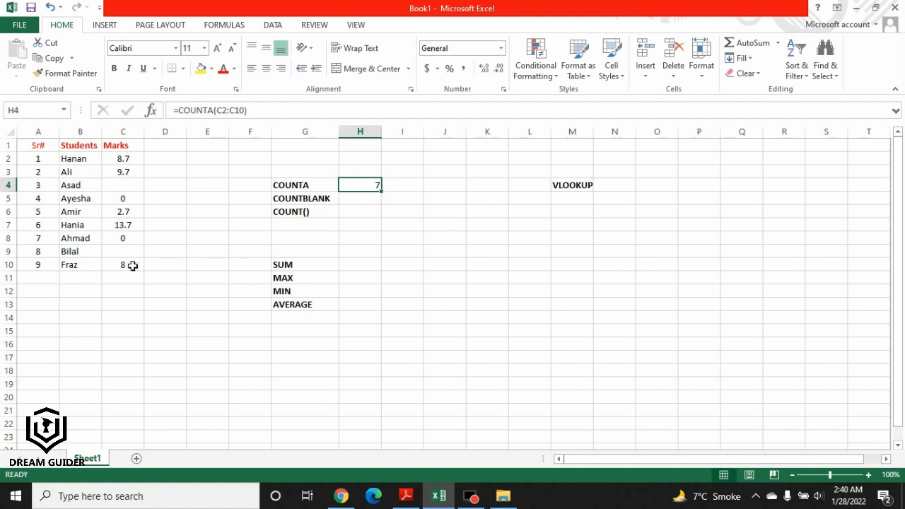
# - Start a COUNTBLANK formula in cell H5 beside the COUNTBLANK label
pyautogui.doubleClick(359, 199)
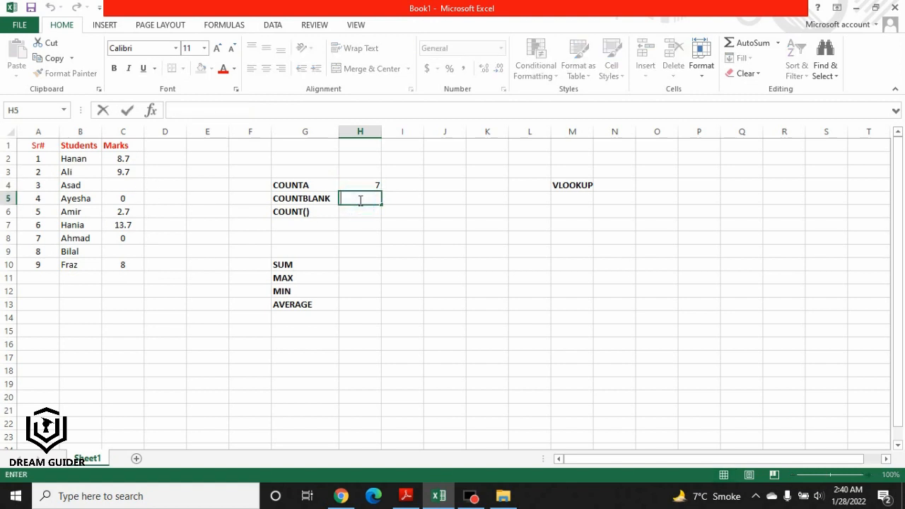
pyautogui.write('=')
pyautogui.press('BackSpace')
pyautogui.write('=')
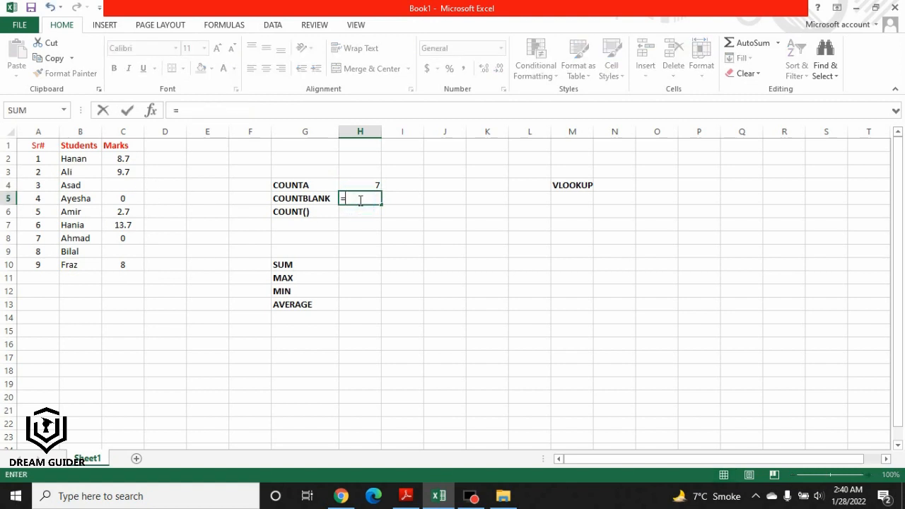
pyautogui.write('cou t')
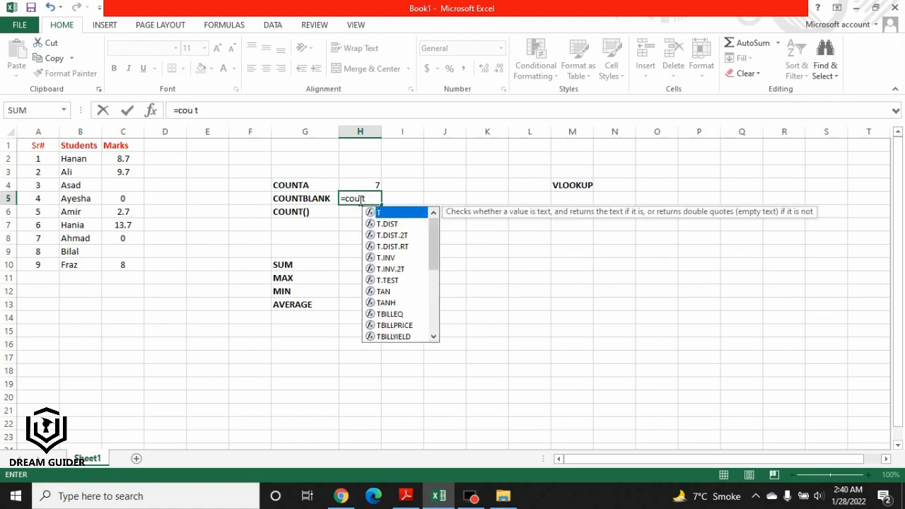
pyautogui.press('BackSpace')
pyautogui.press('BackSpace')
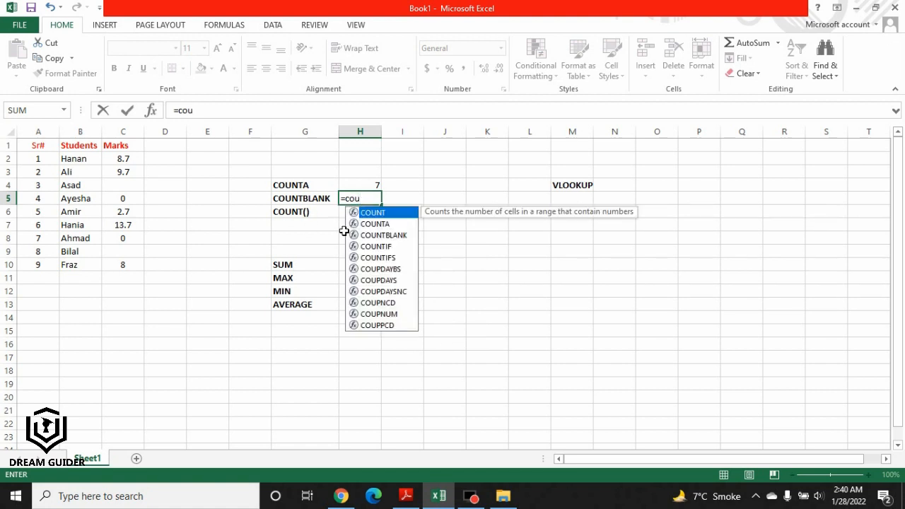
pyautogui.click(385, 234)
pyautogui.doubleClick(387, 235)
# - Complete the formula in H5 as =COUNTBLANK(C2:C10) and check it against the blank cells C4 and C9
pyautogui.click(394, 236)
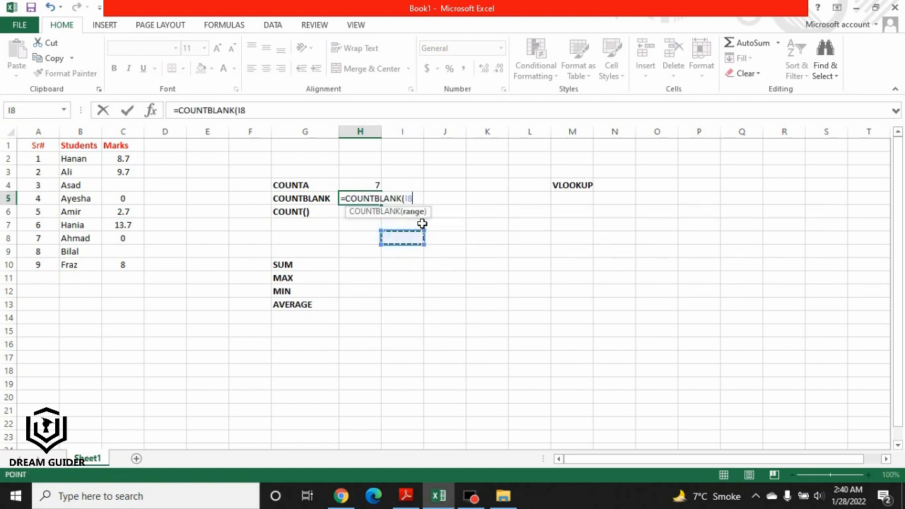
pyautogui.click(419, 199)
pyautogui.press('BackSpace')
pyautogui.press('BackSpace')
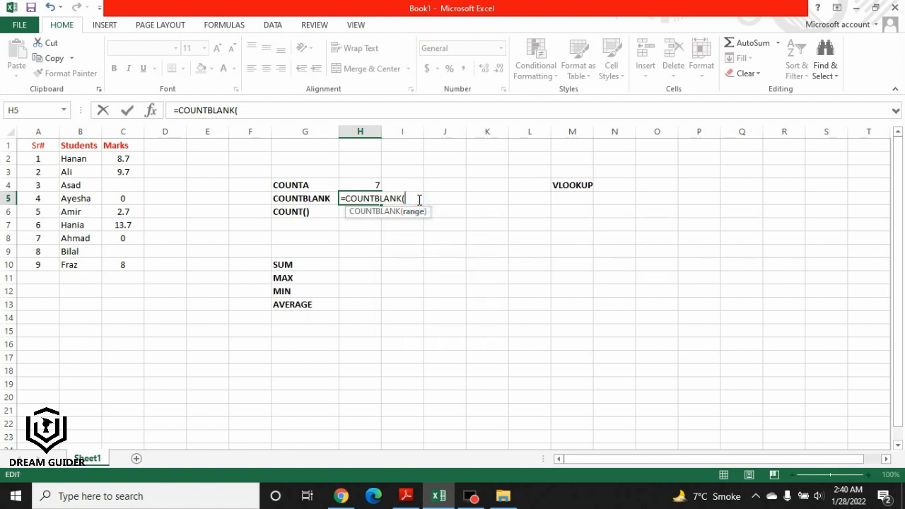
pyautogui.moveTo(127, 157); pyautogui.dragTo(142, 268)
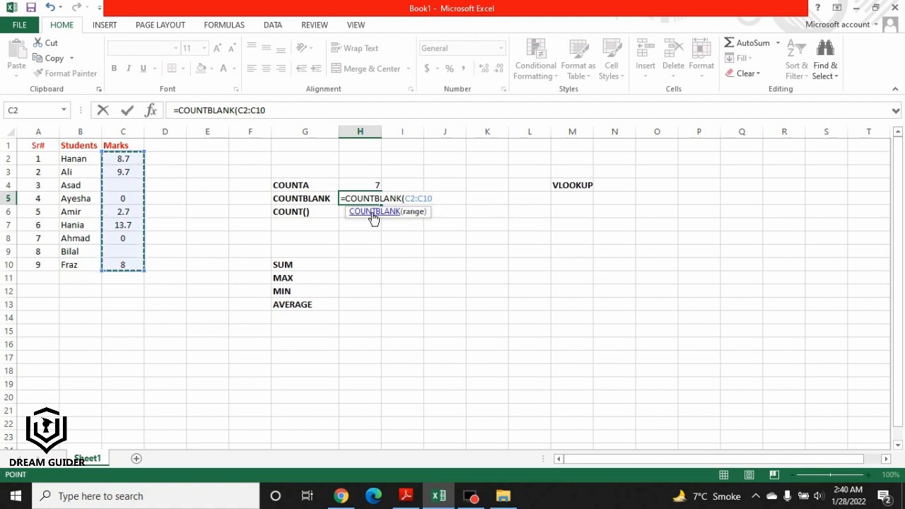
pyautogui.press('Return')
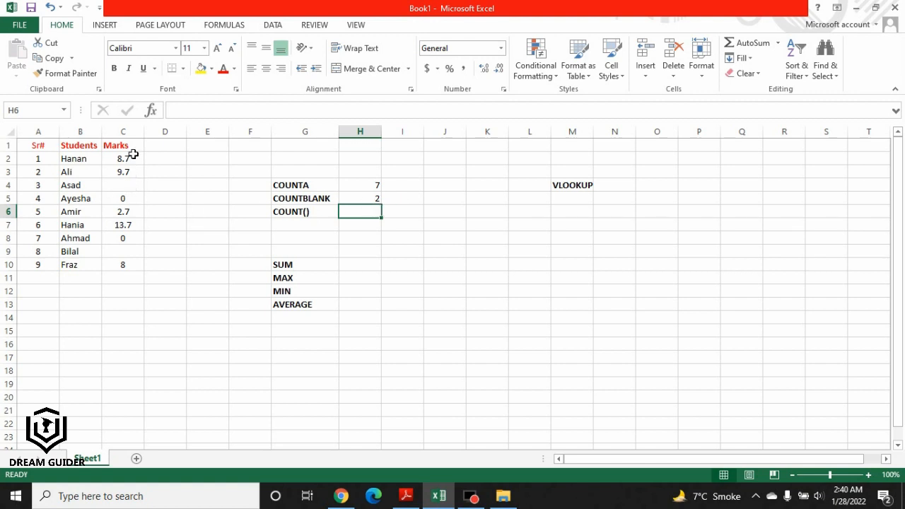
pyautogui.click(132, 185)
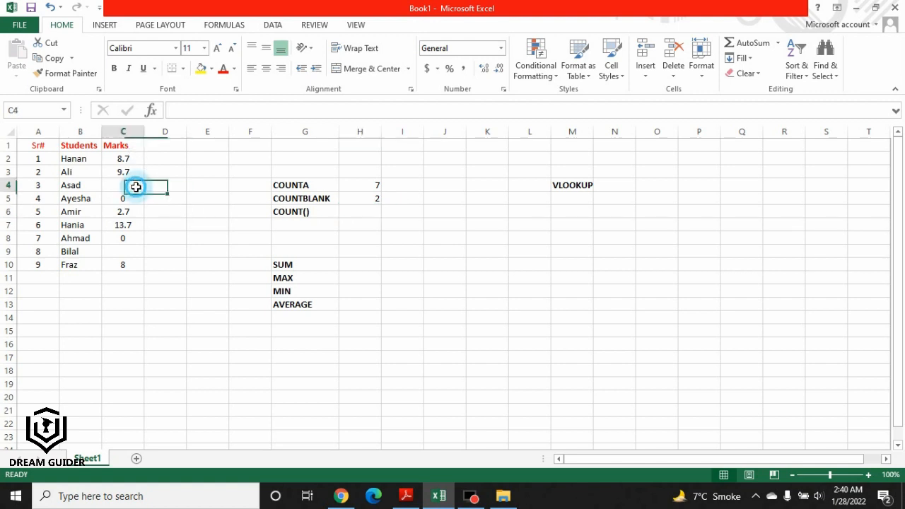
pyautogui.click(124, 249)
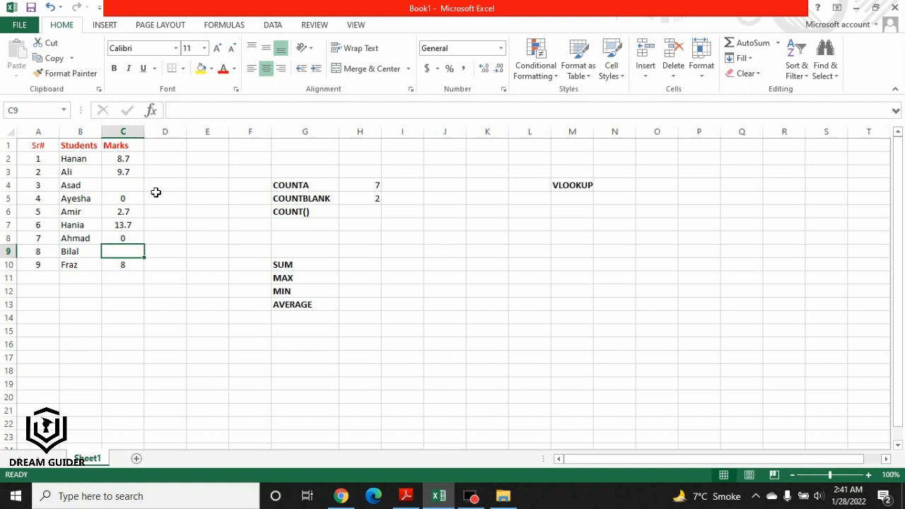
# - Enter =COUNT(C2:C10) in cell H6 to count the numeric marks
pyautogui.click(365, 212)
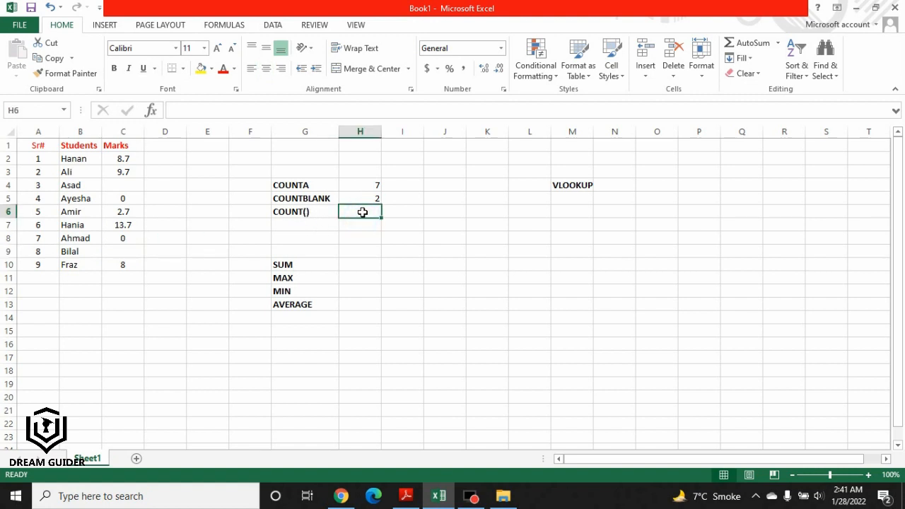
pyautogui.doubleClick(364, 212)
pyautogui.write('=')
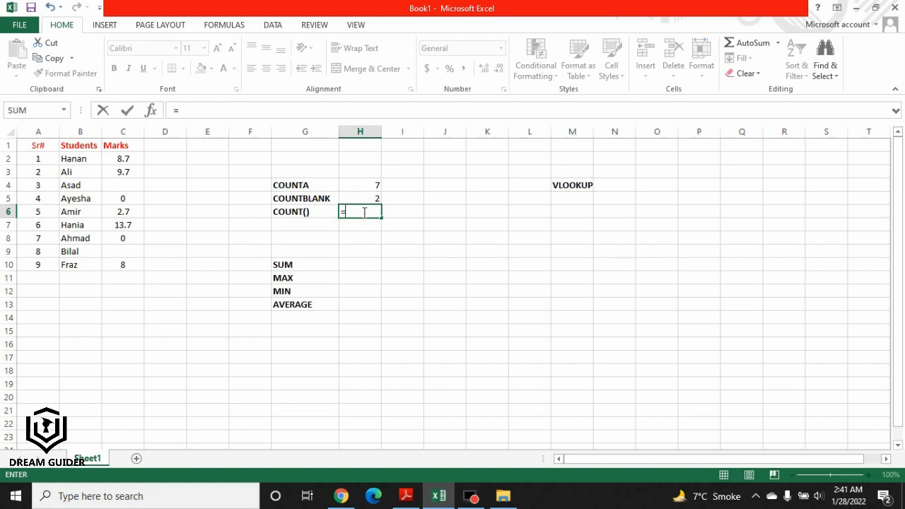
pyautogui.write('count')
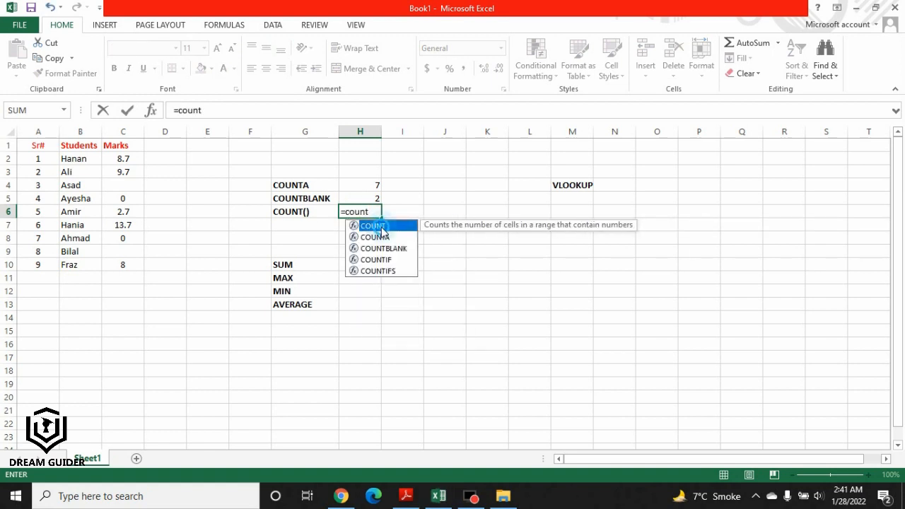
pyautogui.doubleClick(382, 226)
pyautogui.moveTo(126, 157); pyautogui.dragTo(138, 266)
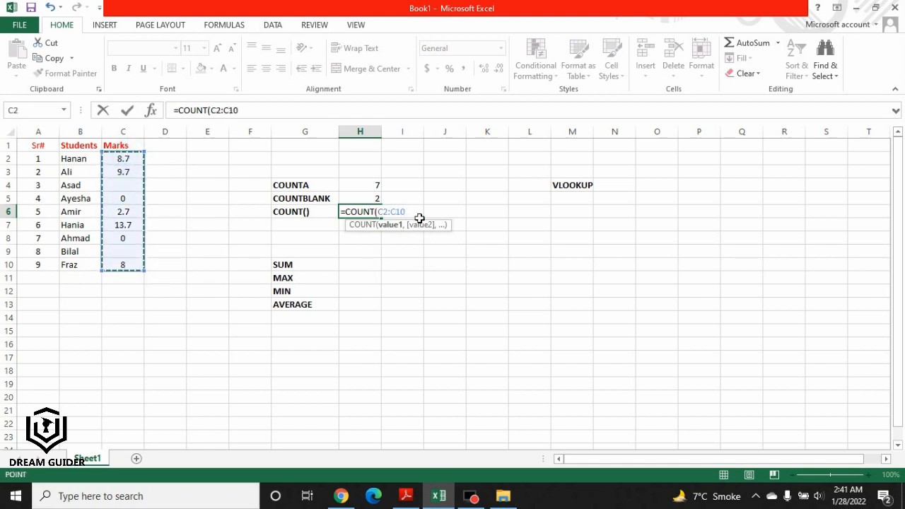
pyautogui.press('Return')
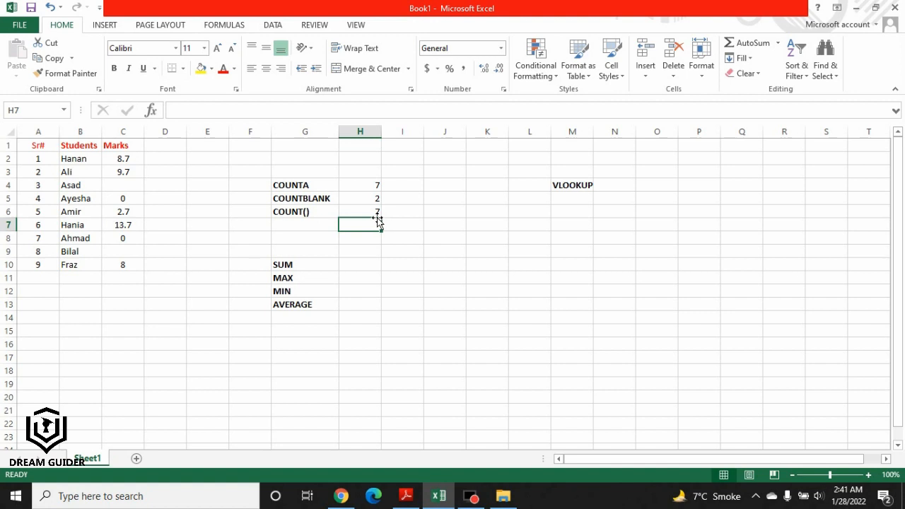
# - Examine the marks in C2:C10 alongside the three counting results in H4:H6
pyautogui.moveTo(136, 160); pyautogui.dragTo(137, 266)
pyautogui.click(368, 186)
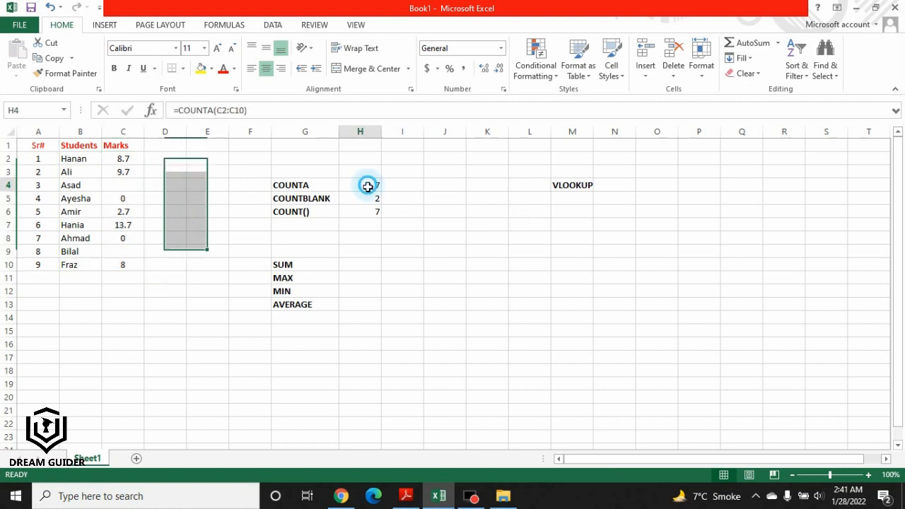
pyautogui.moveTo(368, 186); pyautogui.dragTo(375, 214)
pyautogui.click(439, 204)
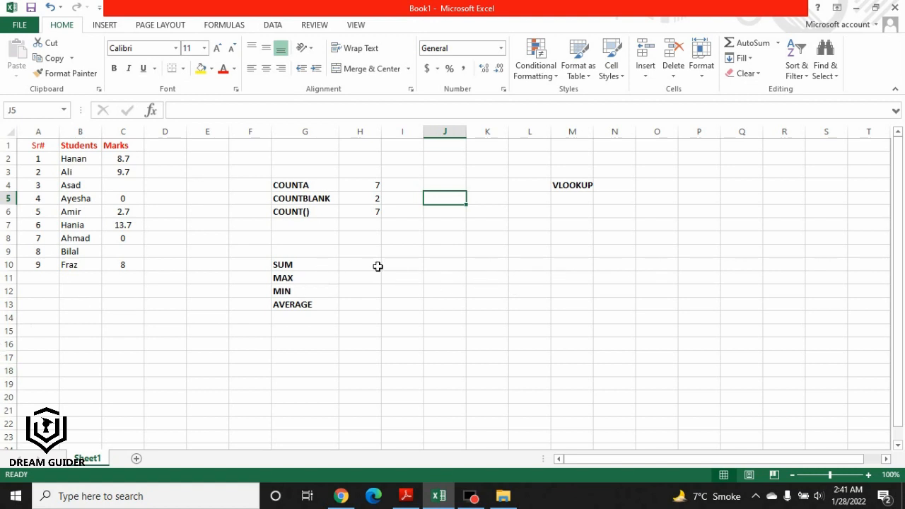
# - Enter =SUM(C2:C10) in cell H10 to total the marks and review the finished formula
pyautogui.moveTo(121, 159); pyautogui.dragTo(131, 262)
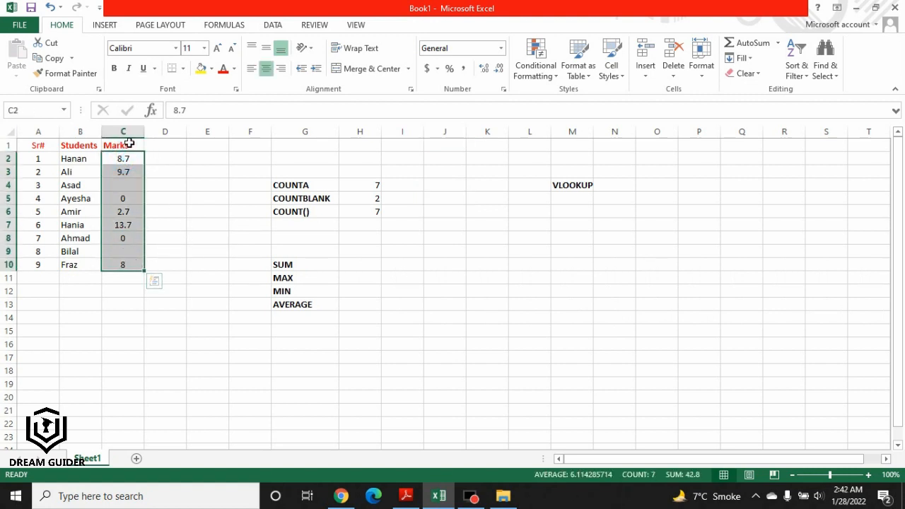
pyautogui.doubleClick(359, 265)
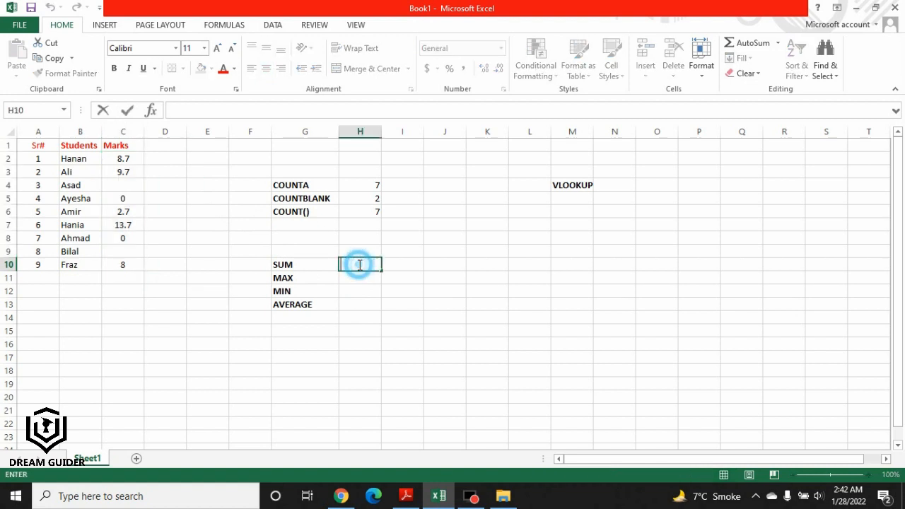
pyautogui.write('=SUM')
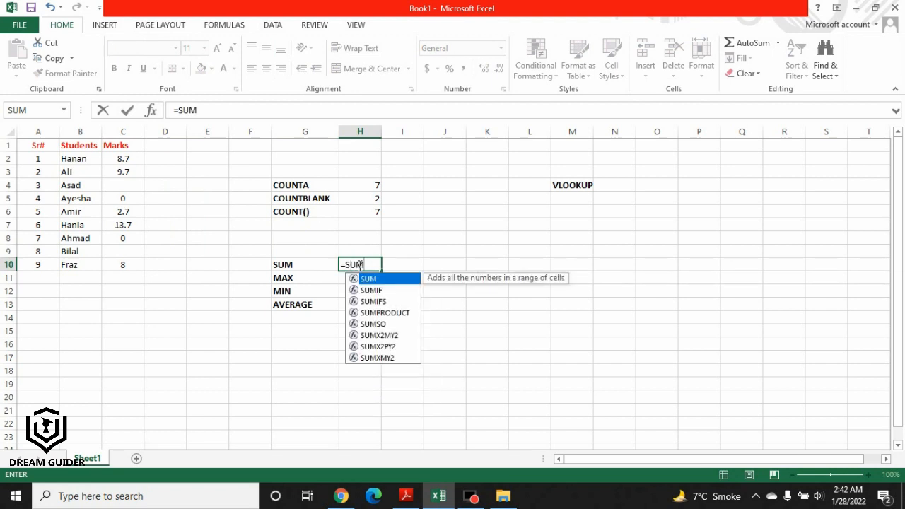
pyautogui.press('Escape')
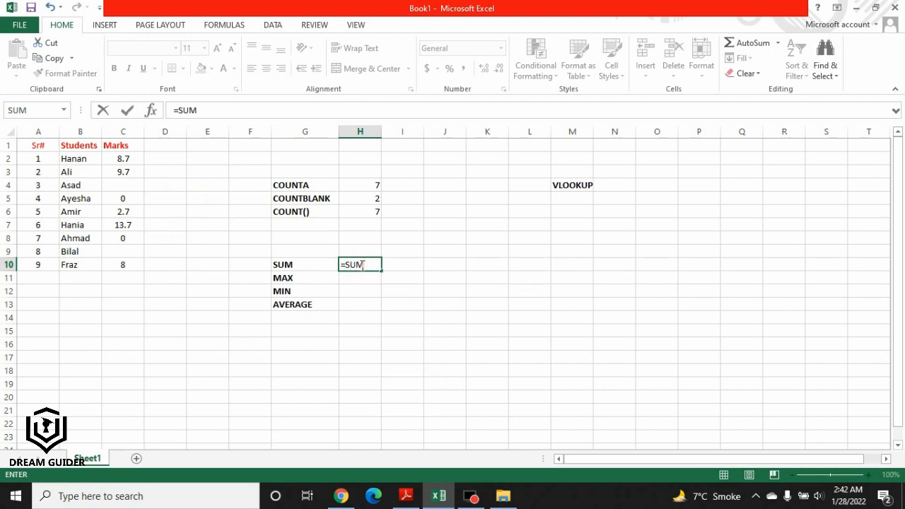
pyautogui.write('(')
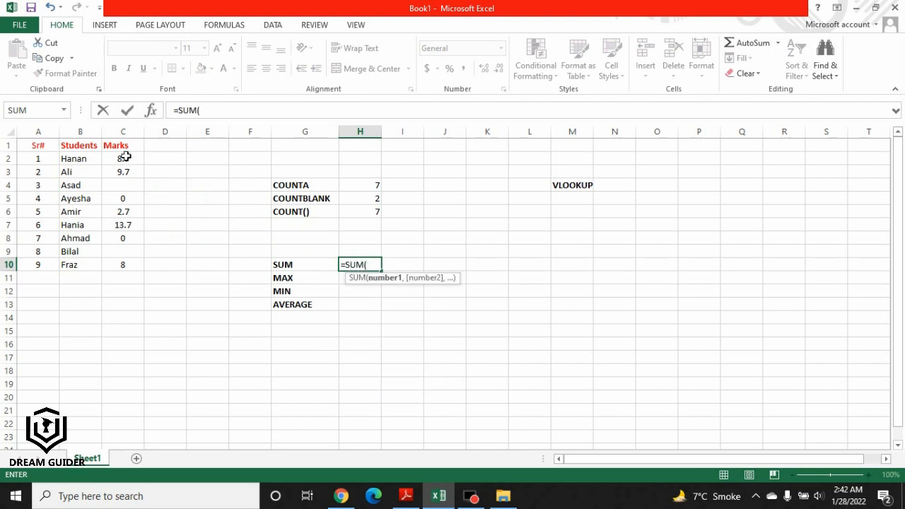
pyautogui.moveTo(125, 157); pyautogui.dragTo(123, 273)
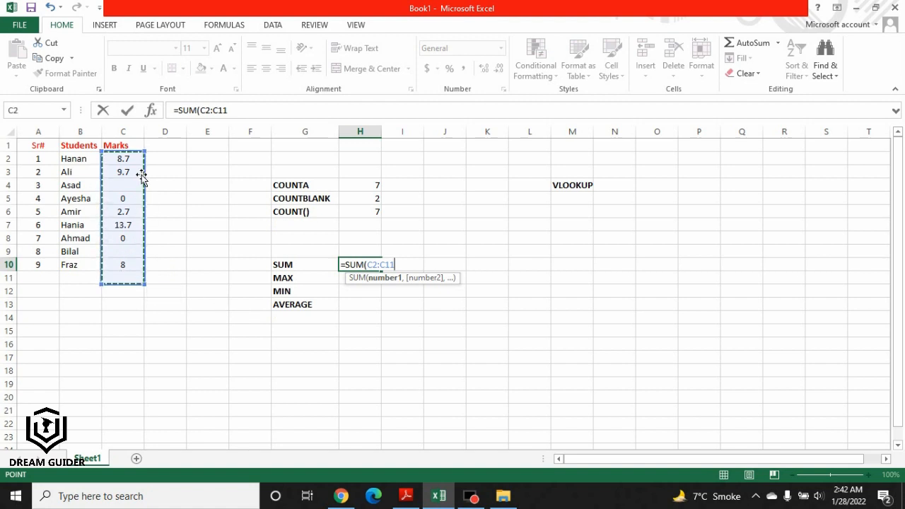
pyautogui.moveTo(127, 155); pyautogui.dragTo(123, 268)
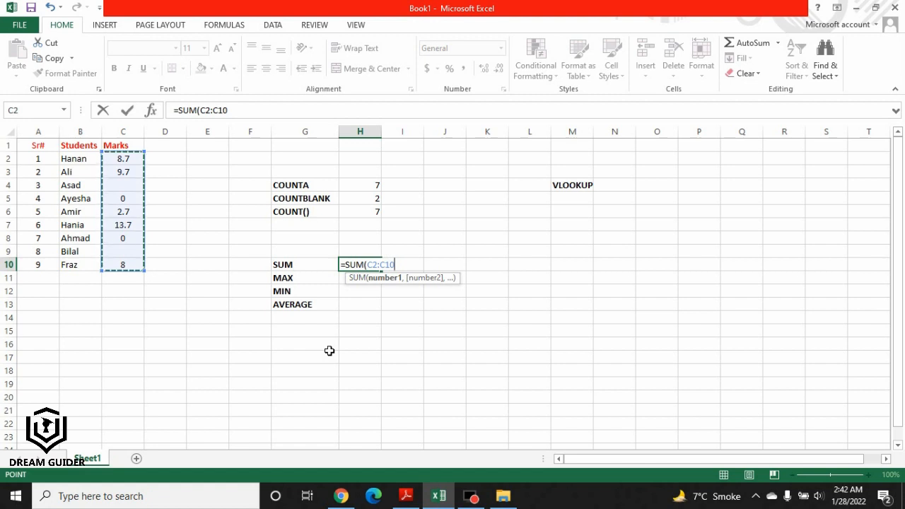
pyautogui.press('Return')
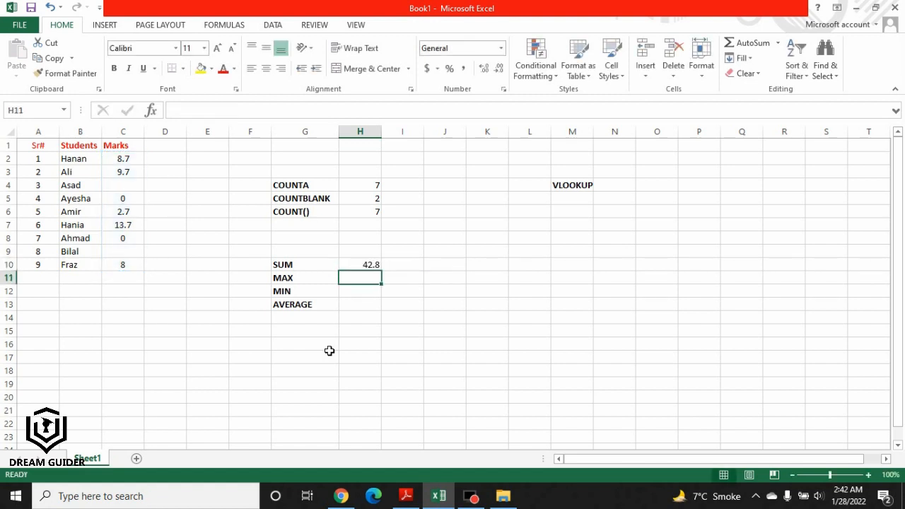
pyautogui.click(365, 263)
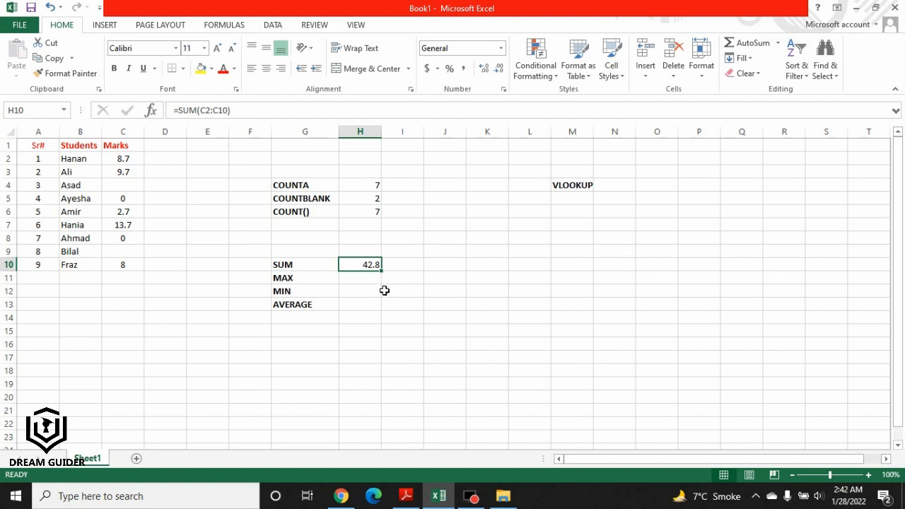
pyautogui.click(352, 282)
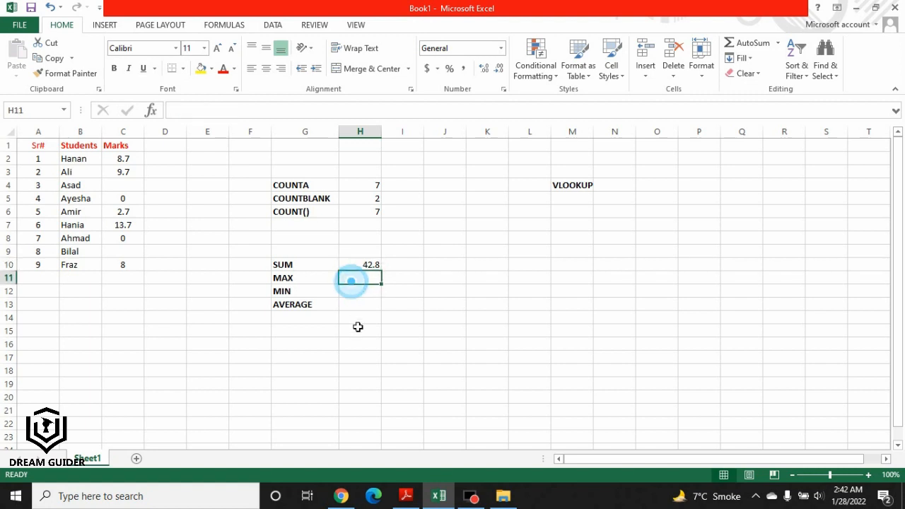
pyautogui.click(357, 281)
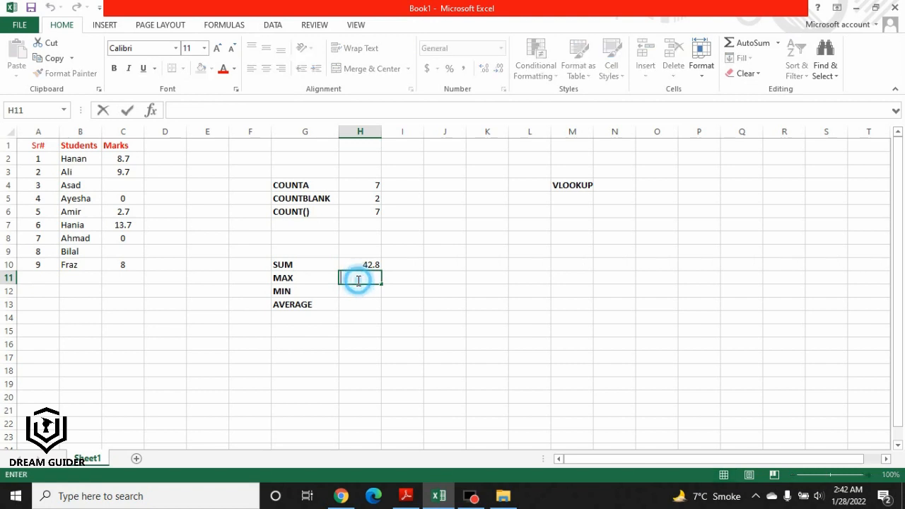
pyautogui.write('=')
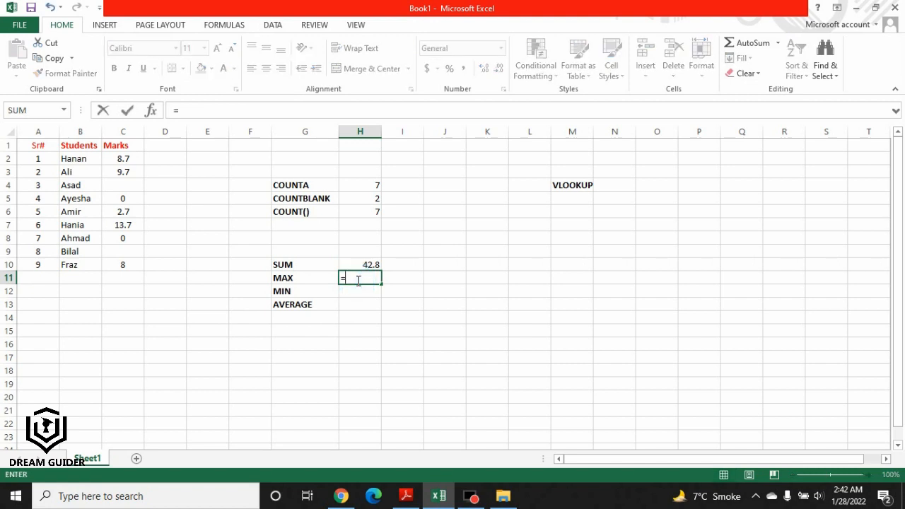
pyautogui.moveTo(117, 158); pyautogui.dragTo(123, 267)
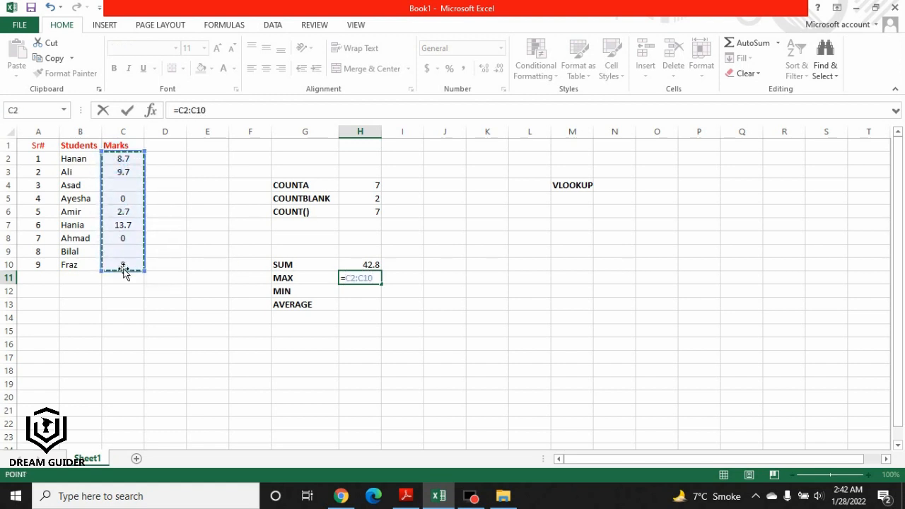
pyautogui.doubleClick(372, 278)
pyautogui.press('BackSpace')
pyautogui.press('BackSpace')
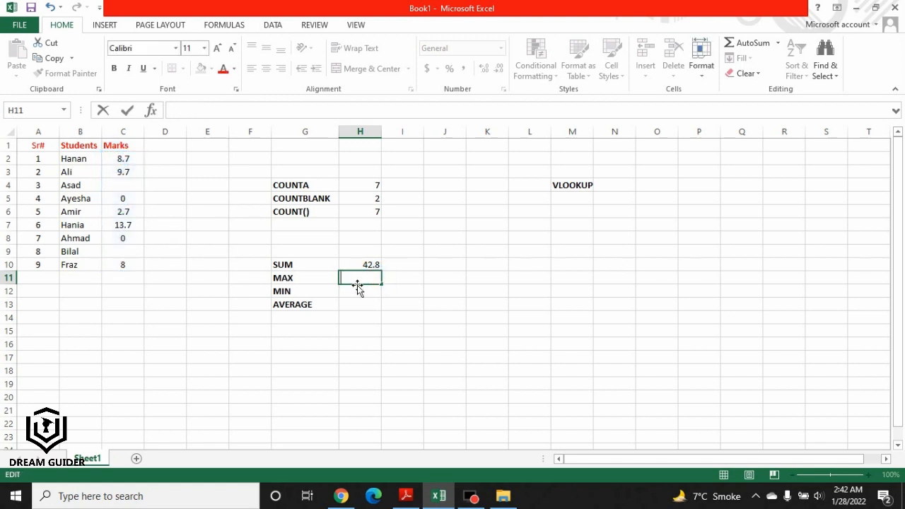
# - Enter =MAX(C2:C10) in cell H11 and check the result against the highest mark in C7
pyautogui.write('=max')
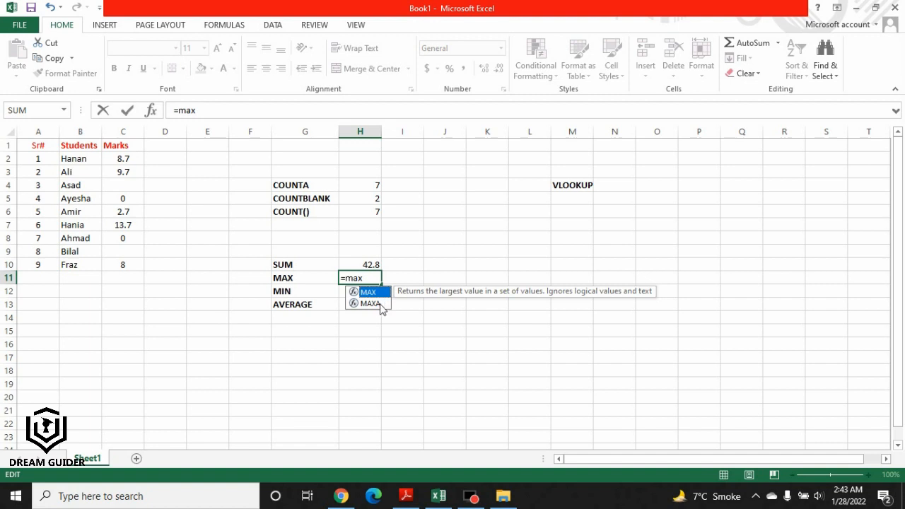
pyautogui.doubleClick(369, 291)
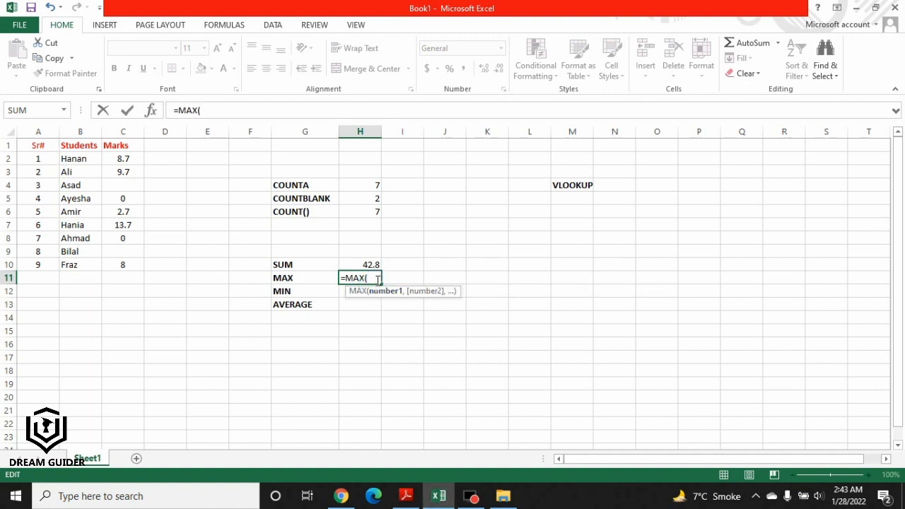
pyautogui.click(373, 278)
pyautogui.moveTo(134, 158); pyautogui.dragTo(140, 265)
pyautogui.press('Return')
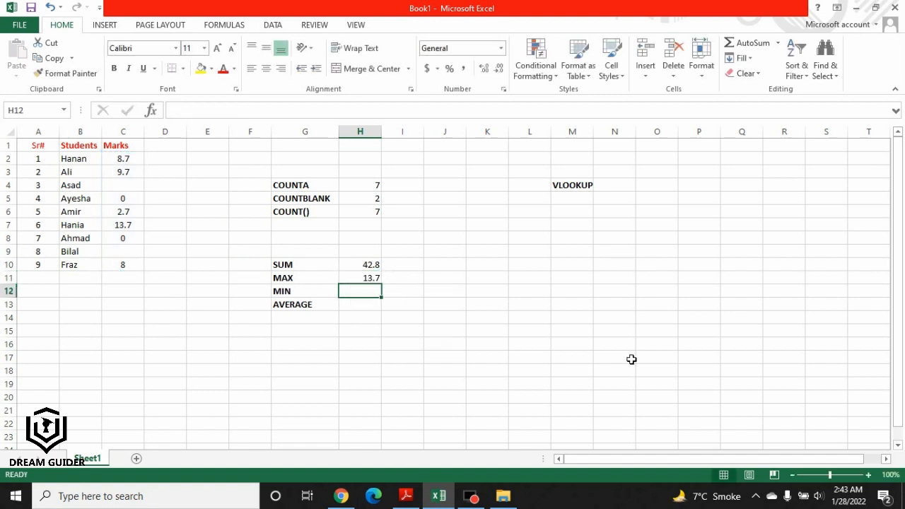
pyautogui.click(124, 225)
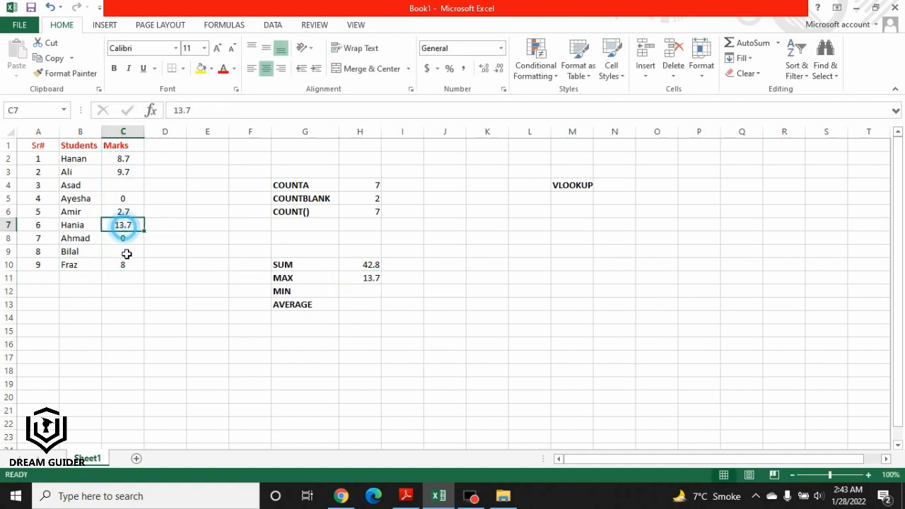
# - Enter =MIN(C2:C10) in cell H12 and check the result against the mark in C5
pyautogui.click(373, 280)
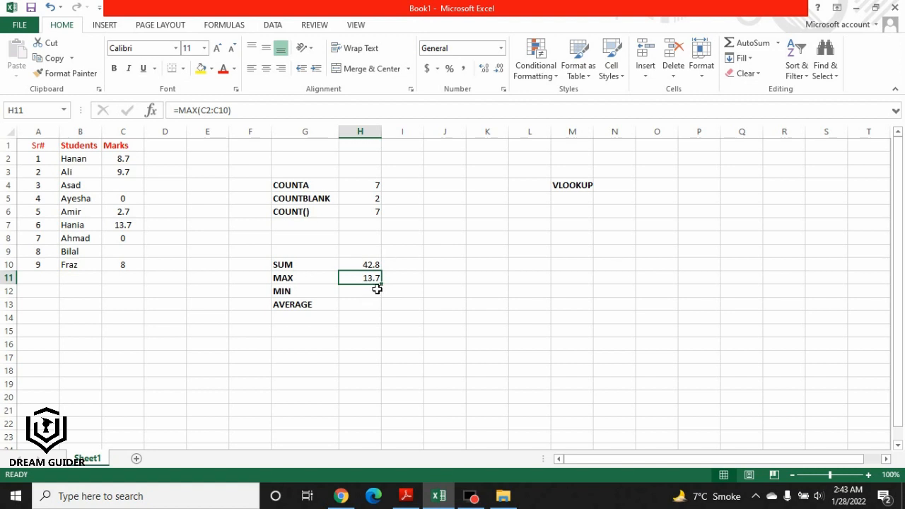
pyautogui.doubleClick(368, 293)
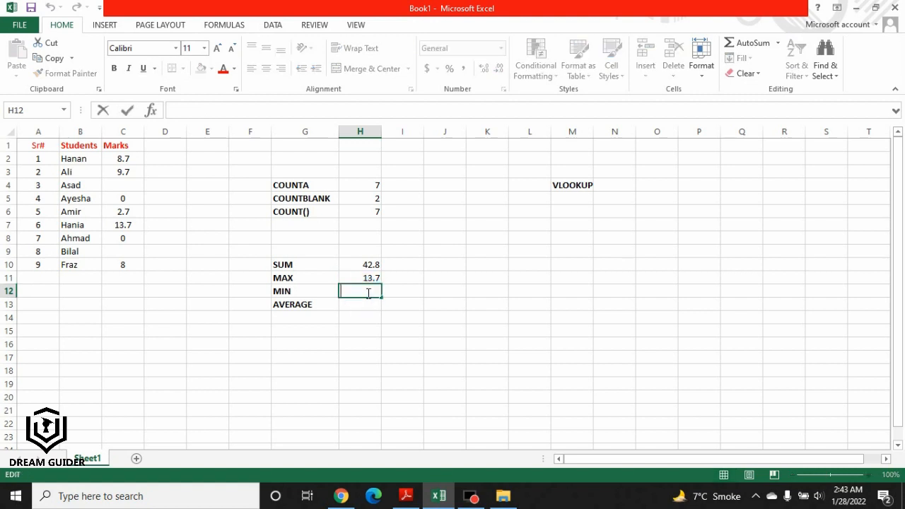
pyautogui.write('=min')
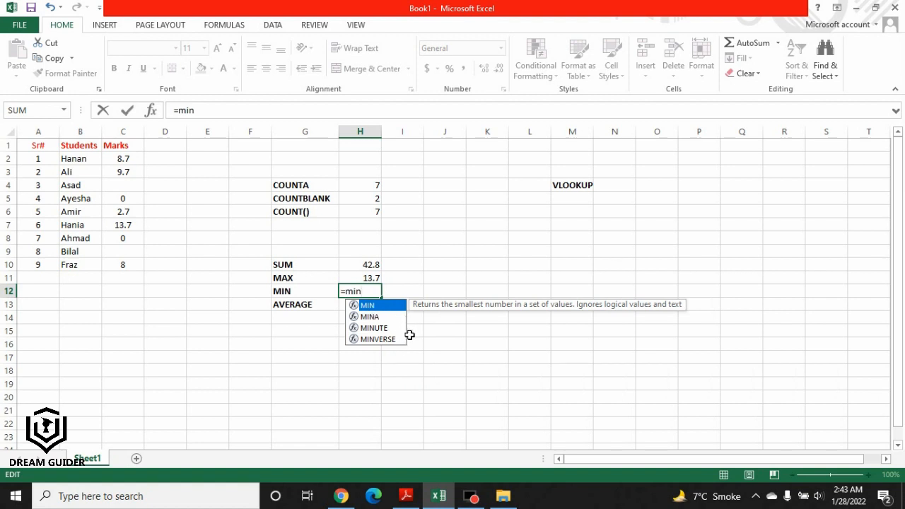
pyautogui.click(372, 306)
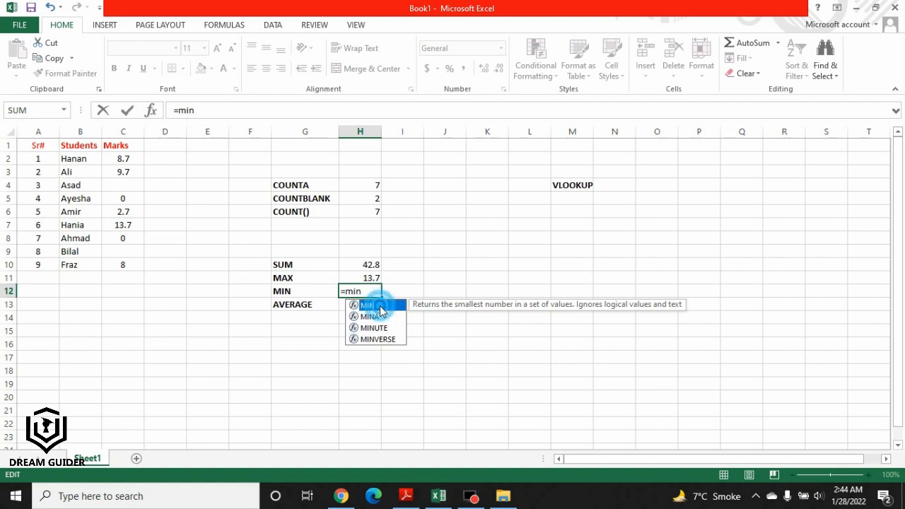
pyautogui.doubleClick(380, 308)
pyautogui.moveTo(125, 159); pyautogui.dragTo(127, 267)
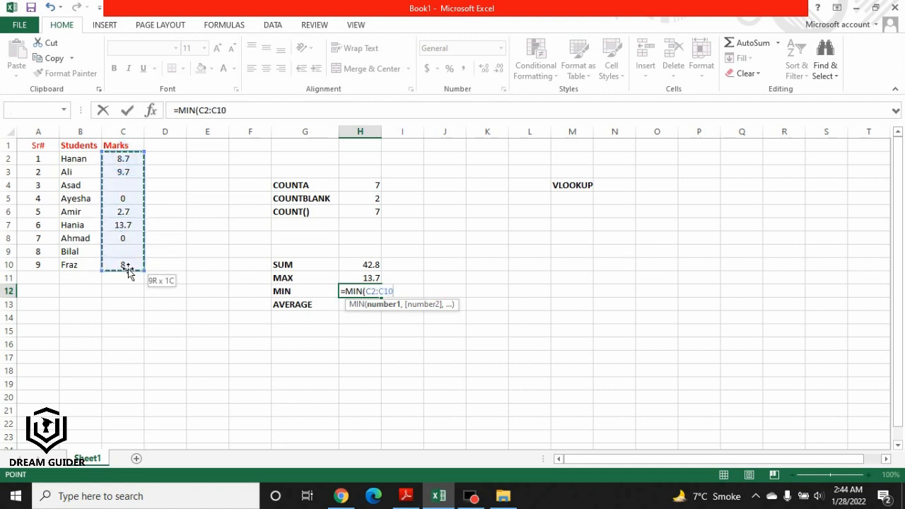
pyautogui.click(414, 290)
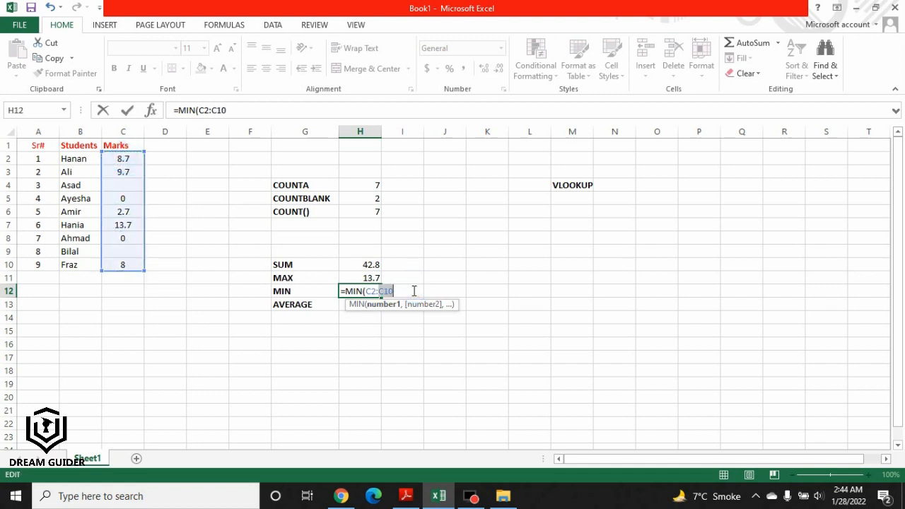
pyautogui.press('Return')
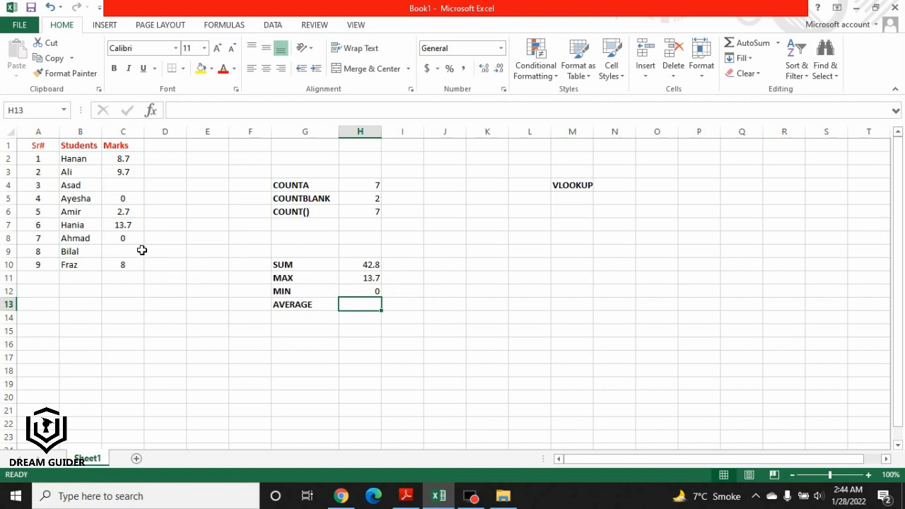
pyautogui.click(132, 207)
pyautogui.click(133, 201)
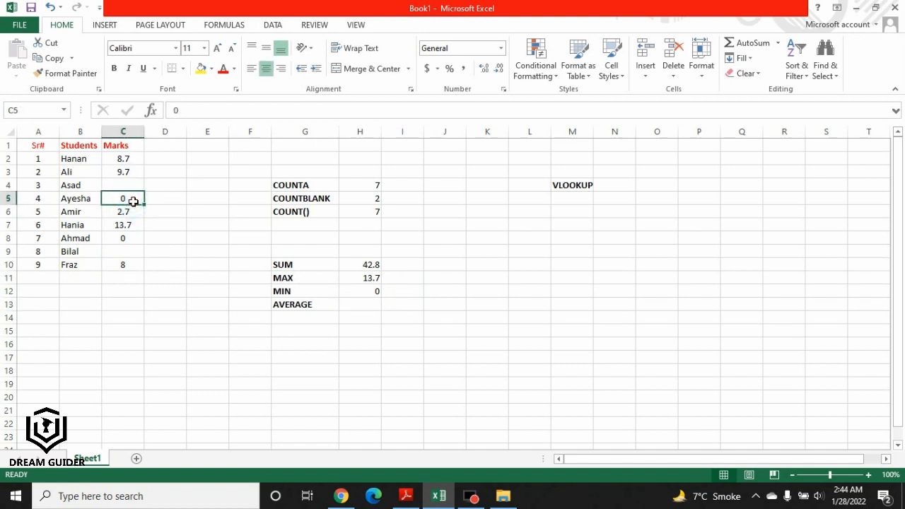
pyautogui.click(364, 289)
# - Enter =AVERAGE(C2:C10) in cell H13 to average the marks
pyautogui.click(338, 306)
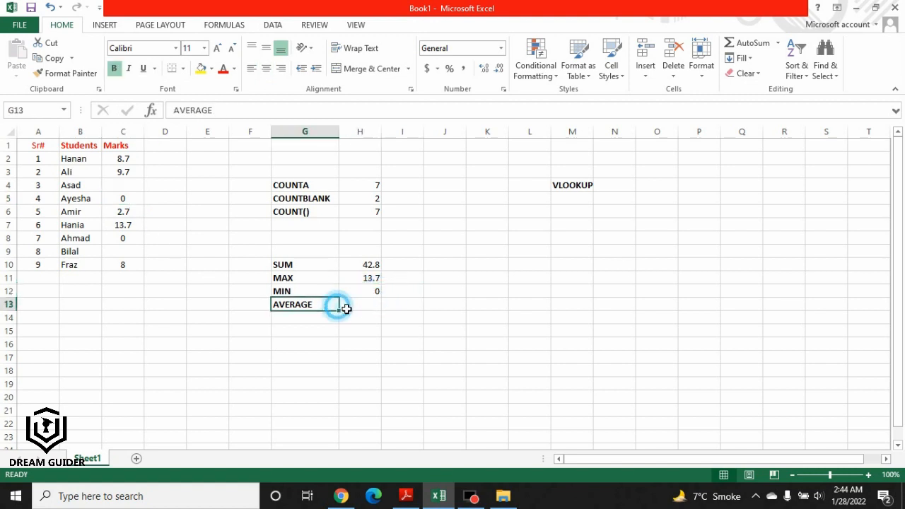
pyautogui.click(361, 305)
pyautogui.moveTo(121, 158); pyautogui.dragTo(129, 266)
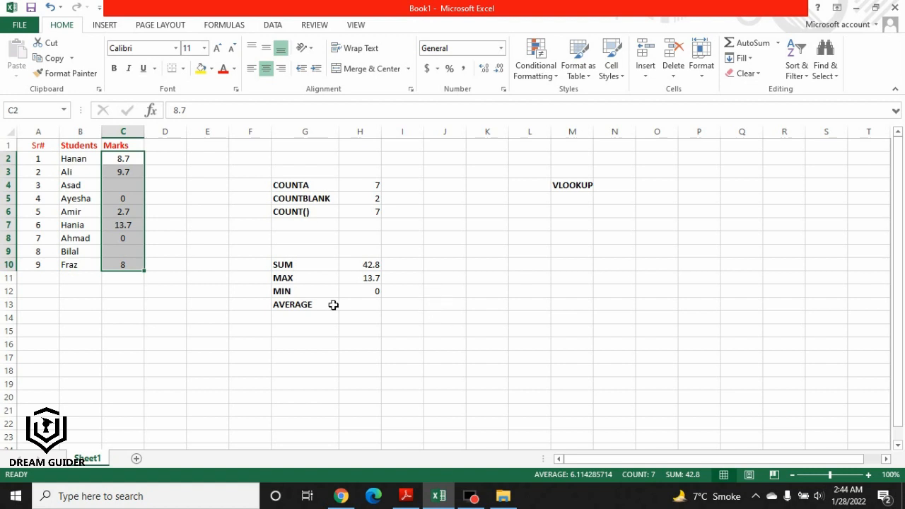
pyautogui.click(364, 306)
pyautogui.write('=')
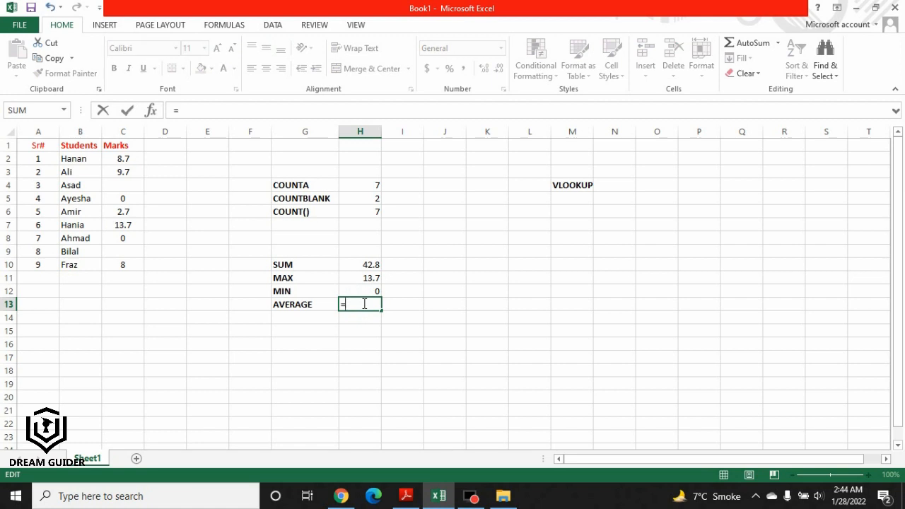
pyautogui.write('average')
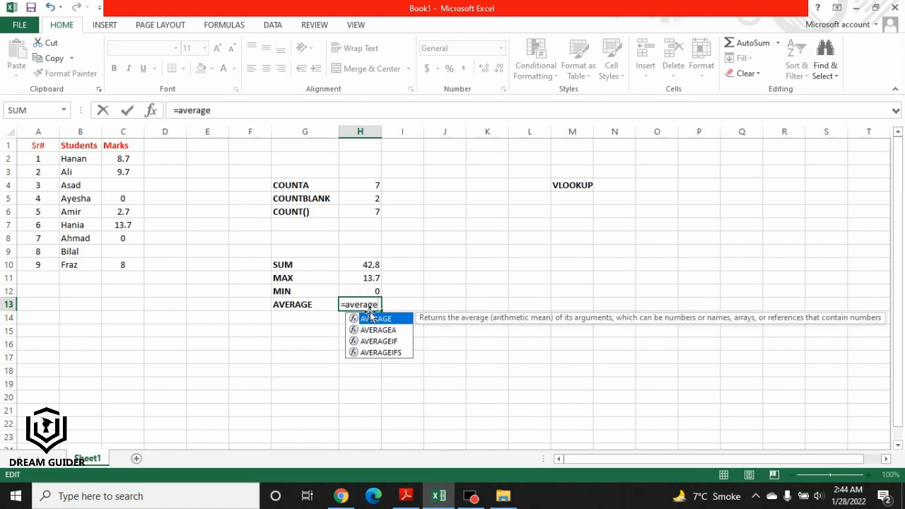
pyautogui.doubleClick(371, 318)
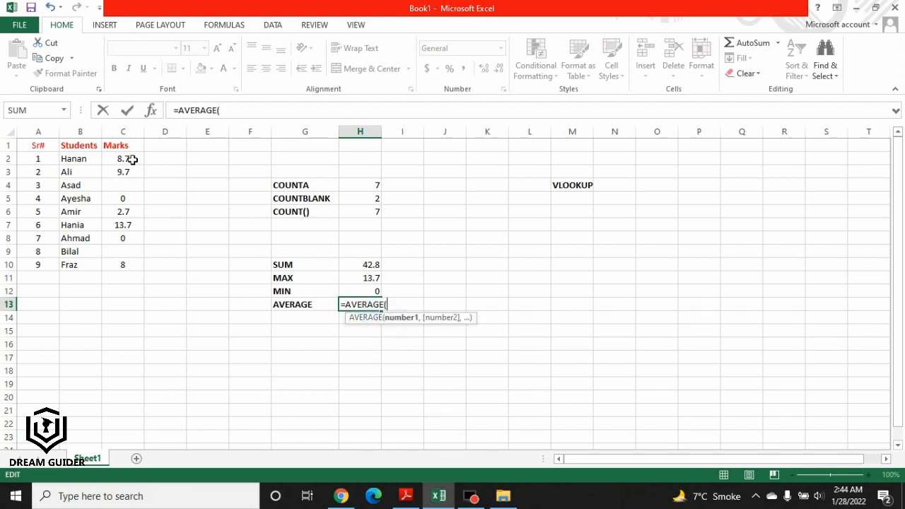
pyautogui.moveTo(132, 160); pyautogui.dragTo(133, 269)
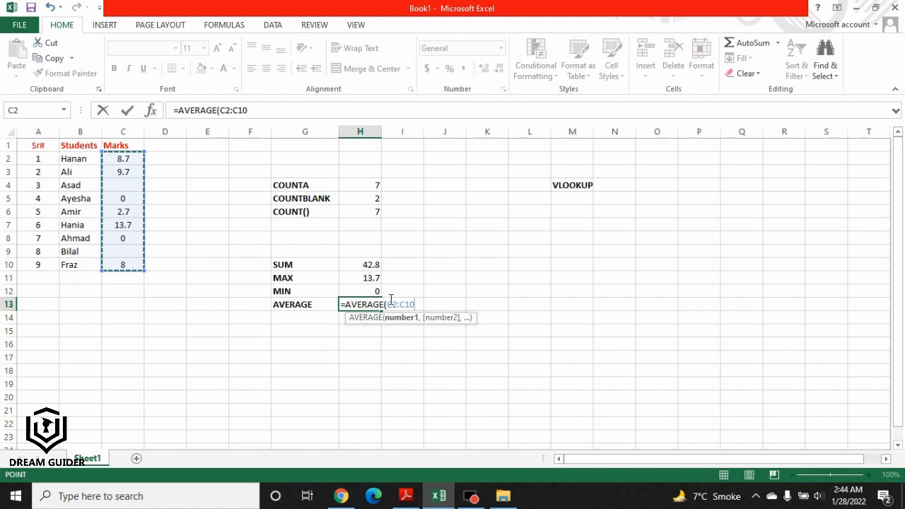
pyautogui.press('Return')
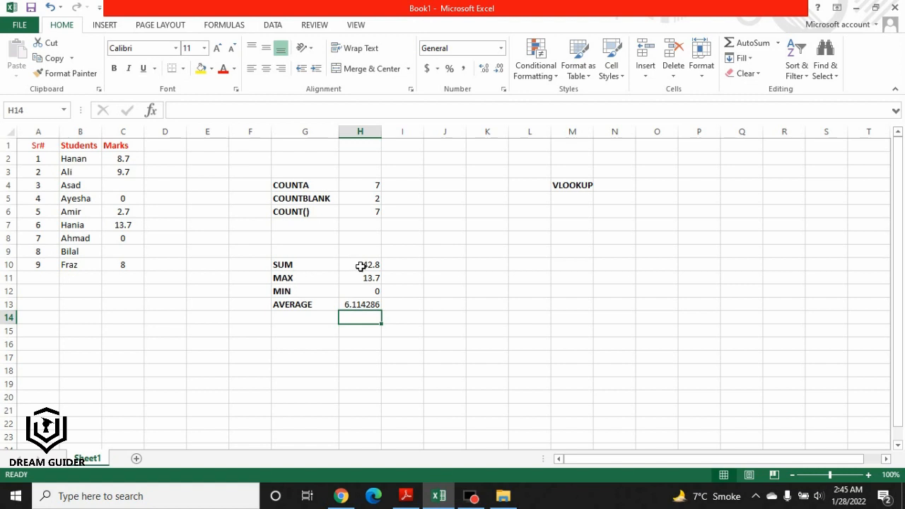
# - Review the marks in C2:C10 together with the counting and summary results in G4:H13
pyautogui.moveTo(135, 159); pyautogui.dragTo(138, 261)
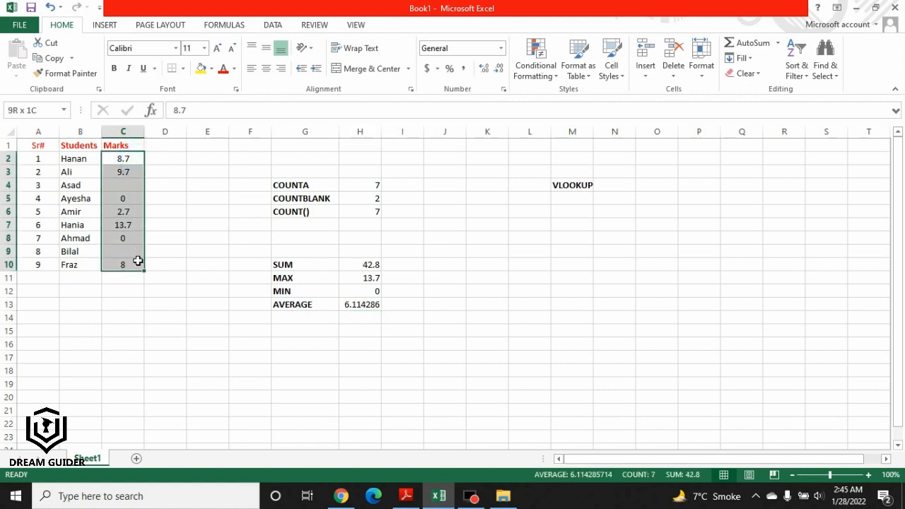
pyautogui.click(373, 290)
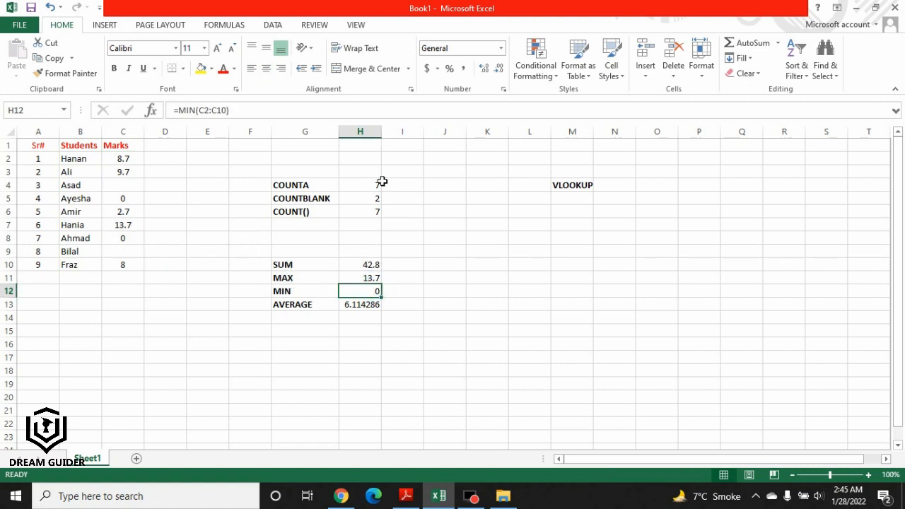
pyautogui.moveTo(378, 183); pyautogui.dragTo(304, 315)
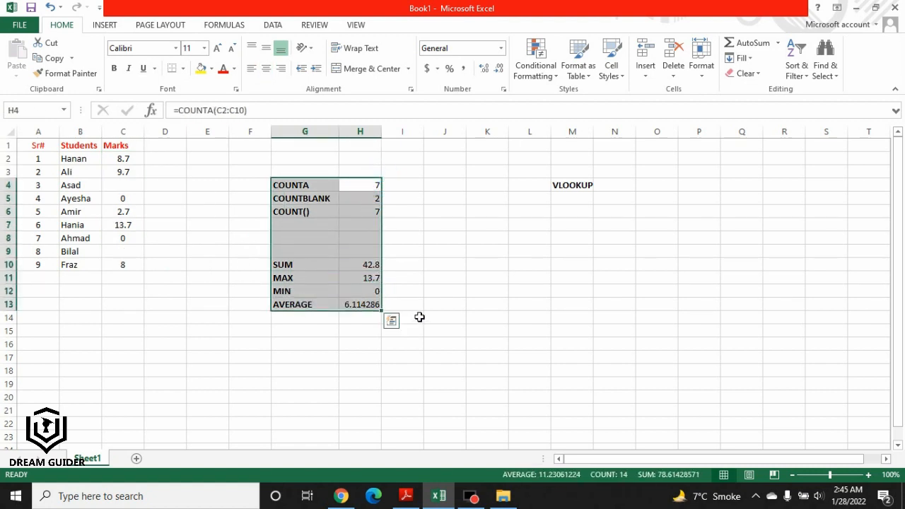
pyautogui.click(405, 288)
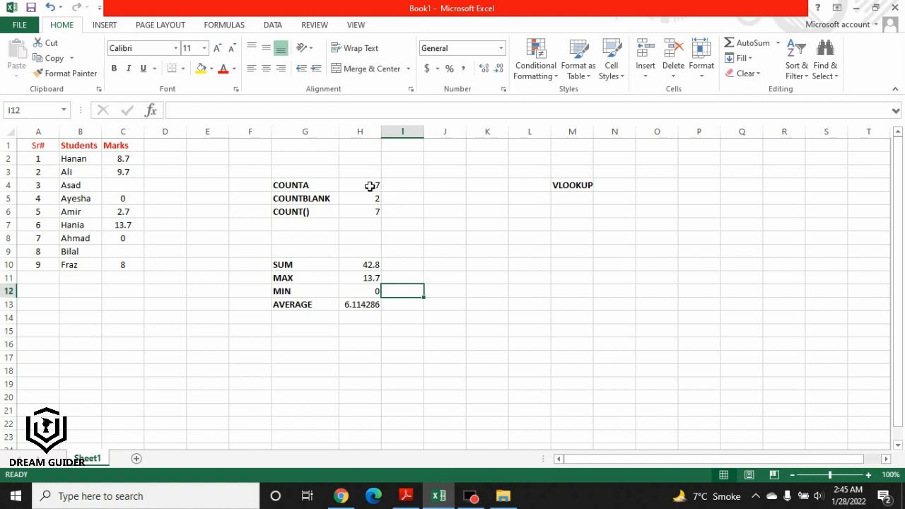
pyautogui.moveTo(267, 175); pyautogui.dragTo(408, 306)
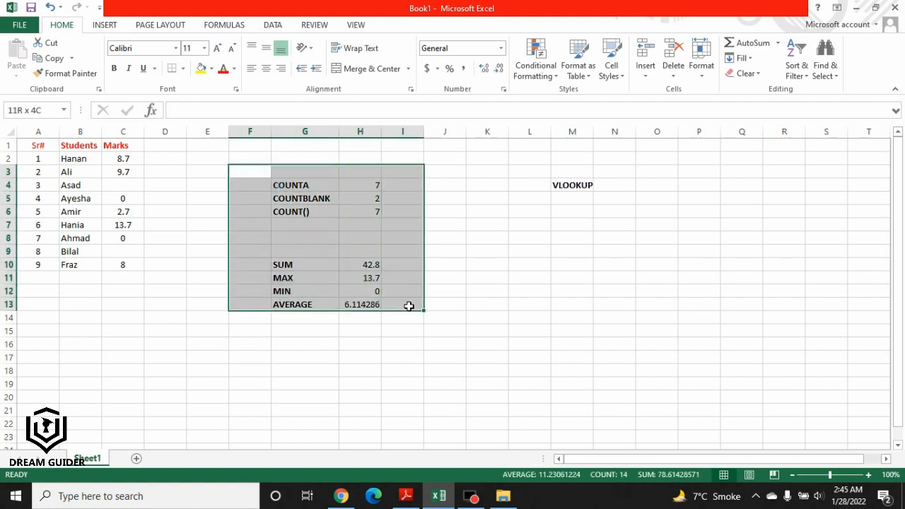
pyautogui.moveTo(409, 306); pyautogui.dragTo(408, 306)
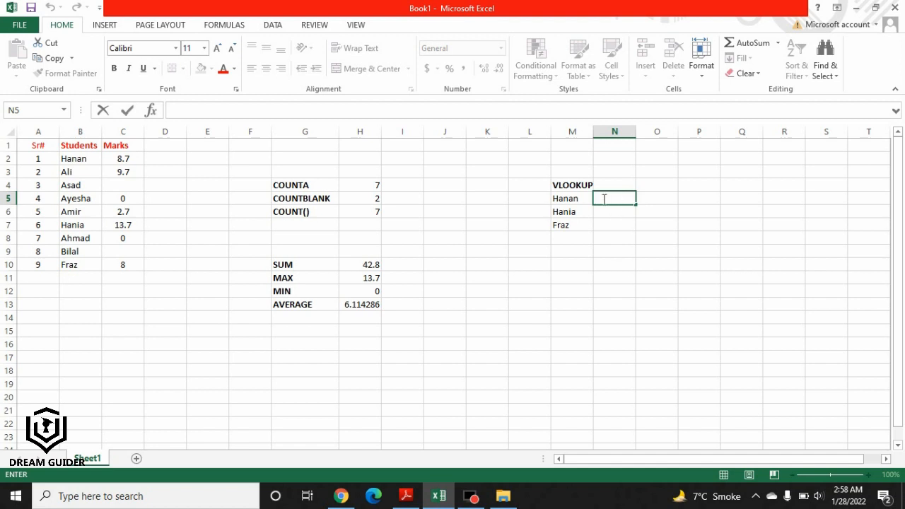
# - Begin a VLOOKUP formula in cell N5 with M5 as the lookup value
pyautogui.write('=')
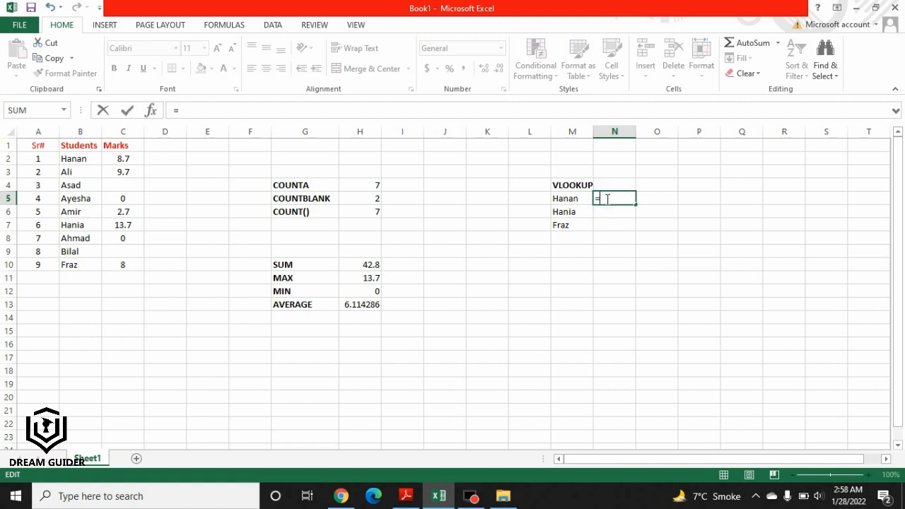
pyautogui.write('vlook')
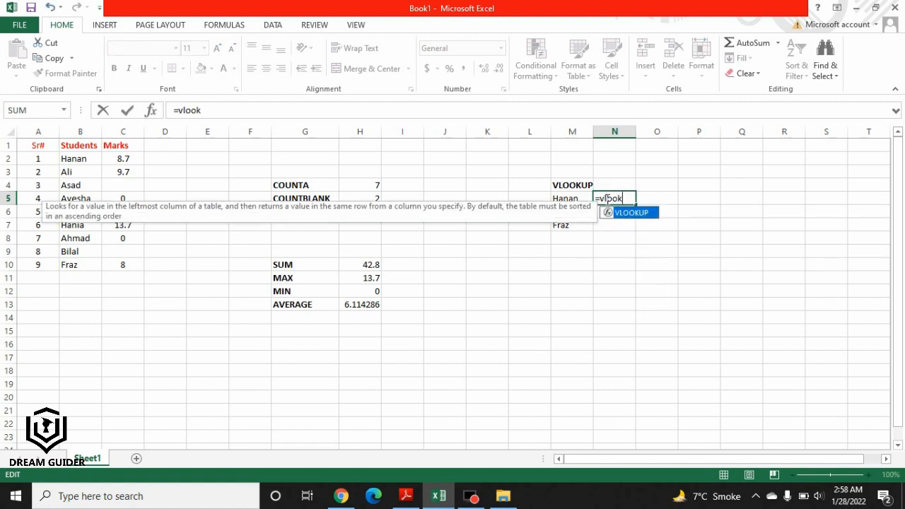
pyautogui.doubleClick(641, 212)
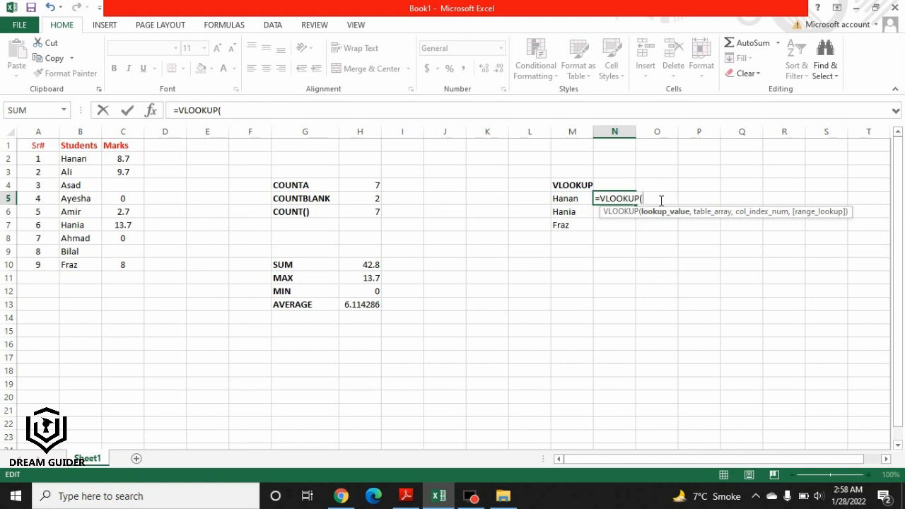
pyautogui.click(571, 198)
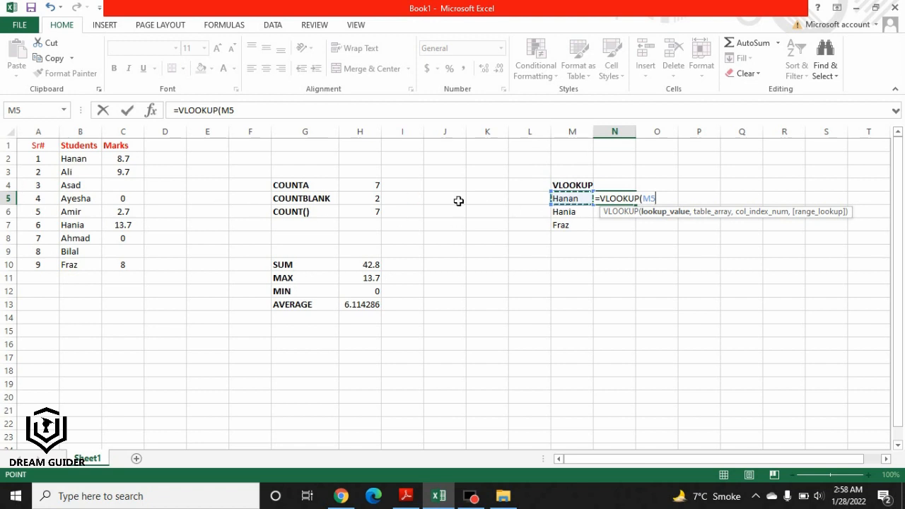
pyautogui.click(663, 201)
pyautogui.write(',')
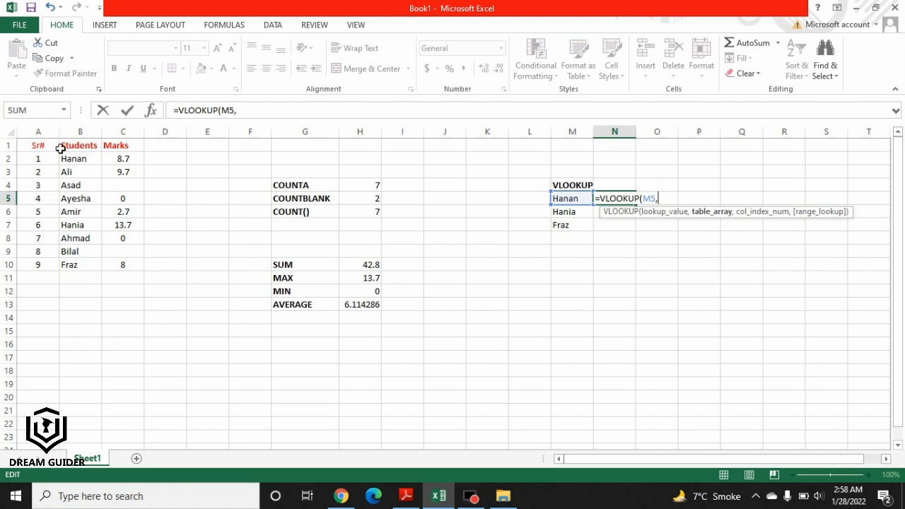
# - Set the VLOOKUP table array to the Students and Marks columns as the absolute range $B$1:$C$10
pyautogui.moveTo(61, 142); pyautogui.dragTo(126, 263)
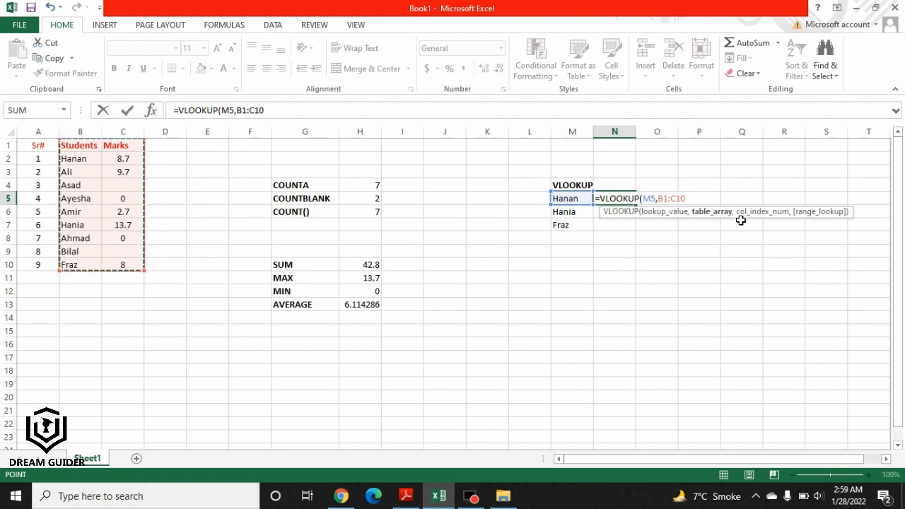
pyautogui.click(657, 198)
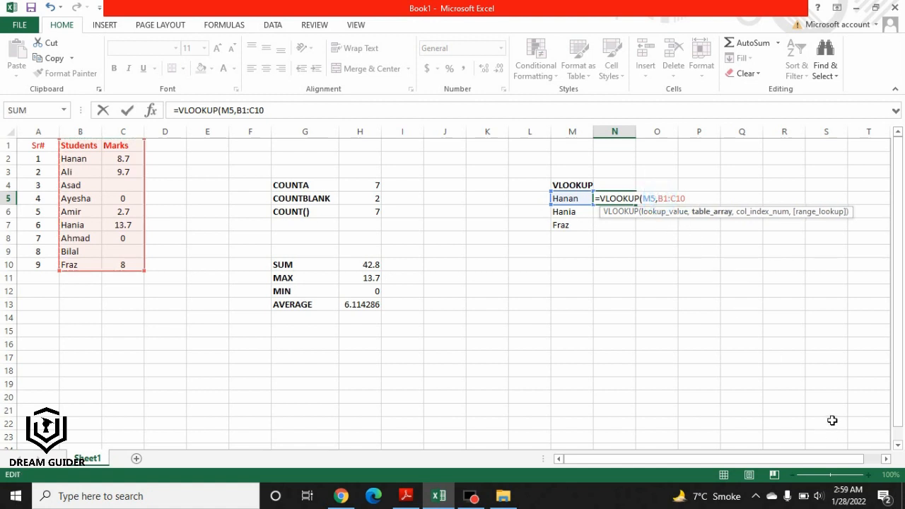
pyautogui.write('$B/4')
pyautogui.press('BackSpace')
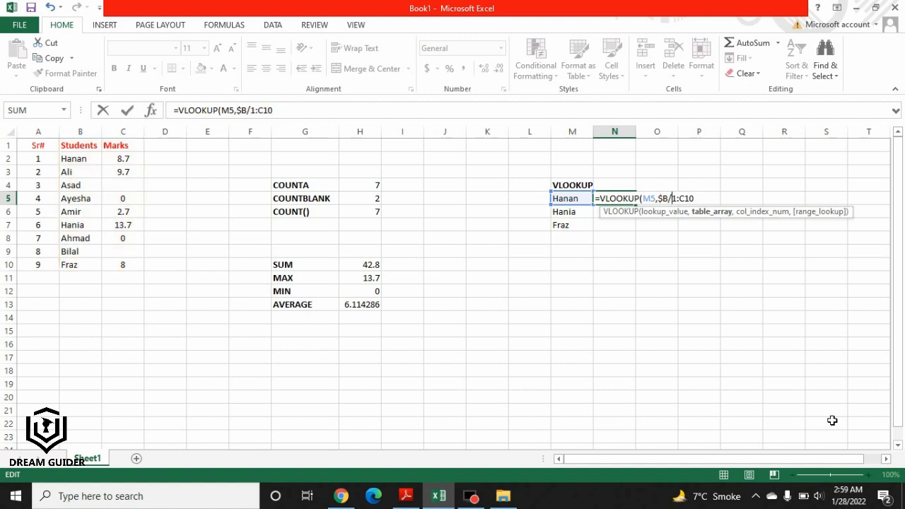
pyautogui.write('$')
pyautogui.press('BackSpace')
pyautogui.press('BackSpace')
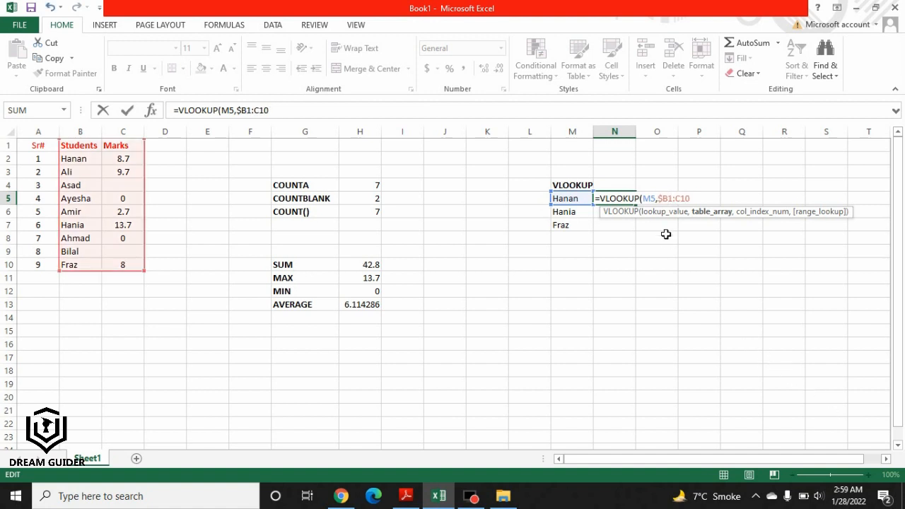
pyautogui.write('$')
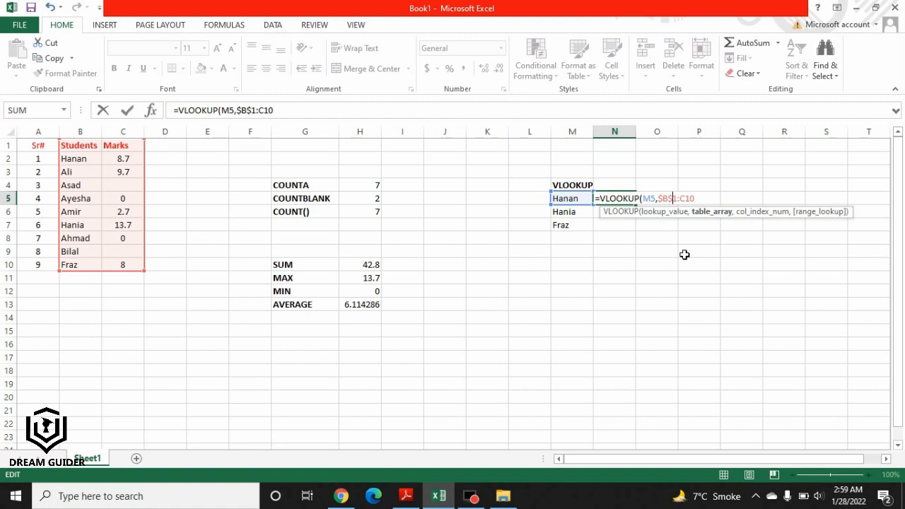
pyautogui.press('Right')
pyautogui.write('$')
pyautogui.press('Right')
pyautogui.write('$10')
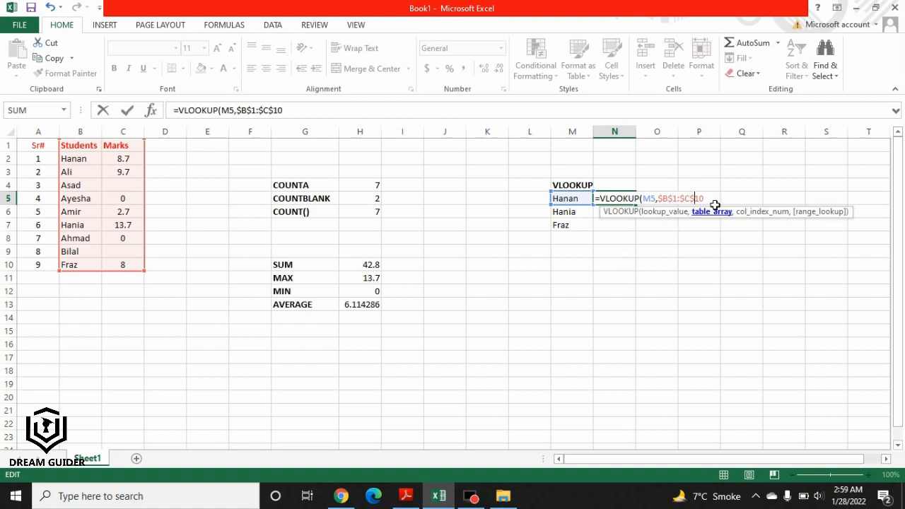
# - Complete the VLOOKUP formula in N5 with column index 2 and FALSE for an exact match
pyautogui.write(',')
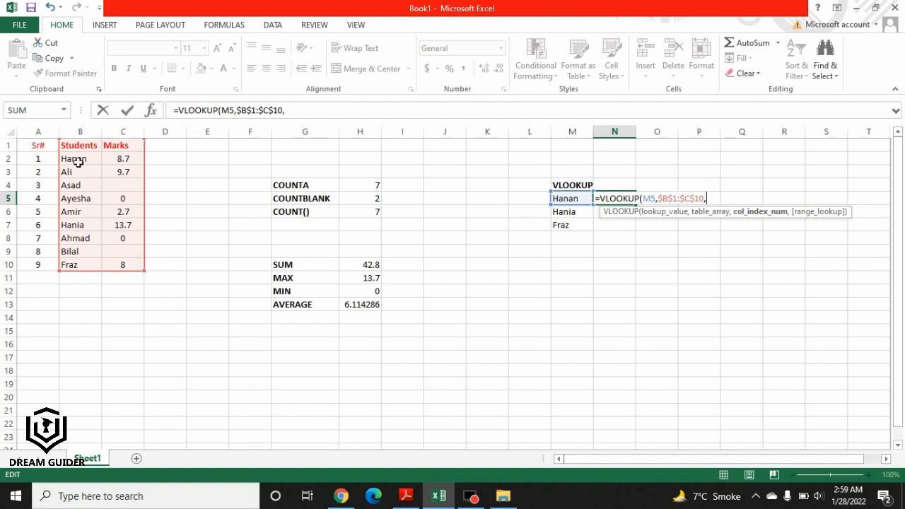
pyautogui.moveTo(145, 146)
pyautogui.mouseDown()
pyautogui.moveTo(133, 182)
pyautogui.moveTo(143, 151)
pyautogui.moveTo(93, 165)
pyautogui.moveTo(143, 150)
pyautogui.moveTo(137, 204)
pyautogui.moveTo(138, 147)
pyautogui.mouseUp()
pyautogui.write(',')
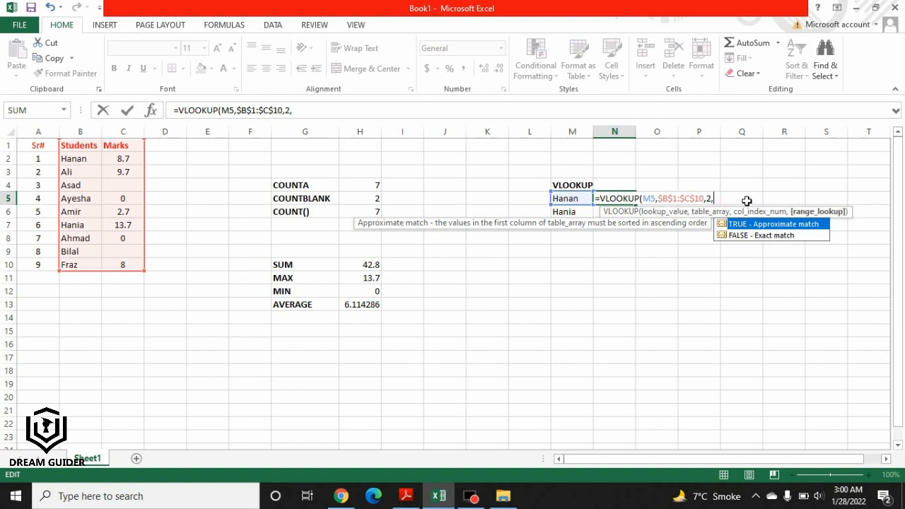
pyautogui.click(763, 238)
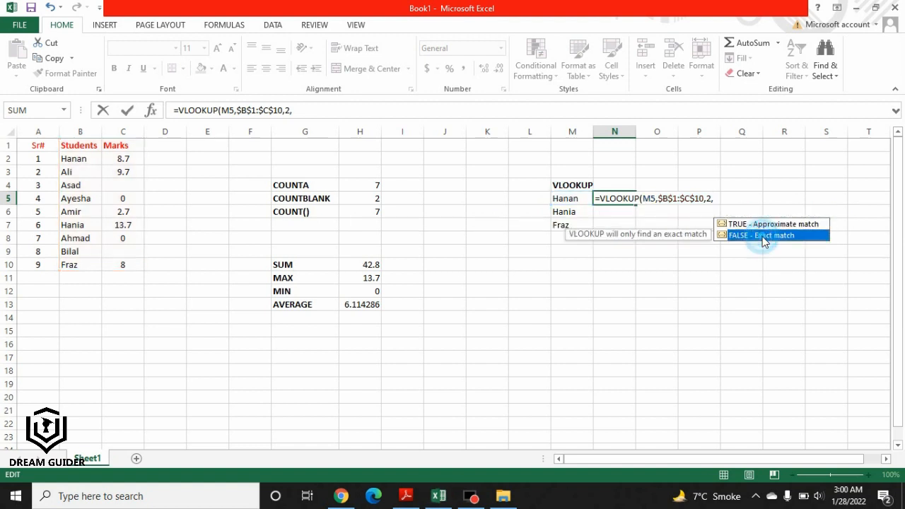
pyautogui.doubleClick(761, 235)
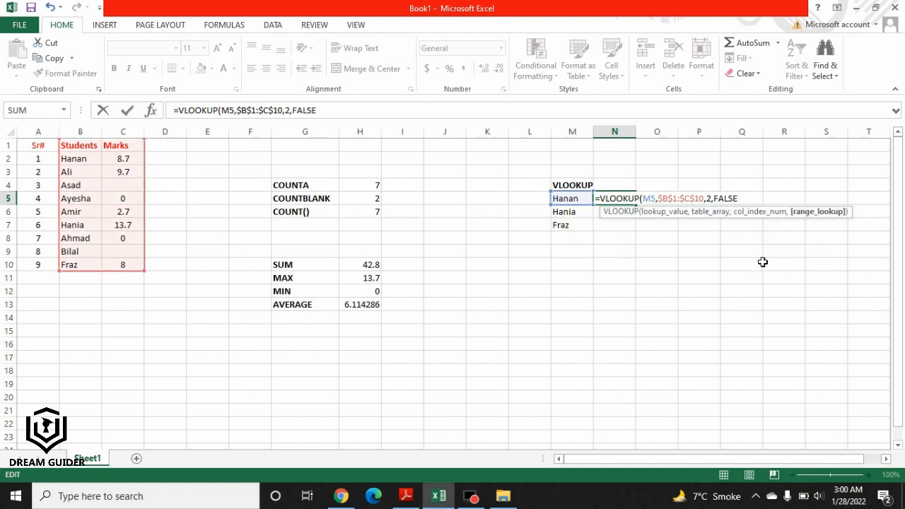
pyautogui.press('Return')
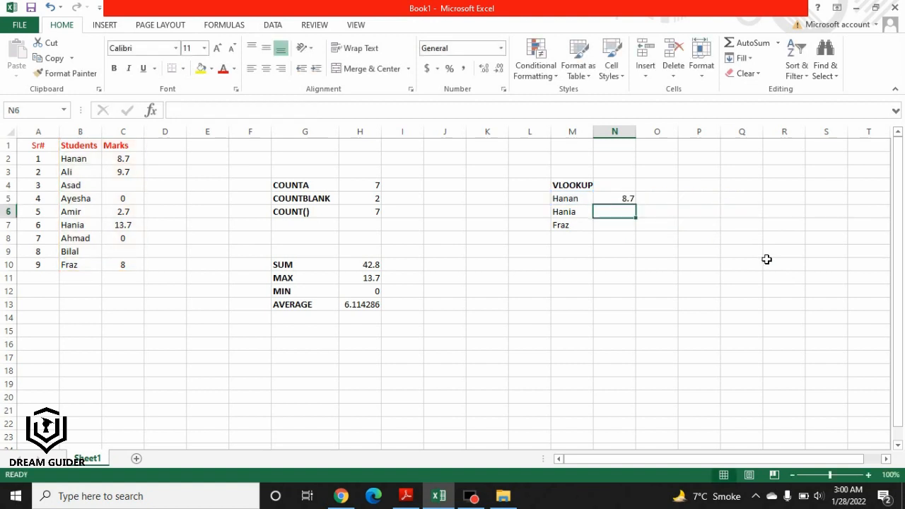
# - Fill the VLOOKUP formula from N5 down to N7 for the remaining two students
pyautogui.click(625, 200)
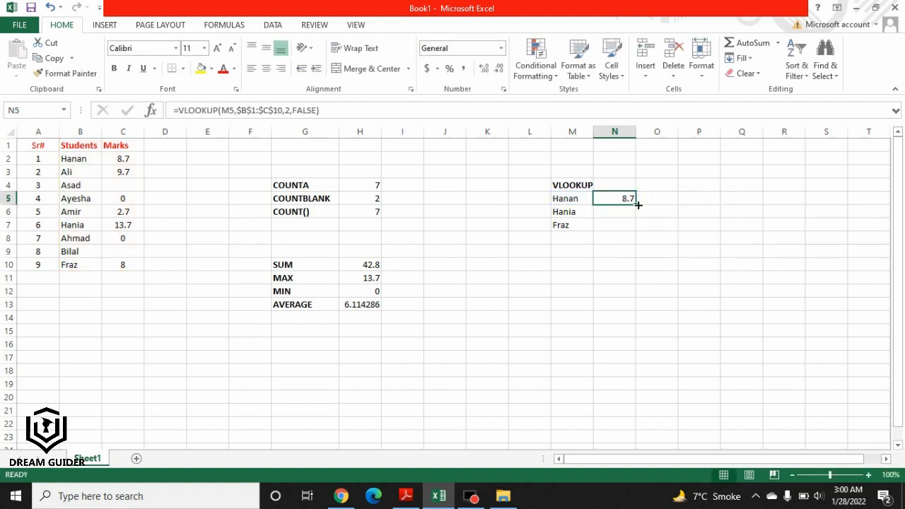
pyautogui.moveTo(636, 204); pyautogui.dragTo(632, 231)
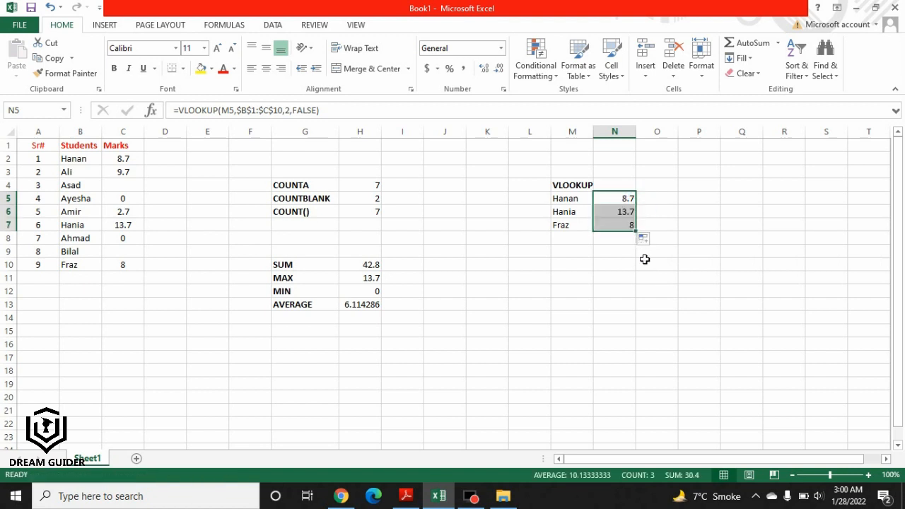
pyautogui.click(657, 204)
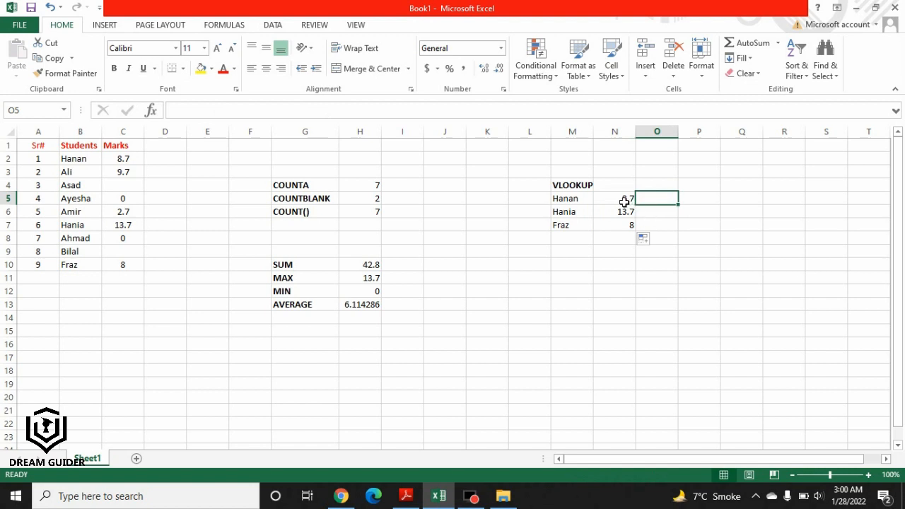
# - Compare the VLOOKUP formulas and marks in N5:N7 with the matching students' rows in the source table A1:C10
pyautogui.click(622, 200)
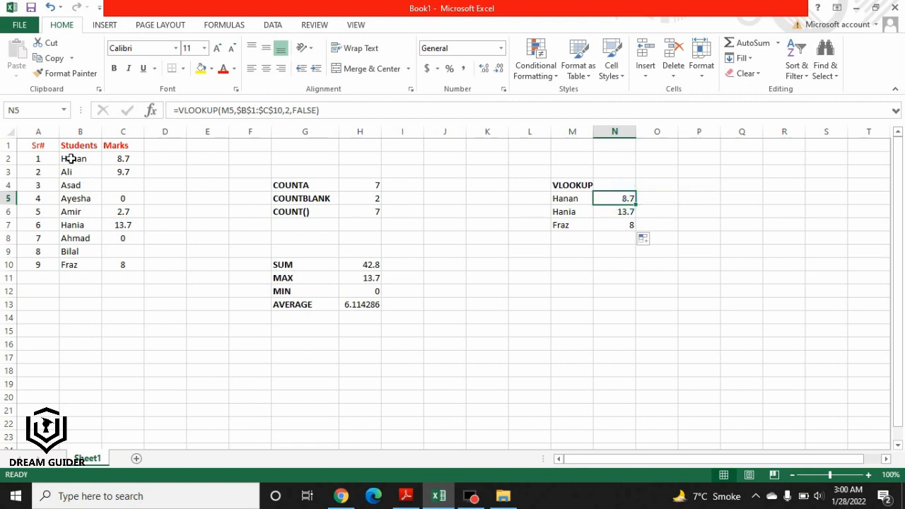
pyautogui.moveTo(71, 159); pyautogui.dragTo(123, 161)
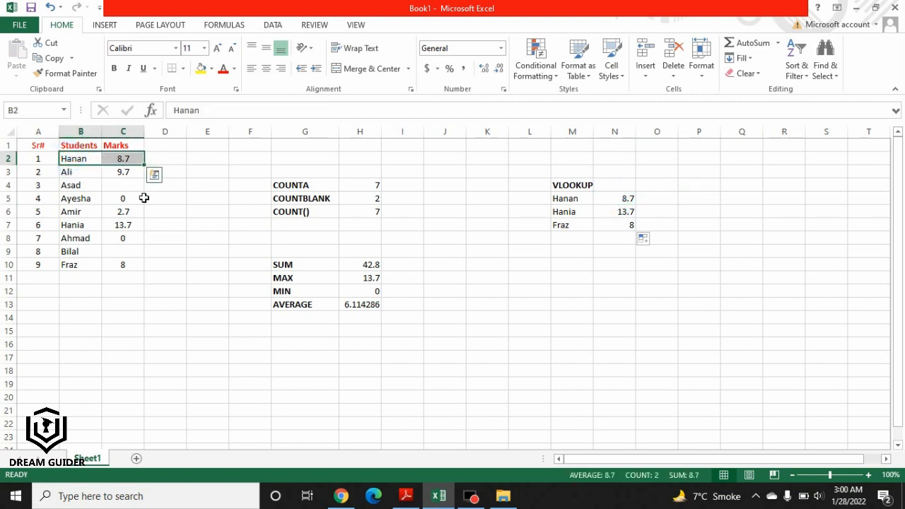
pyautogui.click(628, 198)
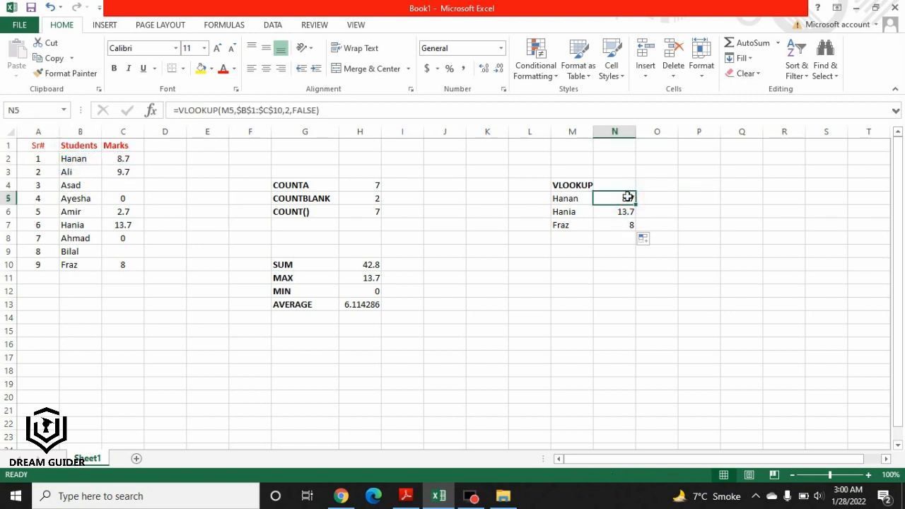
pyautogui.doubleClick(88, 228)
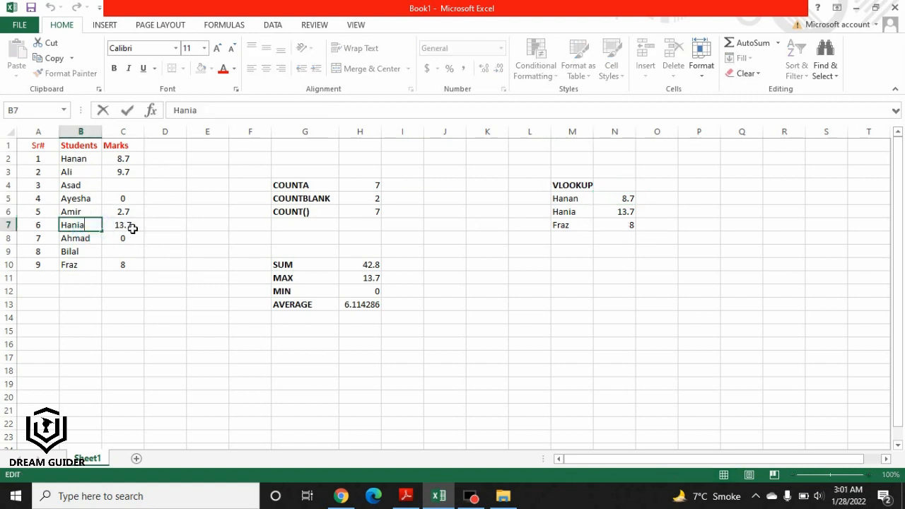
pyautogui.click(132, 228)
pyautogui.click(626, 212)
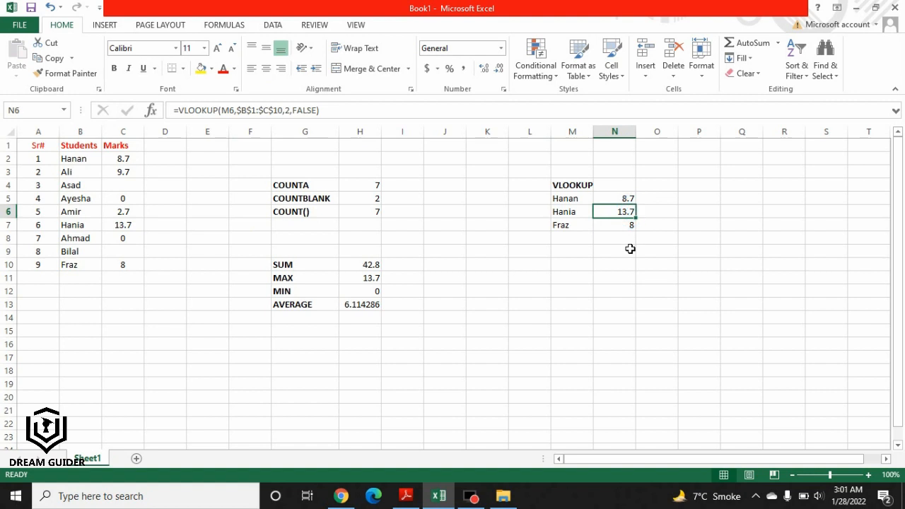
pyautogui.click(70, 263)
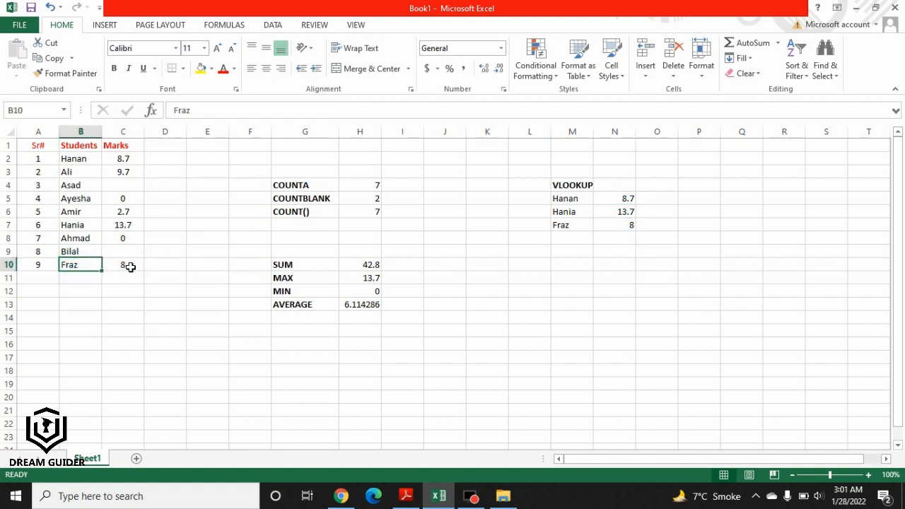
pyautogui.click(576, 224)
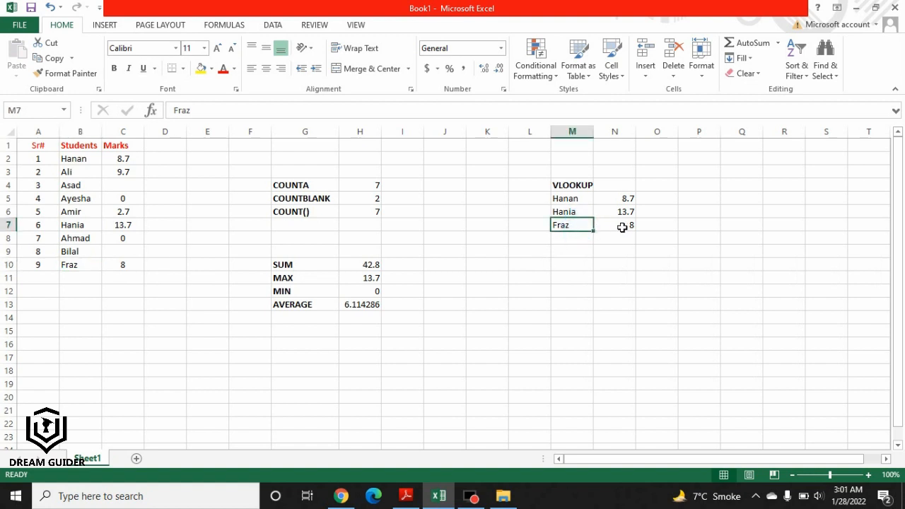
pyautogui.click(625, 227)
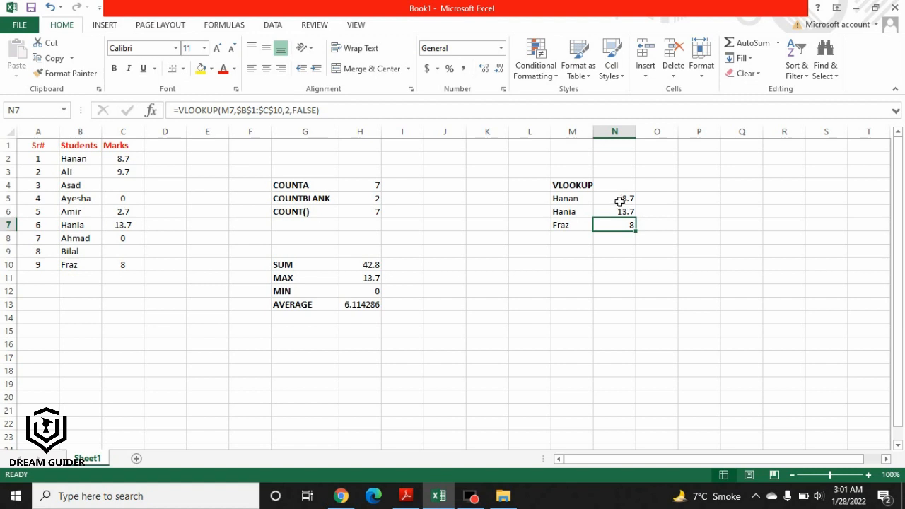
pyautogui.click(610, 200)
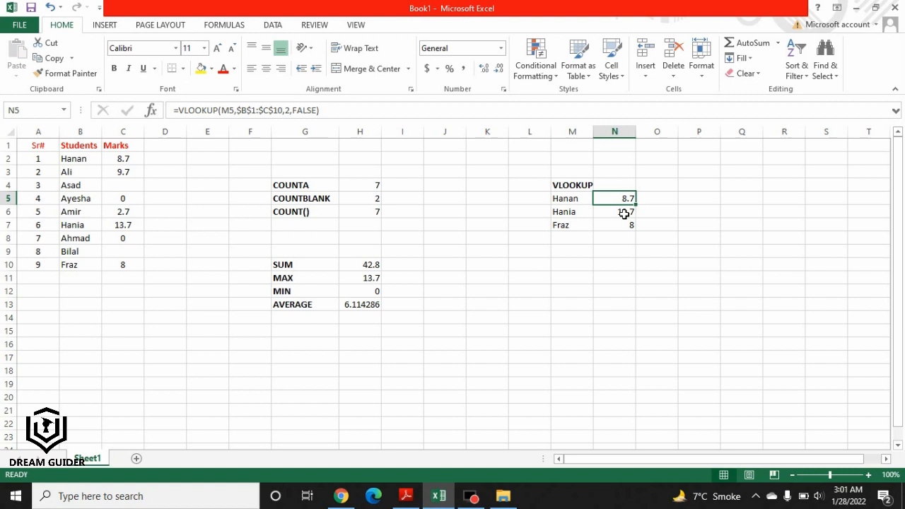
pyautogui.click(624, 224)
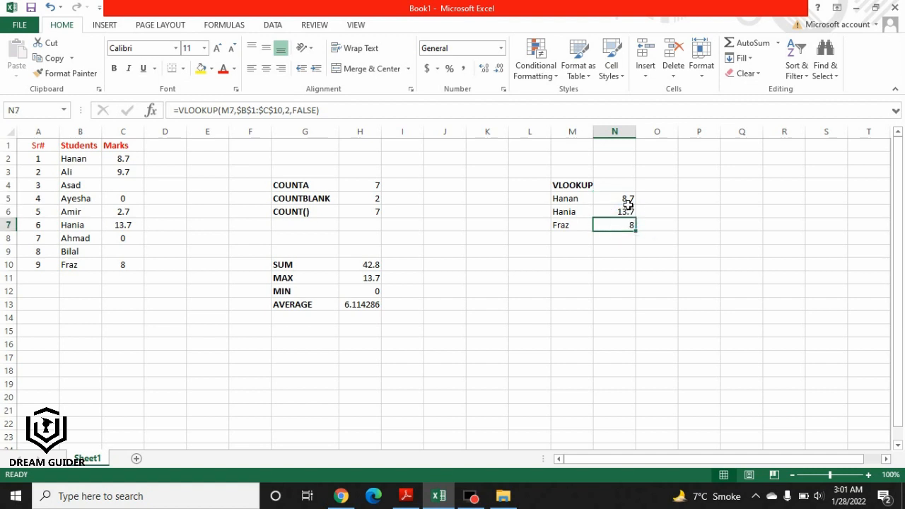
pyautogui.scroll(-3, 142, 212)
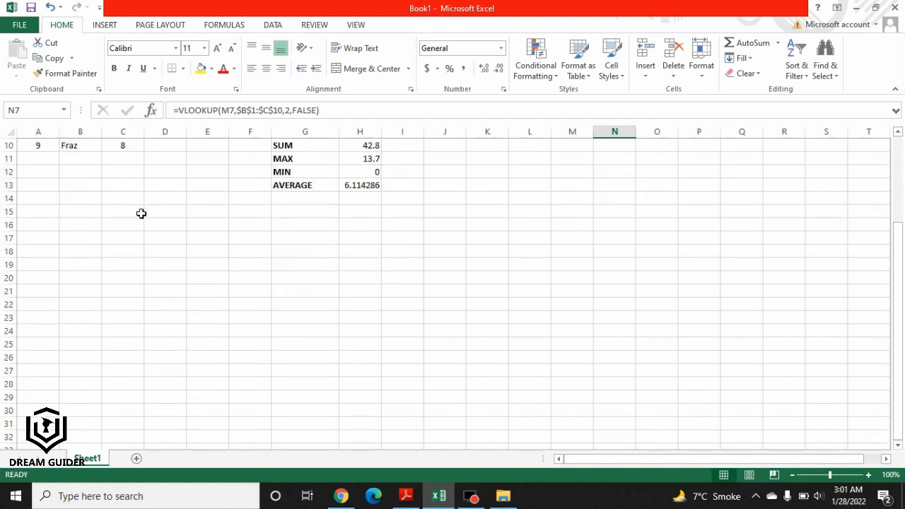
pyautogui.scroll(3, 146, 216)
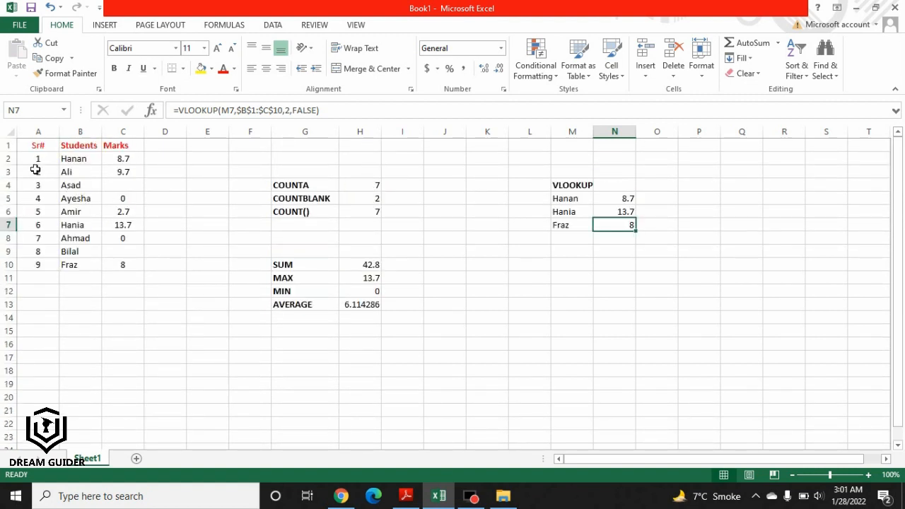
pyautogui.moveTo(37, 160); pyautogui.dragTo(124, 270)
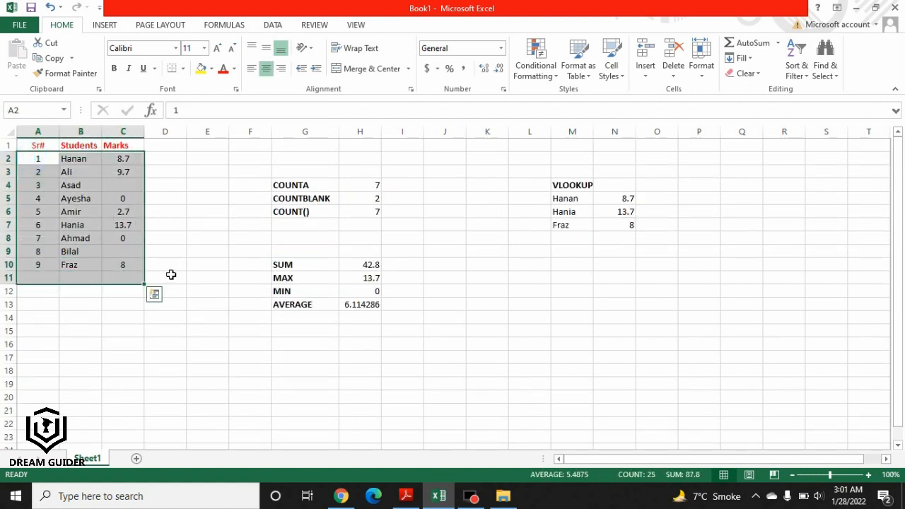
pyautogui.click(136, 265)
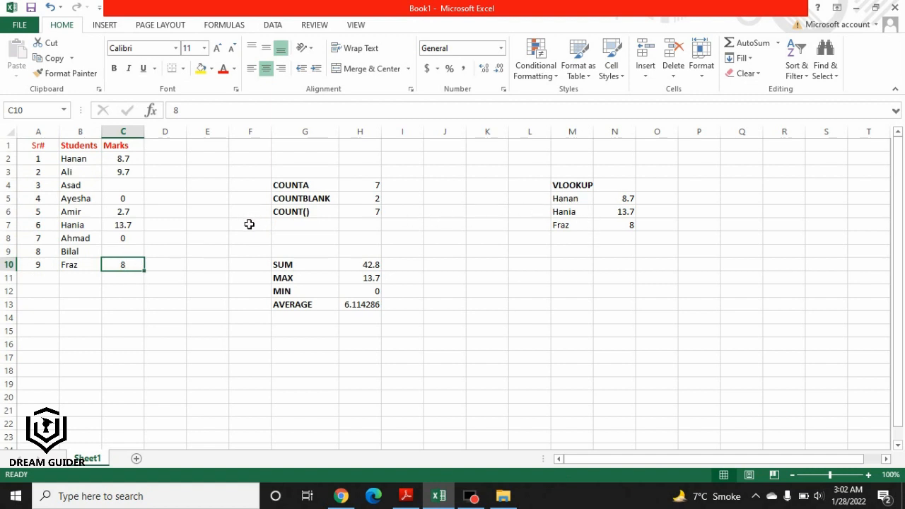
pyautogui.click(552, 198)
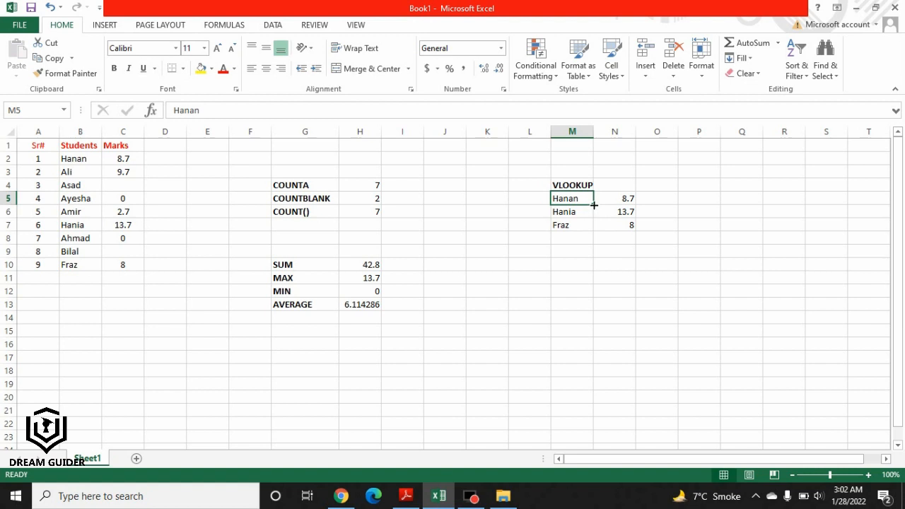
pyautogui.moveTo(593, 205); pyautogui.dragTo(627, 217)
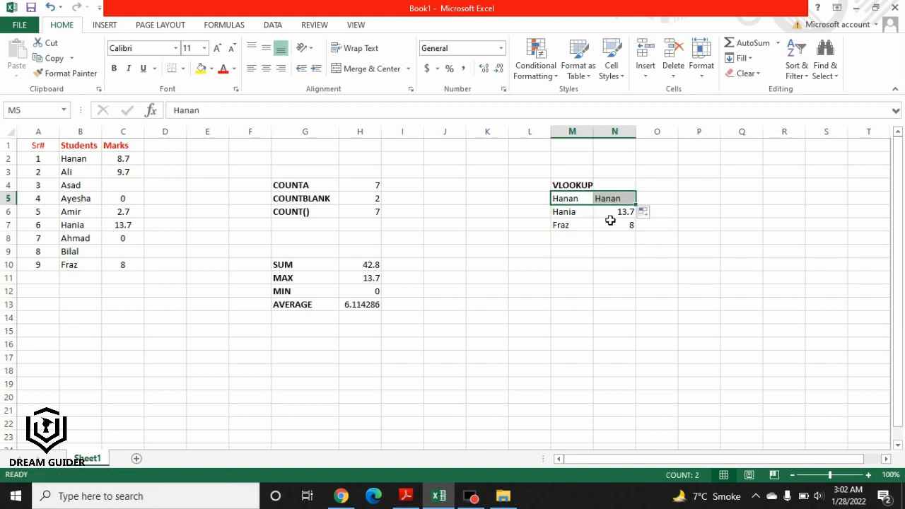
pyautogui.click(607, 219)
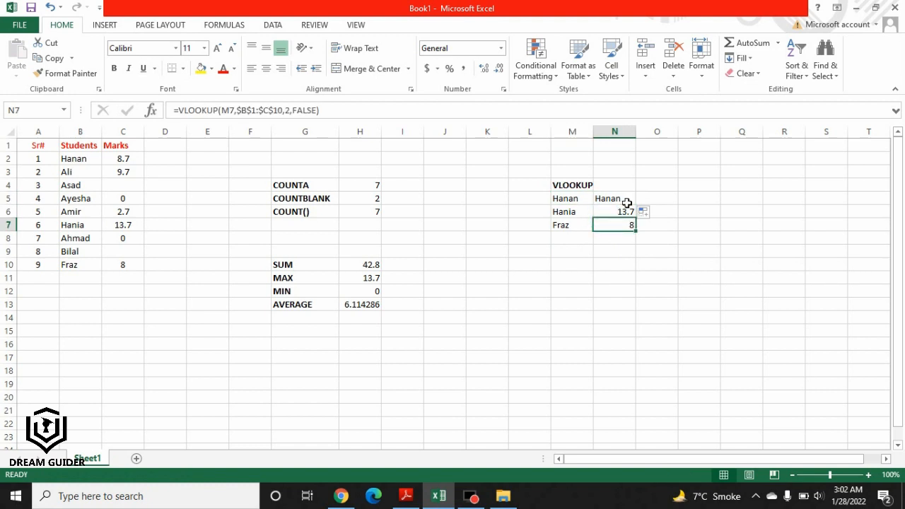
pyautogui.click(626, 202)
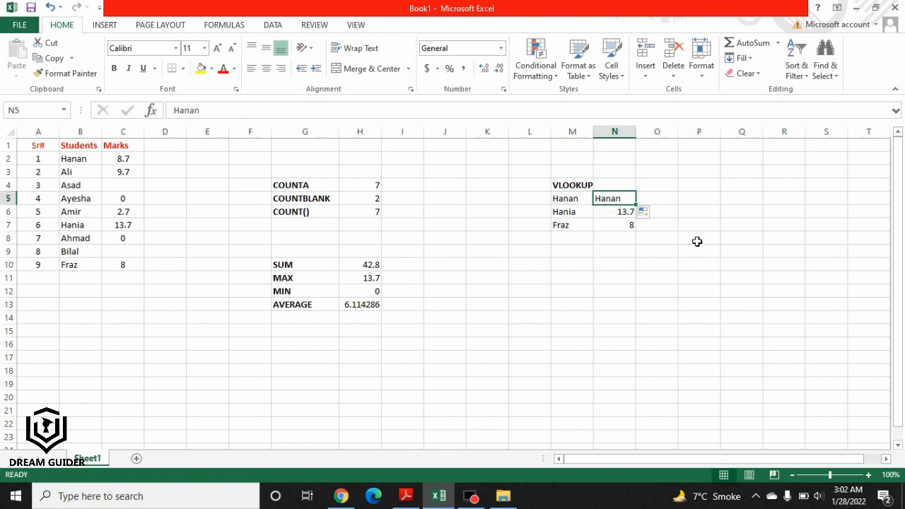
pyautogui.hotkey('ctrl', 'z')
pyautogui.click(657, 202)
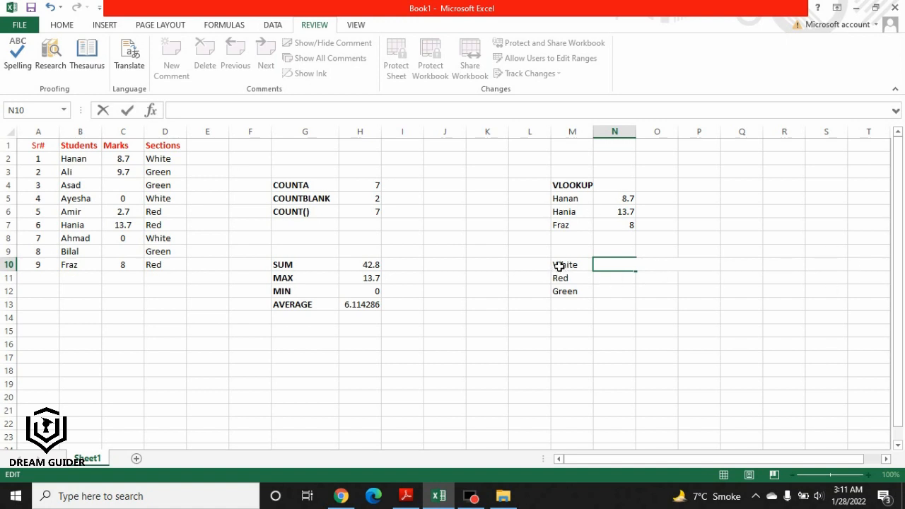
# - Begin a COUNTIF formula in cell N10 with the Sections entries D2:D10 as the range
pyautogui.click(624, 267)
pyautogui.write('=c')
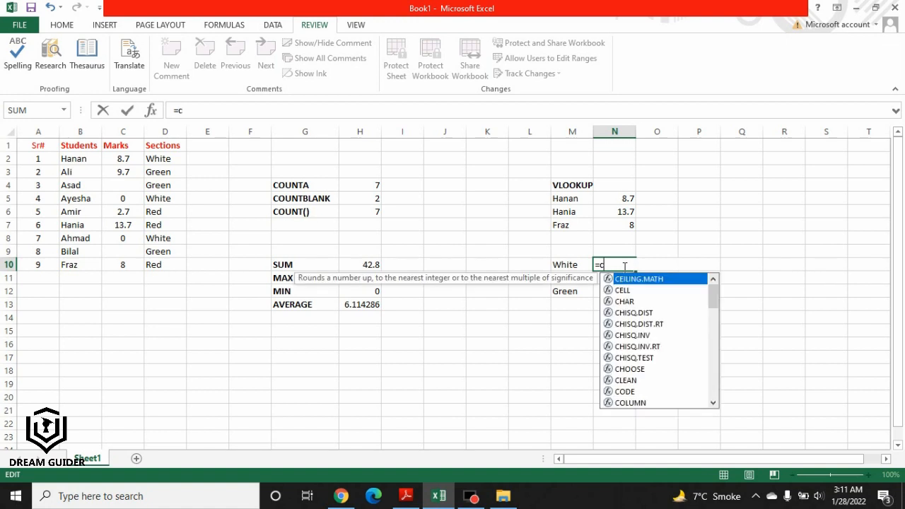
pyautogui.write('ountif')
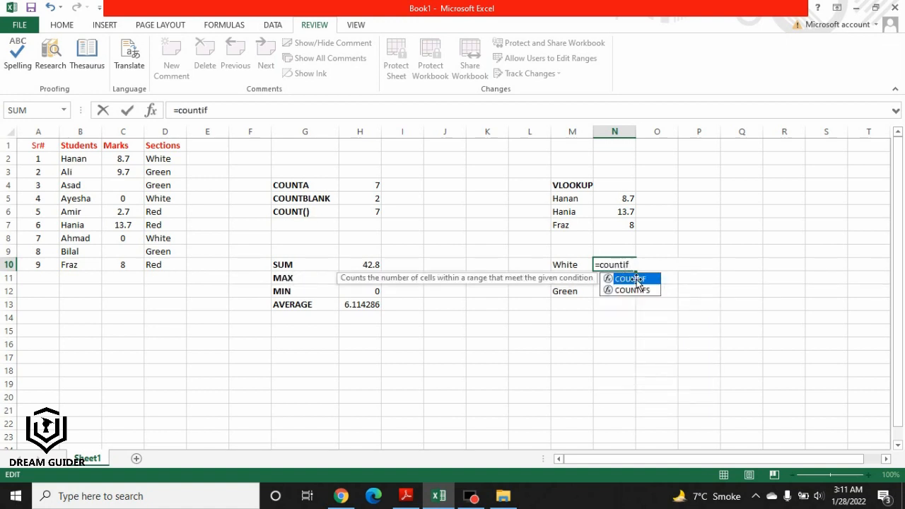
pyautogui.doubleClick(633, 279)
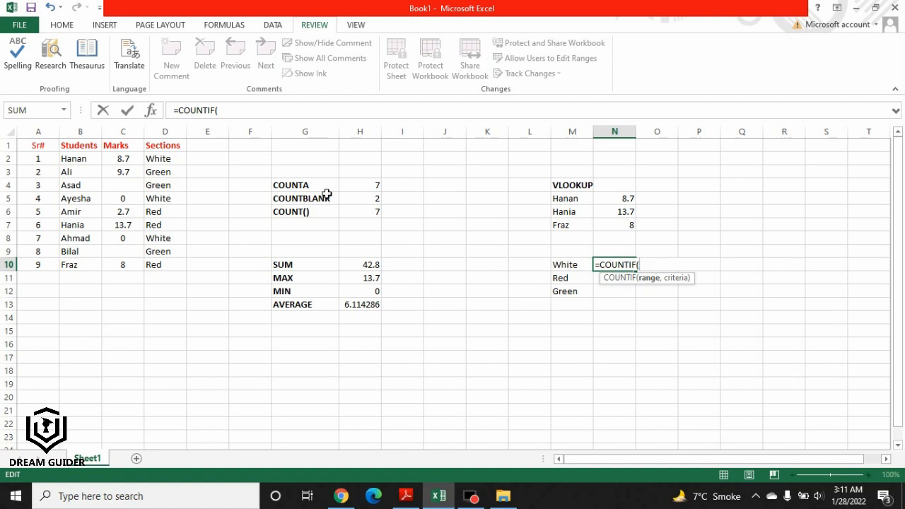
pyautogui.click(158, 161)
pyautogui.moveTo(160, 167); pyautogui.dragTo(169, 263)
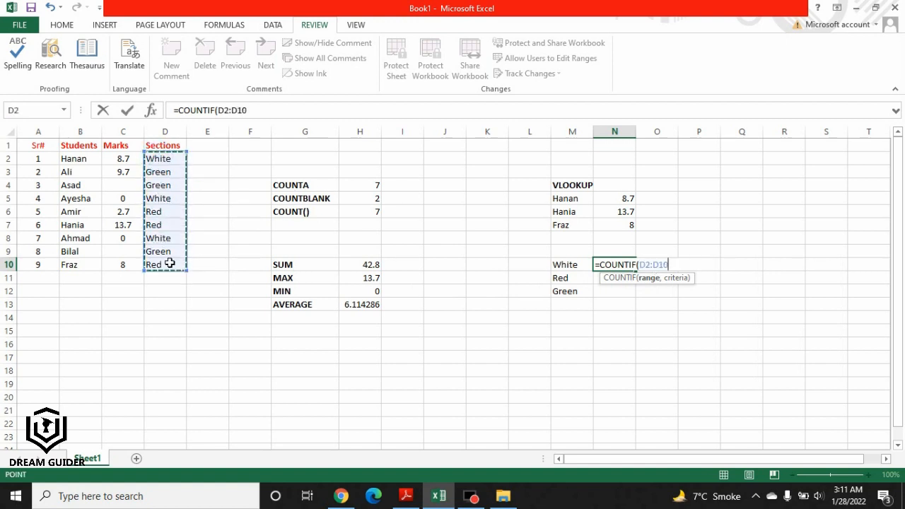
# - Make the COUNTIF range absolute as $D$2:$D$10
pyautogui.click(642, 265)
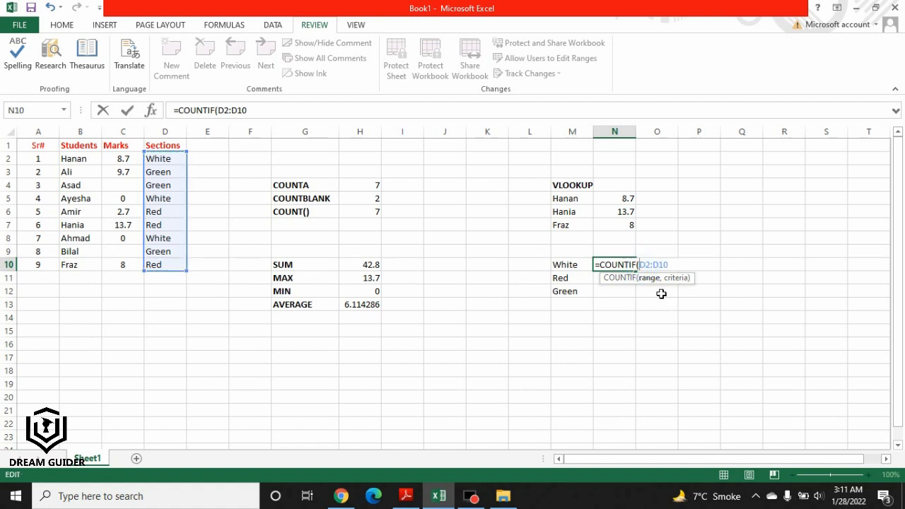
pyautogui.write('$D')
pyautogui.write('$D')
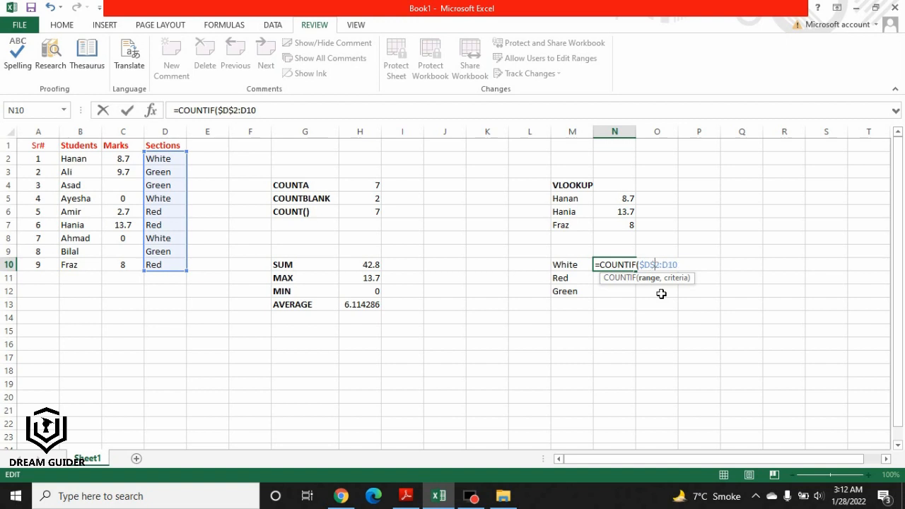
pyautogui.write('$2:$D$')
pyautogui.click(692, 266)
# - Complete the COUNTIF formula in N10 with M10 as the criteria and fill it down to N12
pyautogui.write(',')
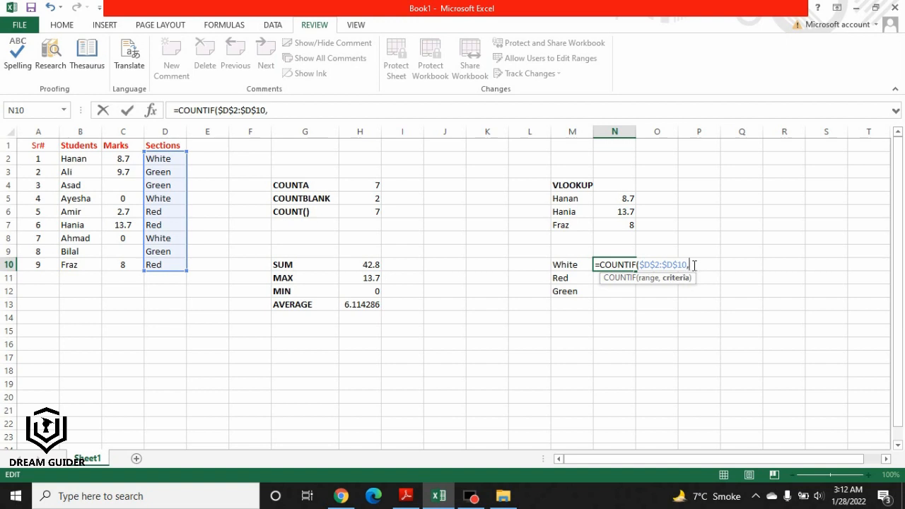
pyautogui.click(577, 266)
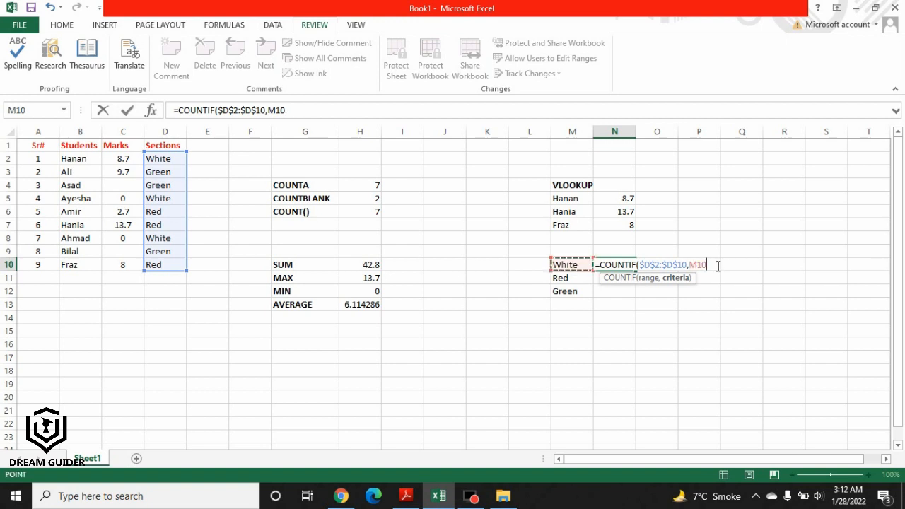
pyautogui.write(')')
pyautogui.press('Return')
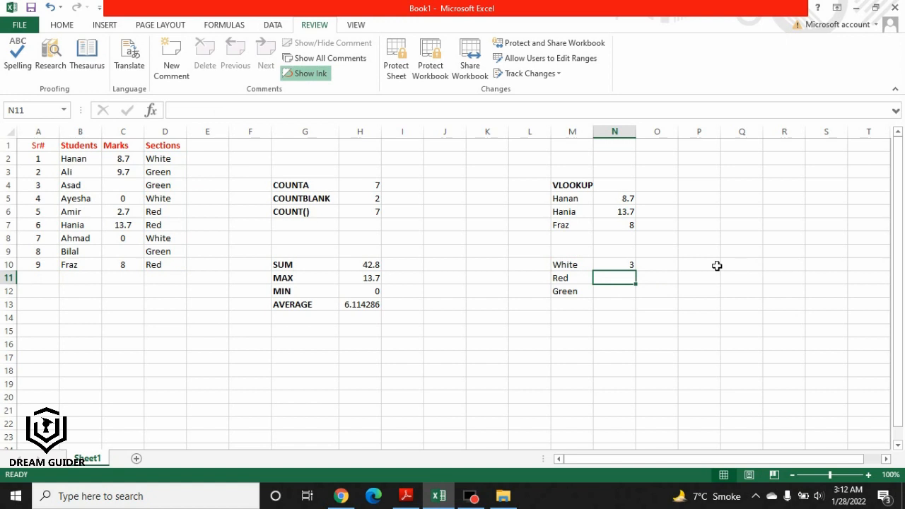
pyautogui.click(624, 263)
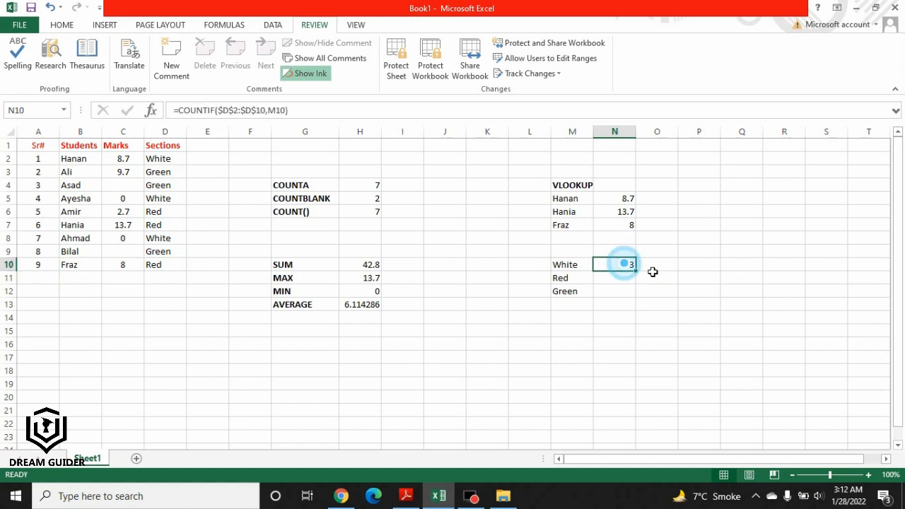
pyautogui.moveTo(634, 270); pyautogui.dragTo(634, 292)
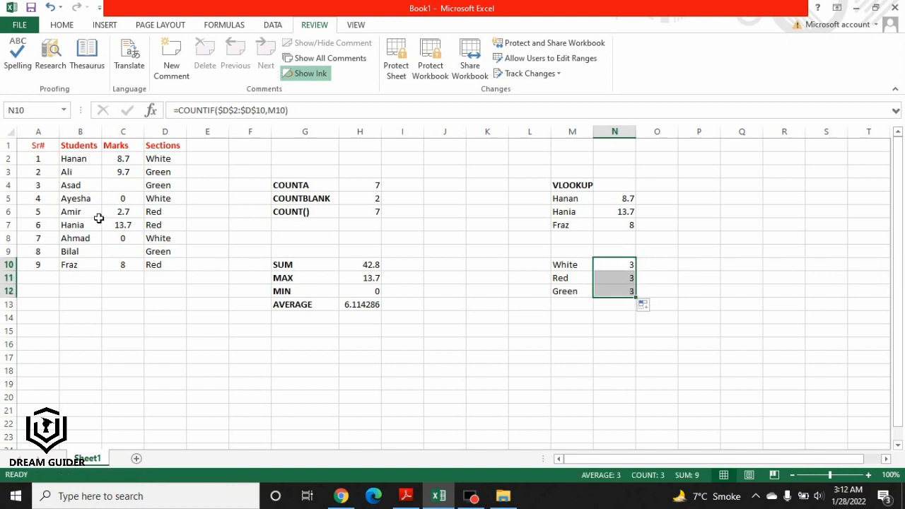
# - Check the COUNTIF formulas and results in N10:N12 against the White, Green and Red entries in the Sections column
pyautogui.click(41, 185)
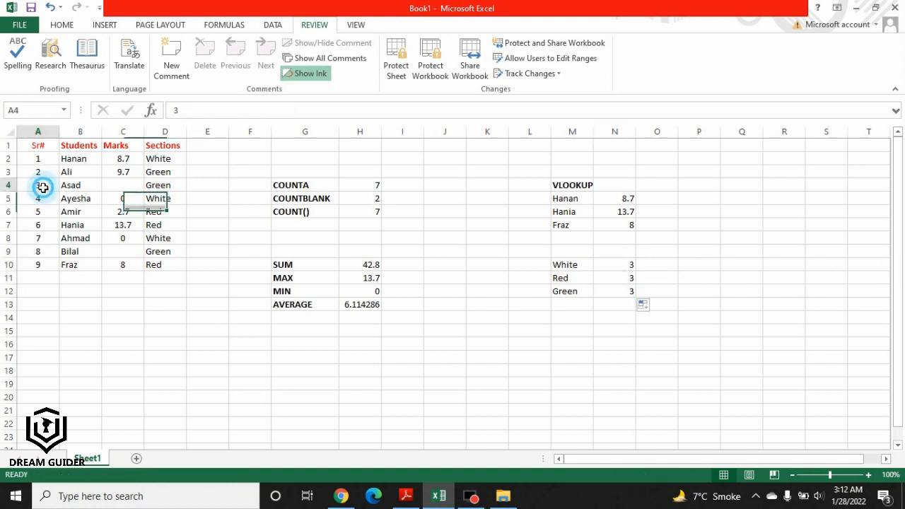
pyautogui.click(44, 223)
pyautogui.click(44, 263)
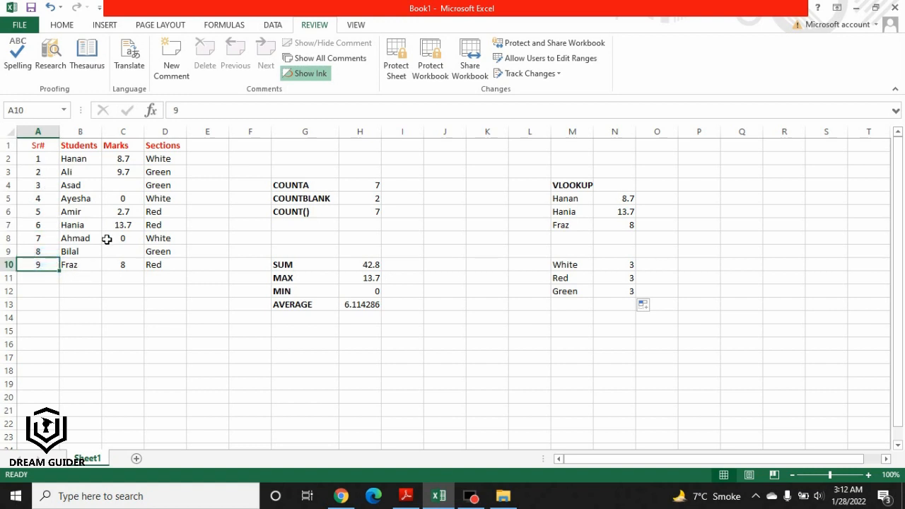
pyautogui.click(172, 161)
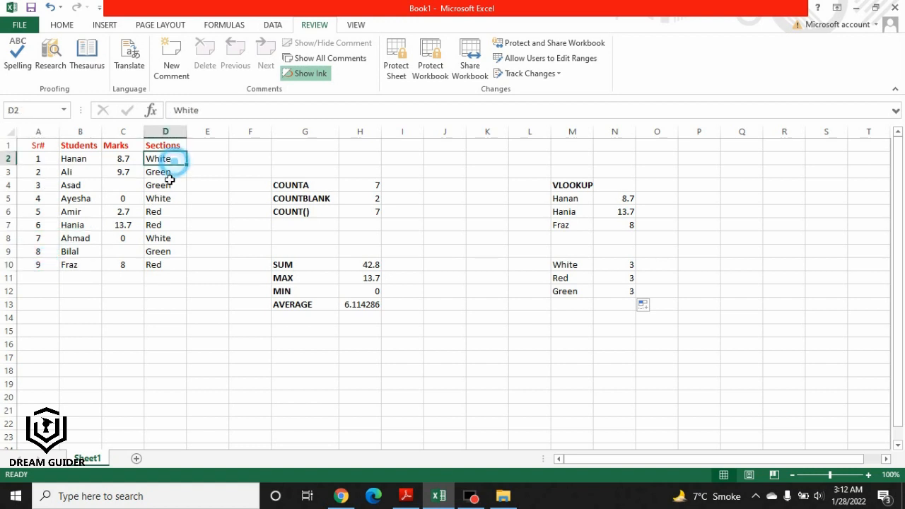
pyautogui.click(167, 199)
pyautogui.click(160, 240)
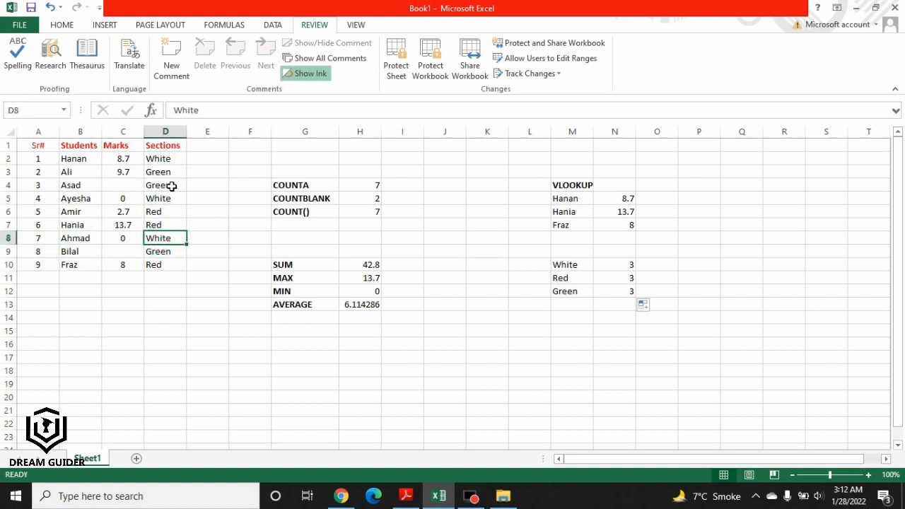
pyautogui.click(171, 173)
pyautogui.click(171, 185)
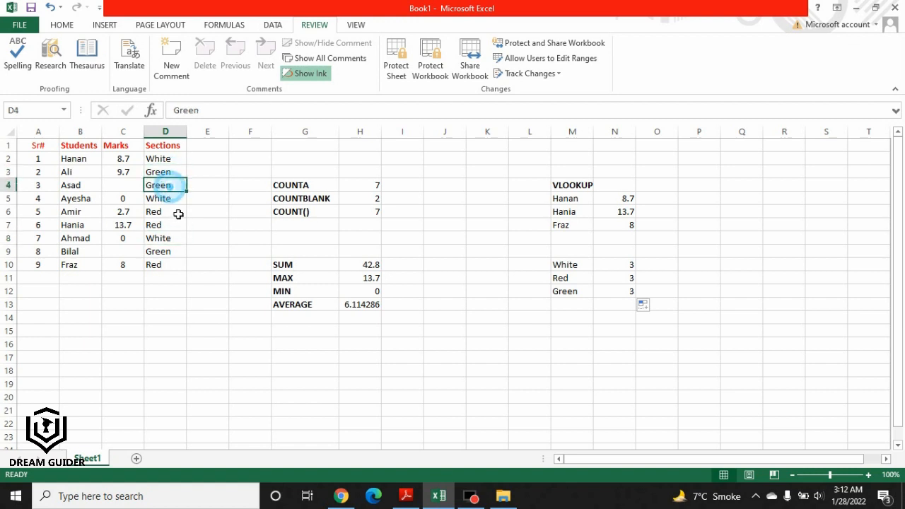
pyautogui.click(167, 249)
pyautogui.click(171, 214)
pyautogui.click(161, 228)
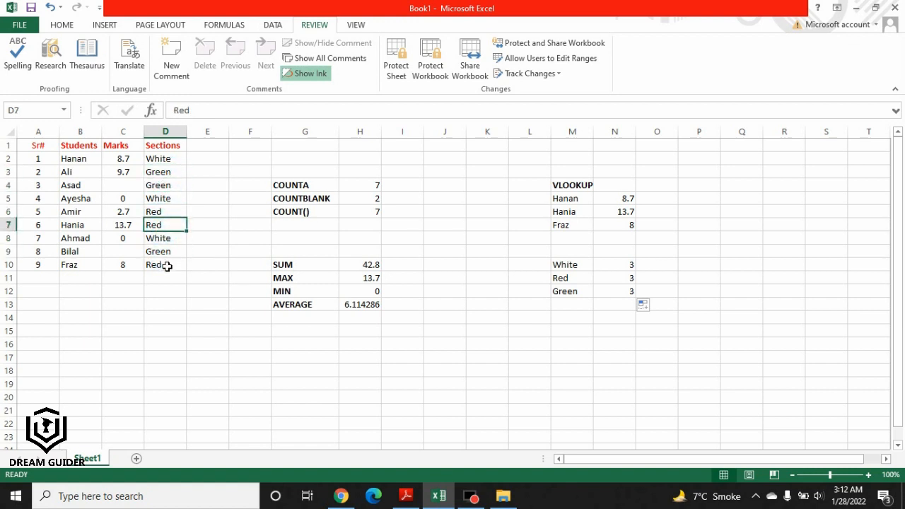
pyautogui.click(167, 264)
pyautogui.click(620, 265)
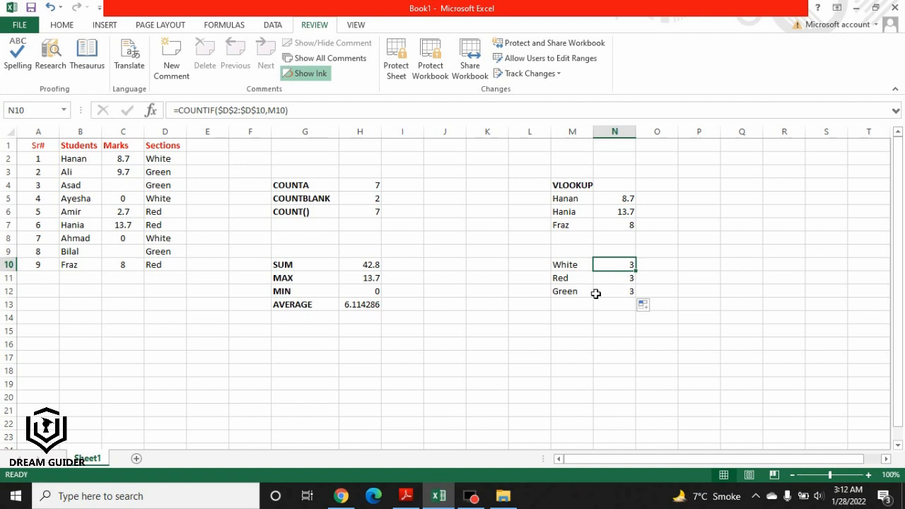
pyautogui.click(621, 292)
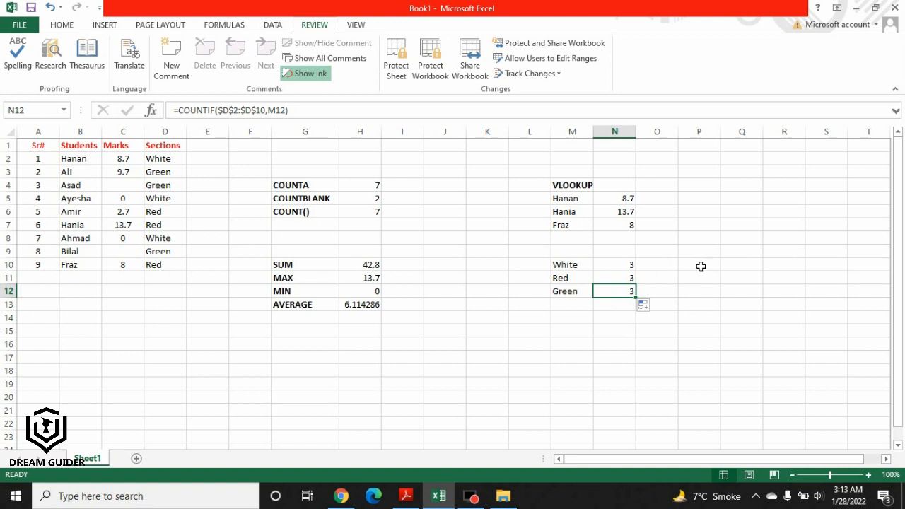
pyautogui.click(623, 264)
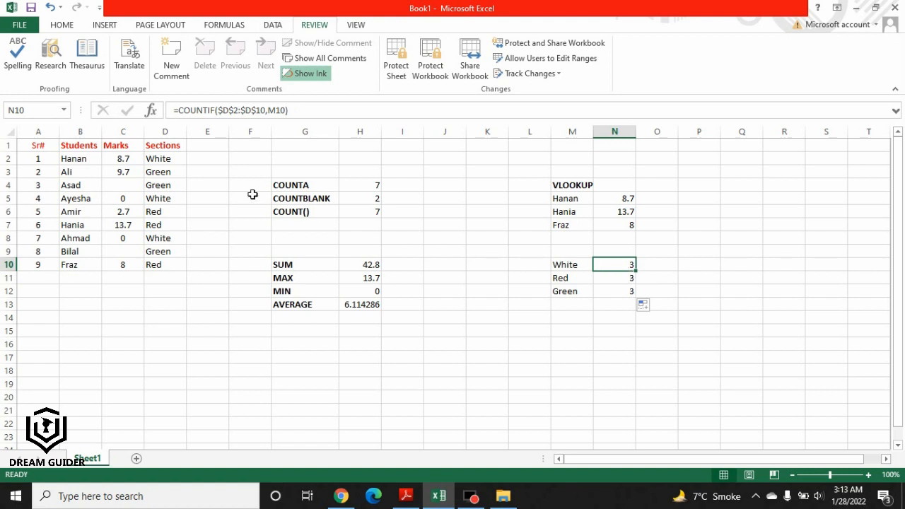
pyautogui.moveTo(266, 179); pyautogui.dragTo(682, 313)
pyautogui.click(791, 288)
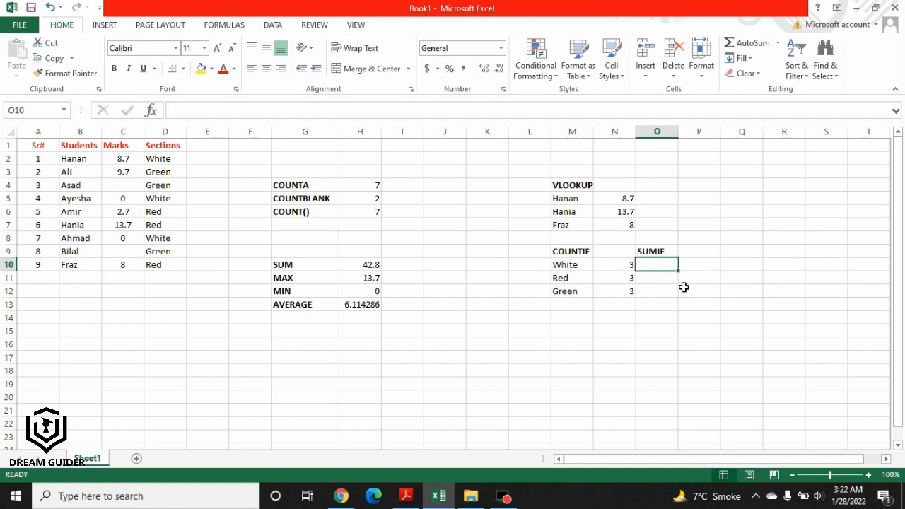
# - Begin a SUMIF formula in cell O10 with the Sections entries D2:D10 as the range
pyautogui.doubleClick(652, 264)
pyautogui.write('=')
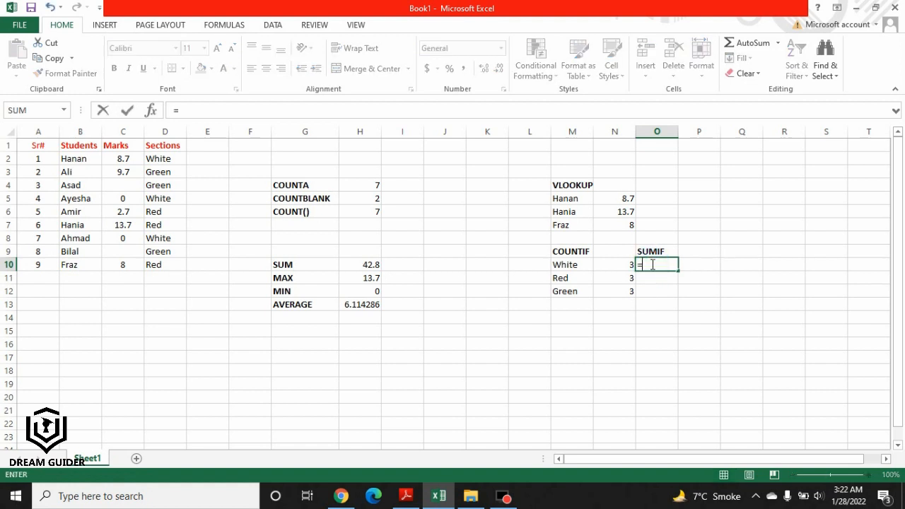
pyautogui.write('sum')
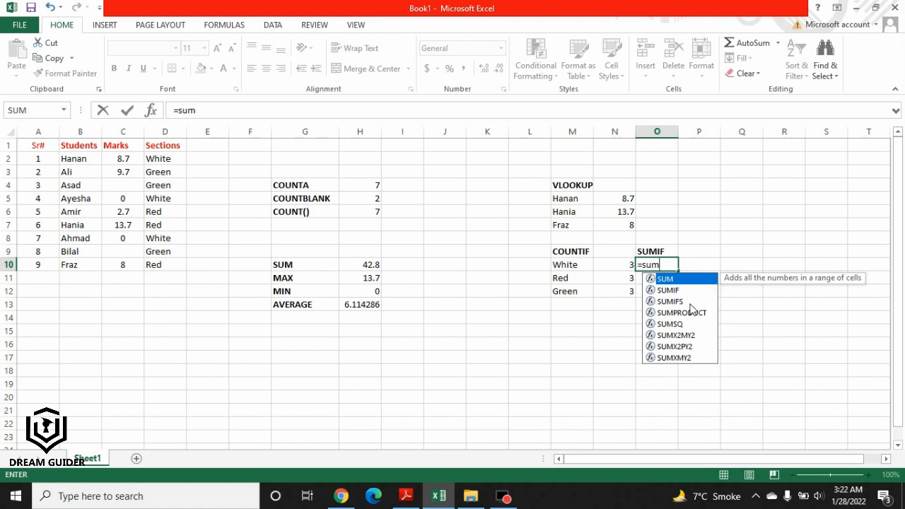
pyautogui.doubleClick(684, 294)
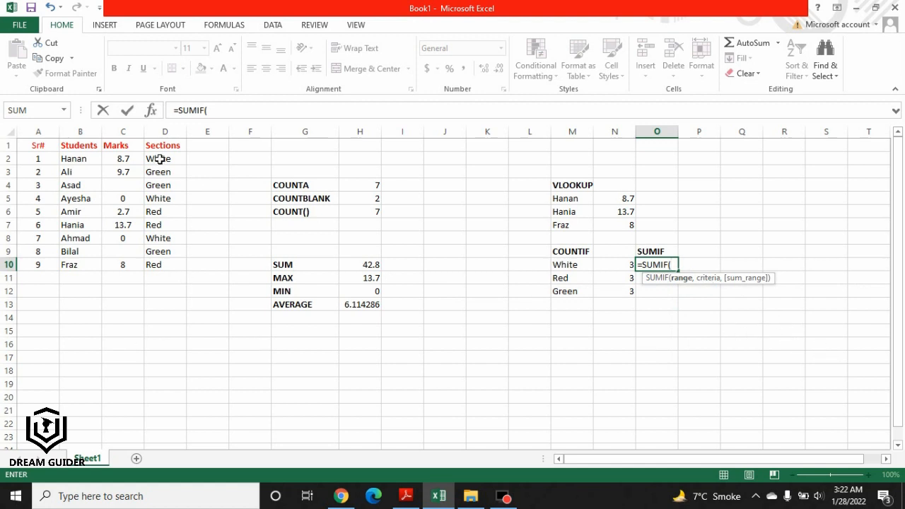
pyautogui.moveTo(159, 158); pyautogui.dragTo(160, 261)
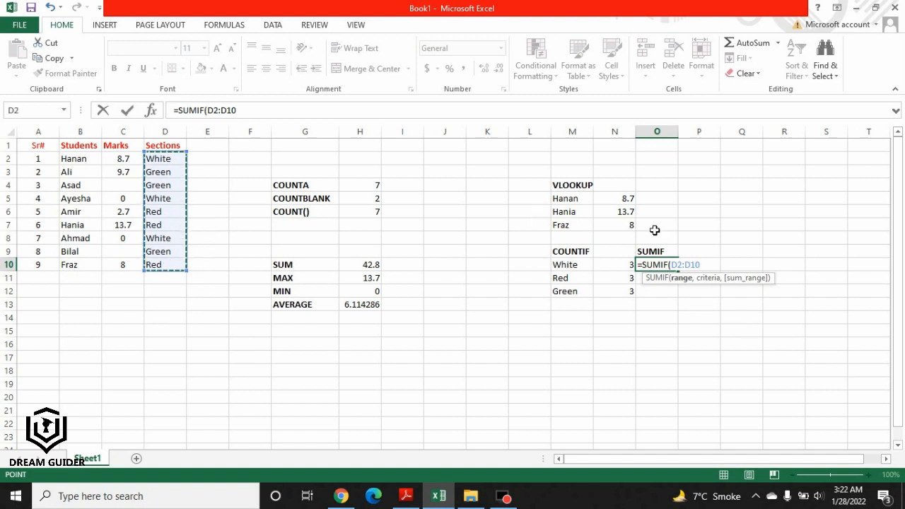
# - Make the SUMIF range absolute as $D$2:$D$10
pyautogui.click(680, 267)
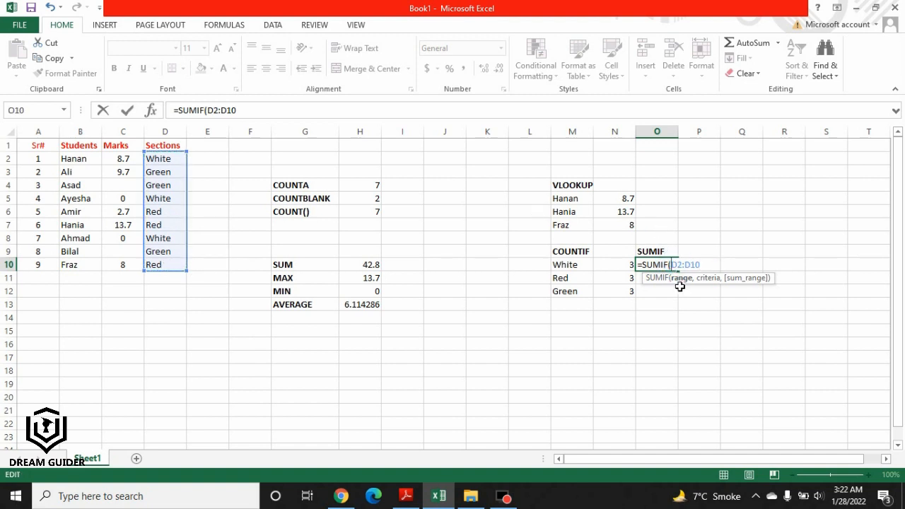
pyautogui.write('$D$2:$D')
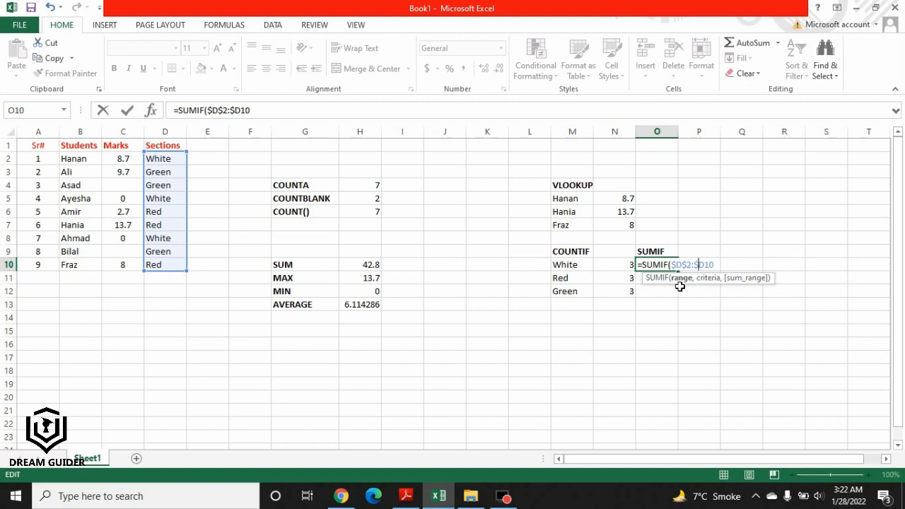
pyautogui.write('$')
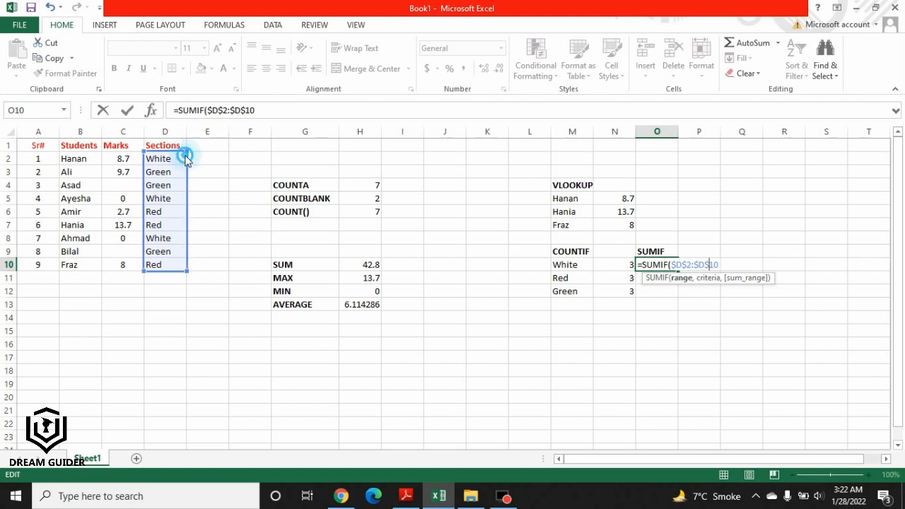
pyautogui.moveTo(186, 151); pyautogui.dragTo(164, 156)
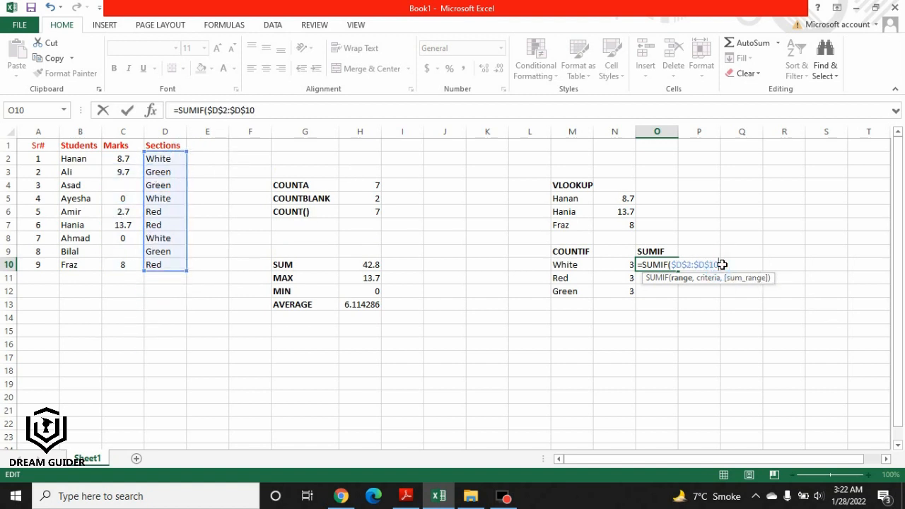
# - Complete the SUMIF formula in O10 with criteria M10 and sum range C2:C10, and fill it down to O12
pyautogui.write(',')
pyautogui.click(574, 266)
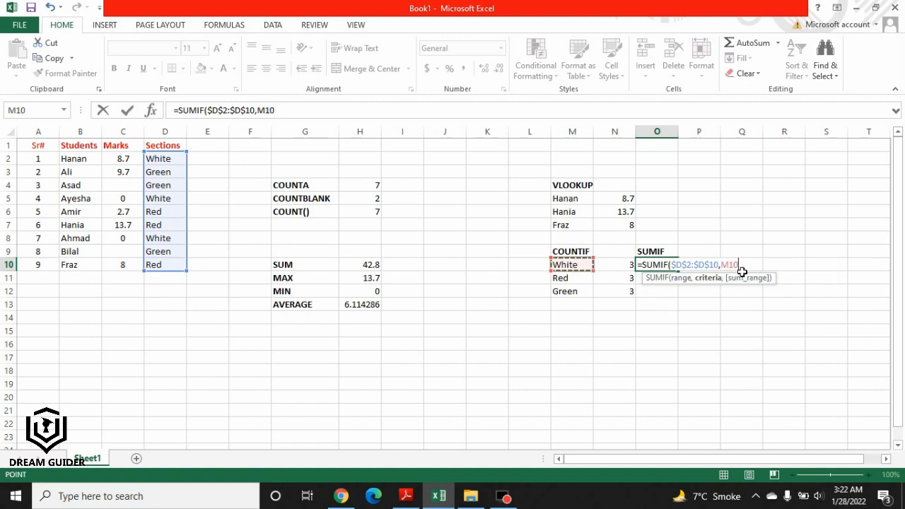
pyautogui.write(',')
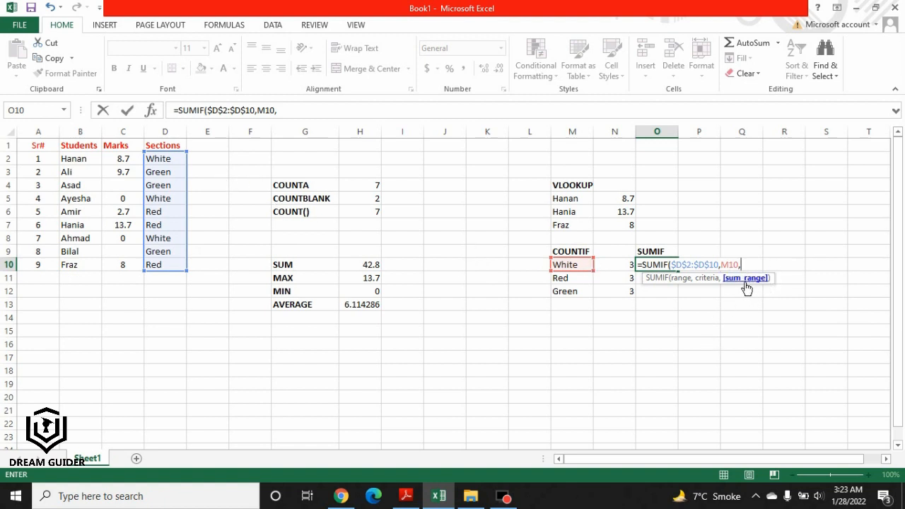
pyautogui.click(127, 162)
pyautogui.moveTo(128, 163); pyautogui.dragTo(123, 262)
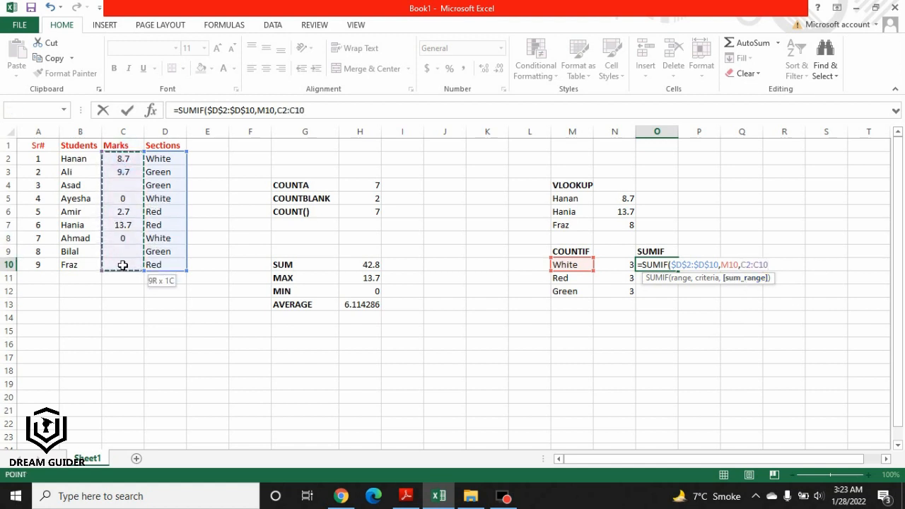
pyautogui.press('Return')
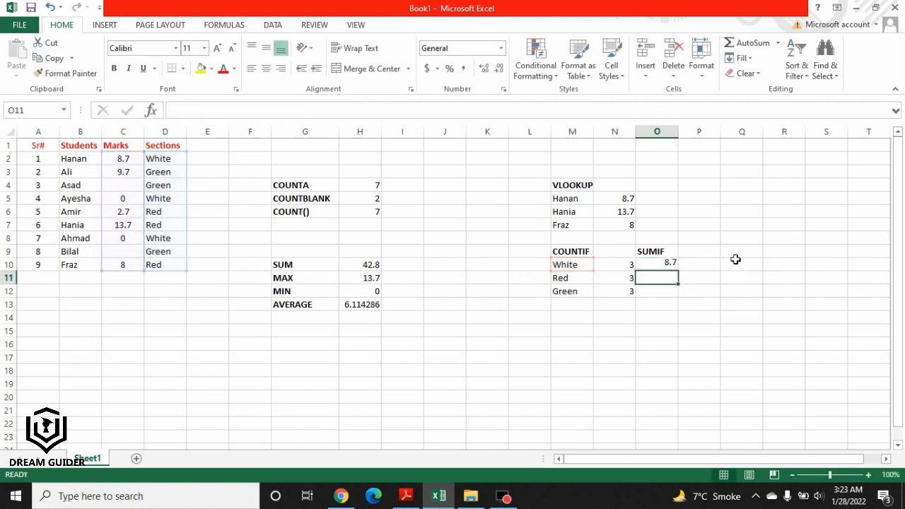
pyautogui.click(665, 261)
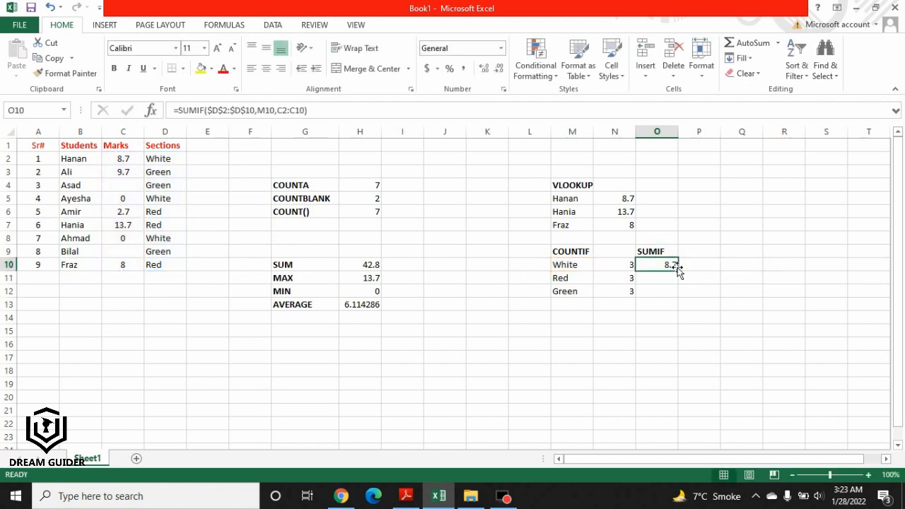
pyautogui.moveTo(678, 271); pyautogui.dragTo(685, 301)
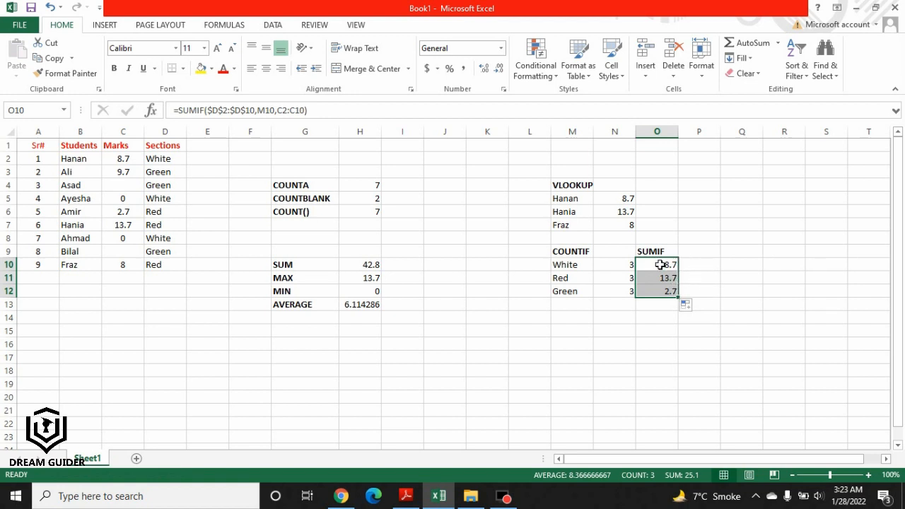
# - Review the COUNTIF, VLOOKUP and counting function labels and the whole block of function results in G4:P14
pyautogui.click(570, 252)
pyautogui.click(571, 187)
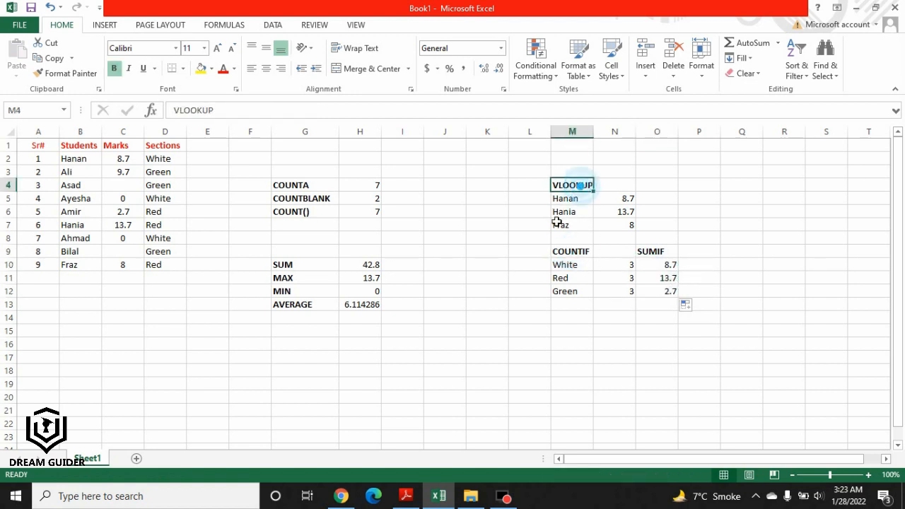
pyautogui.click(311, 185)
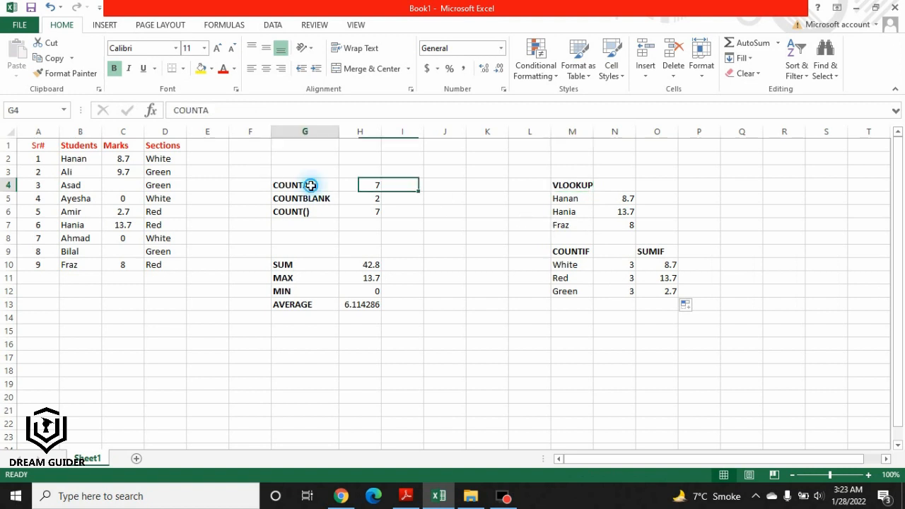
pyautogui.click(319, 201)
pyautogui.click(308, 223)
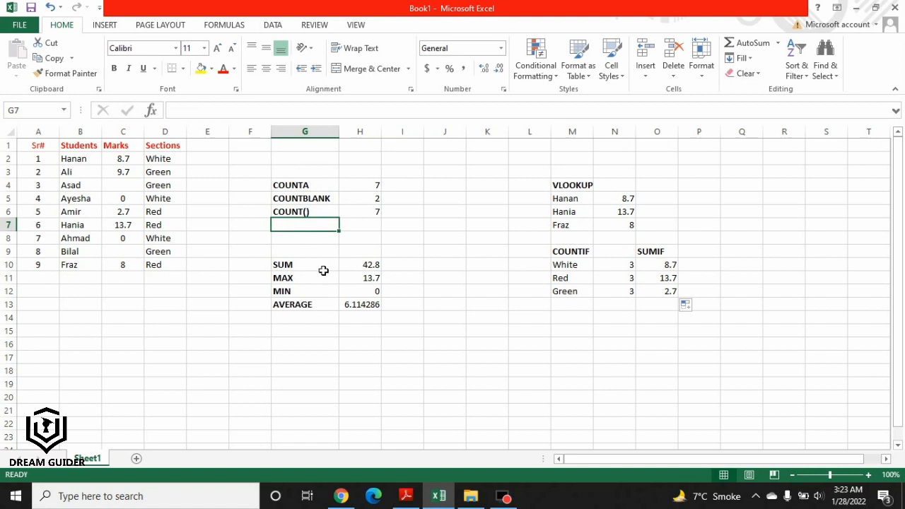
pyautogui.moveTo(275, 181); pyautogui.dragTo(717, 316)
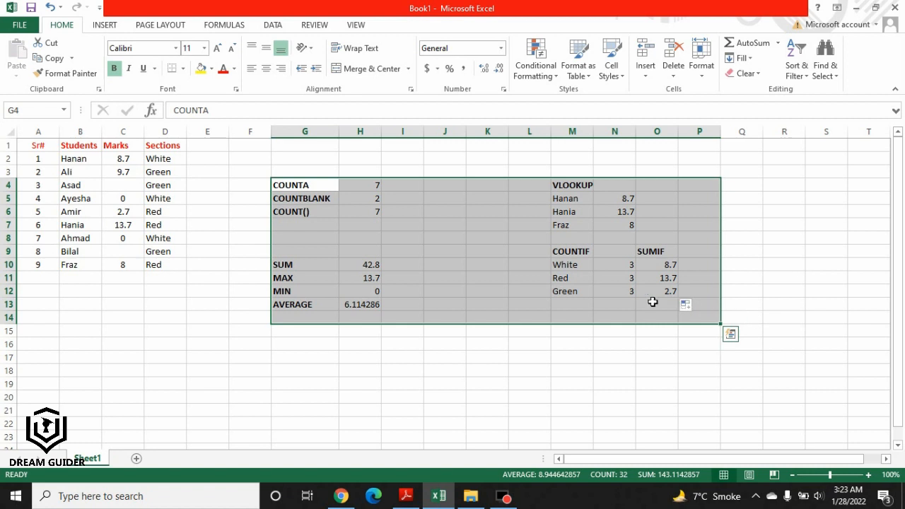
pyautogui.click(739, 291)
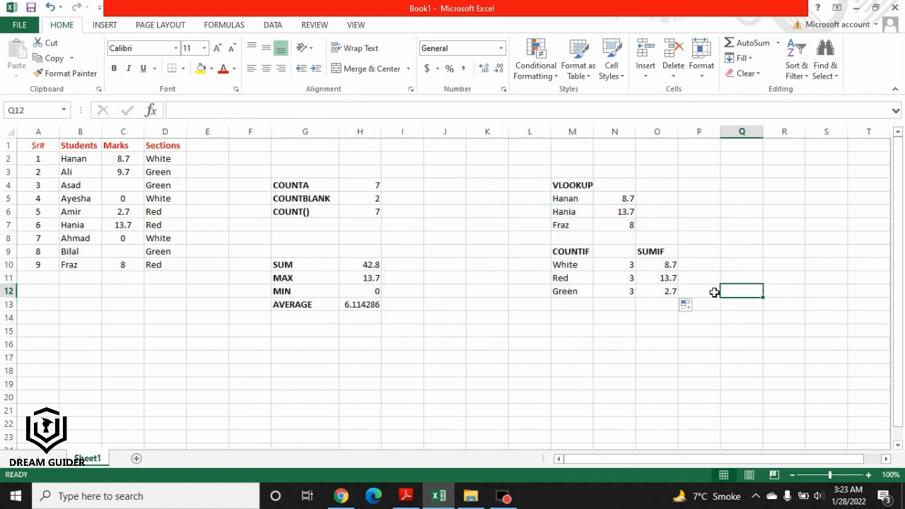
pyautogui.click(501, 495)
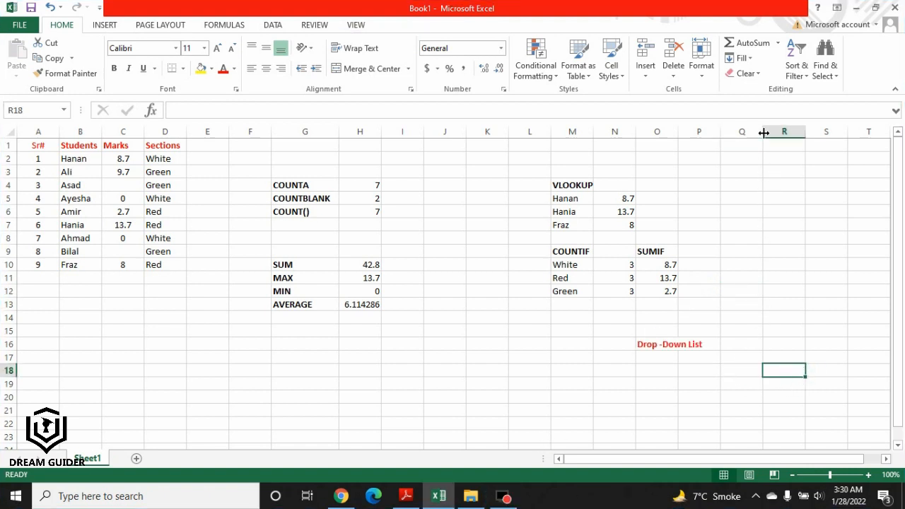
# - Widen column Q and add a List data validation to cell Q16 with the student names in B2:B10 as the source
pyautogui.moveTo(763, 132); pyautogui.dragTo(816, 133)
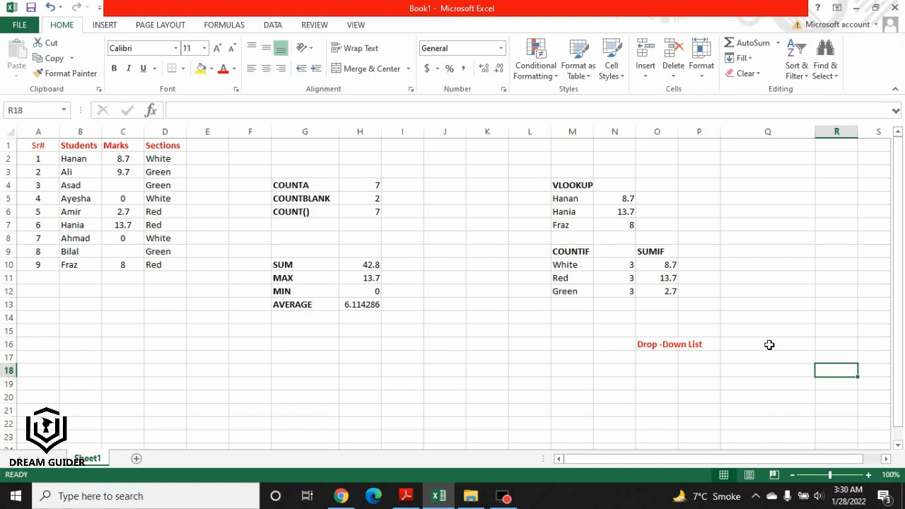
pyautogui.click(769, 344)
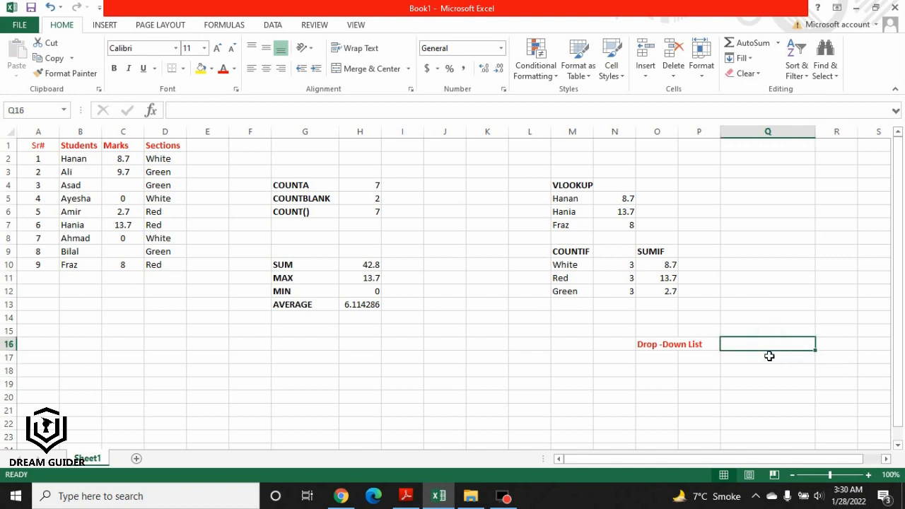
pyautogui.click(273, 26)
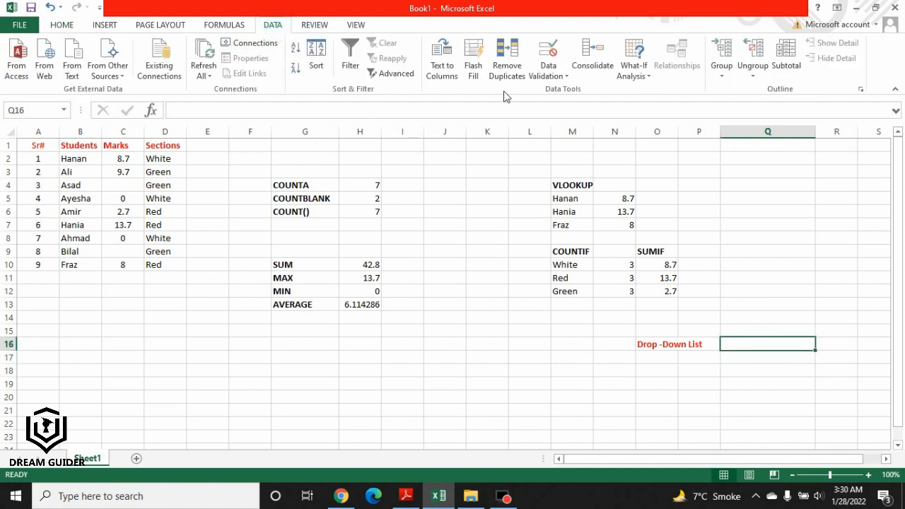
pyautogui.click(558, 73)
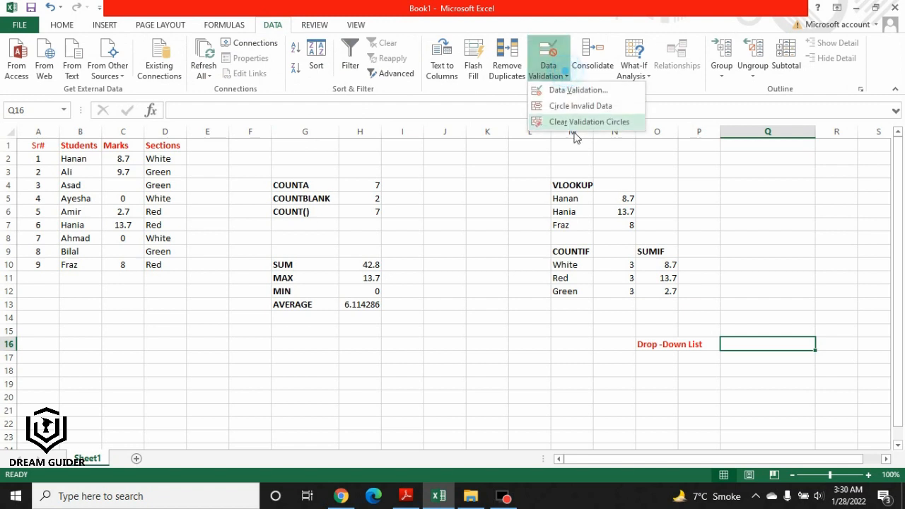
pyautogui.click(580, 90)
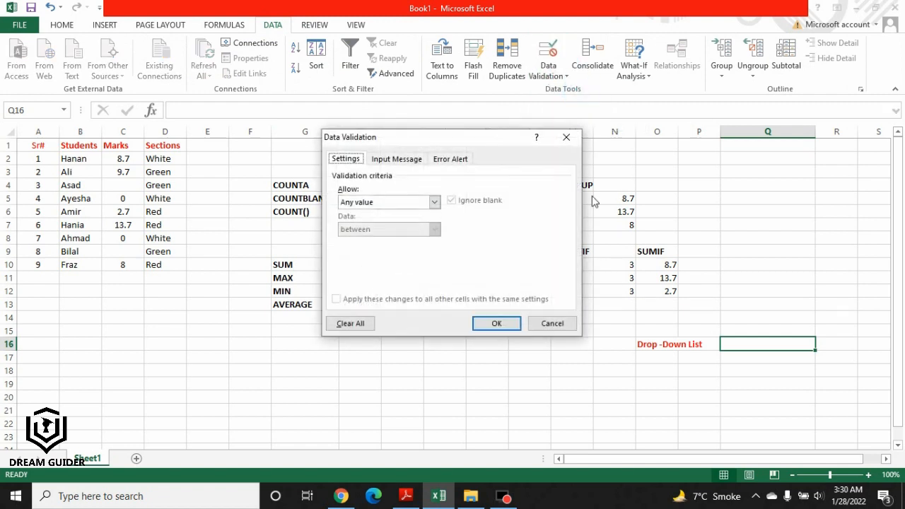
pyautogui.click(434, 202)
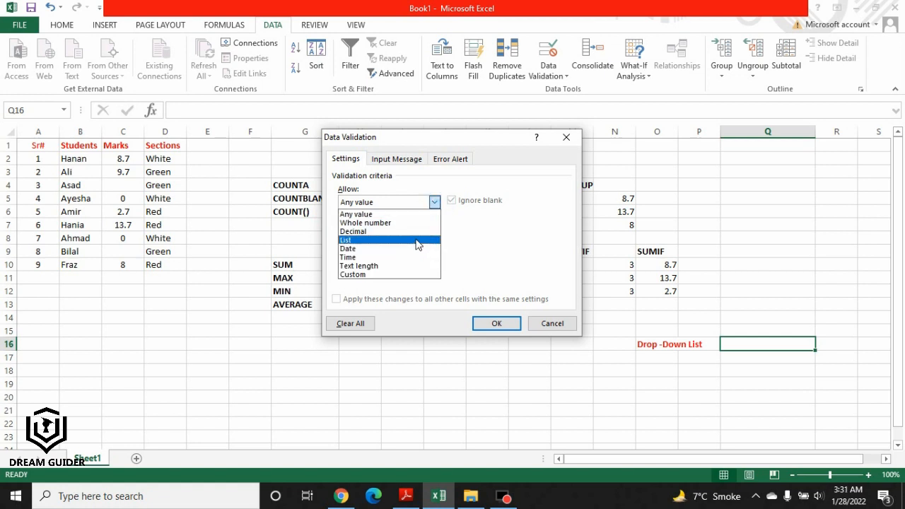
pyautogui.click(417, 244)
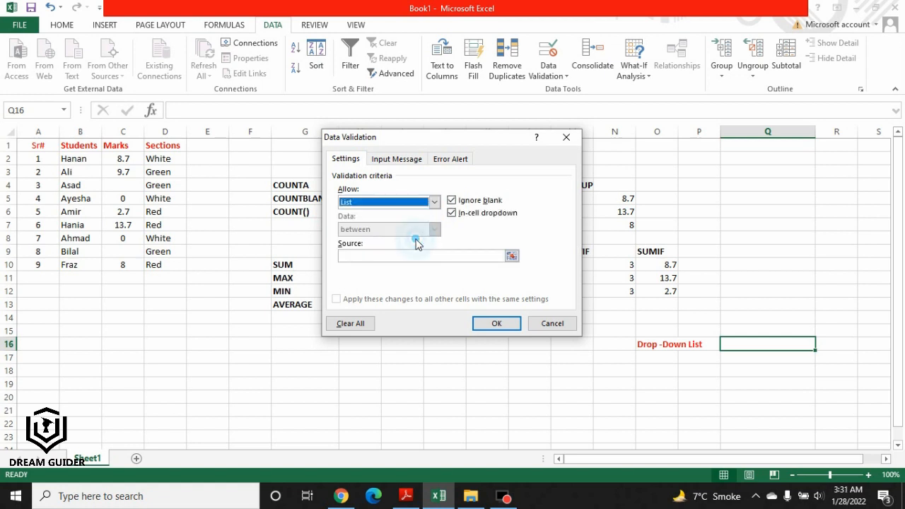
pyautogui.click(472, 255)
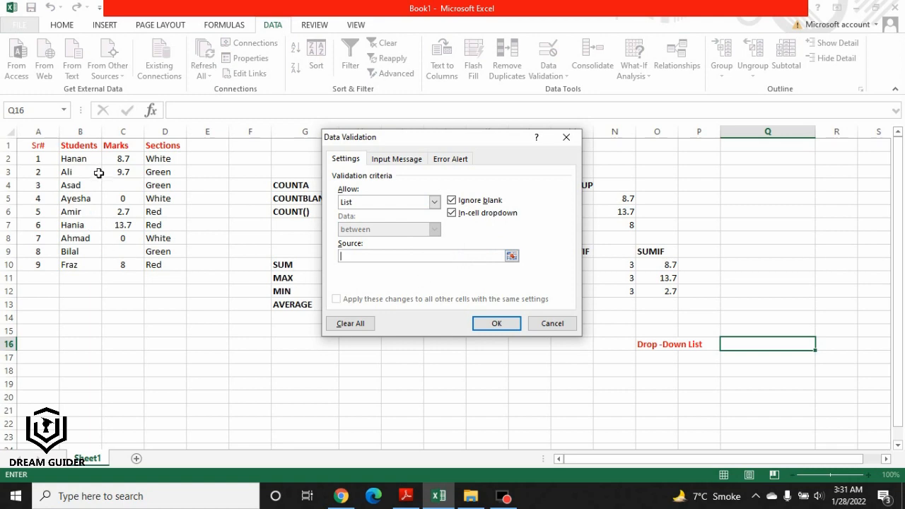
pyautogui.moveTo(96, 158); pyautogui.dragTo(83, 265)
pyautogui.click(509, 327)
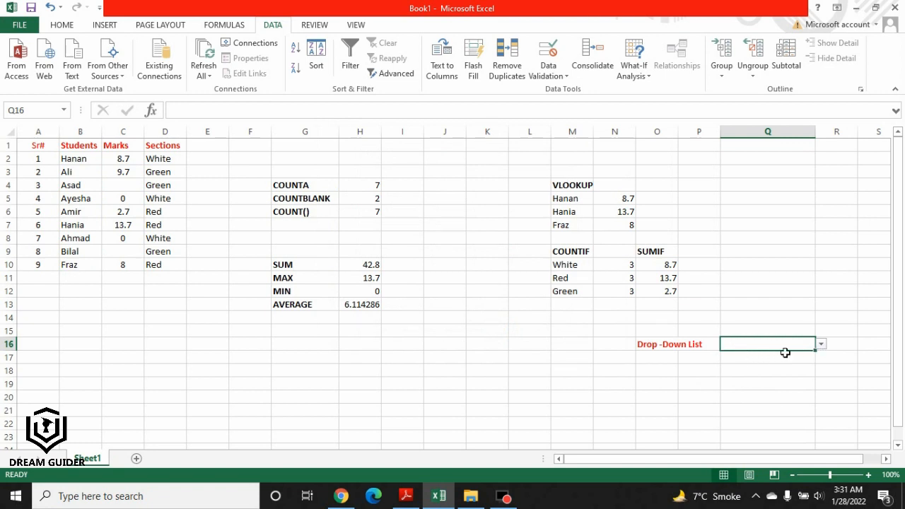
# - Choose several student names in turn from the drop-down list in Q16, ending with the student listed in B9
pyautogui.click(821, 343)
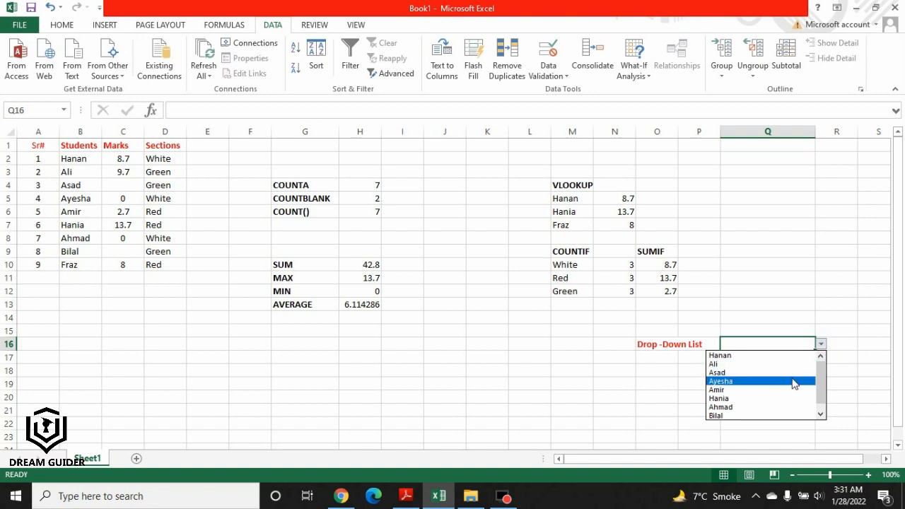
pyautogui.moveTo(819, 365)
pyautogui.mouseDown()
pyautogui.moveTo(822, 391)
pyautogui.moveTo(822, 369)
pyautogui.mouseUp()
pyautogui.click(749, 380)
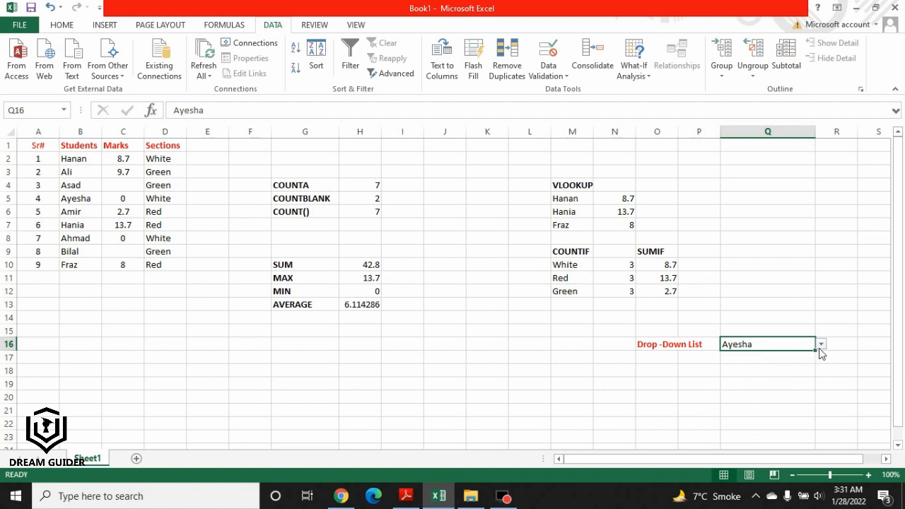
pyautogui.click(821, 344)
pyautogui.click(768, 379)
pyautogui.click(821, 344)
pyautogui.click(787, 389)
pyautogui.click(821, 344)
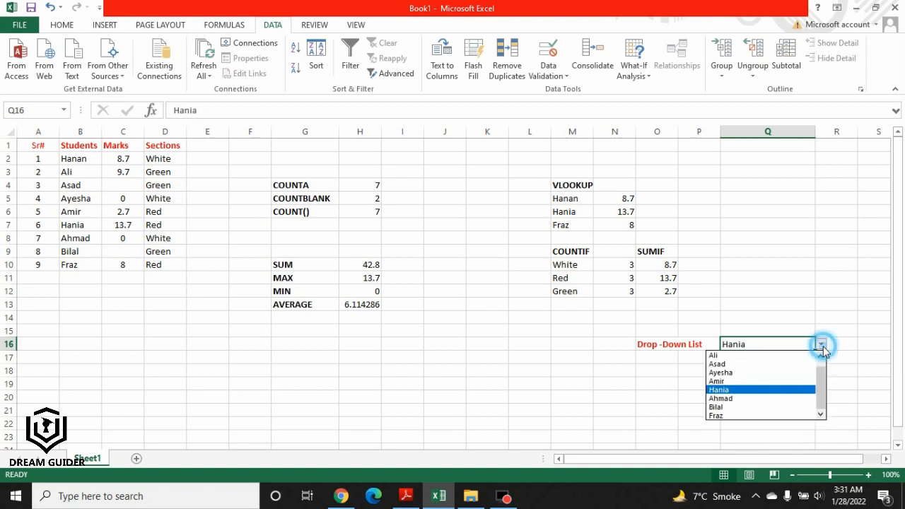
pyautogui.click(782, 407)
pyautogui.click(781, 408)
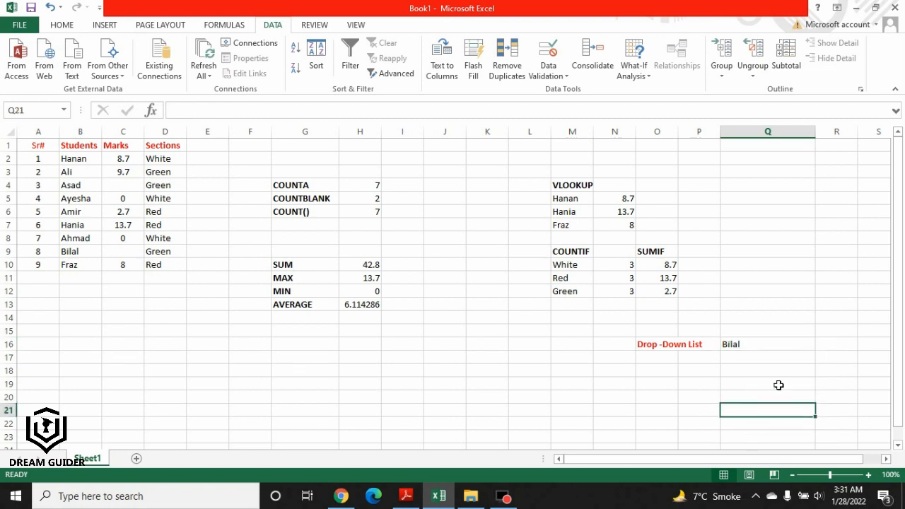
# - Move the drop-down cell Q16 onto M7 in the VLOOKUP block, replacing its contents, and look through its list of names
pyautogui.click(768, 344)
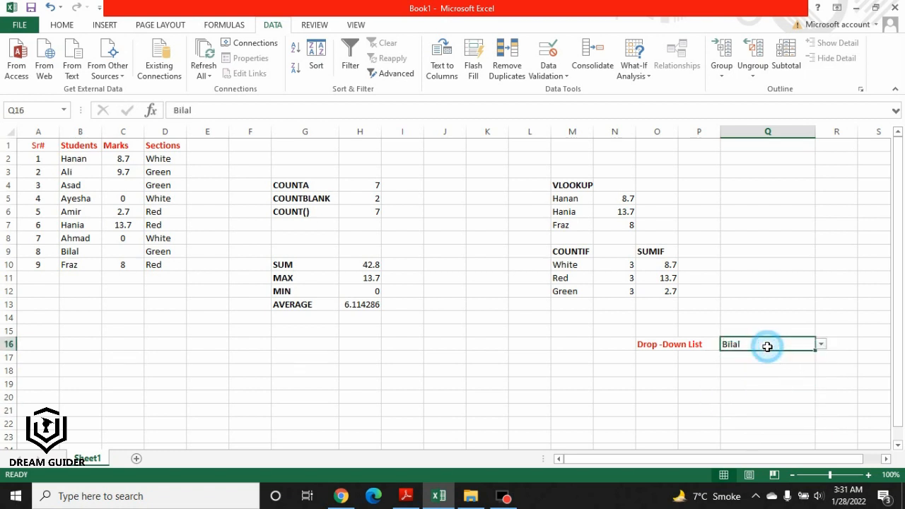
pyautogui.click(822, 345)
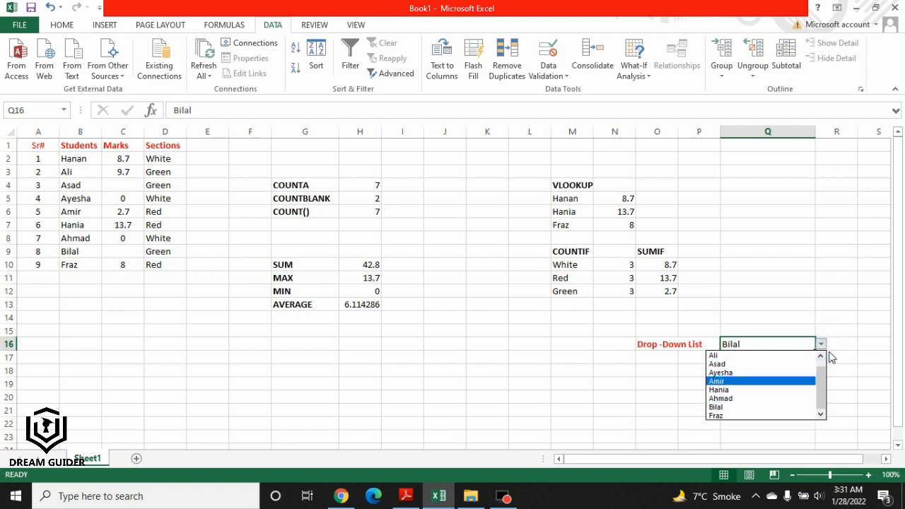
pyautogui.click(820, 345)
pyautogui.click(815, 339)
pyautogui.moveTo(815, 339); pyautogui.dragTo(559, 225)
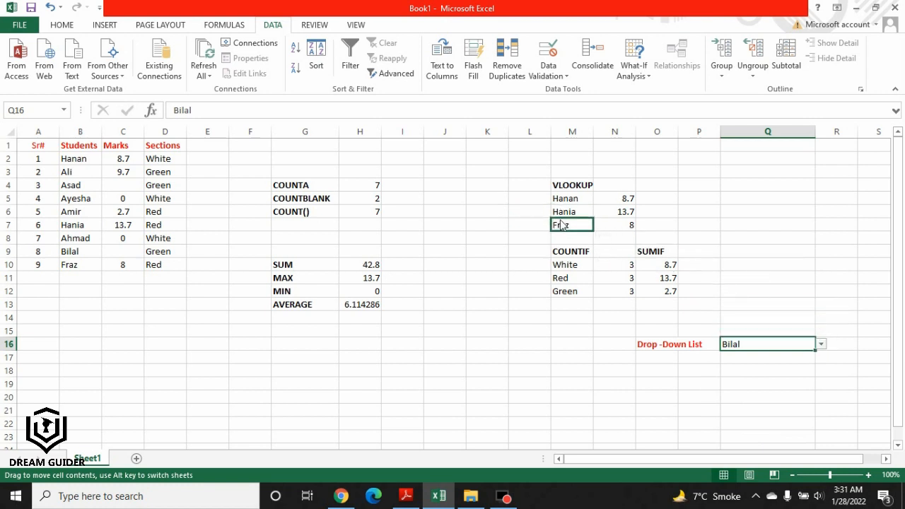
pyautogui.click(426, 281)
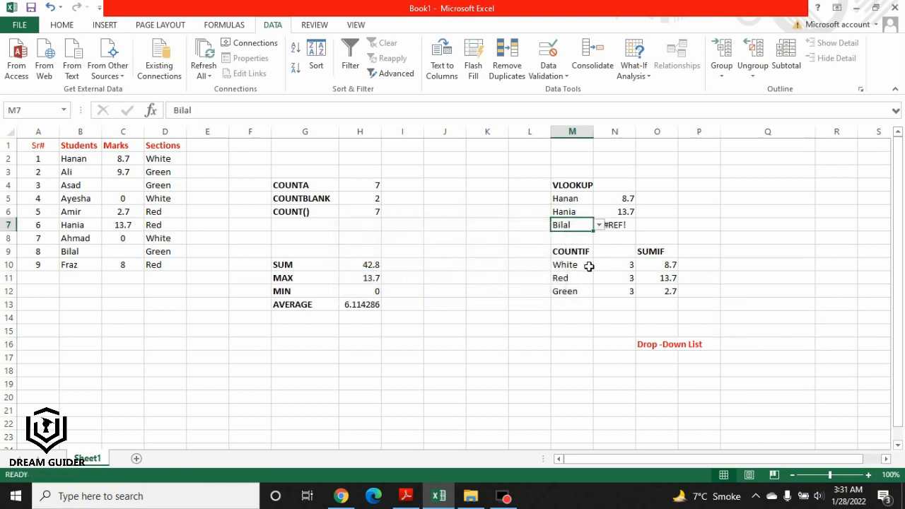
pyautogui.click(599, 225)
pyautogui.scroll(1, 600, 260)
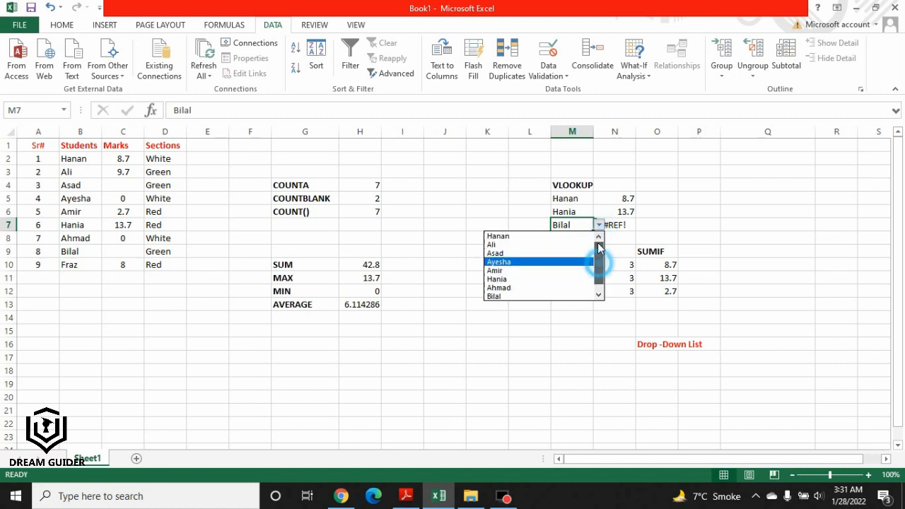
pyautogui.scroll(-1, 601, 261)
pyautogui.click(696, 337)
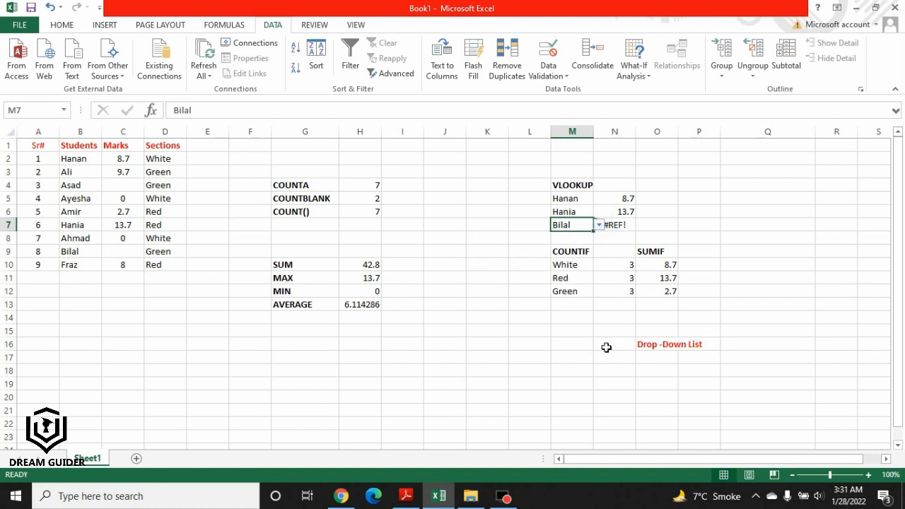
# - Apply a Greater Than conditional formatting rule to M7 with the value 2.7 and Green Fill with Dark Green Text
pyautogui.click(61, 25)
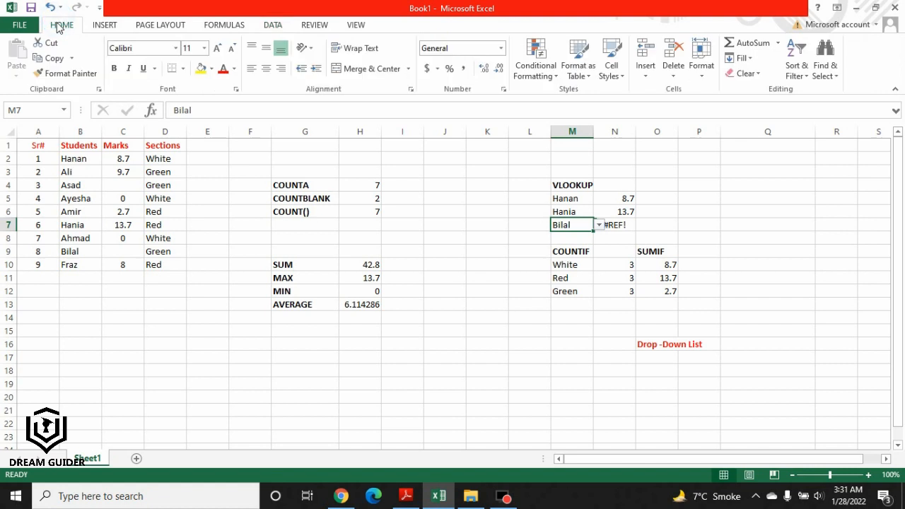
pyautogui.click(542, 79)
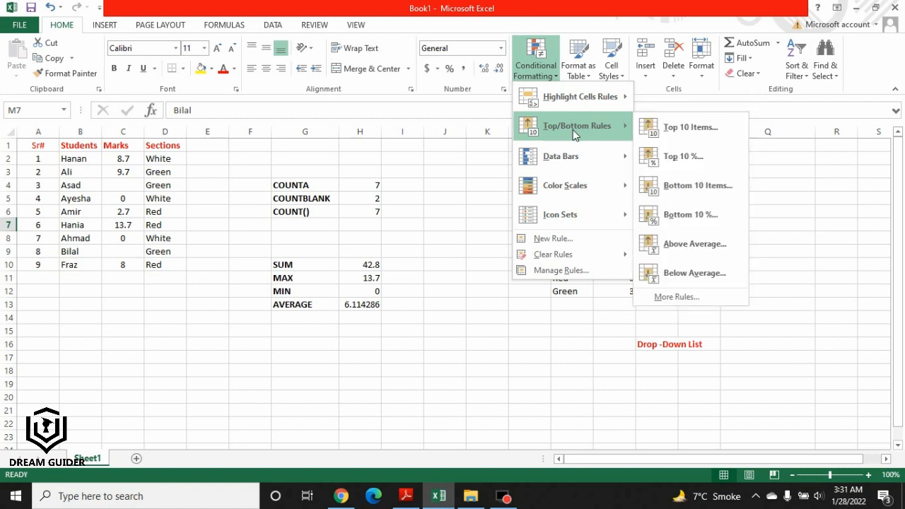
pyautogui.moveTo(574, 195)
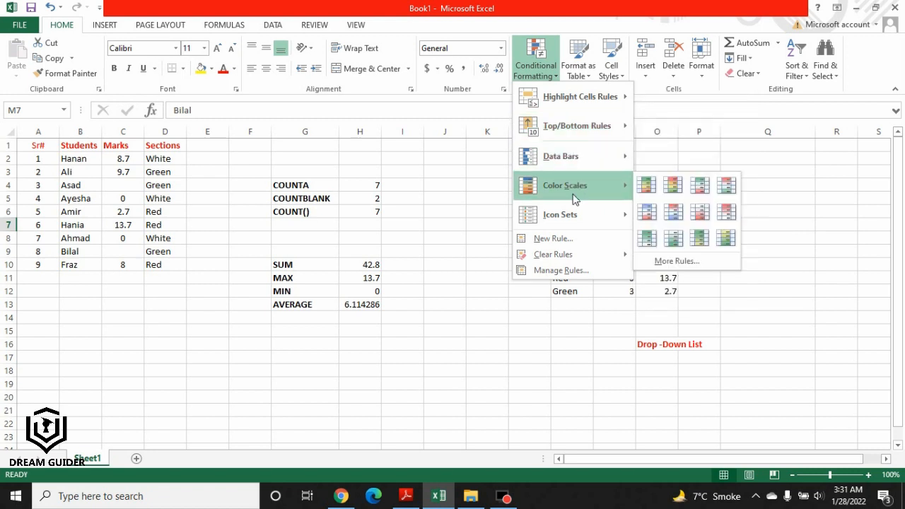
pyautogui.moveTo(601, 102)
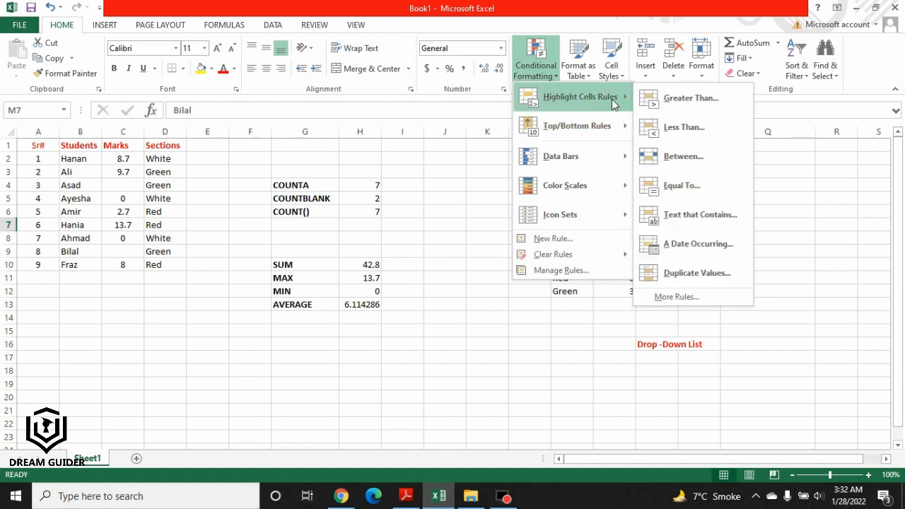
pyautogui.click(682, 98)
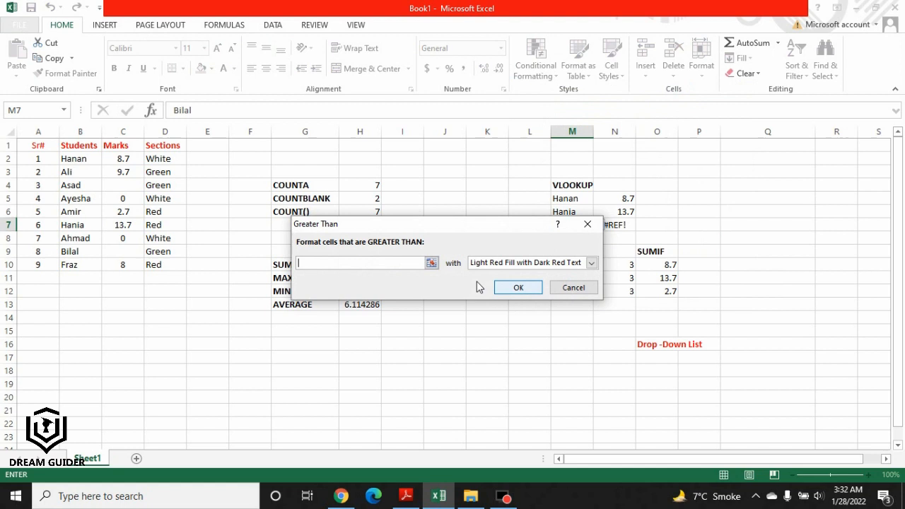
pyautogui.click(412, 264)
pyautogui.click(341, 263)
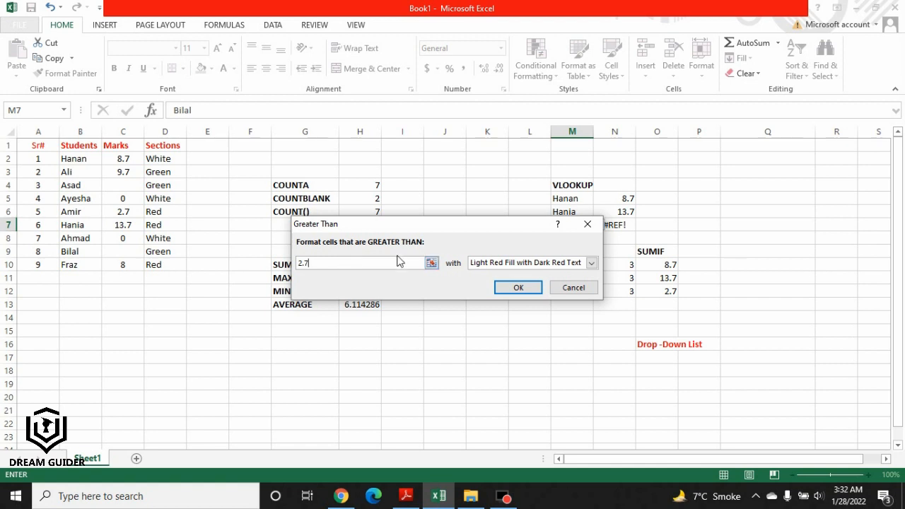
pyautogui.click(591, 262)
pyautogui.click(526, 292)
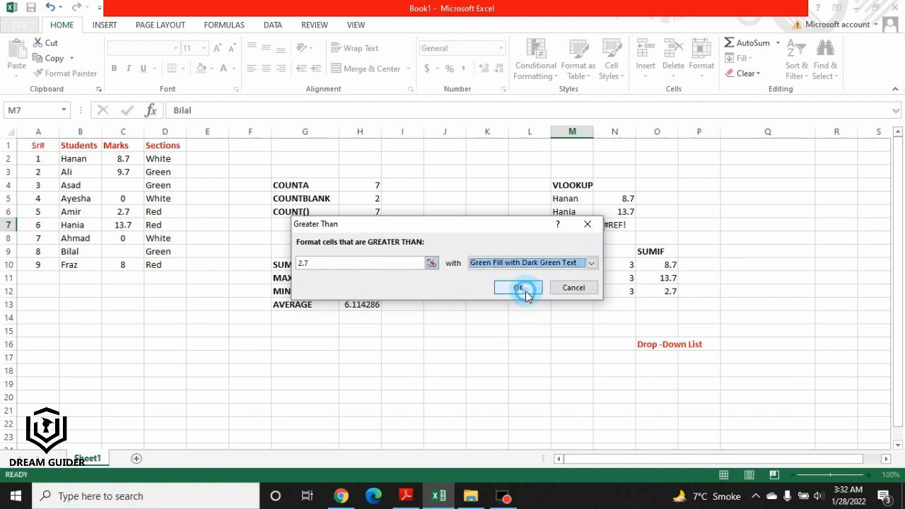
pyautogui.click(522, 288)
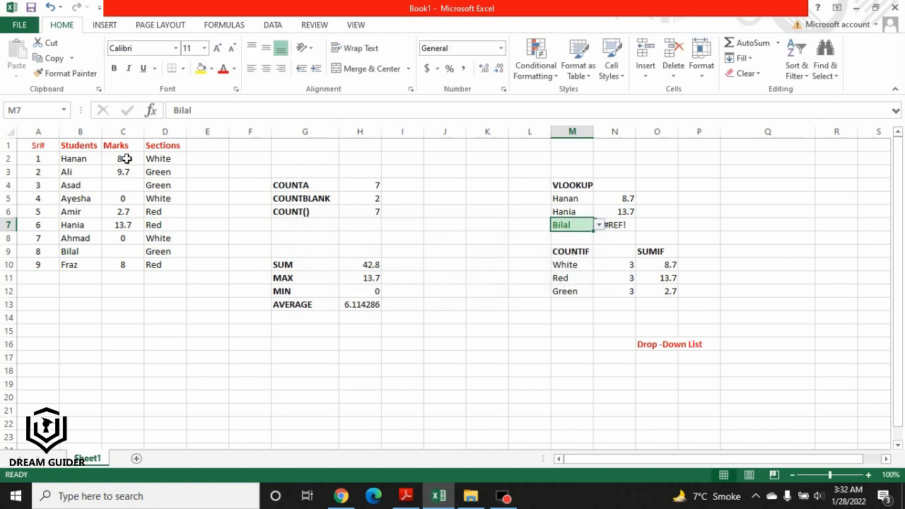
# - Highlight the marks in C2:C10 that are greater than 2.7 with Green Fill with Dark Green Text
pyautogui.moveTo(122, 160); pyautogui.dragTo(122, 265)
pyautogui.click(536, 67)
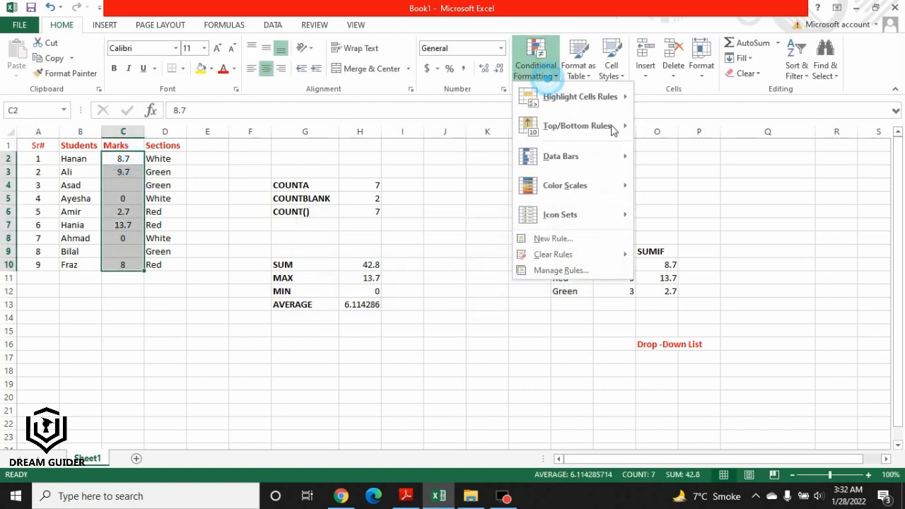
pyautogui.moveTo(602, 95)
pyautogui.click(705, 103)
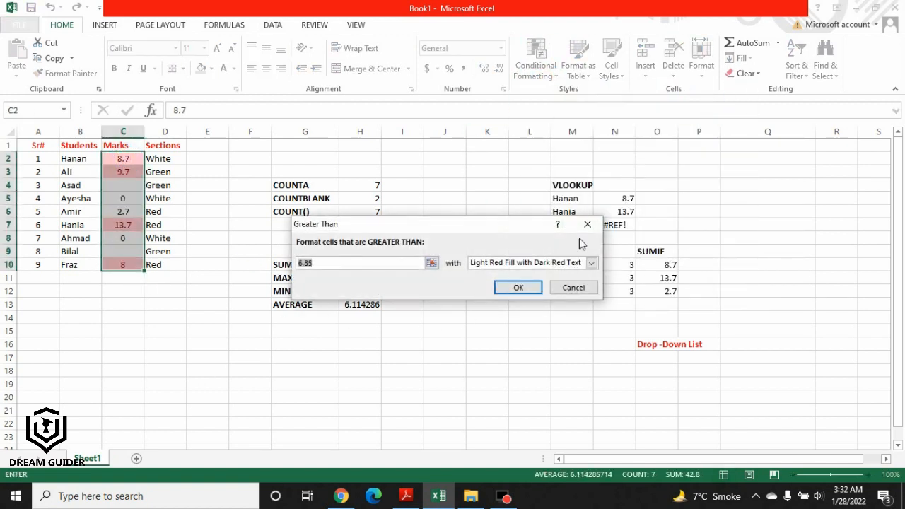
pyautogui.click(396, 262)
pyautogui.press('BackSpace')
pyautogui.press('BackSpace')
pyautogui.press('BackSpace')
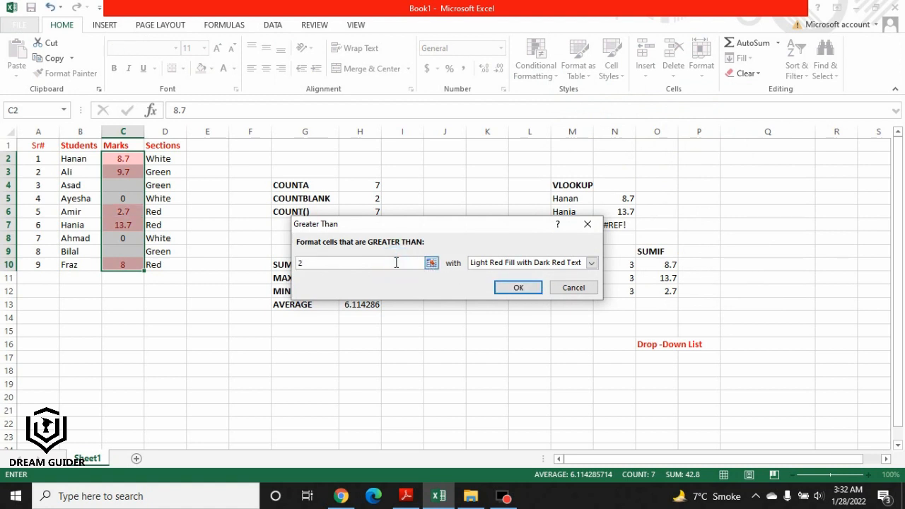
pyautogui.write('.7')
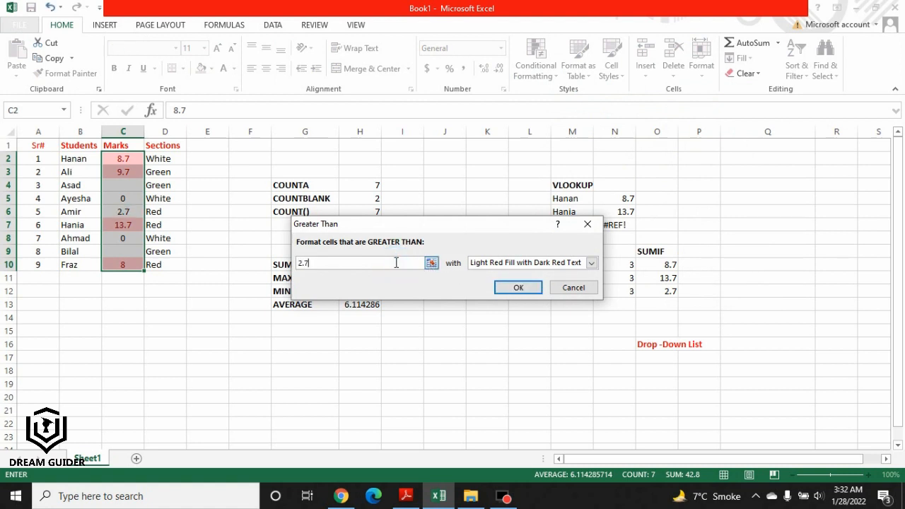
pyautogui.click(592, 262)
pyautogui.click(538, 292)
pyautogui.click(519, 286)
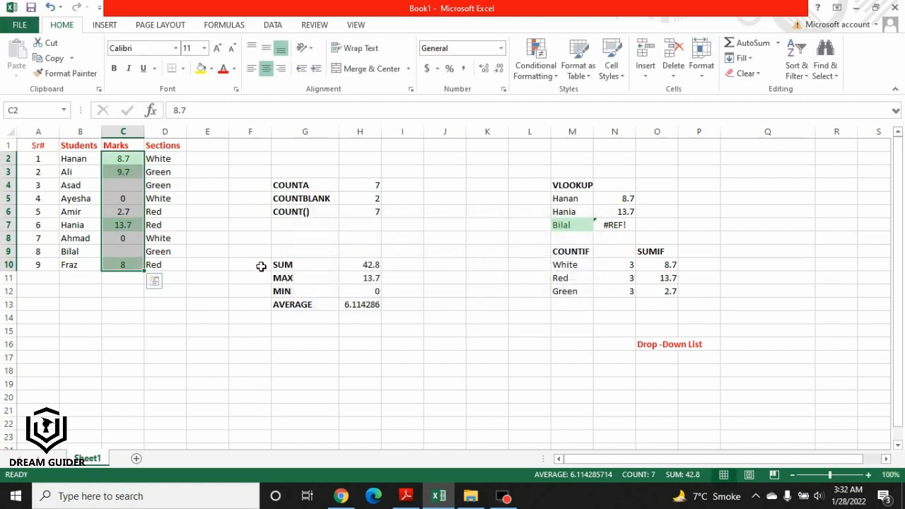
pyautogui.click(148, 331)
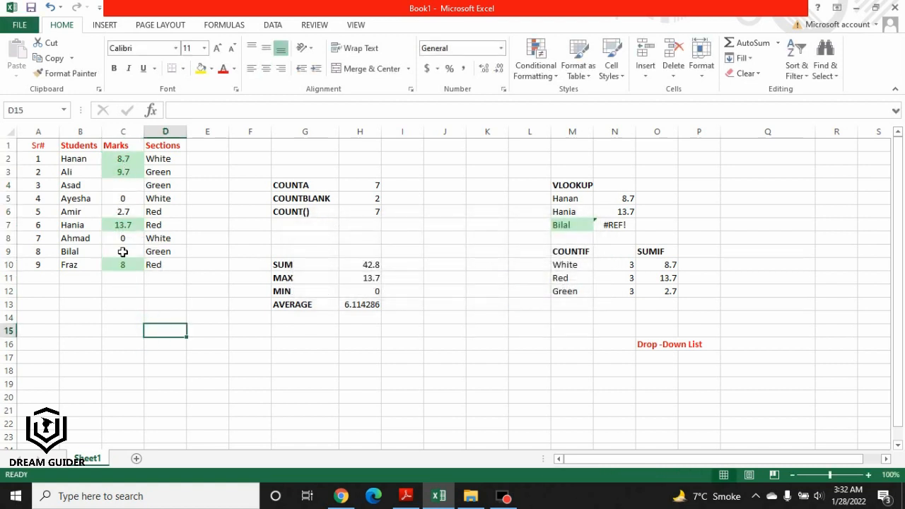
# - Apply a Less Than conditional formatting rule to C2 with the value 8.7 and Light Red Fill
pyautogui.click(125, 157)
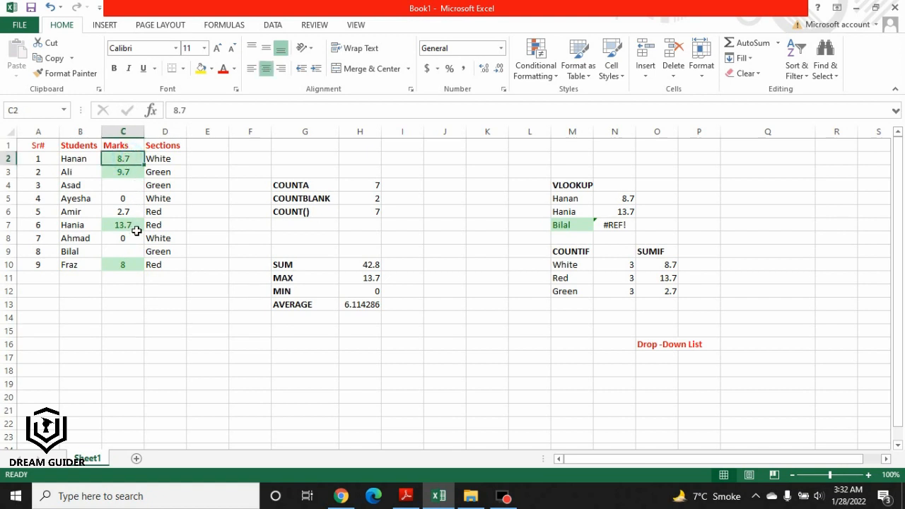
pyautogui.click(535, 67)
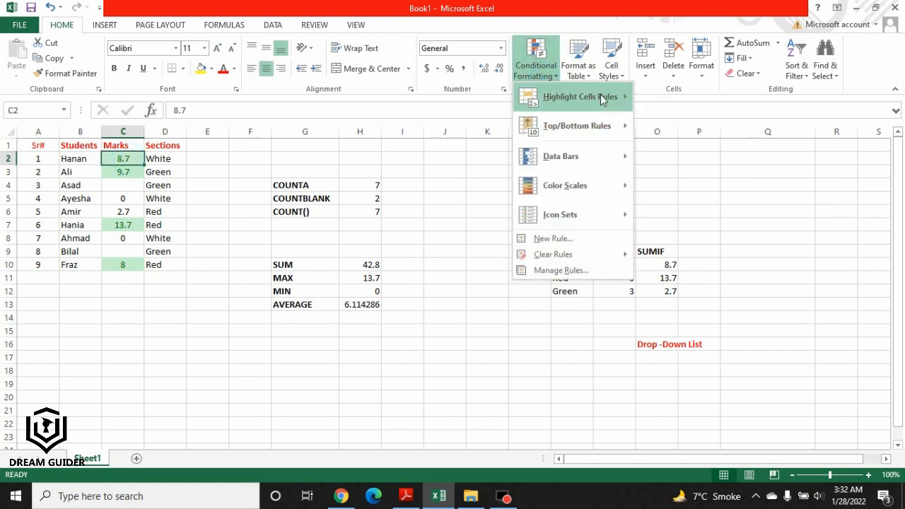
pyautogui.moveTo(600, 99)
pyautogui.click(689, 127)
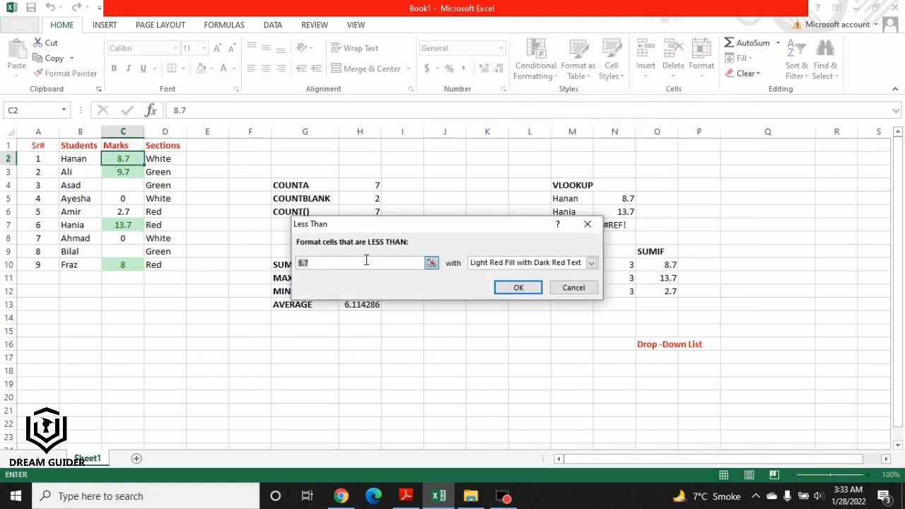
pyautogui.click(591, 263)
pyautogui.click(523, 301)
pyautogui.click(522, 288)
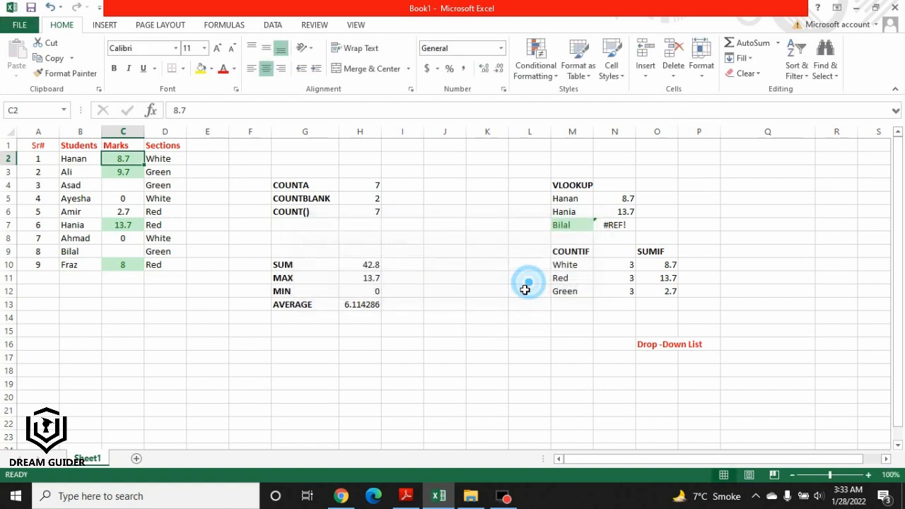
# - Format the marks in C2:C10 that are less than 6.85 with Red Text using conditional formatting
pyautogui.moveTo(123, 159); pyautogui.dragTo(125, 265)
pyautogui.click(548, 70)
pyautogui.moveTo(586, 97)
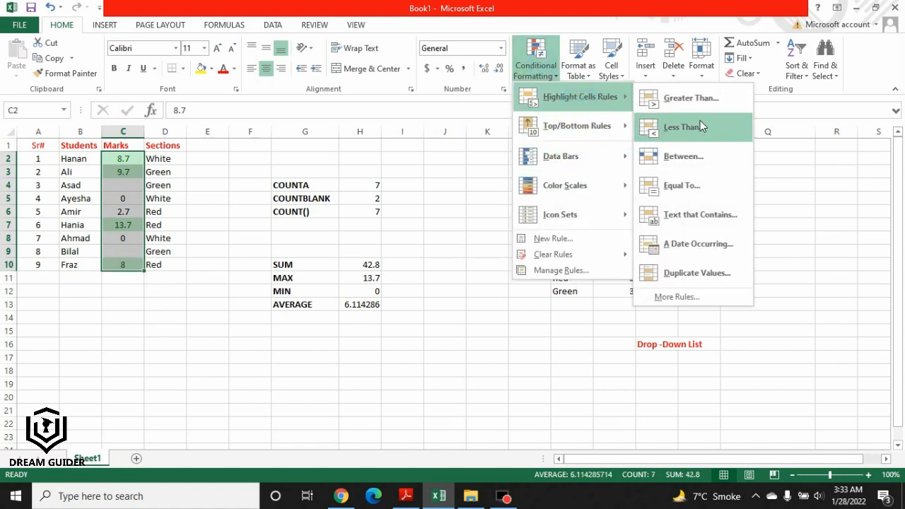
pyautogui.click(700, 126)
pyautogui.click(591, 263)
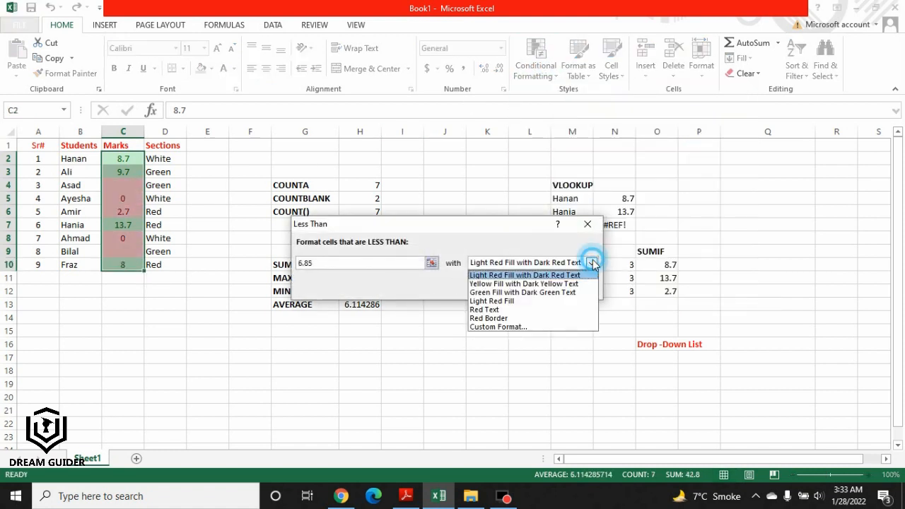
pyautogui.click(541, 310)
pyautogui.click(521, 287)
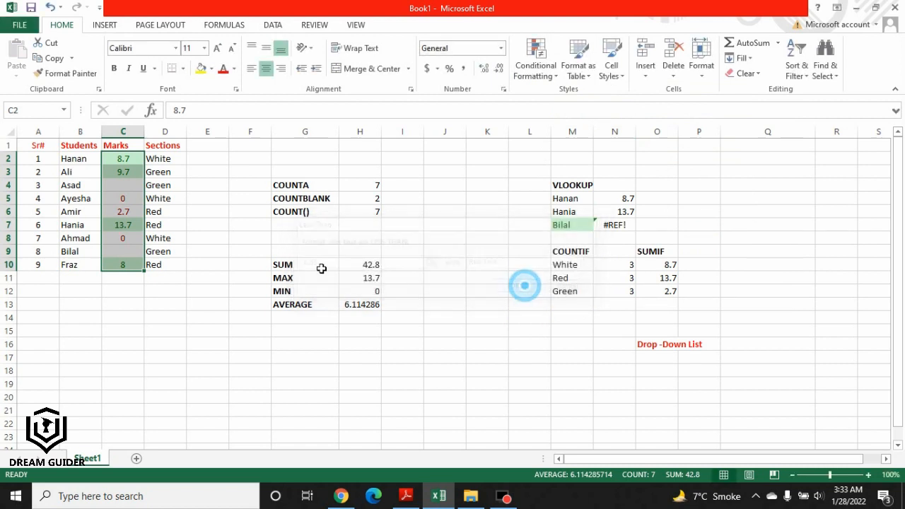
# - Check the formatted marks in column C, the Top/Bottom Rules options, and the COUNTBLANK, VLOOKUP, COUNTIF and SUMIF blocks
pyautogui.click(140, 306)
pyautogui.click(125, 223)
pyautogui.click(129, 210)
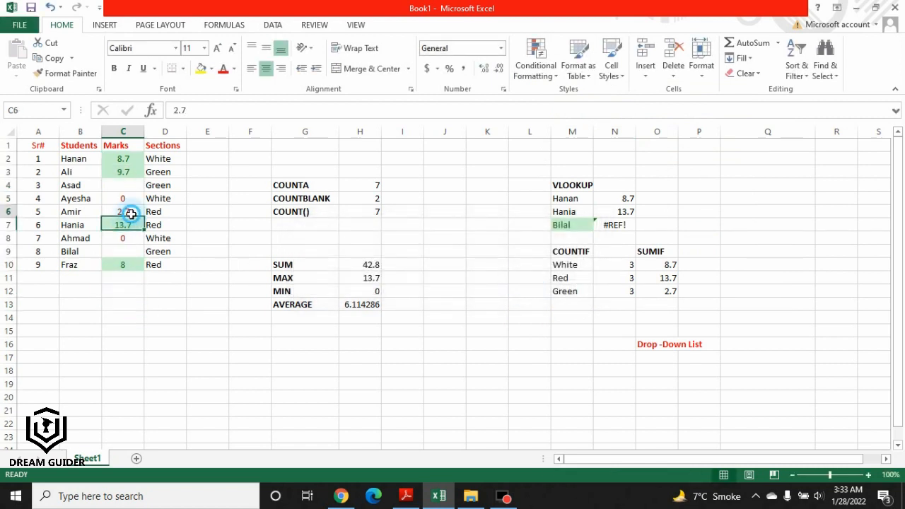
pyautogui.click(127, 199)
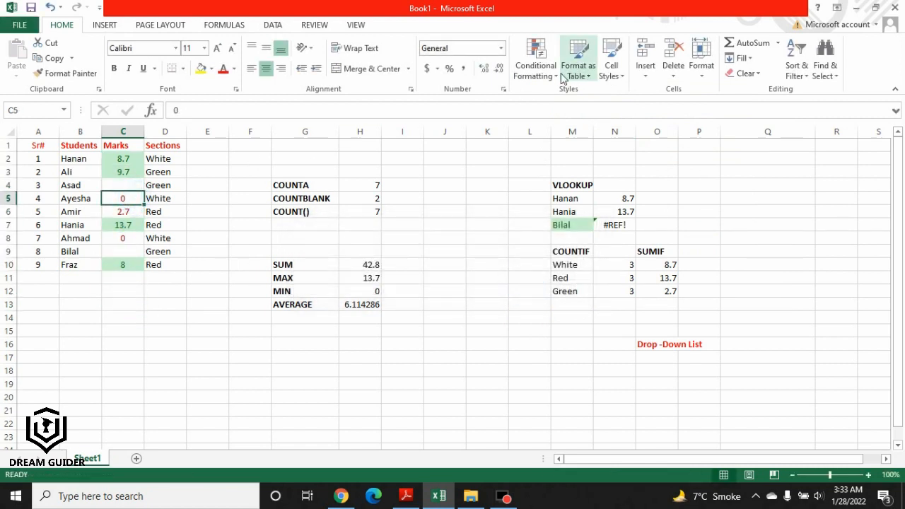
pyautogui.click(537, 69)
pyautogui.moveTo(602, 127)
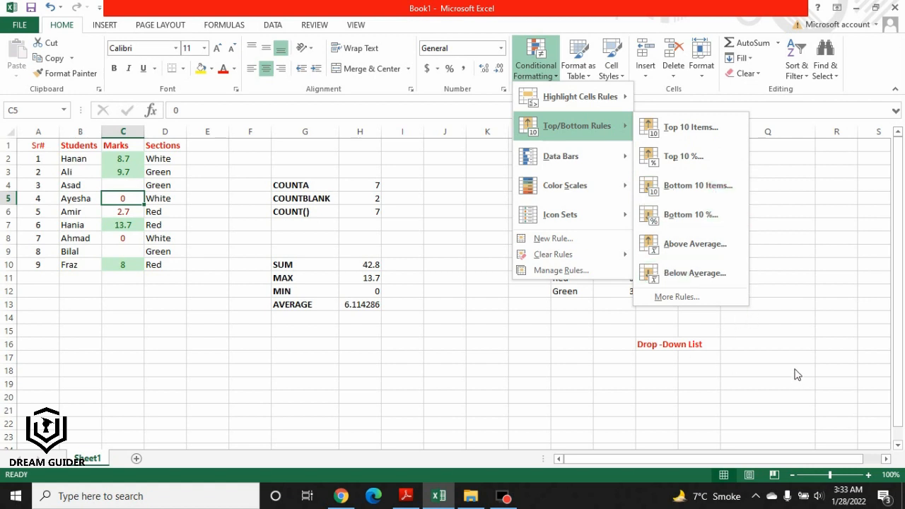
pyautogui.click(774, 334)
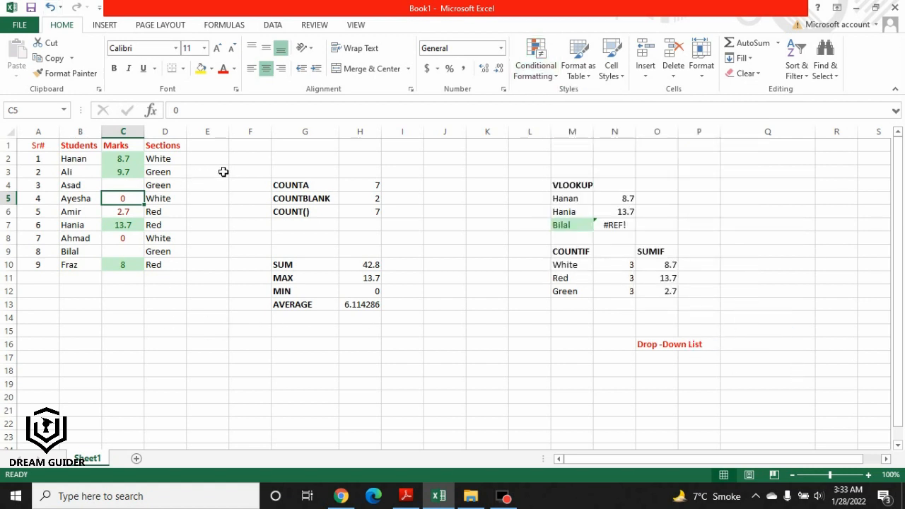
pyautogui.click(327, 201)
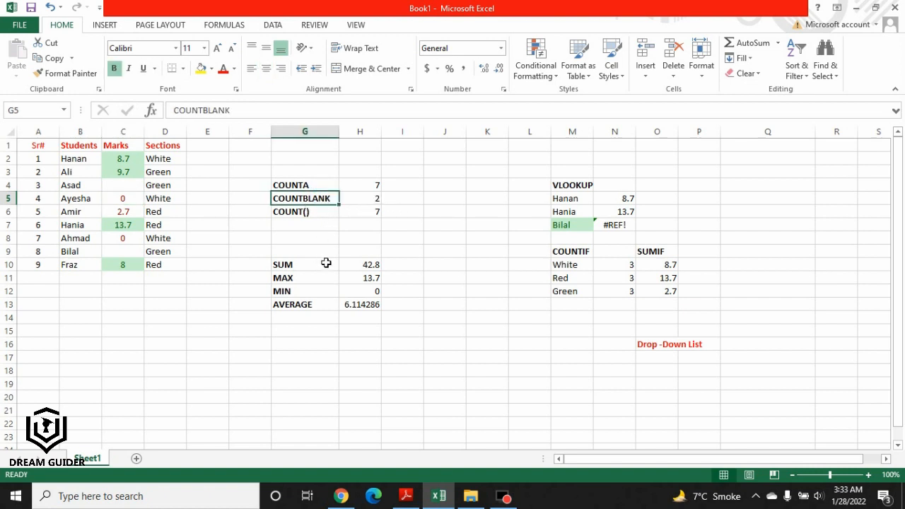
pyautogui.click(568, 188)
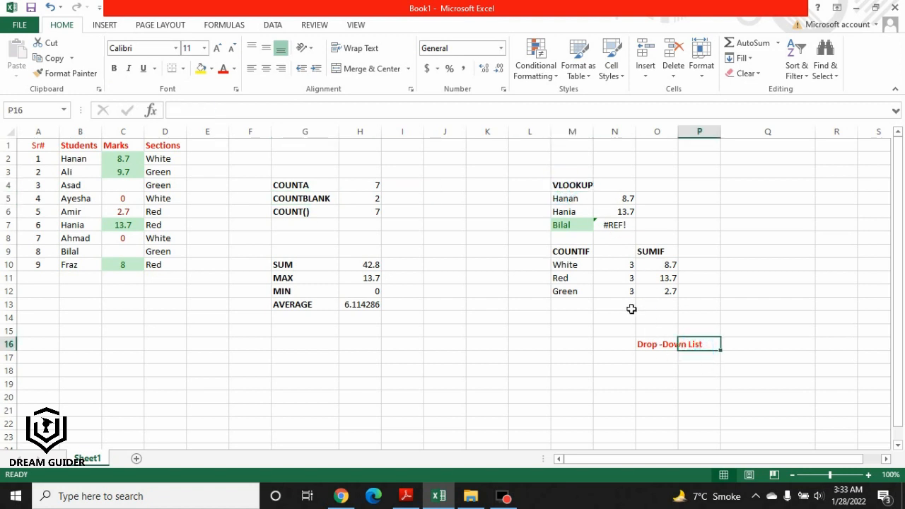
pyautogui.click(569, 255)
pyautogui.click(650, 252)
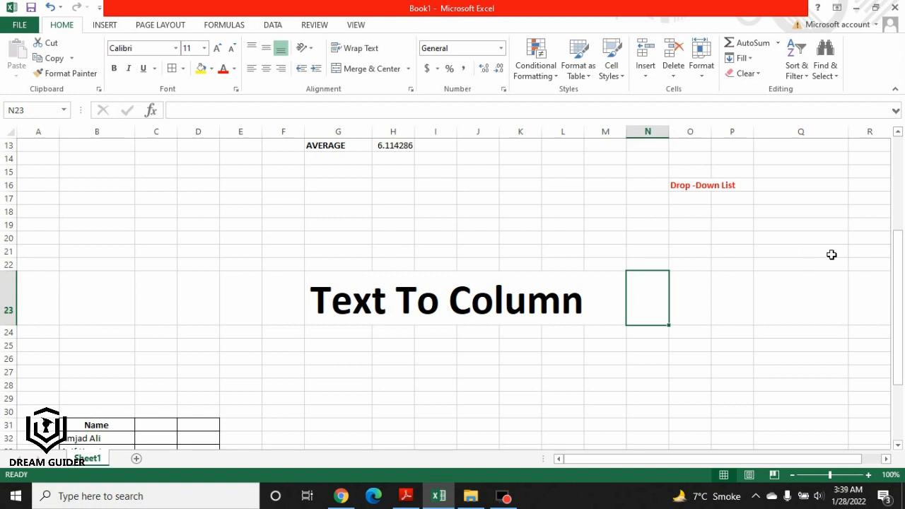
# - Start Text to Columns on the full names in B32:B39, using the Delimited data type
pyautogui.scroll(-3, 832, 254)
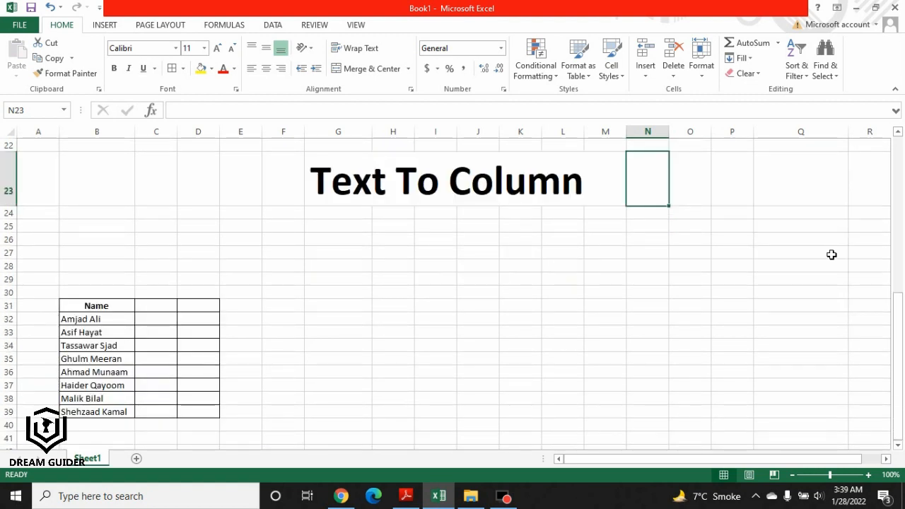
pyautogui.scroll(-1, 249, 331)
pyautogui.scroll(-2, 248, 330)
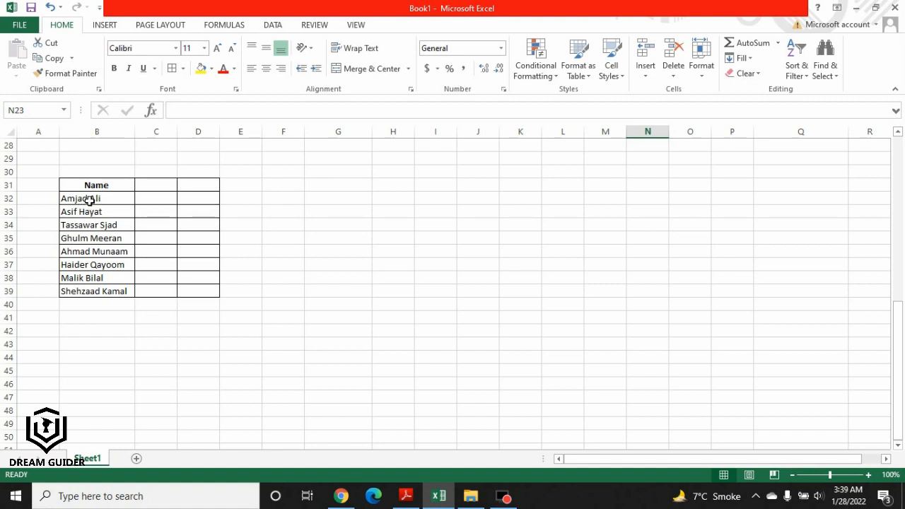
pyautogui.click(159, 203)
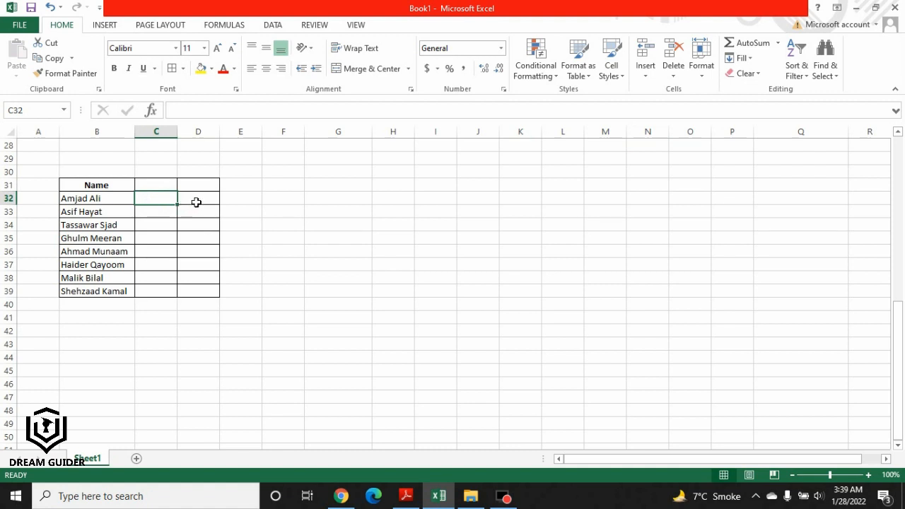
pyautogui.click(99, 202)
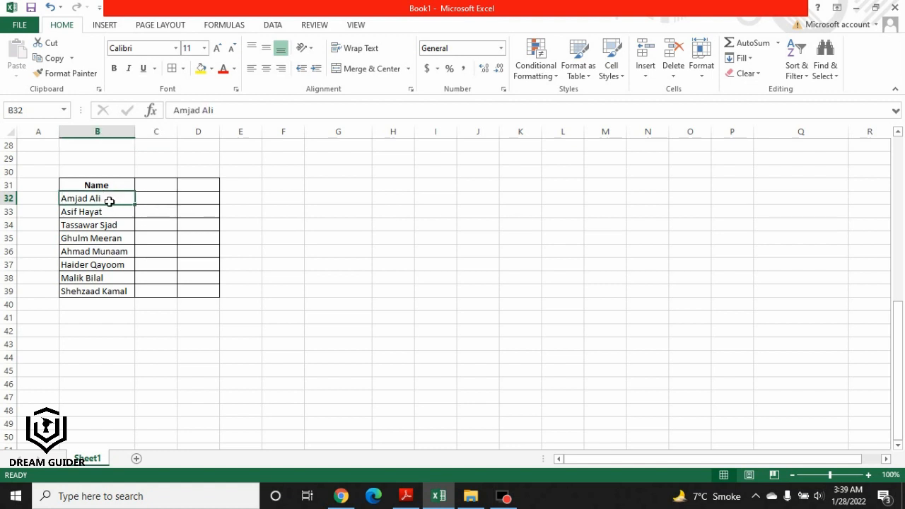
pyautogui.moveTo(106, 200); pyautogui.dragTo(108, 291)
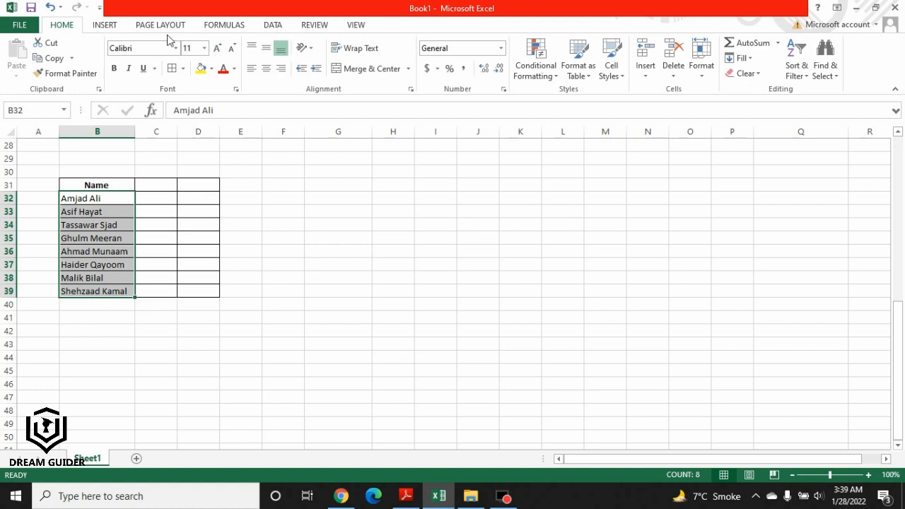
pyautogui.click(272, 25)
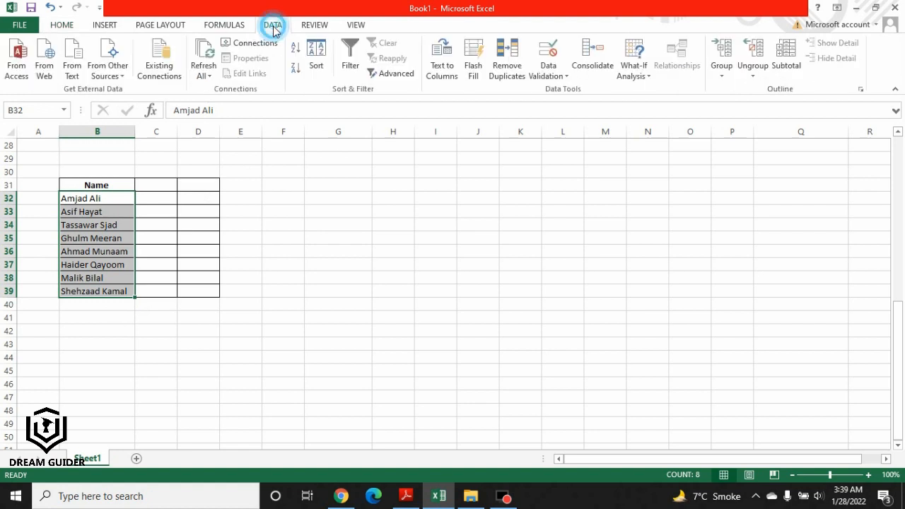
pyautogui.click(445, 77)
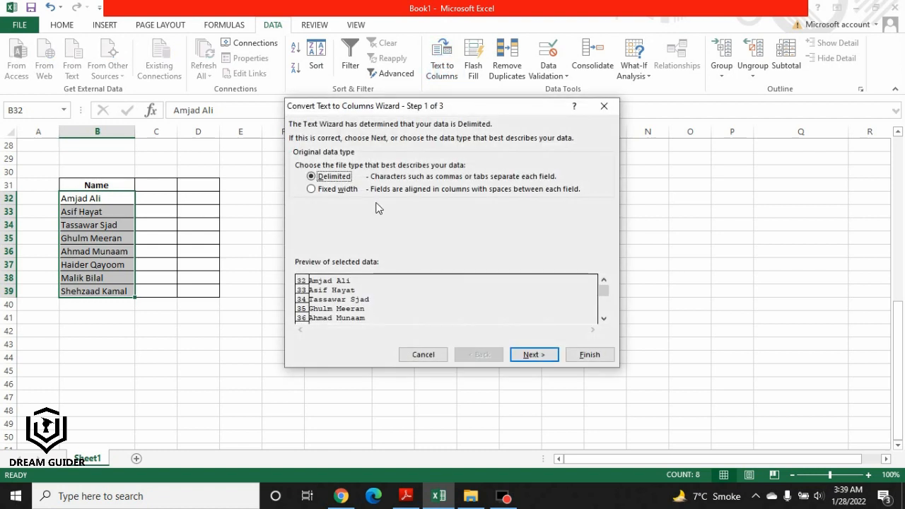
pyautogui.click(532, 355)
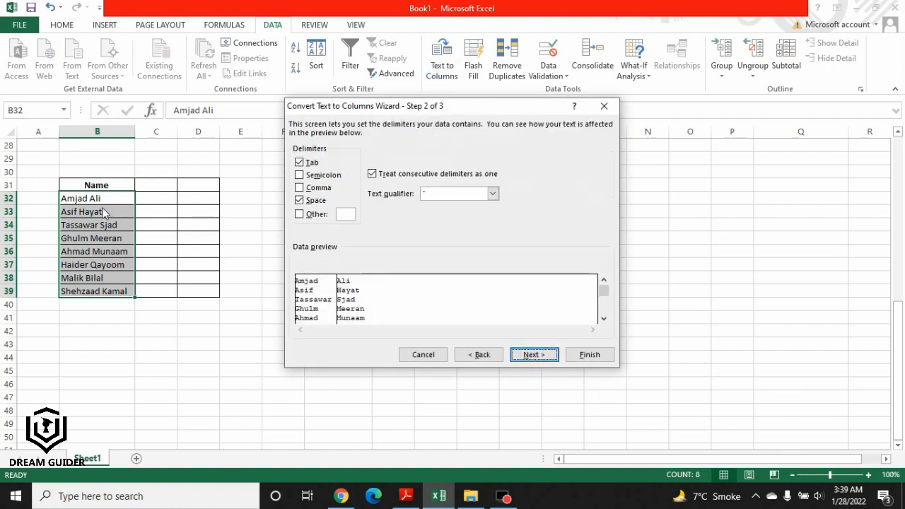
# - Use Tab and Space as the delimiters, with Semicolon left off, and continue to the wizard's final page
pyautogui.click(300, 175)
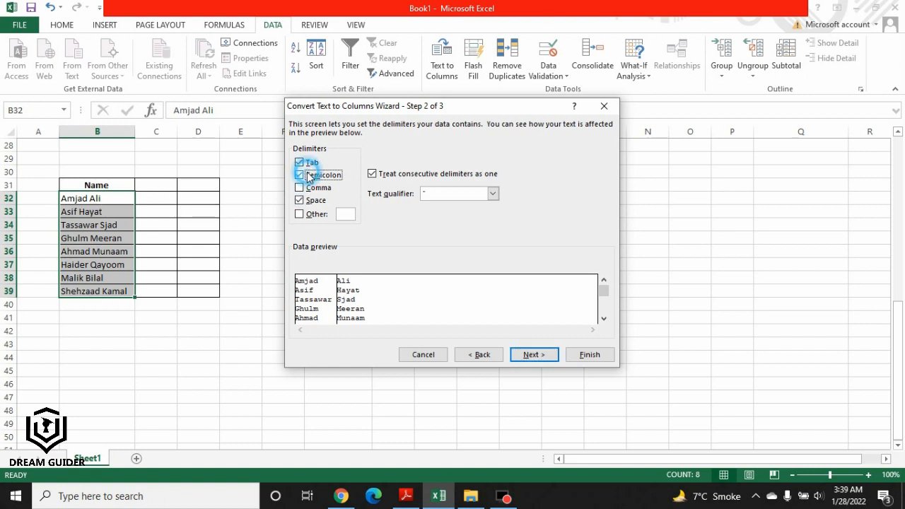
pyautogui.click(300, 200)
pyautogui.click(300, 201)
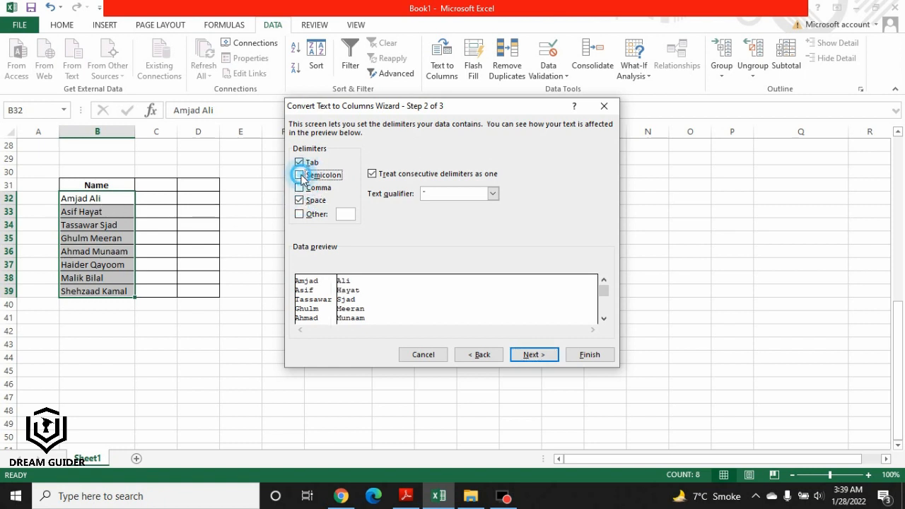
pyautogui.click(300, 175)
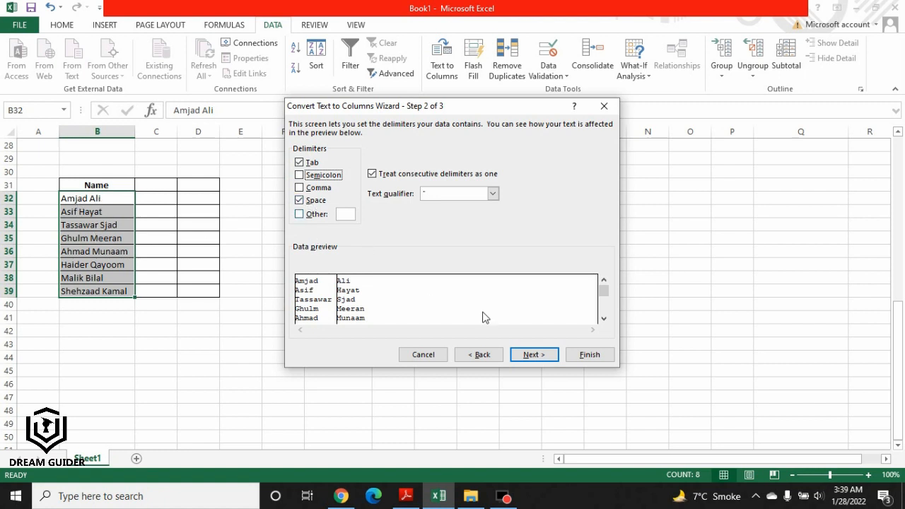
pyautogui.click(534, 356)
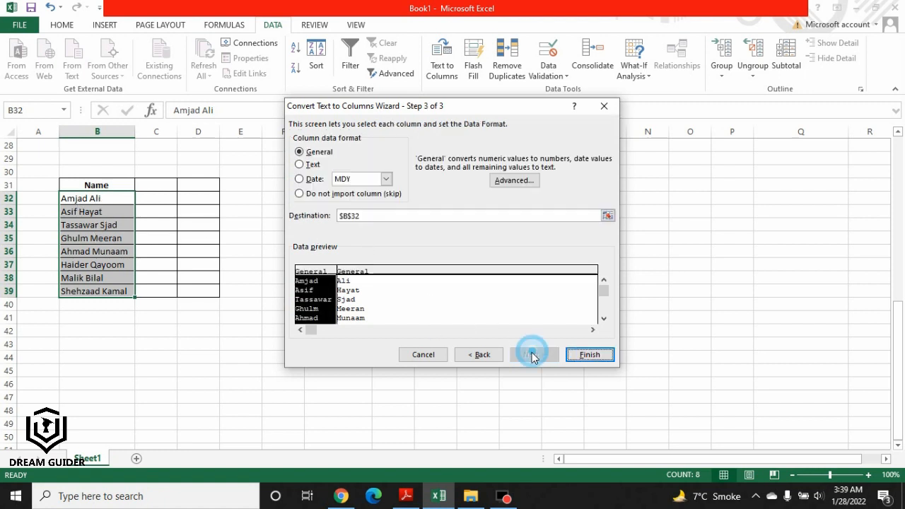
# - Try to finish the name split with $B$32+$C$32 as the destination
pyautogui.click(375, 216)
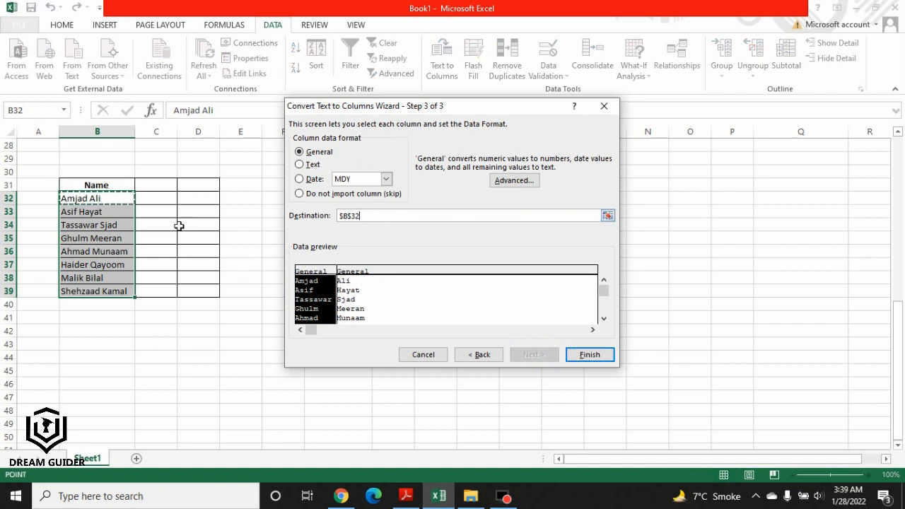
pyautogui.click(391, 216)
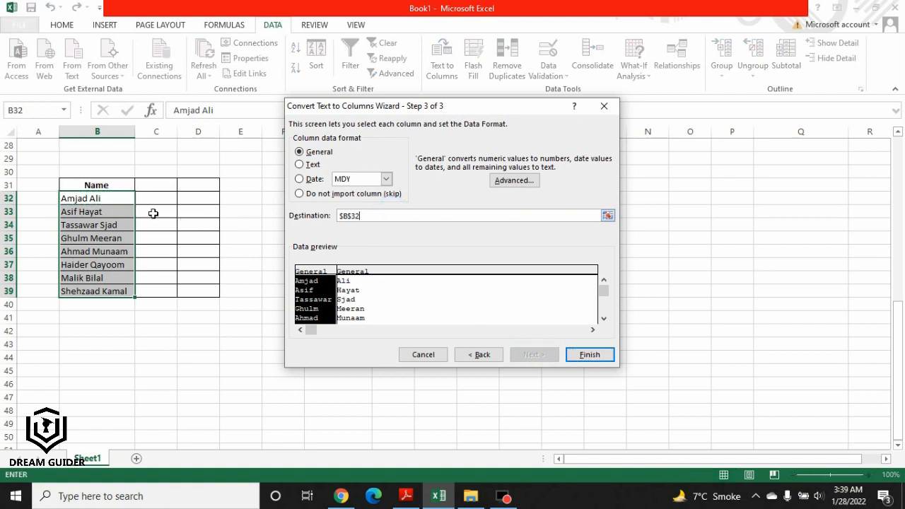
pyautogui.click(412, 220)
pyautogui.click(391, 216)
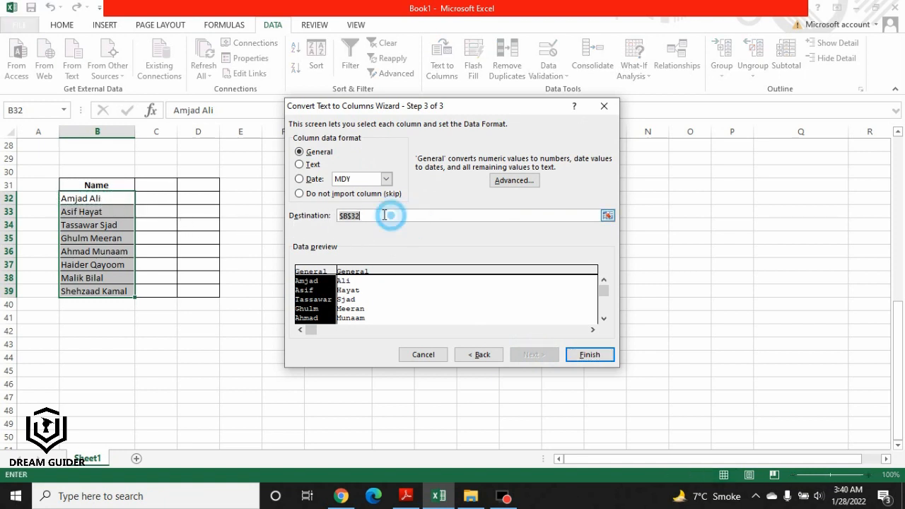
pyautogui.write('+')
pyautogui.click(140, 201)
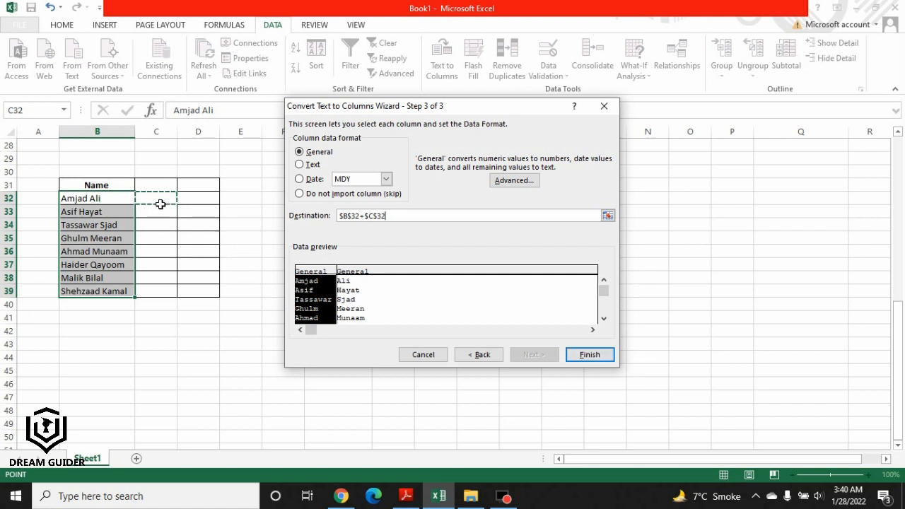
pyautogui.click(589, 357)
pyautogui.click(455, 273)
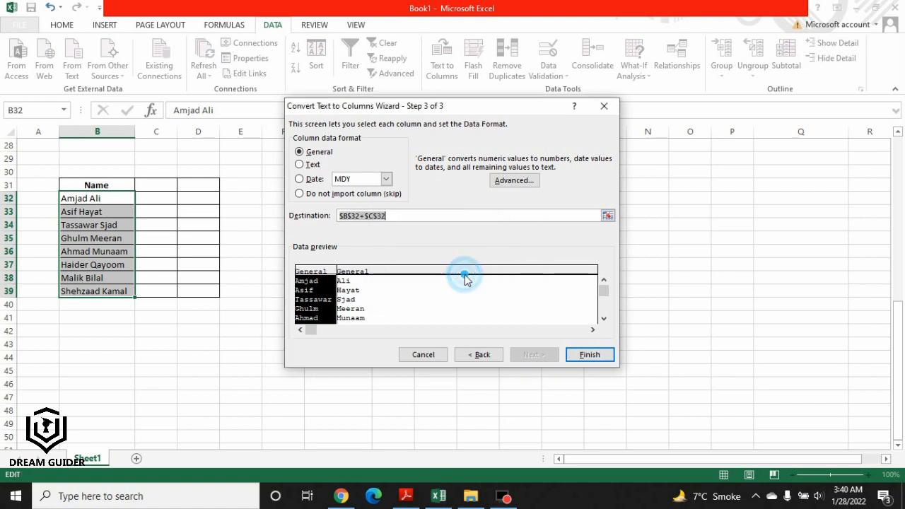
pyautogui.click(605, 357)
pyautogui.click(454, 272)
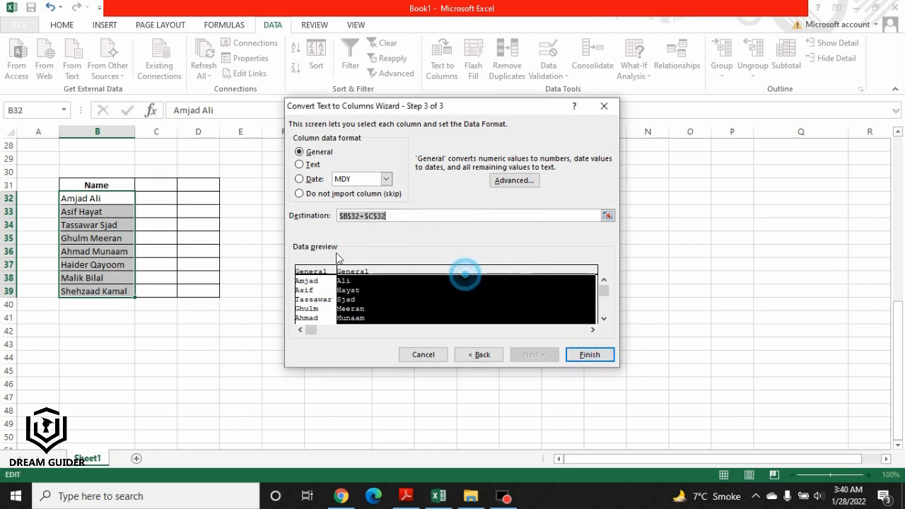
# - Set the destination to $C$32 and finish splitting the names into columns C and D, agreeing to replace existing data
pyautogui.click(115, 199)
pyautogui.click(157, 198)
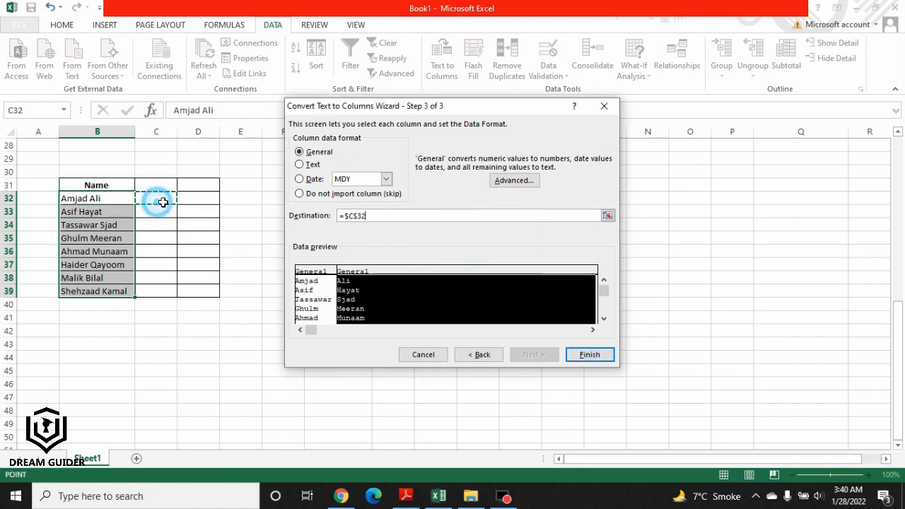
pyautogui.click(591, 357)
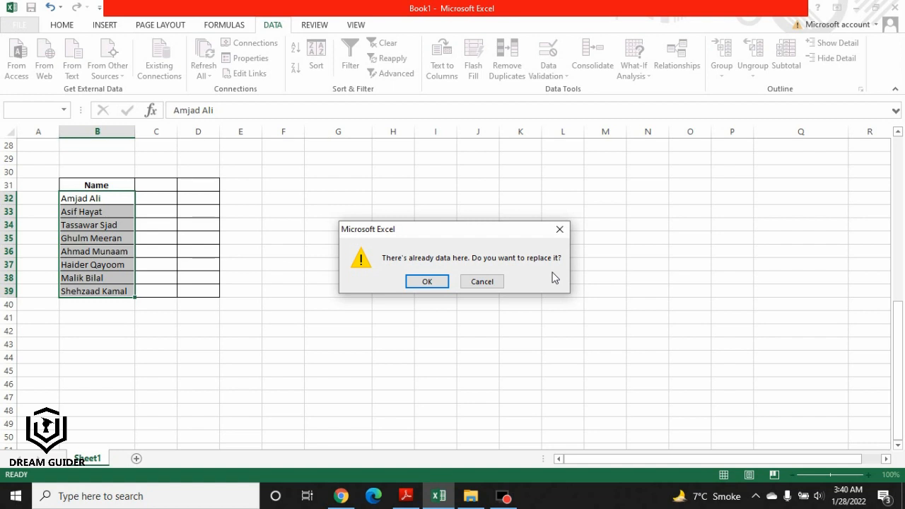
pyautogui.click(434, 281)
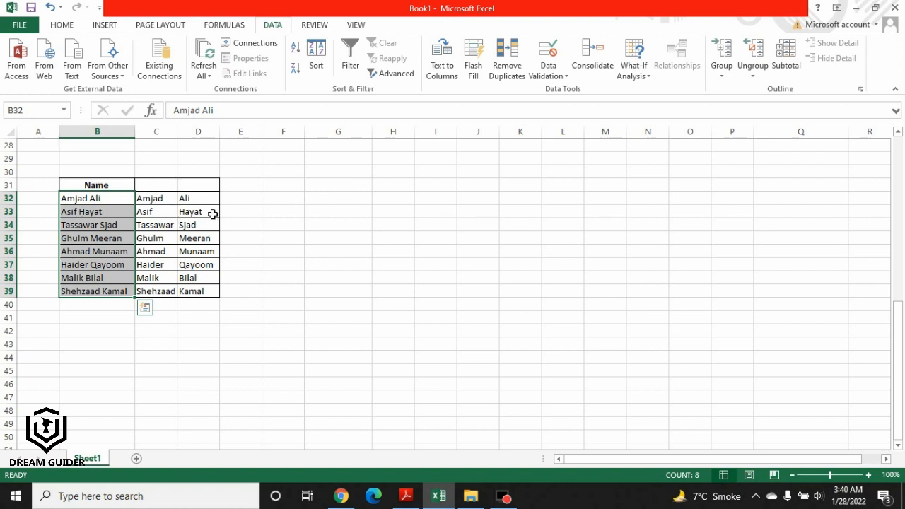
# - Review the split last names in D32:D39 and first names in C32:C39 against the full names
pyautogui.moveTo(196, 200); pyautogui.dragTo(202, 290)
pyautogui.moveTo(156, 200); pyautogui.dragTo(162, 287)
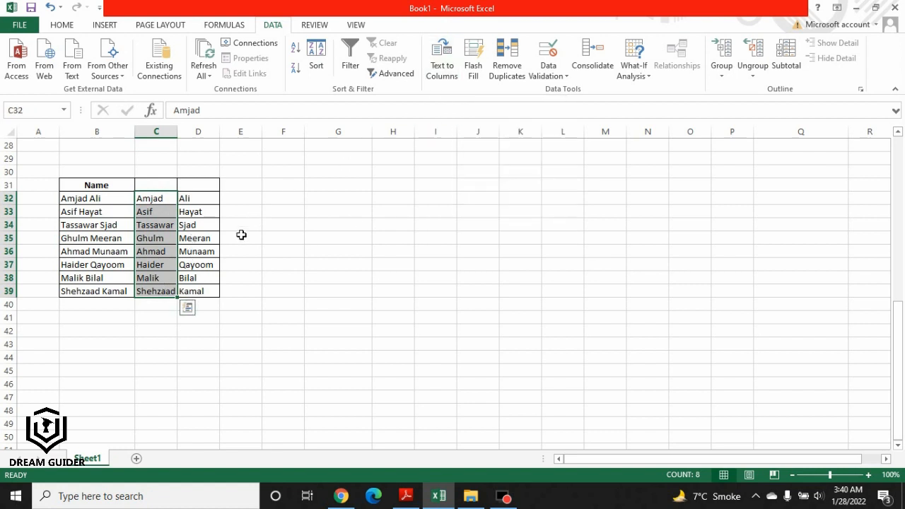
pyautogui.click(250, 295)
pyautogui.scroll(5, 375, 256)
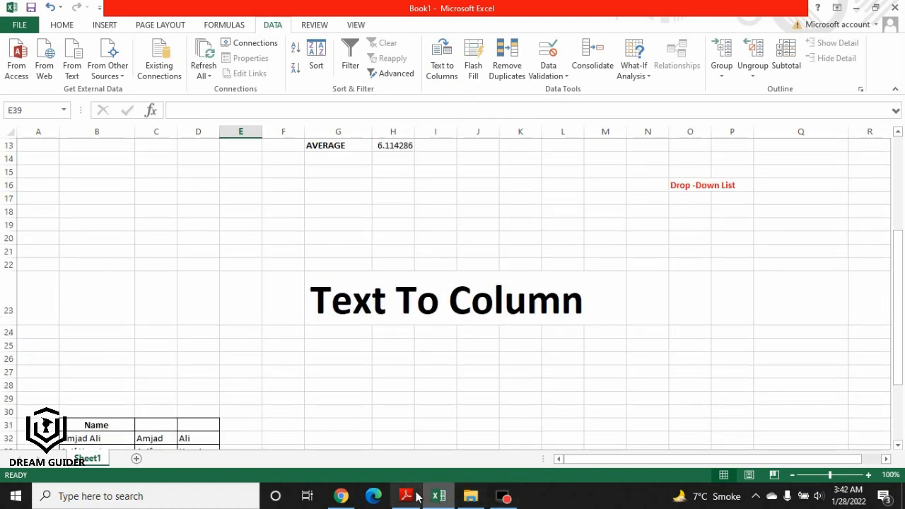
# - Switch to Adobe Reader and examine the shortcut key lists on pages 26 and 27 of excel for yt.pdf
pyautogui.click(414, 495)
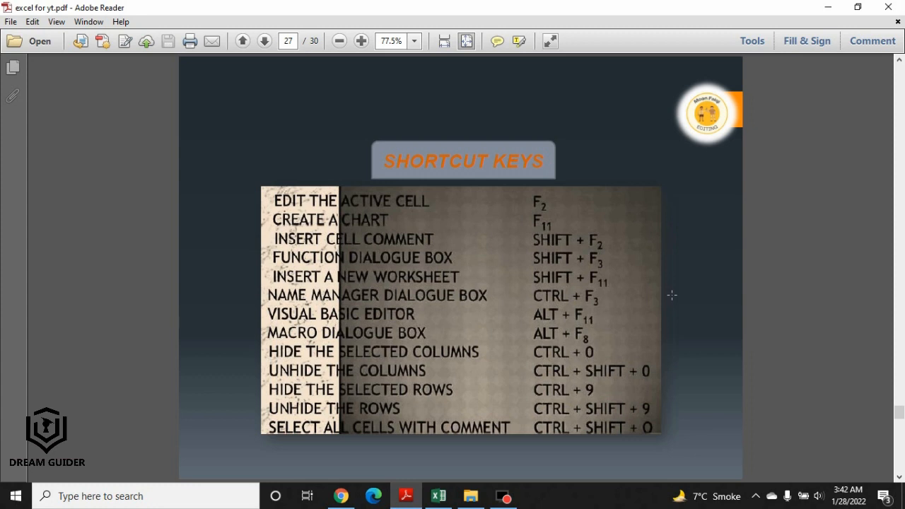
pyautogui.scroll(1, 672, 295)
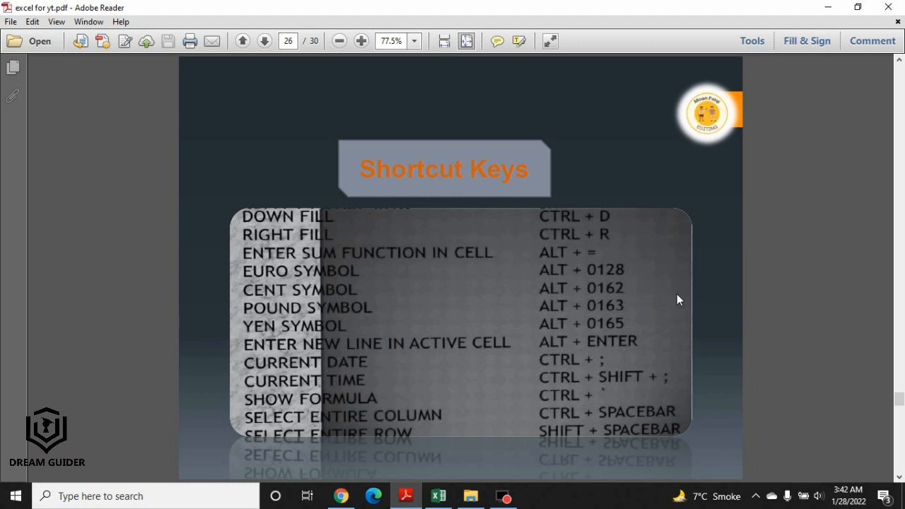
pyautogui.scroll(-1, 676, 293)
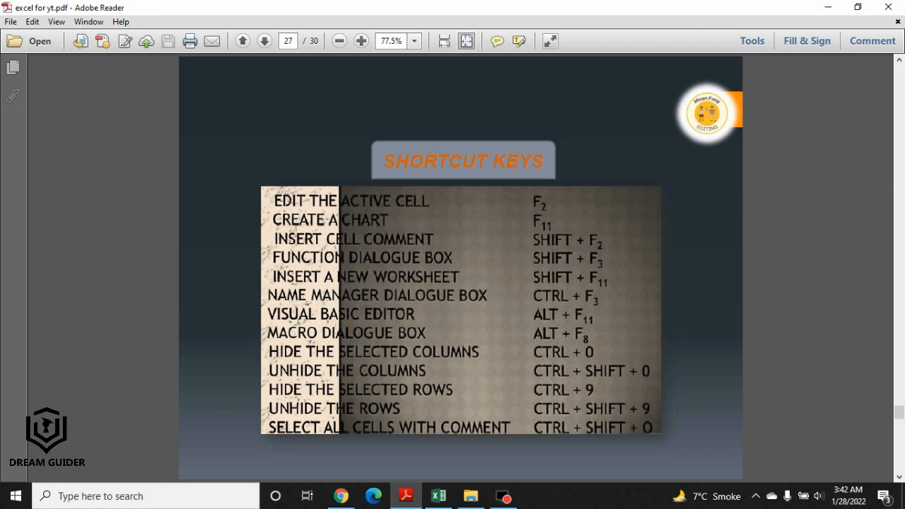
pyautogui.moveTo(284, 200); pyautogui.dragTo(697, 441)
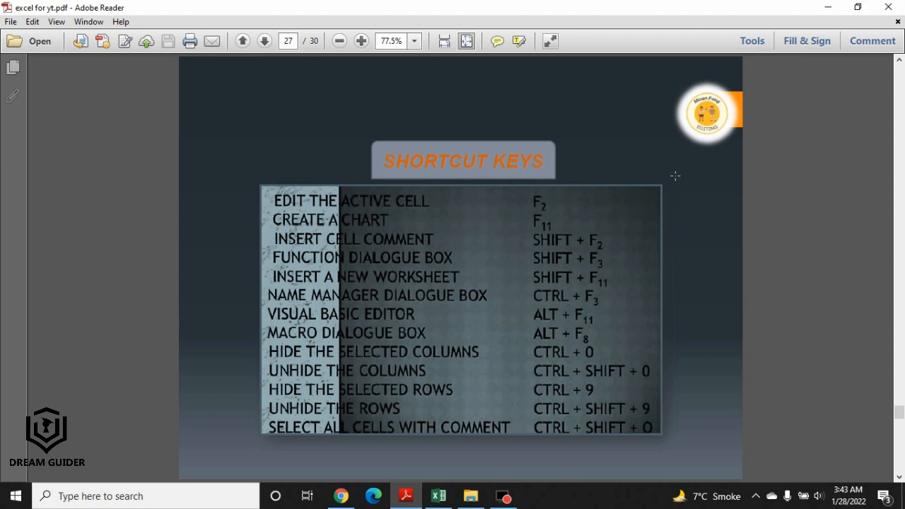
pyautogui.click(675, 175)
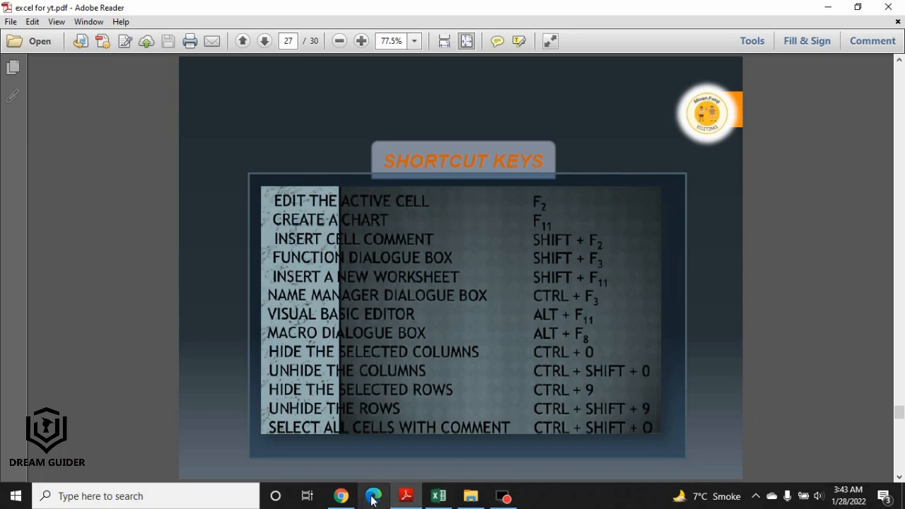
# - Switch back to Excel and look over the page layout, formula, data, review, view, insert and home commands
pyautogui.click(439, 497)
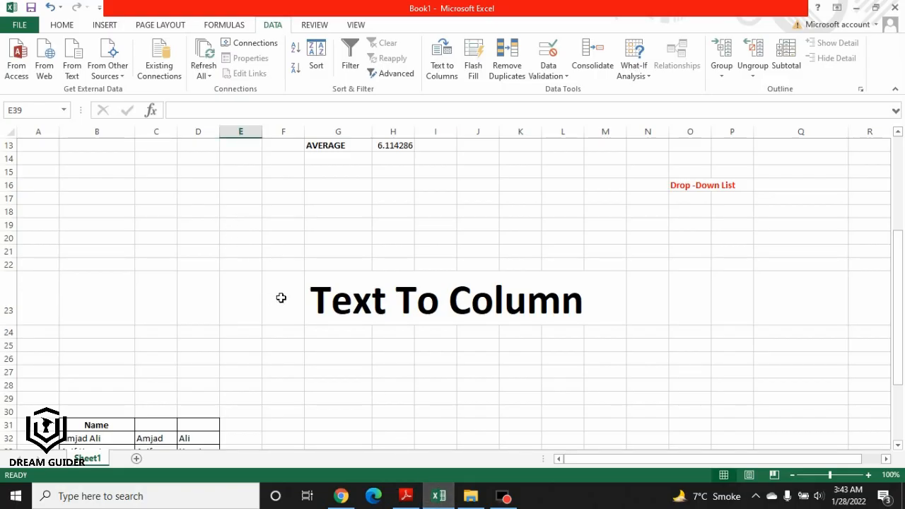
pyautogui.click(153, 29)
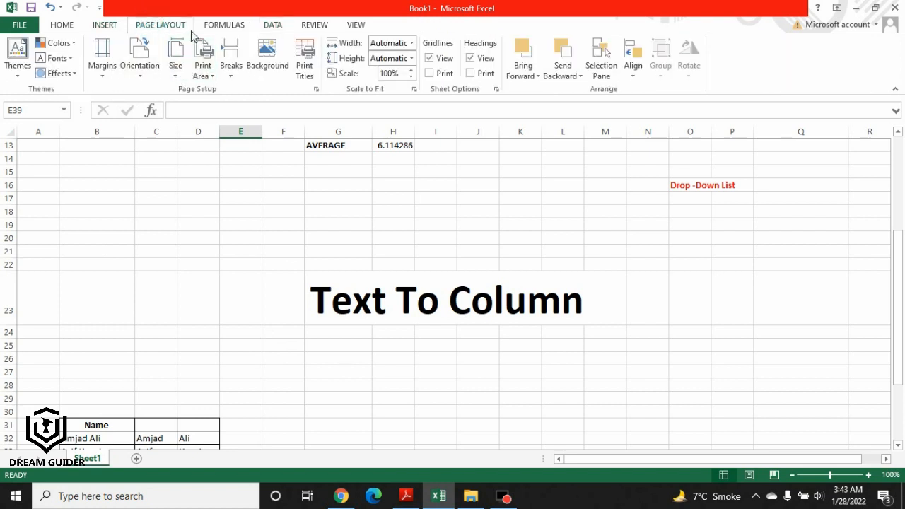
pyautogui.click(219, 27)
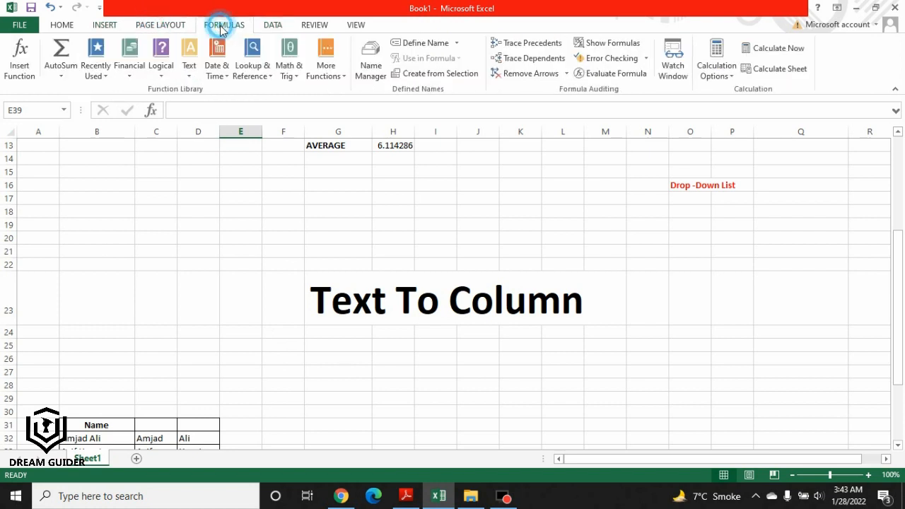
pyautogui.click(273, 25)
pyautogui.click(314, 26)
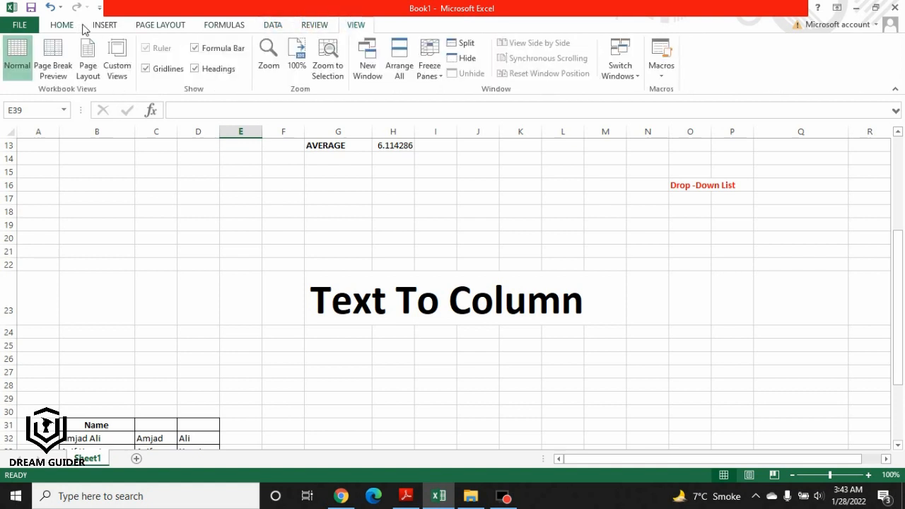
pyautogui.click(117, 26)
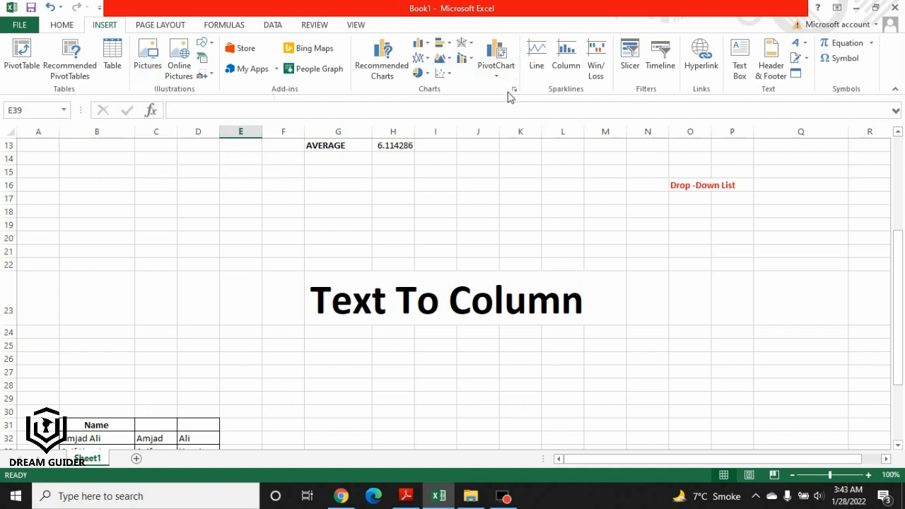
pyautogui.click(65, 25)
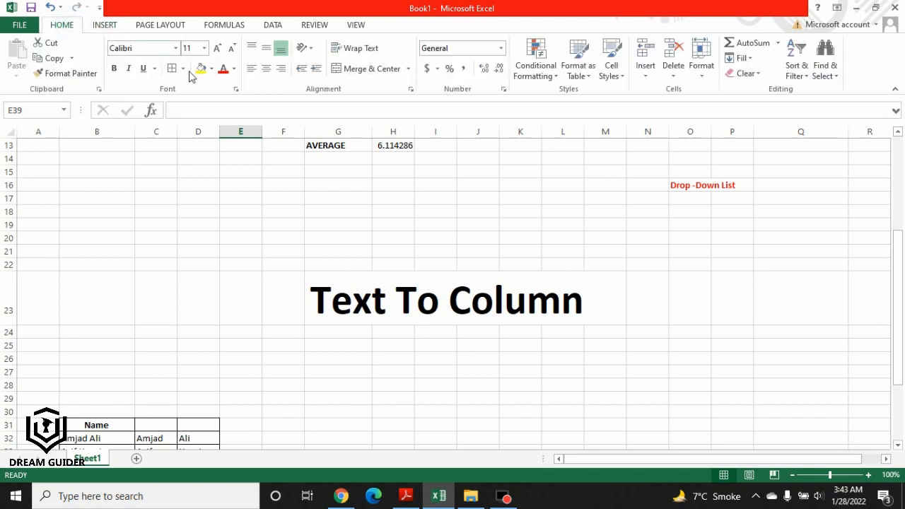
# - Try the strikethrough, superscript and subscript effects in the font settings for cell E39, and leave without applying them
pyautogui.click(236, 89)
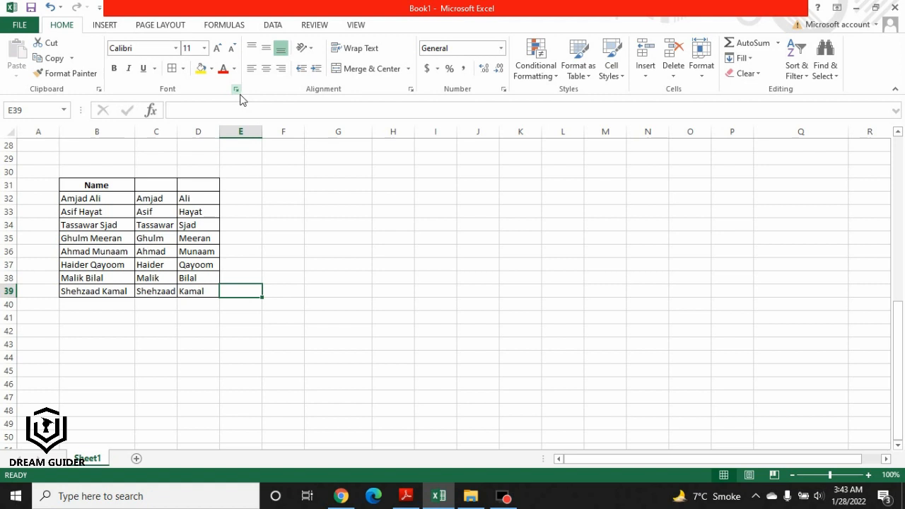
pyautogui.click(236, 90)
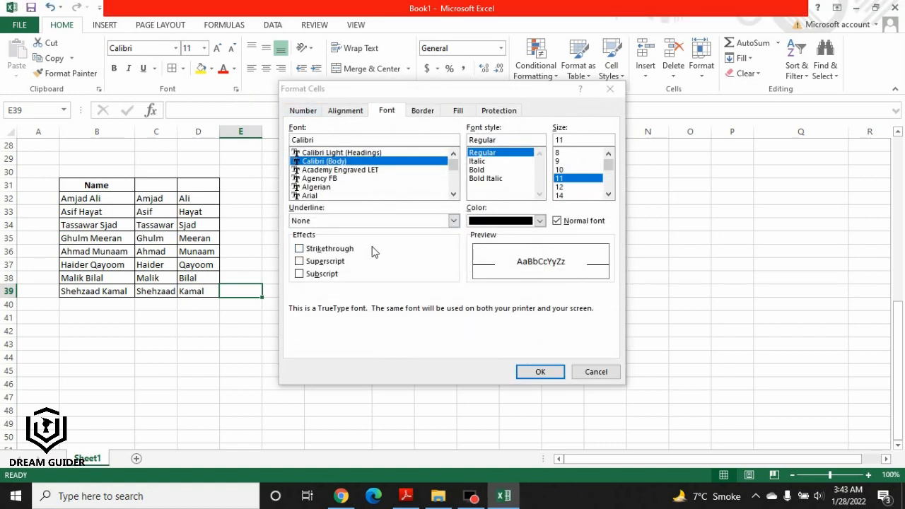
pyautogui.click(315, 249)
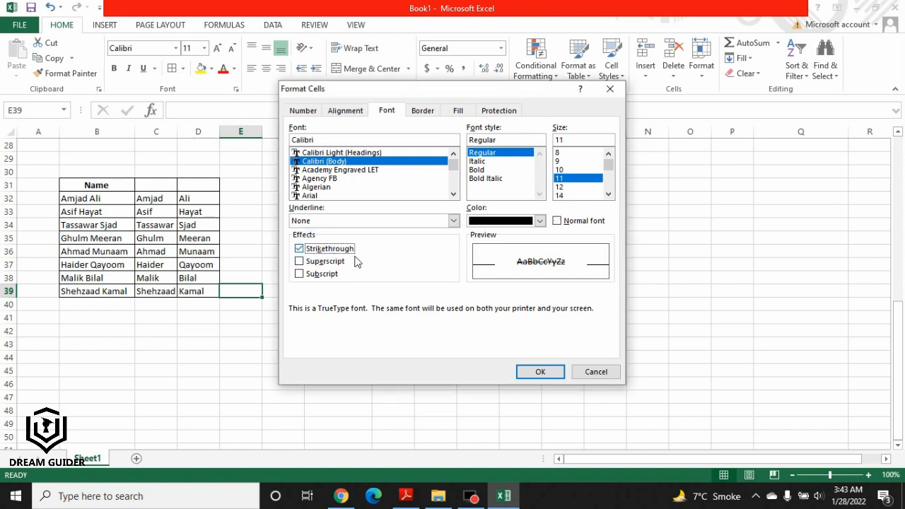
pyautogui.click(324, 262)
pyautogui.click(322, 274)
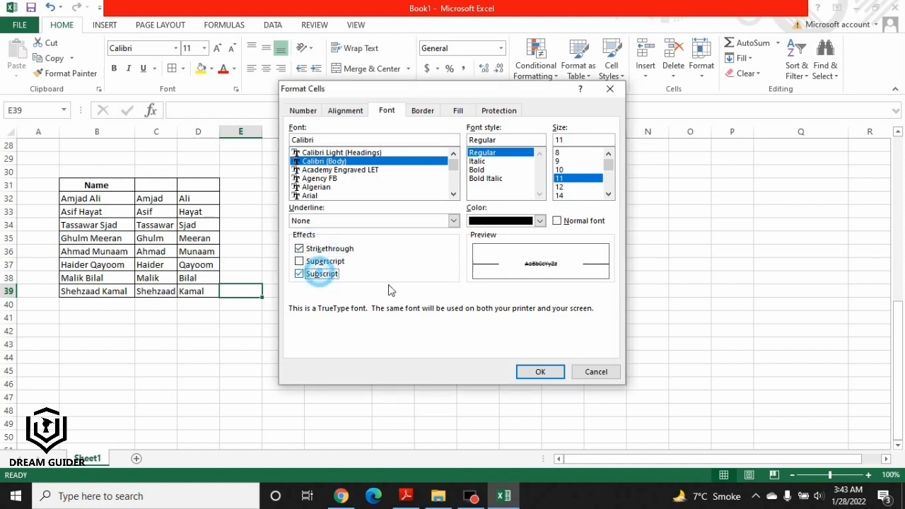
pyautogui.click(596, 372)
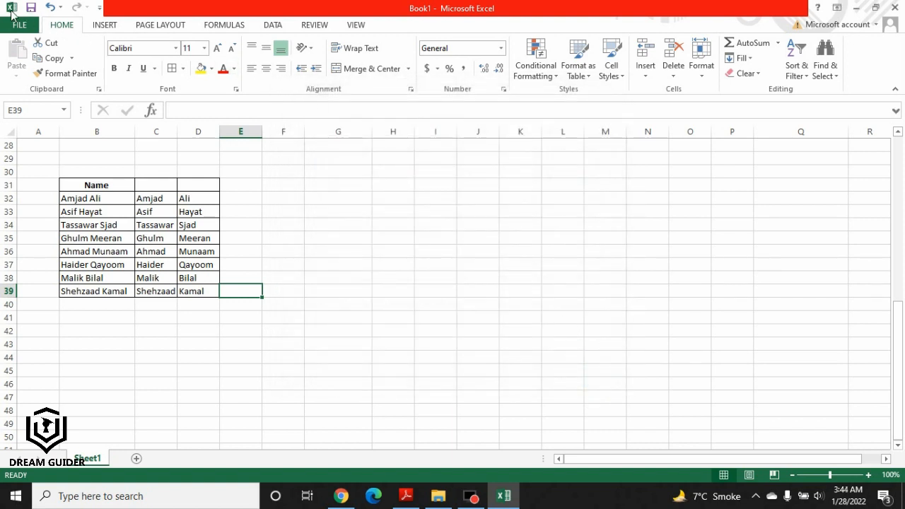
# - Examine the print preview with its page orientation and paper size choices, and return to the worksheet
pyautogui.hotkey('alt', 'f')
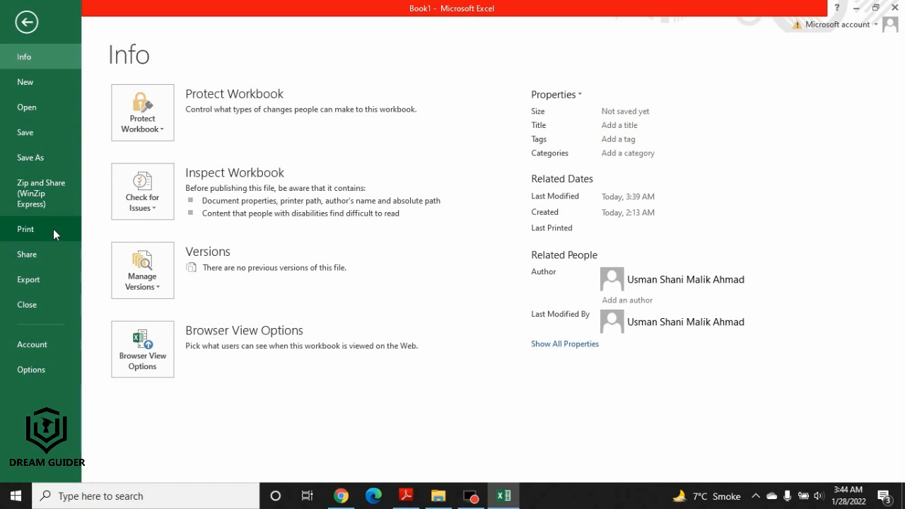
pyautogui.click(53, 228)
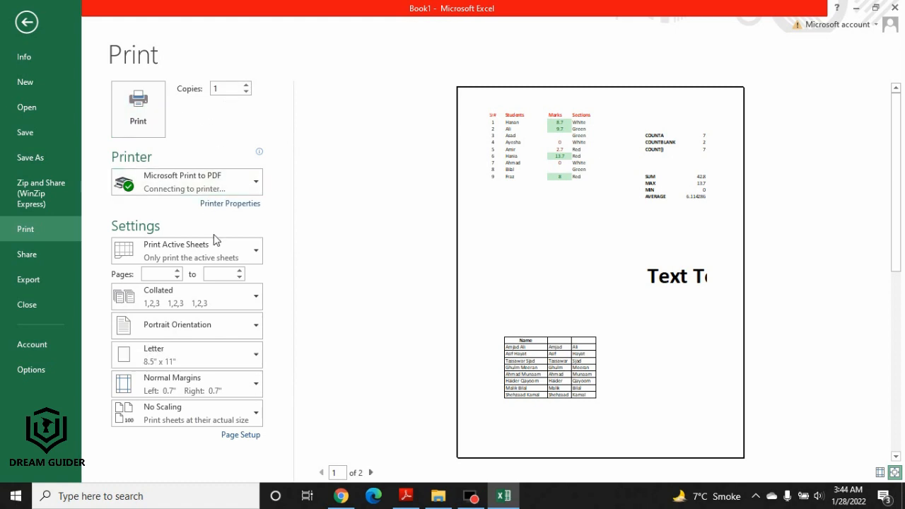
pyautogui.click(246, 332)
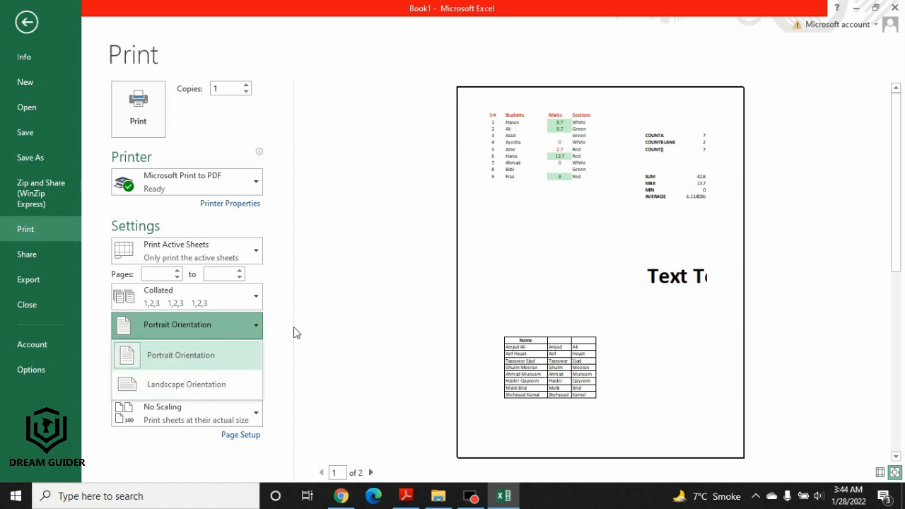
pyautogui.click(251, 325)
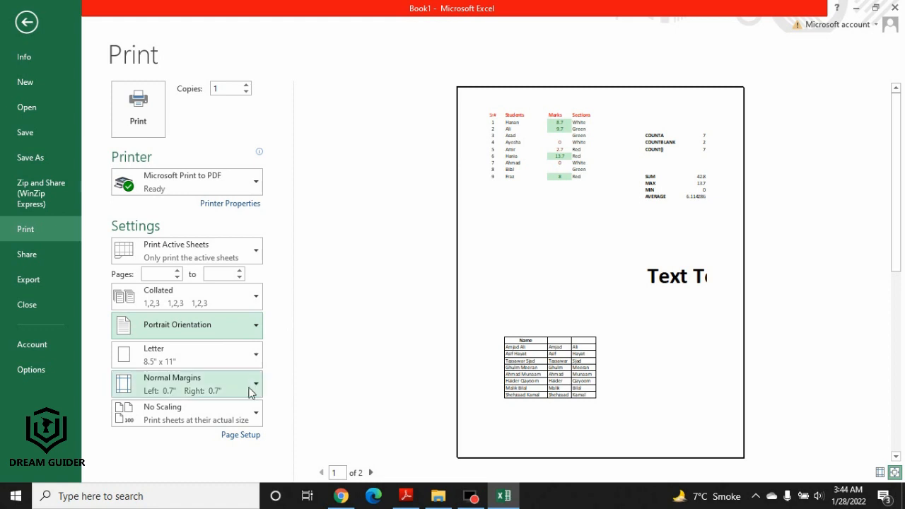
pyautogui.click(252, 354)
pyautogui.click(251, 354)
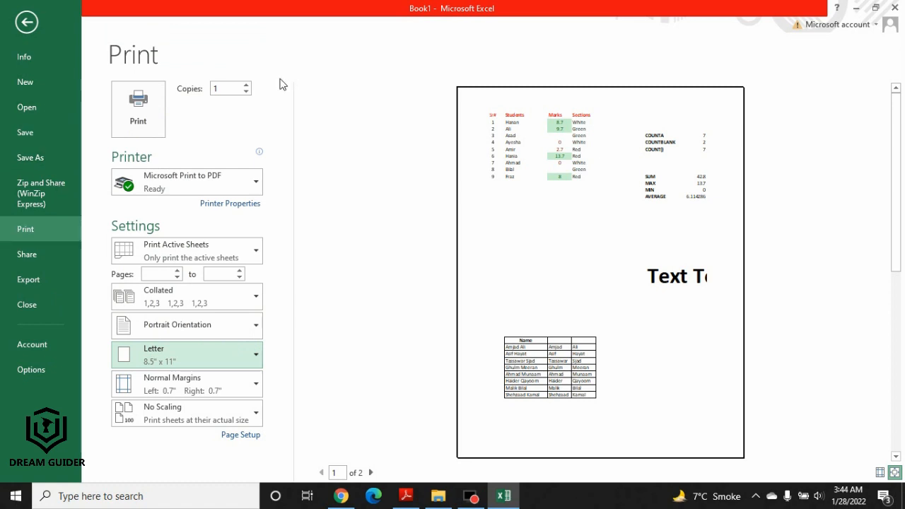
pyautogui.click(26, 22)
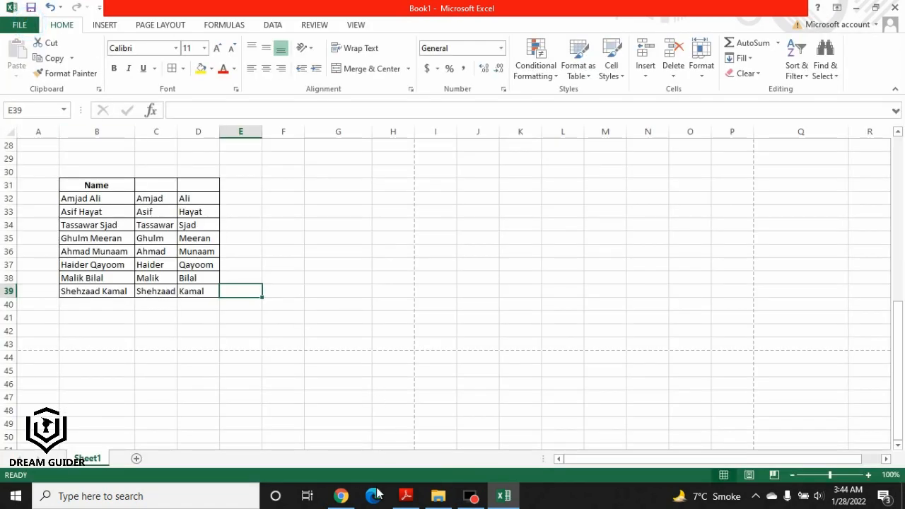
# - Switch to Adobe Reader and go to the Thank You slide on page 29
pyautogui.click(406, 496)
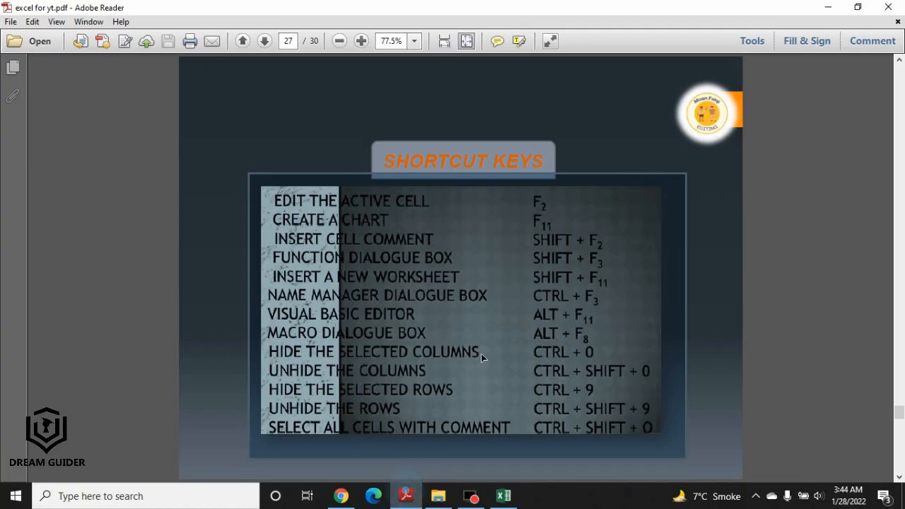
pyautogui.scroll(-6, 495, 340)
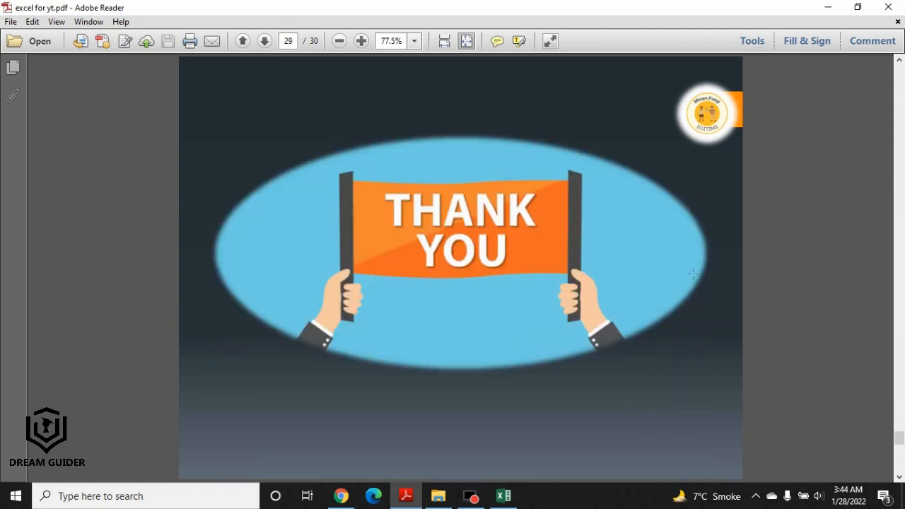